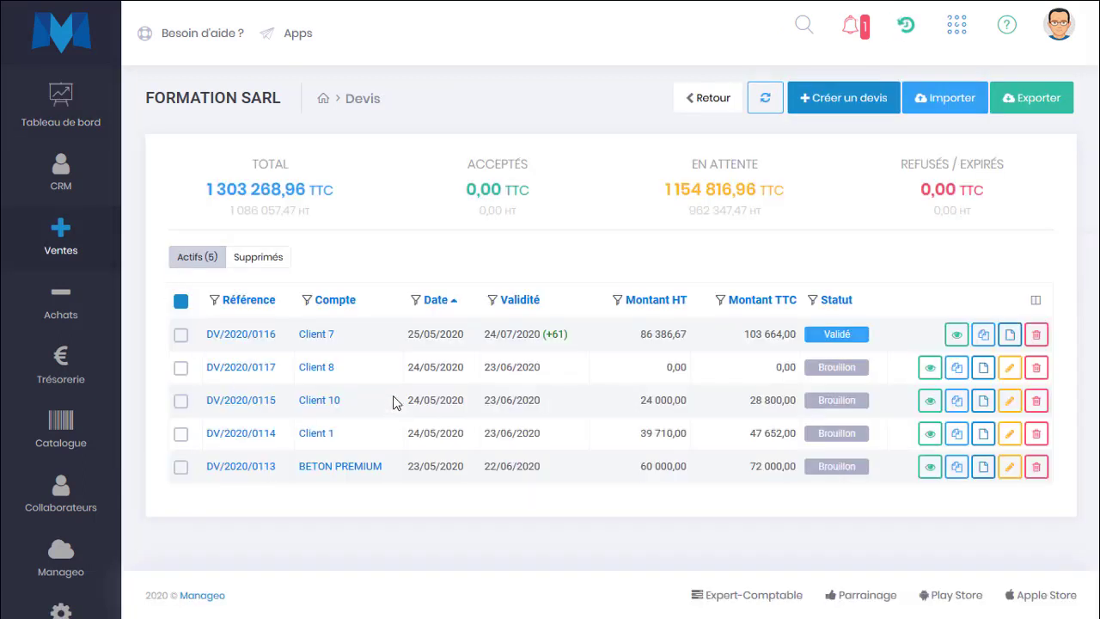
Open the validated quote for Client 7 and review both pages of its PDF version
click(956, 334)
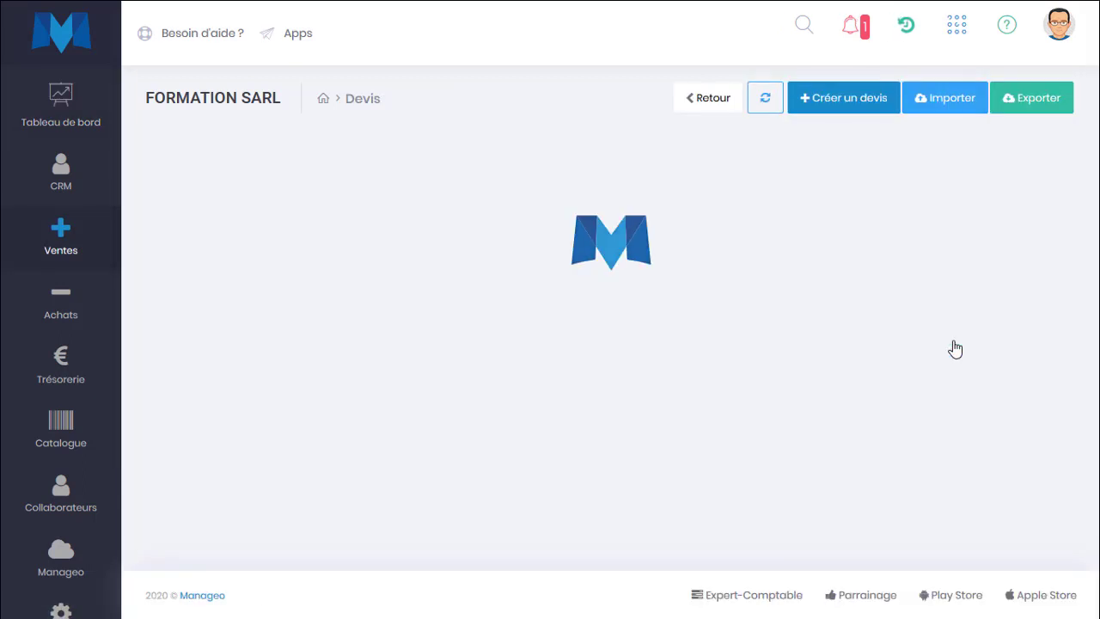
click(952, 100)
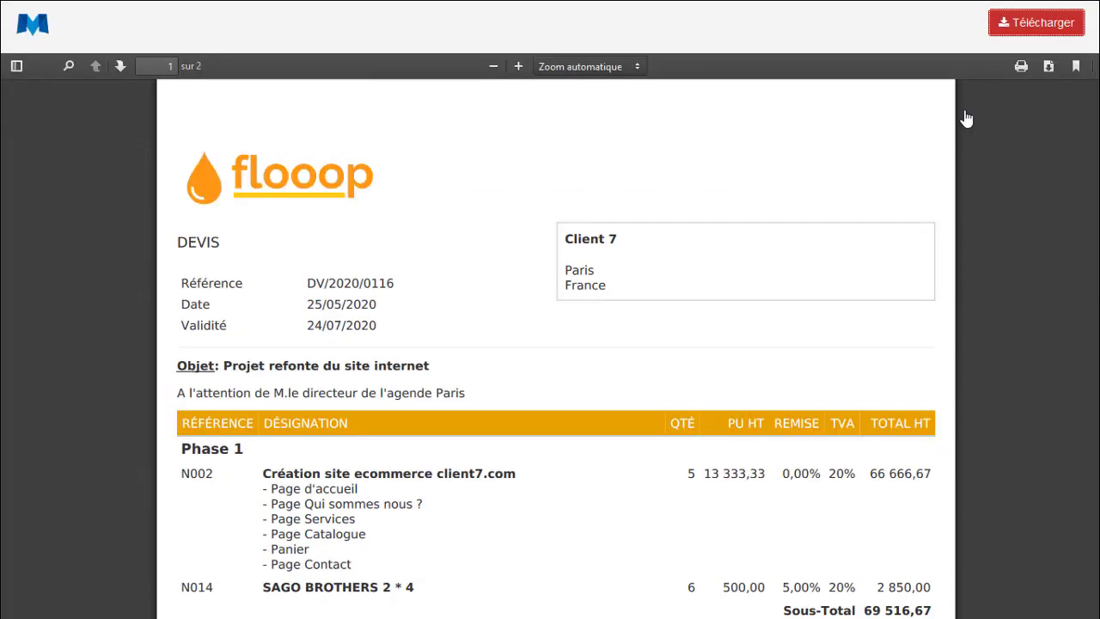
scroll(437, 337, down, 4)
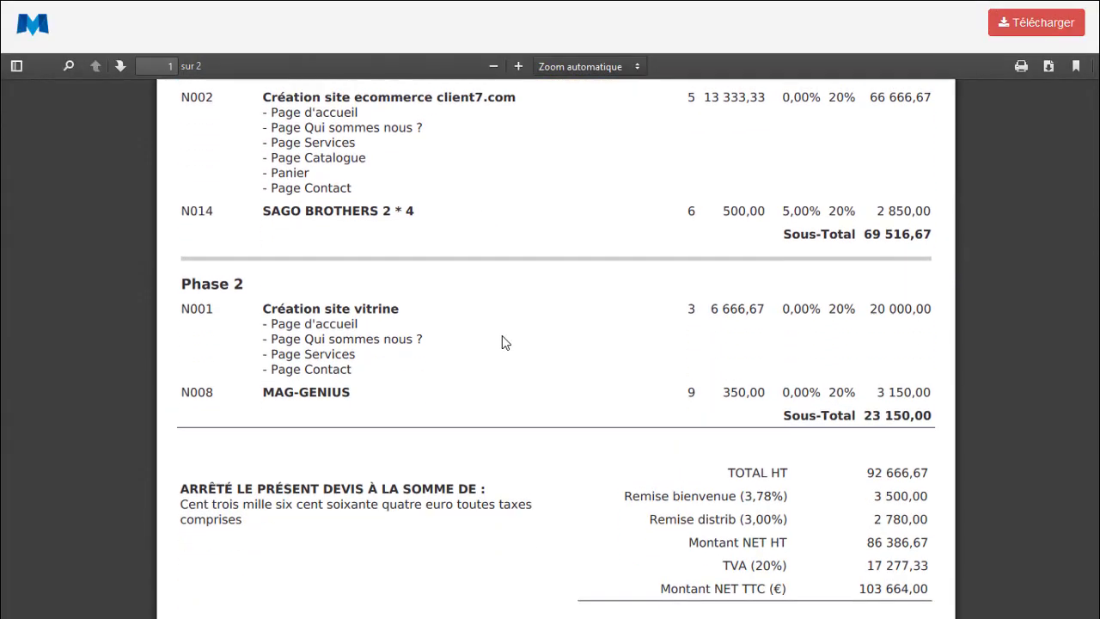
scroll(504, 341, up, 3)
scroll(479, 312, down, 8)
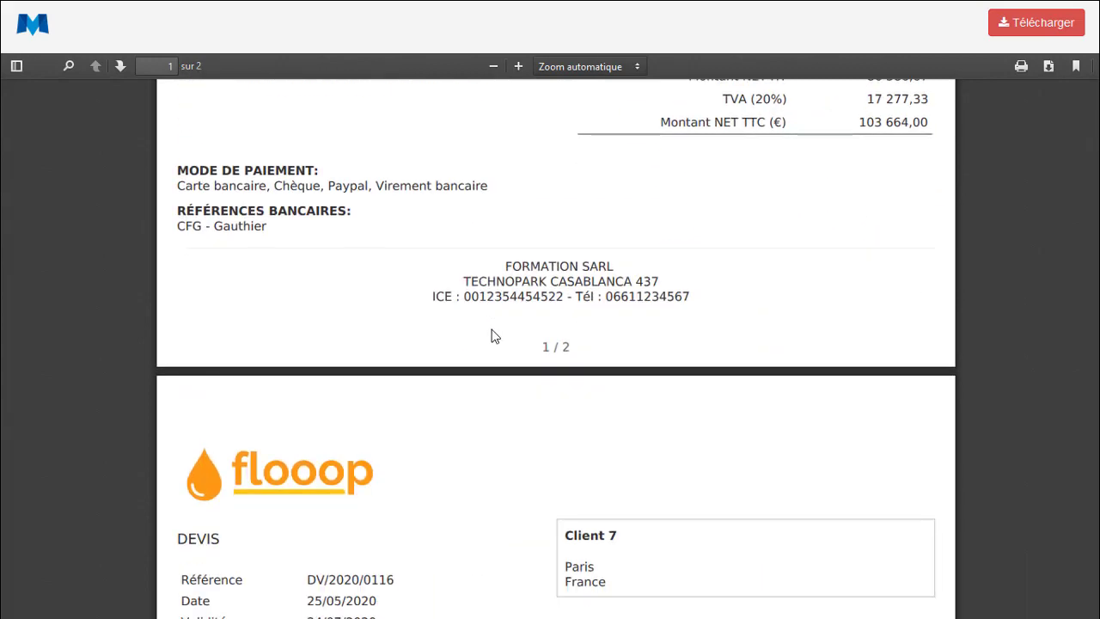
scroll(493, 336, down, 5)
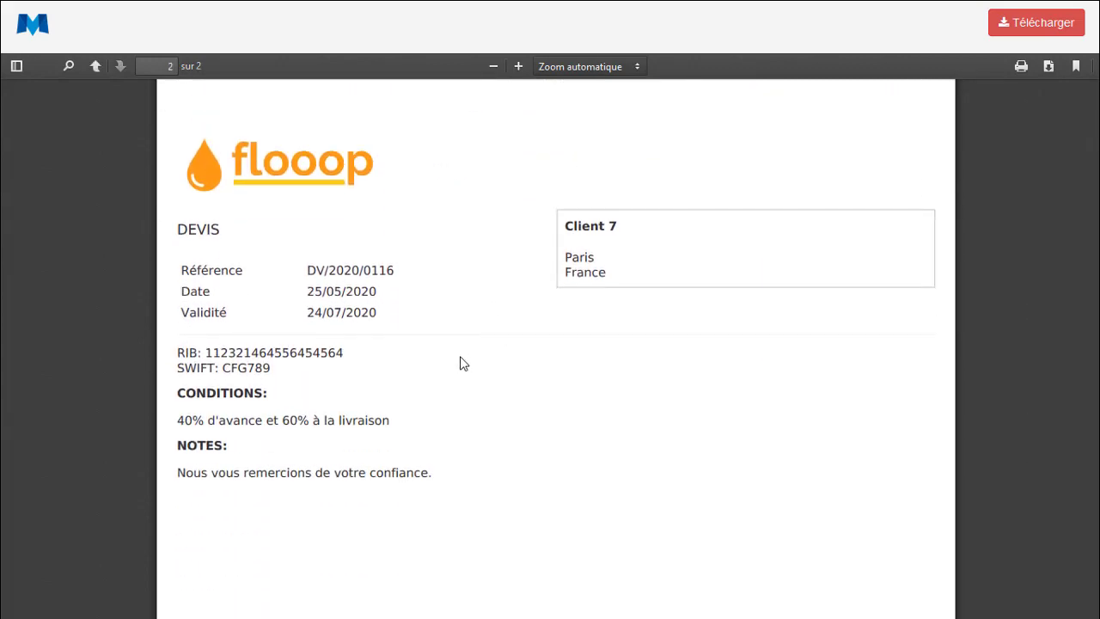
scroll(528, 402, up, 12)
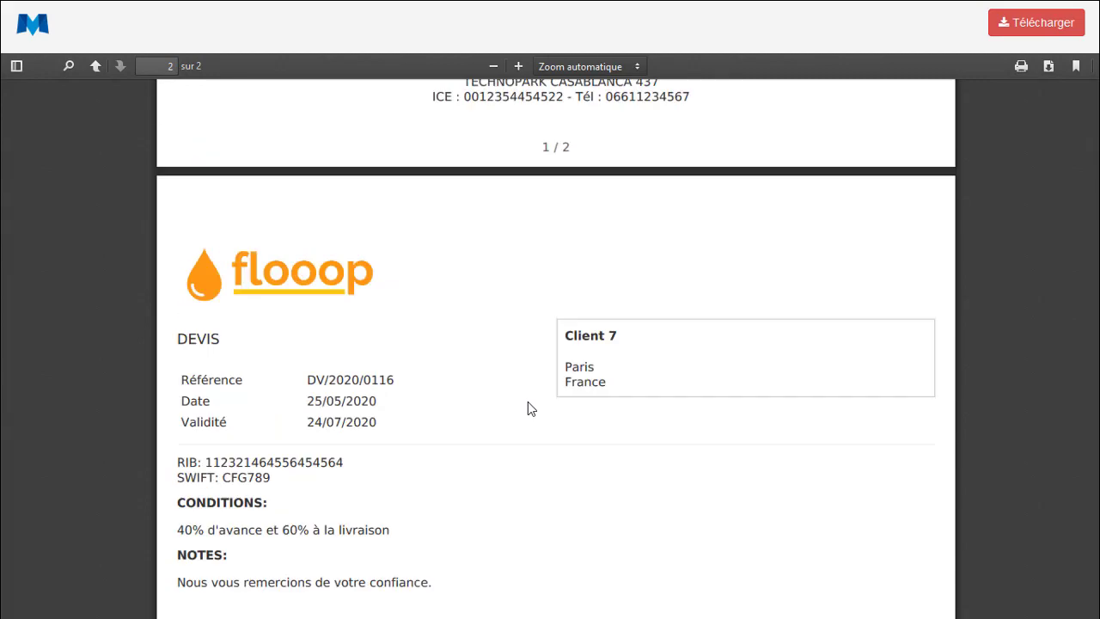
scroll(528, 403, up, 5)
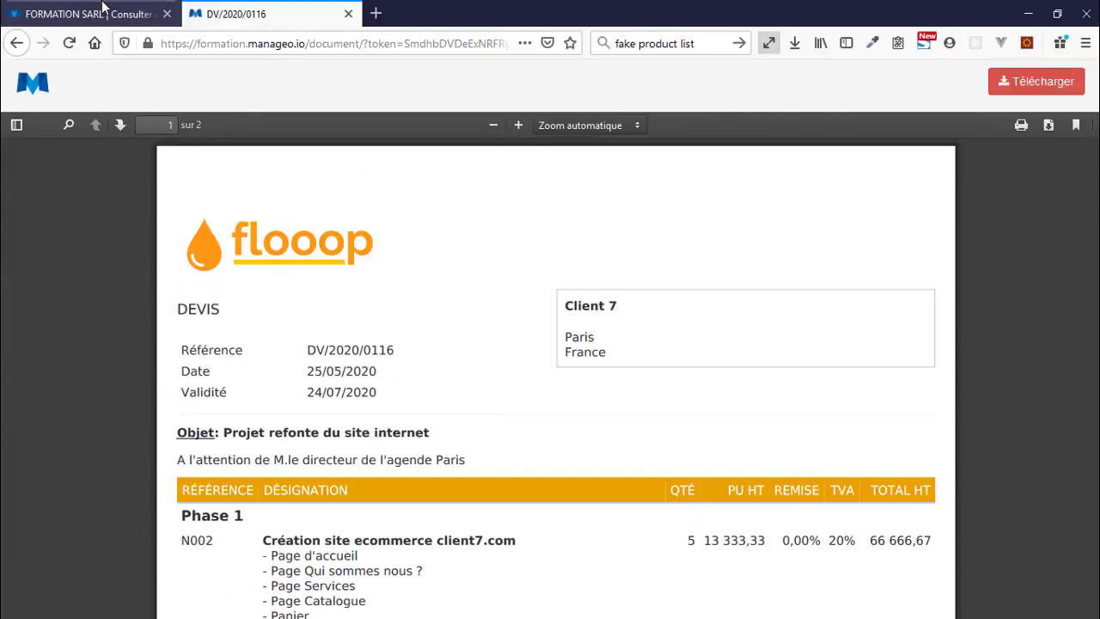
Return to the quote's page and check the template and language options in its document settings
click(94, 13)
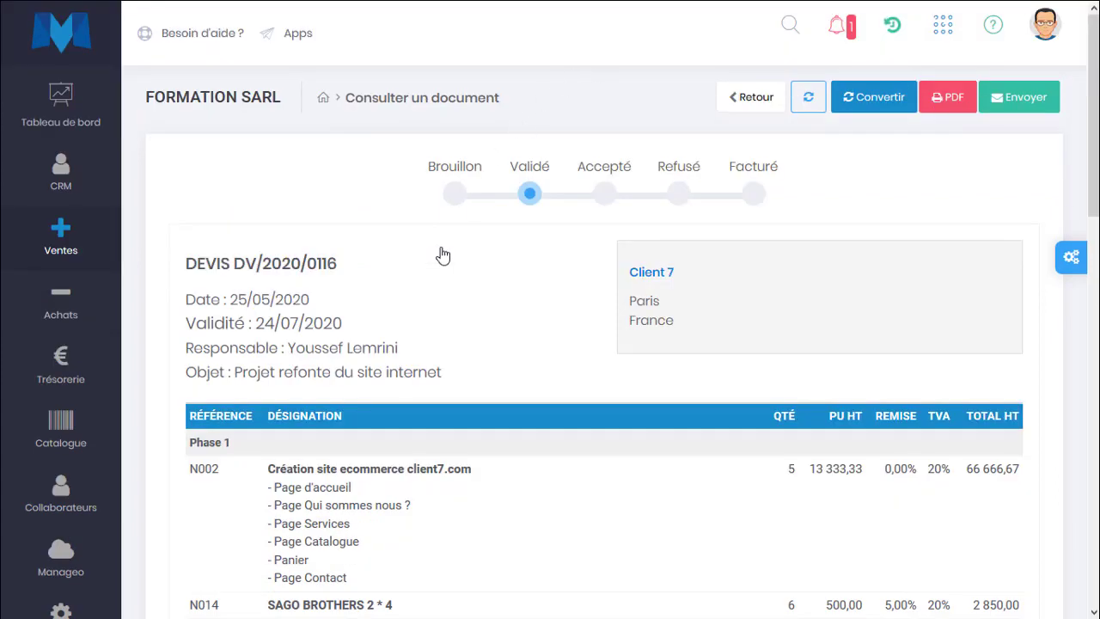
click(1069, 258)
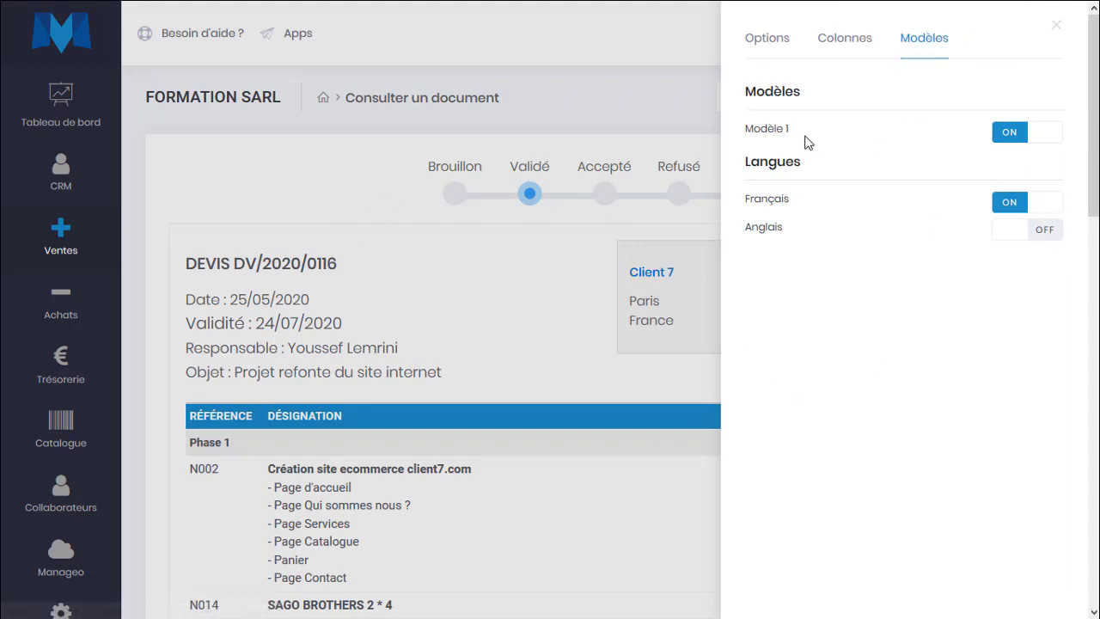
mouse_move(803, 137)
mouse_down()
mouse_move(746, 131)
mouse_move(814, 130)
mouse_up()
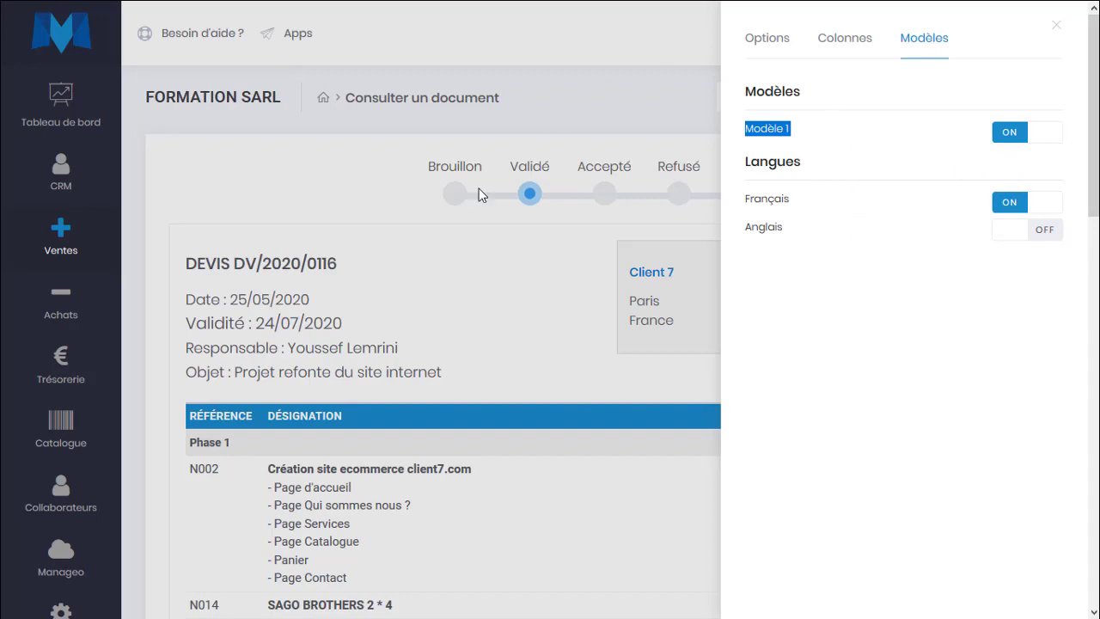
click(437, 321)
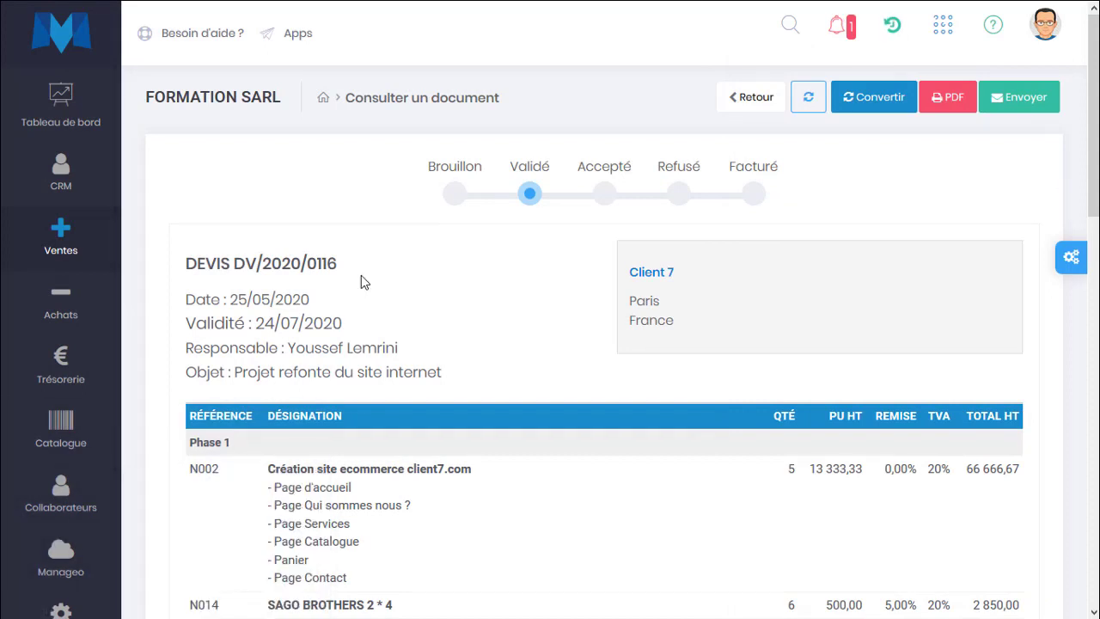
Open the document templates (Modèles) of Gestion commerciale in the account preferences
scroll(78, 361, down, 2)
mouse_move(62, 528)
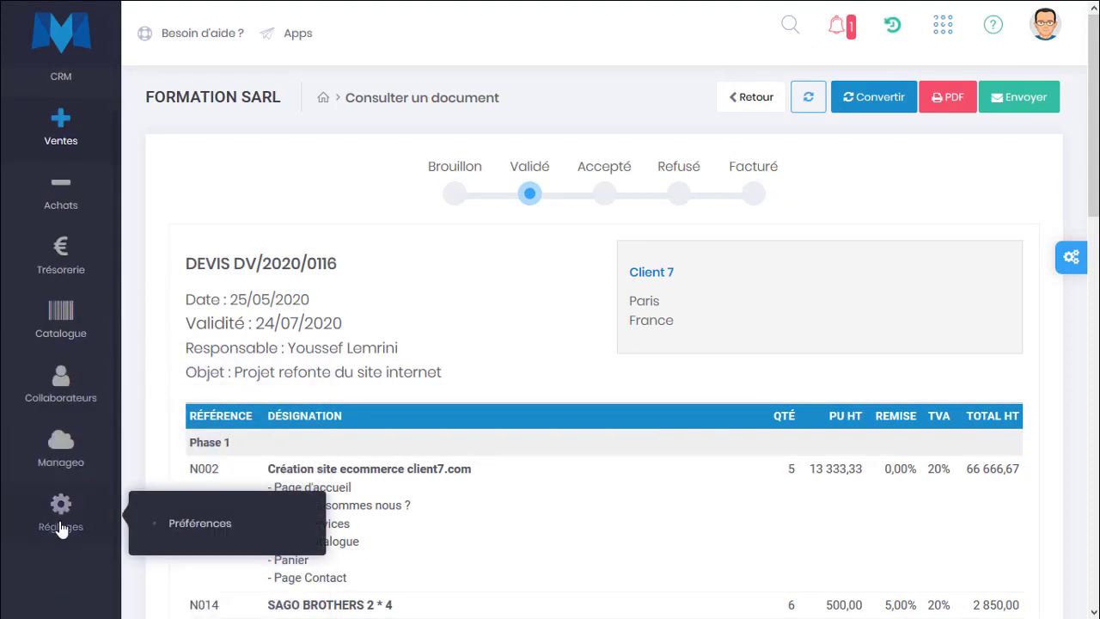
click(176, 524)
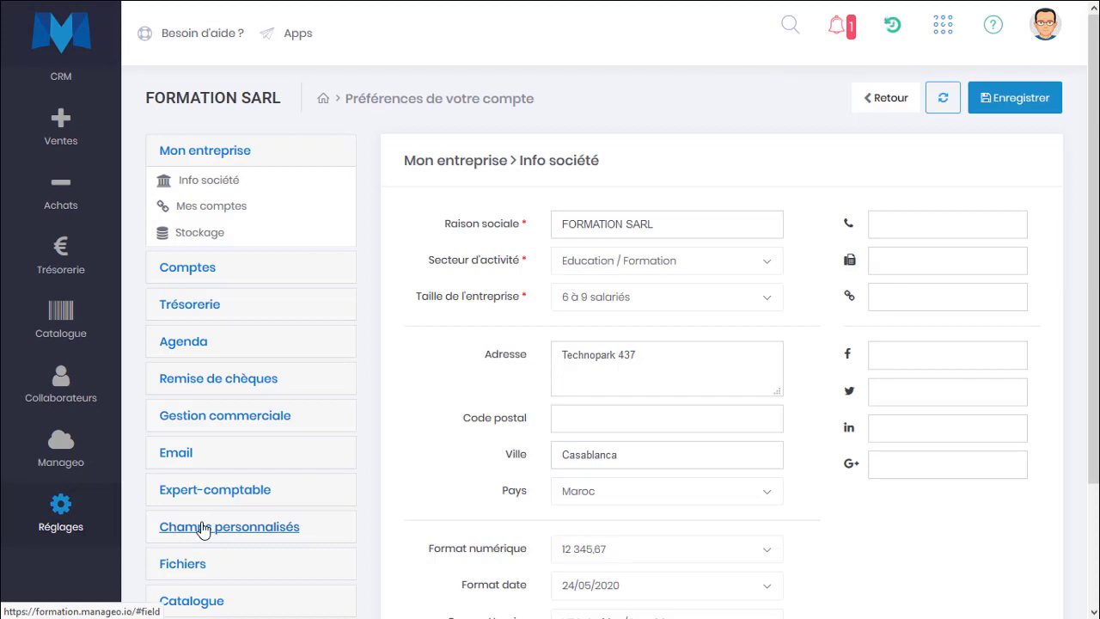
click(228, 418)
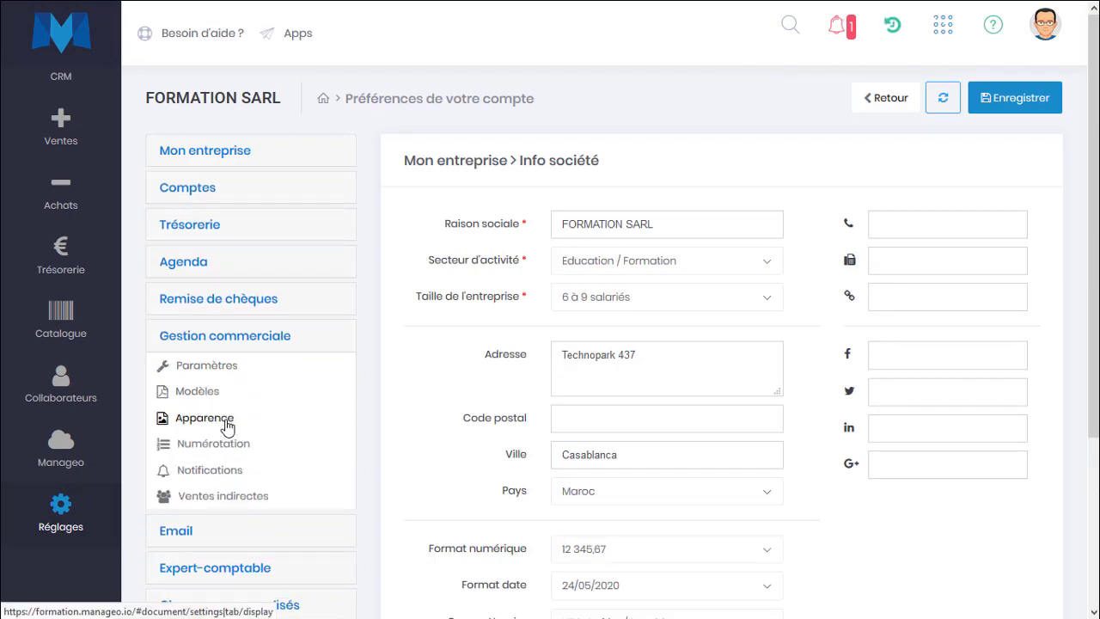
click(211, 400)
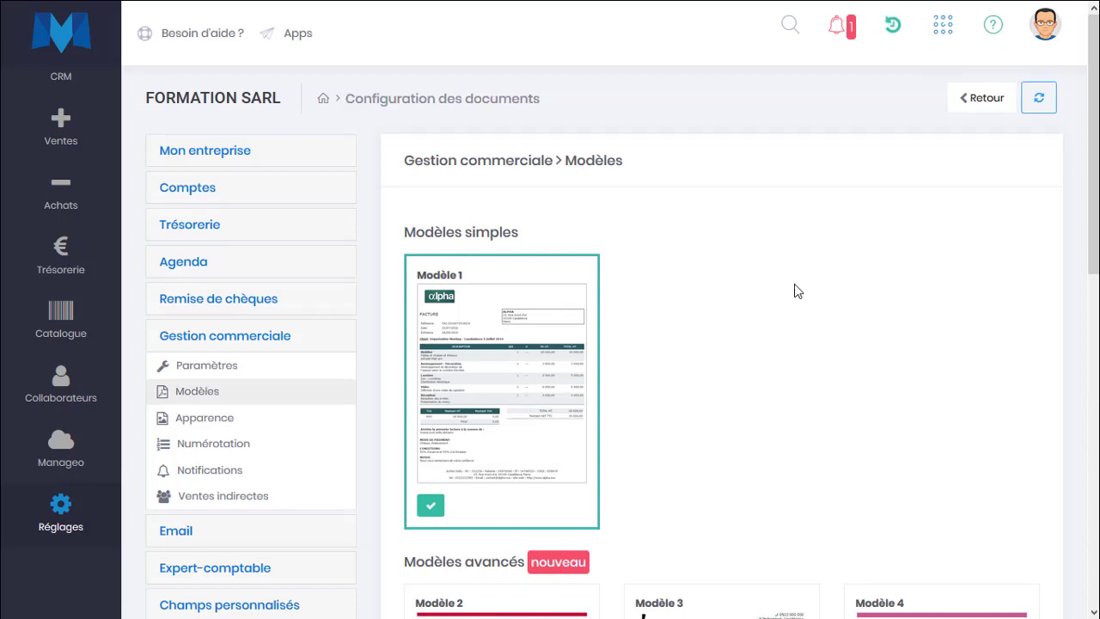
Examine the simple template Modèle 1 and the designs offered among the advanced templates
drag(504, 229, 410, 230)
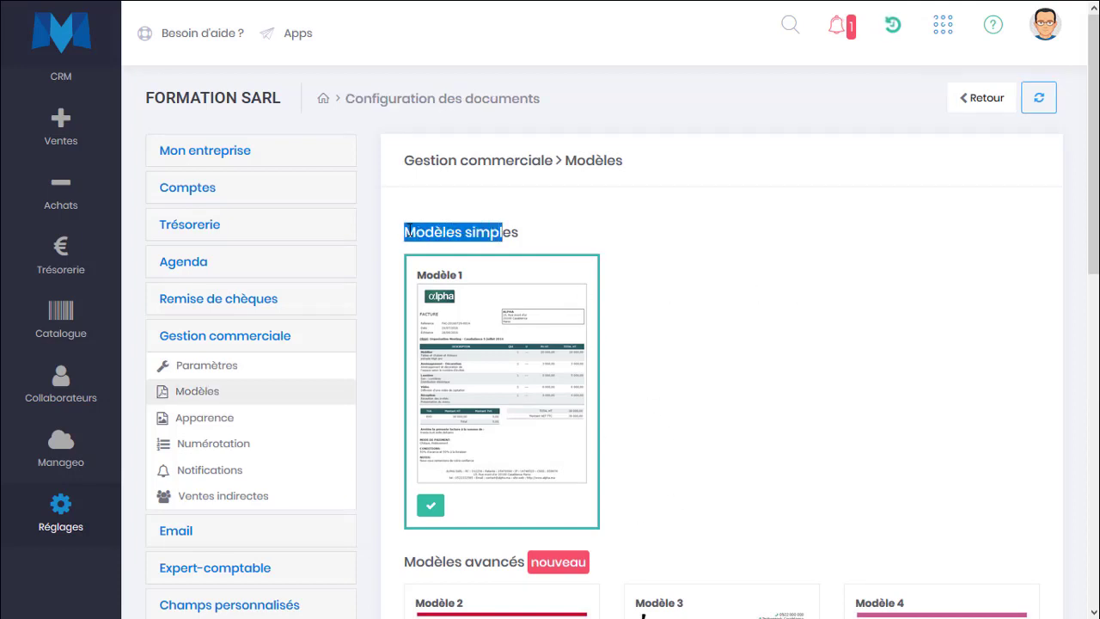
click(411, 317)
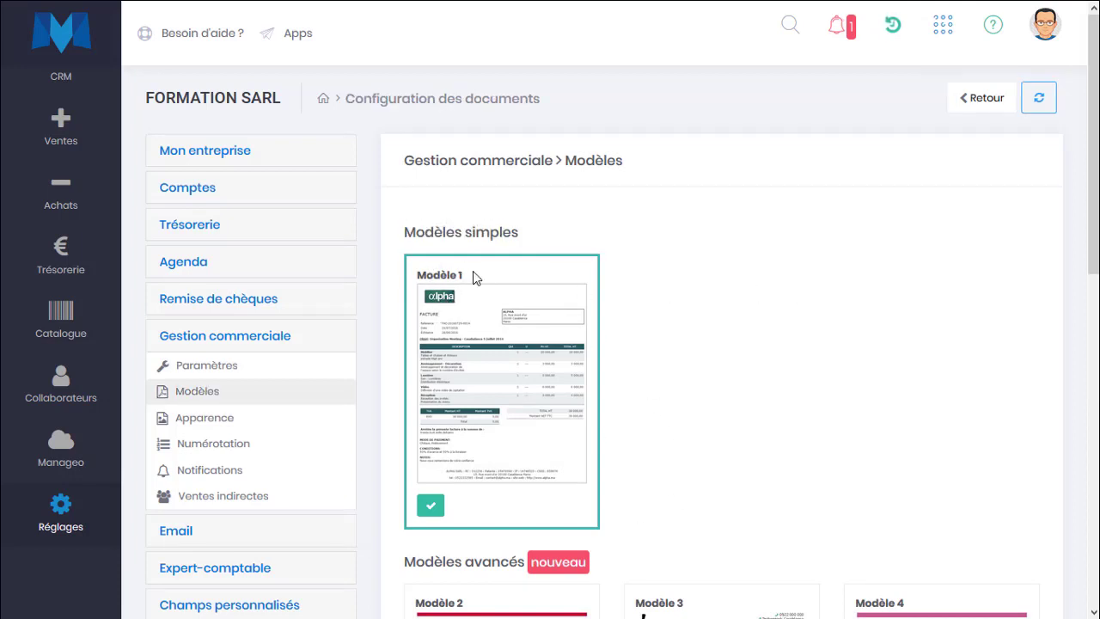
drag(473, 277, 499, 275)
scroll(536, 280, down, 4)
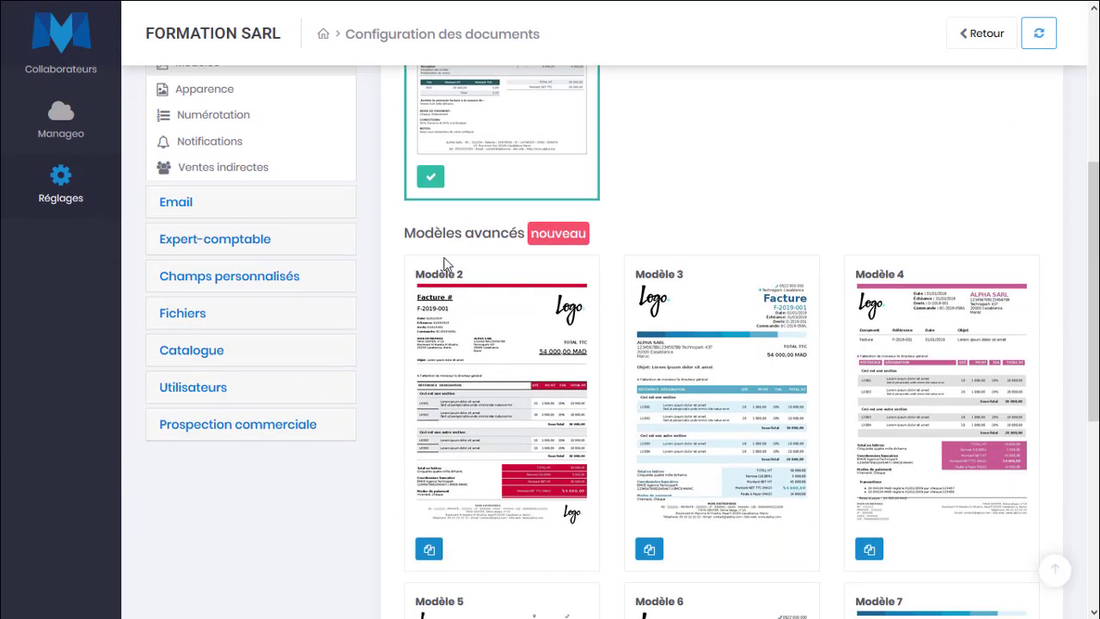
scroll(517, 232, down, 3)
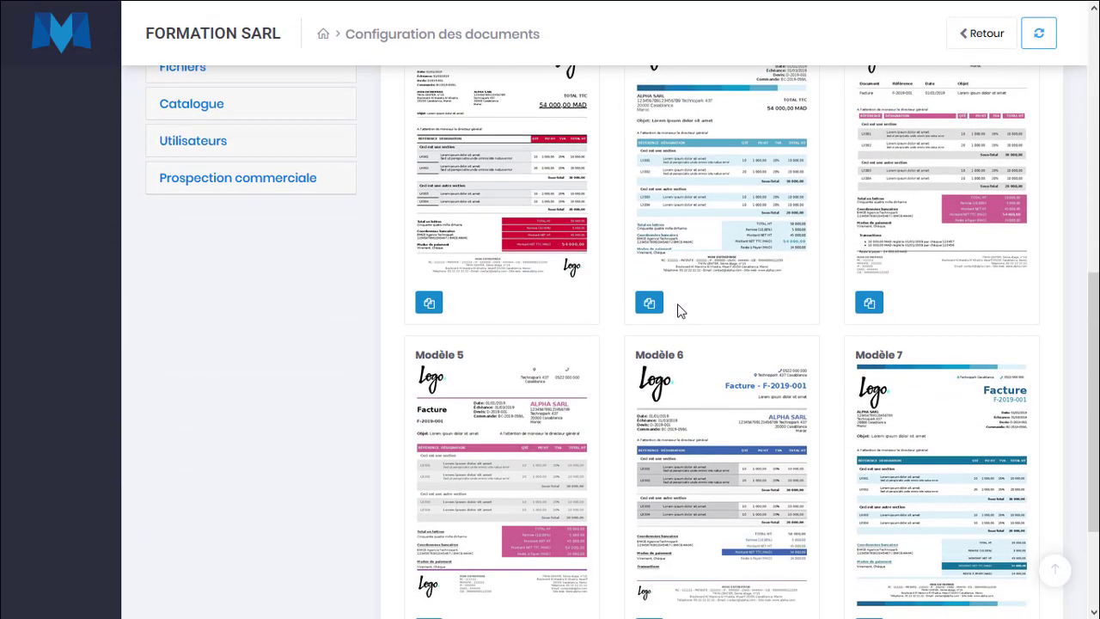
scroll(680, 309, up, 2)
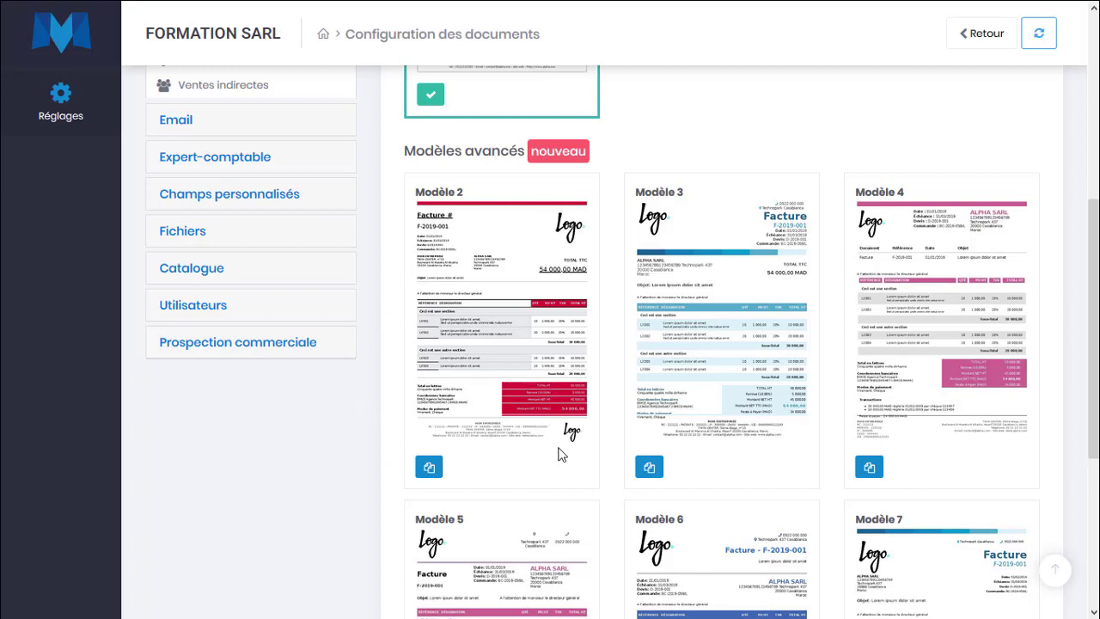
scroll(584, 462, up, 1)
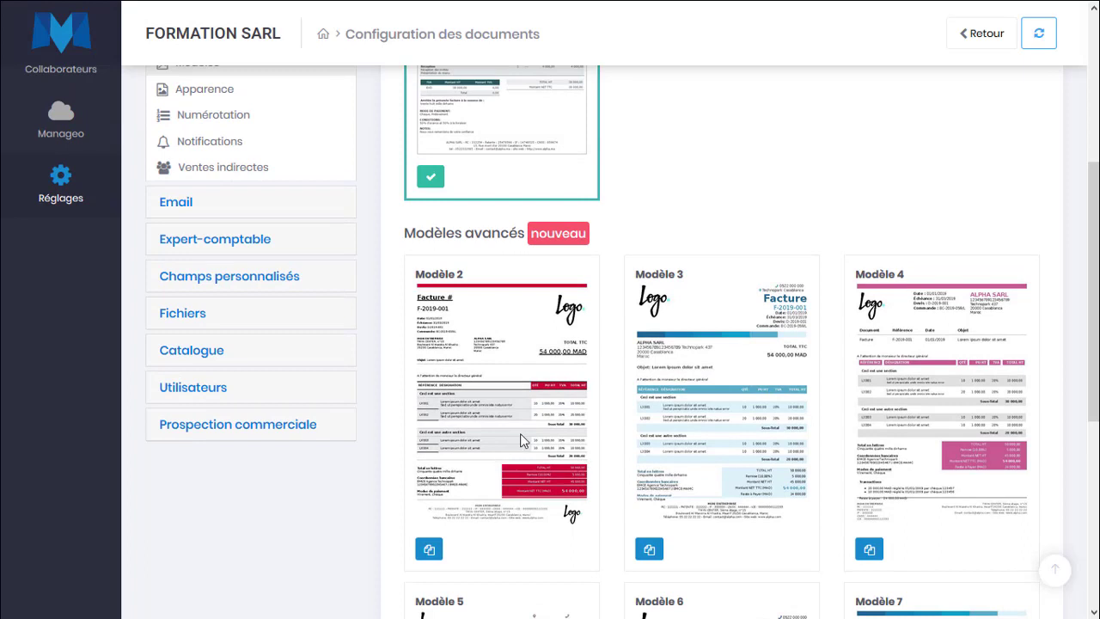
scroll(525, 441, up, 4)
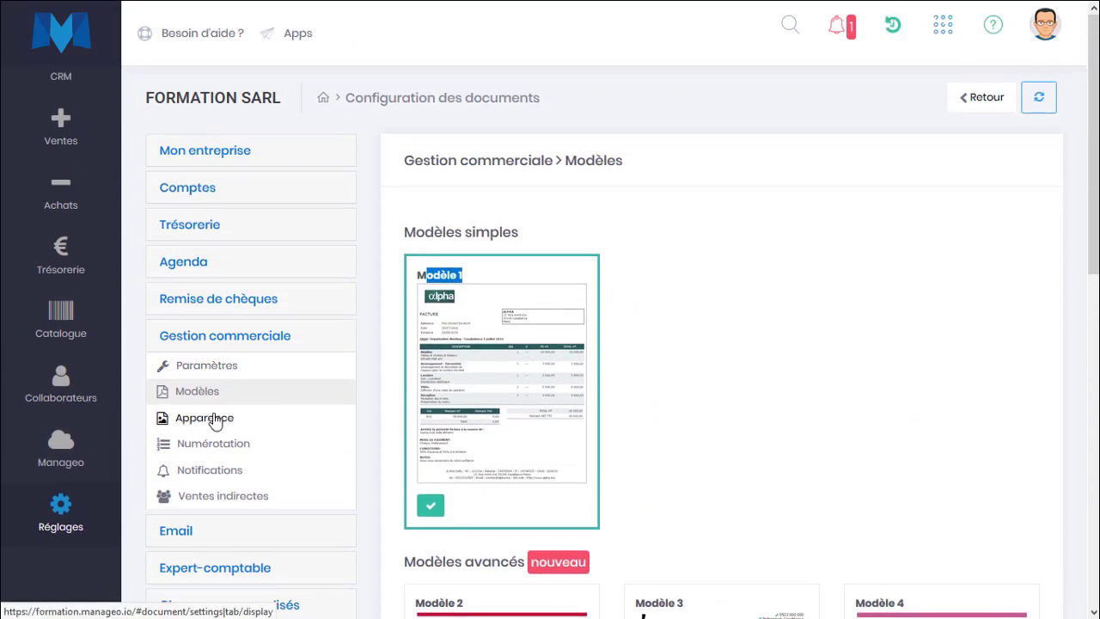
Open the document appearance settings and review the logo, page background, primary and secondary colours, and margins
click(215, 419)
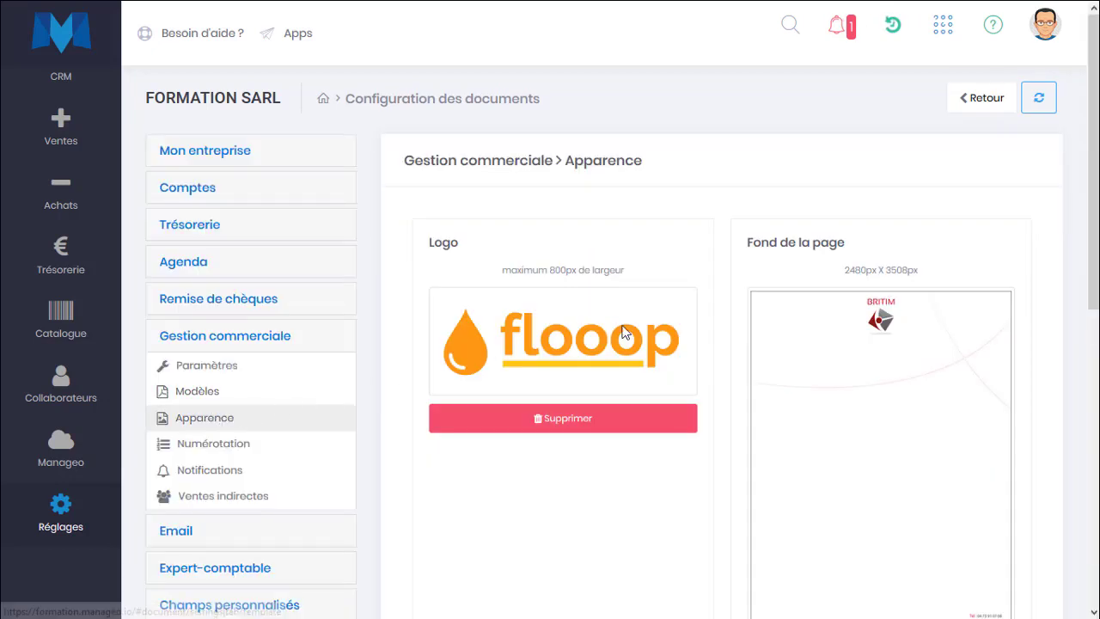
scroll(585, 339, down, 2)
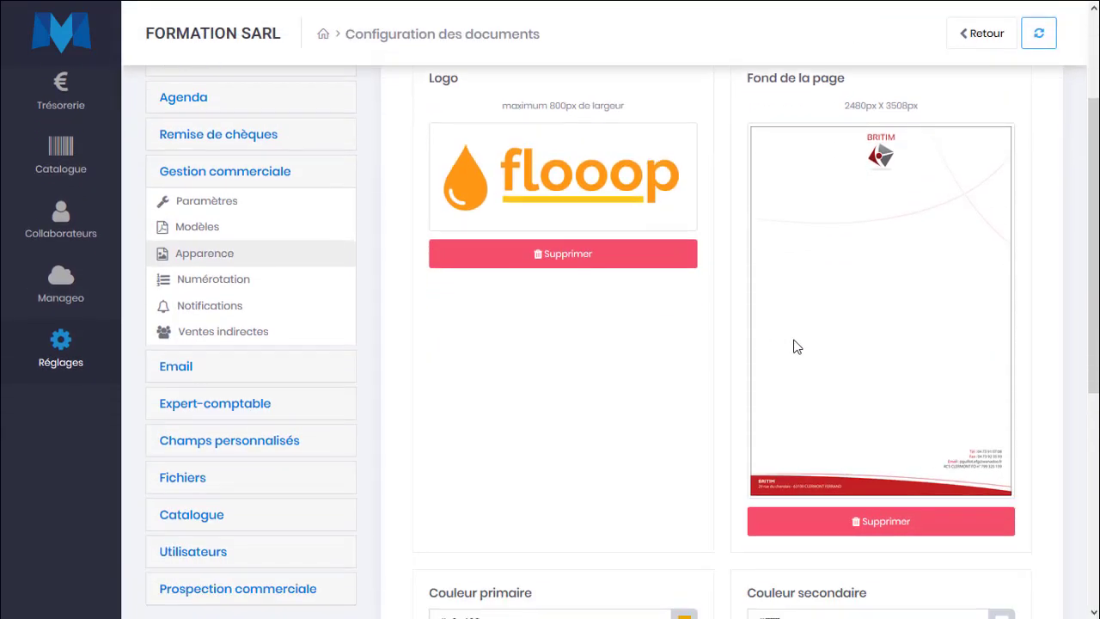
scroll(847, 346, down, 3)
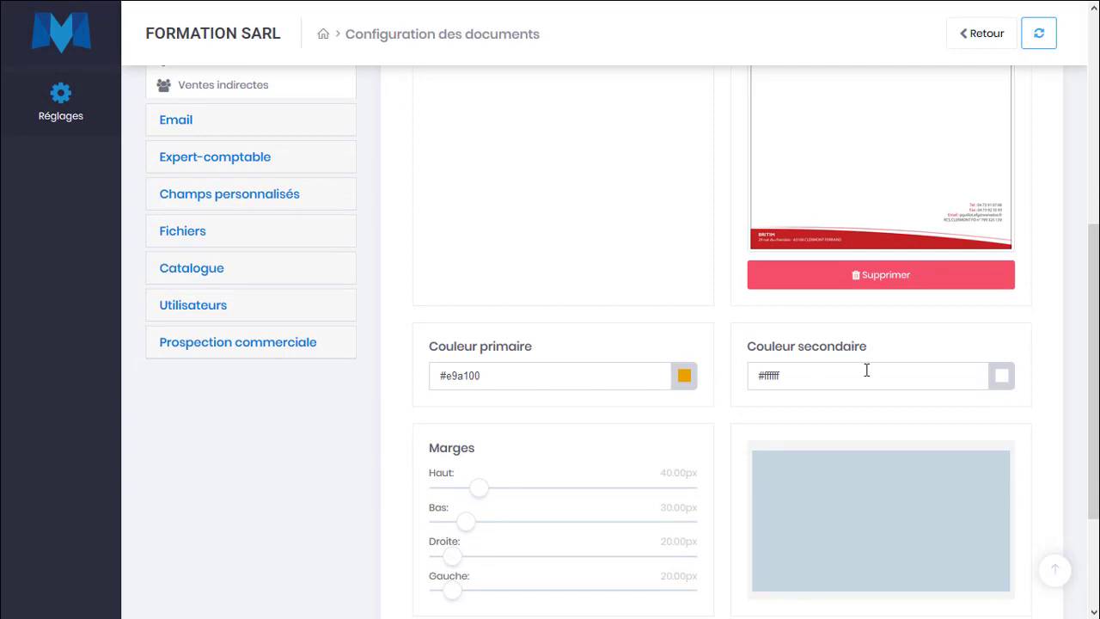
scroll(906, 370, down, 2)
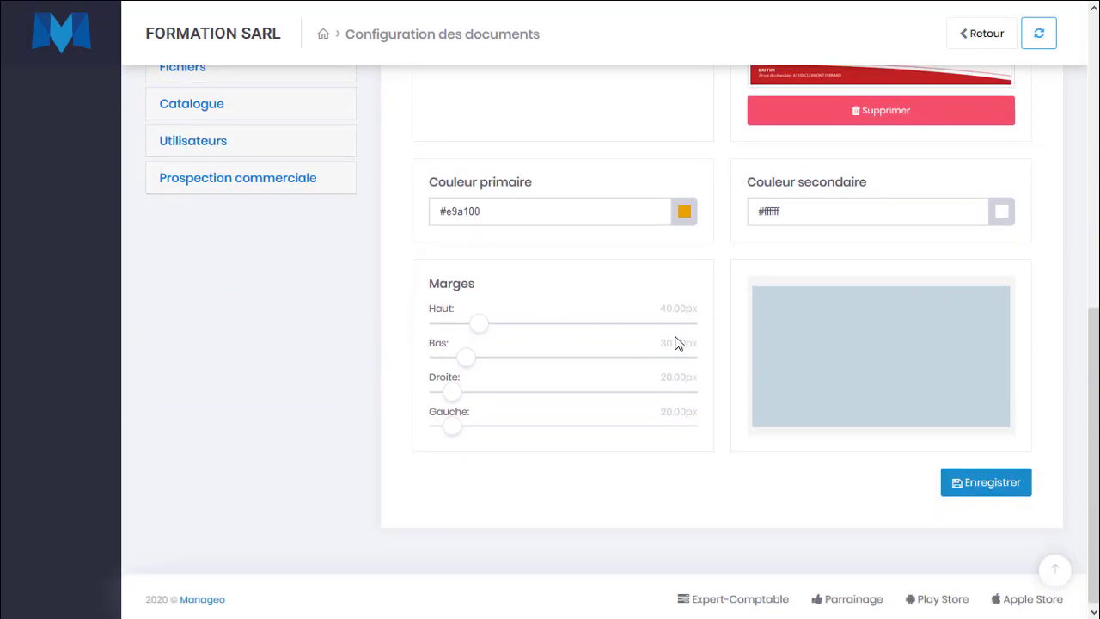
scroll(548, 348, up, 6)
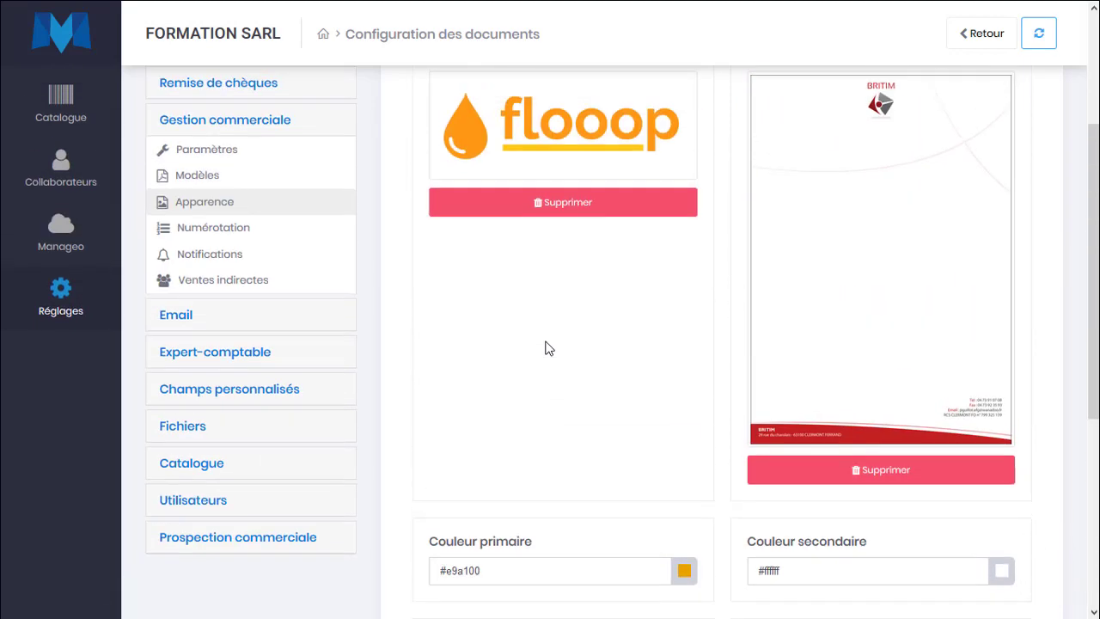
scroll(547, 346, up, 1)
Go back to the quote's PDF and check how the logo, colour and layout appear on both pages
mouse_move(241, 3)
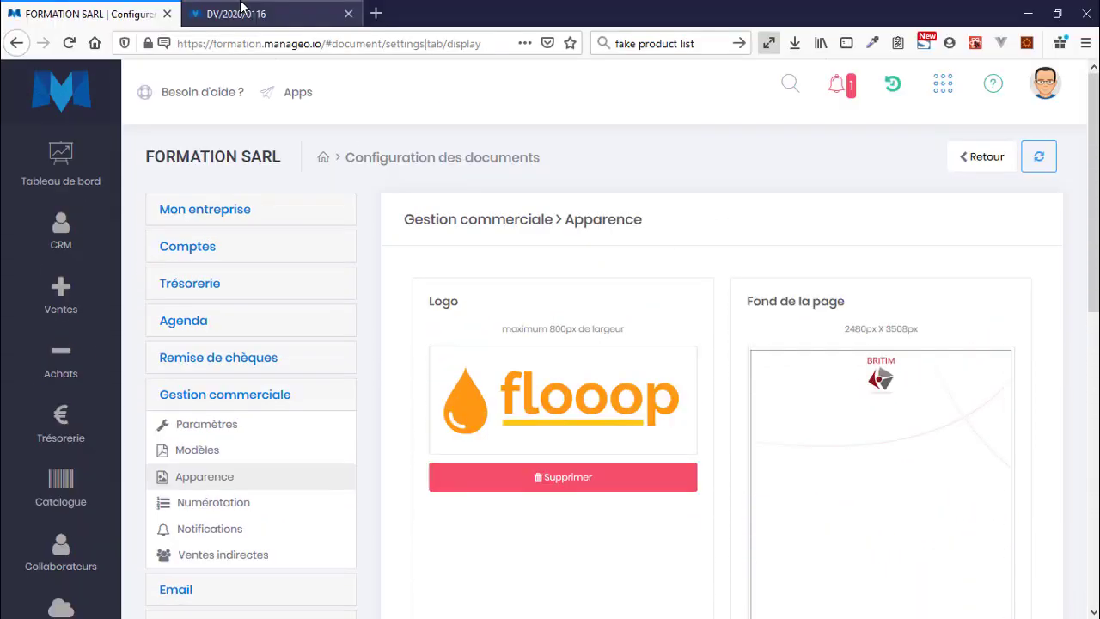
click(293, 11)
scroll(555, 187, down, 6)
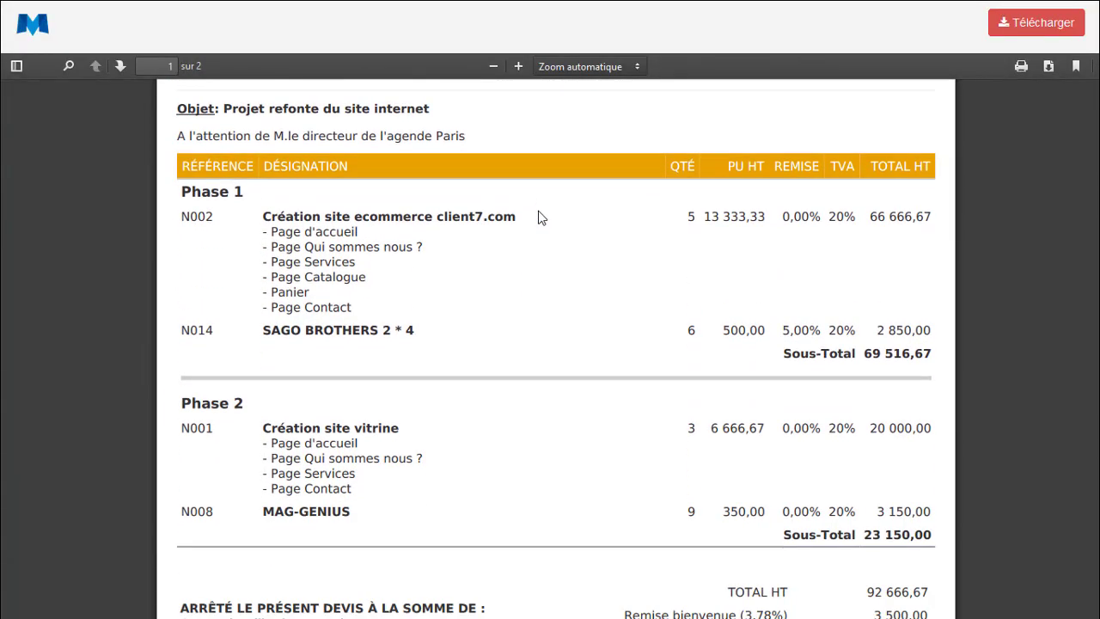
scroll(526, 275, down, 5)
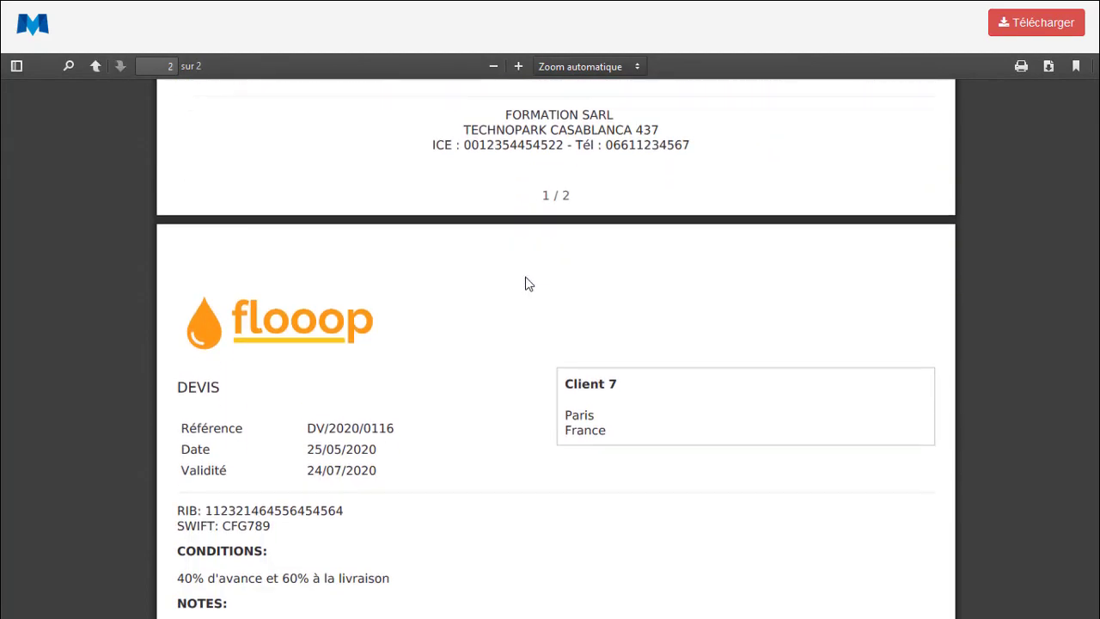
scroll(464, 344, down, 2)
scroll(467, 350, down, 5)
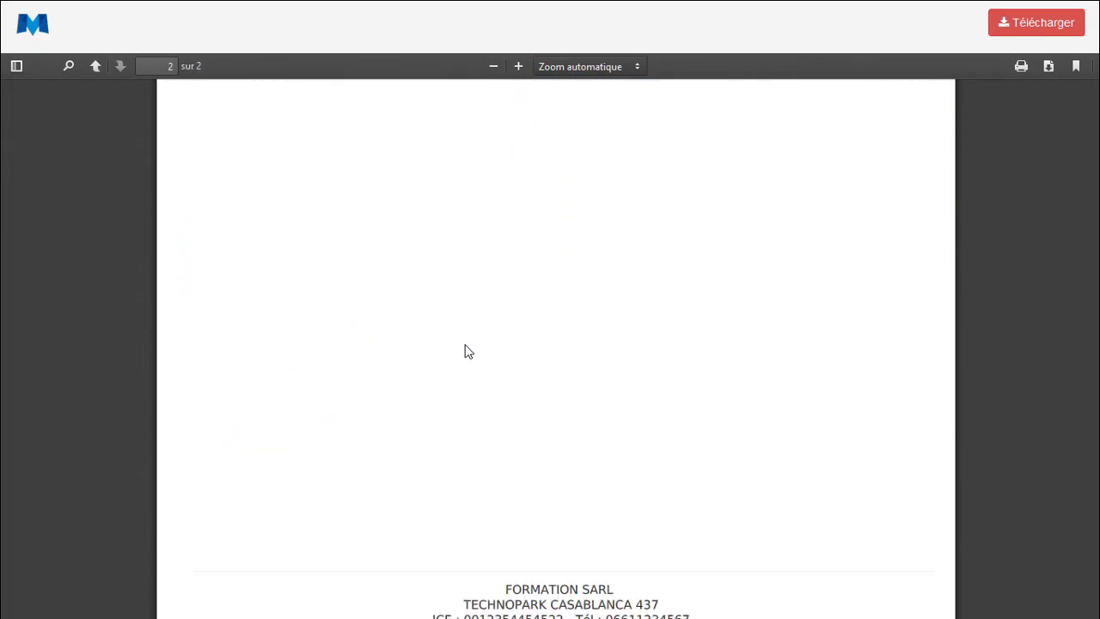
scroll(675, 366, up, 10)
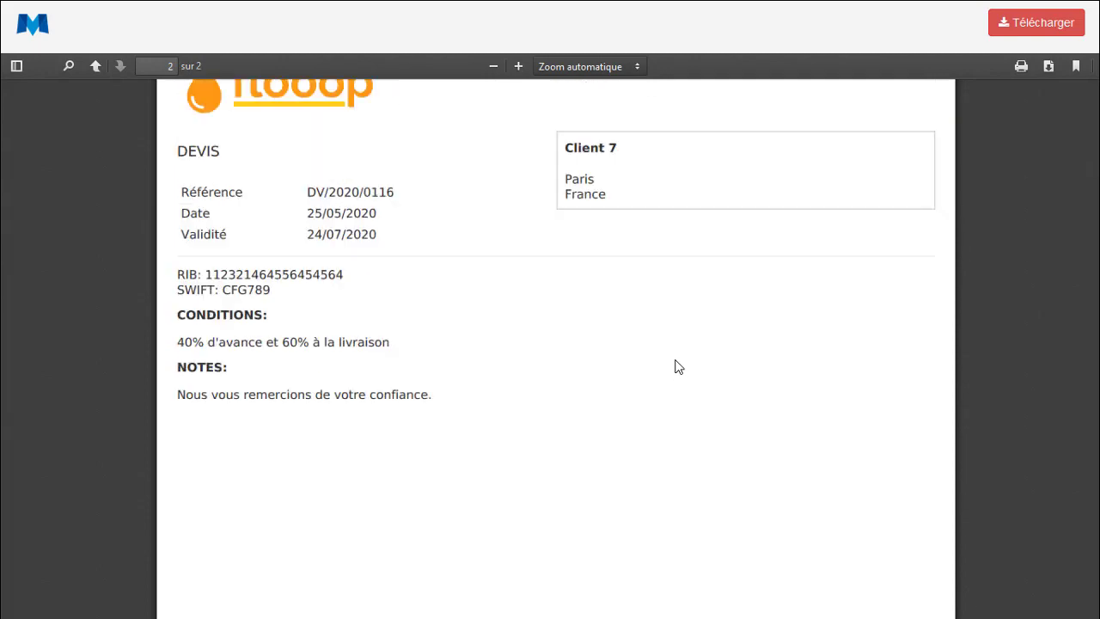
scroll(479, 361, up, 10)
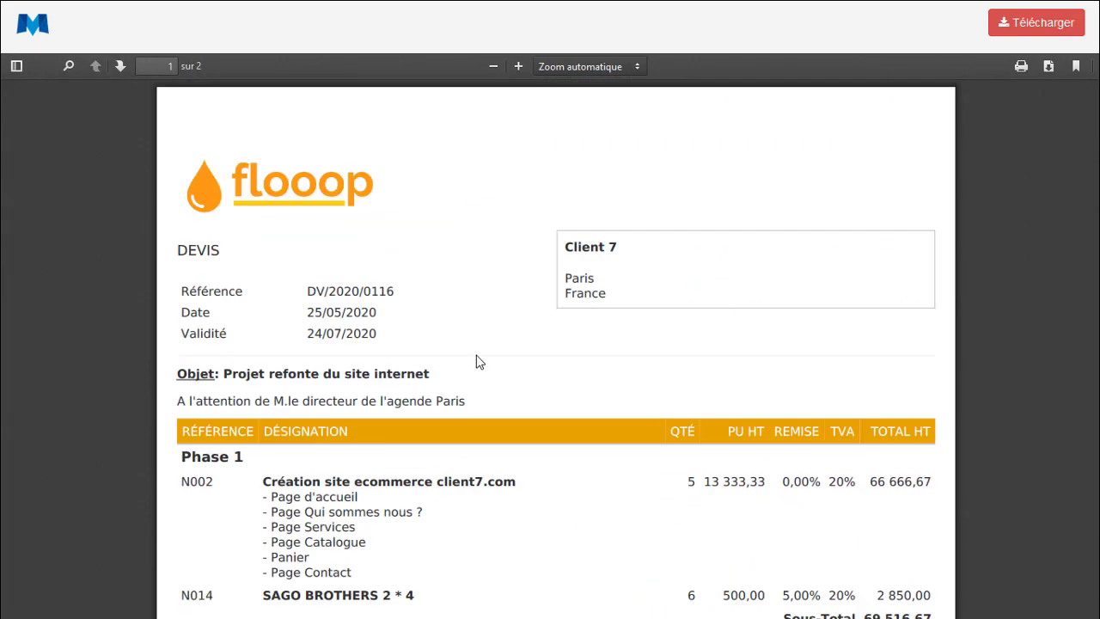
Return to the document configuration and reopen the Modèles template gallery of Gestion commerciale
mouse_move(248, 7)
click(113, 10)
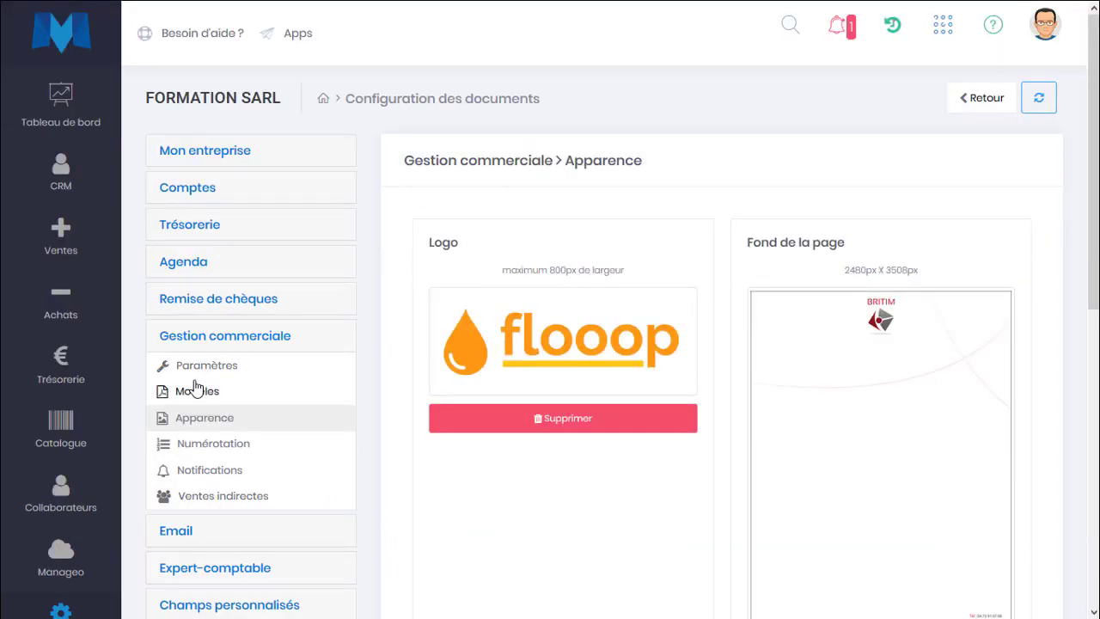
click(193, 391)
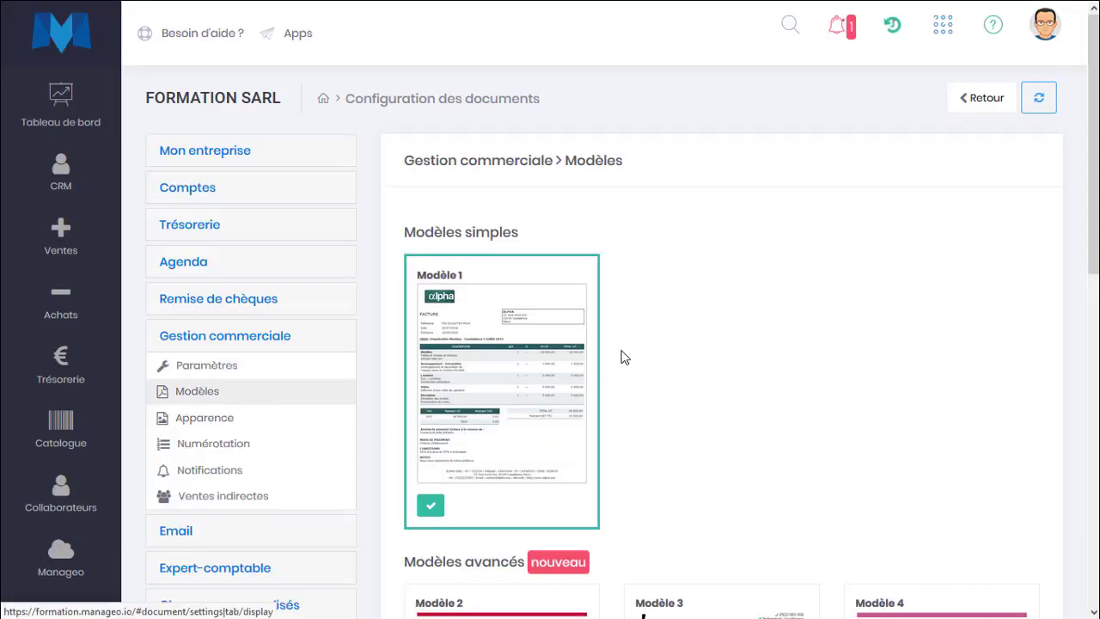
Examine the advanced template designs from Modèle 2 to Modèle 7 in the gallery
scroll(625, 353, down, 2)
scroll(625, 352, down, 3)
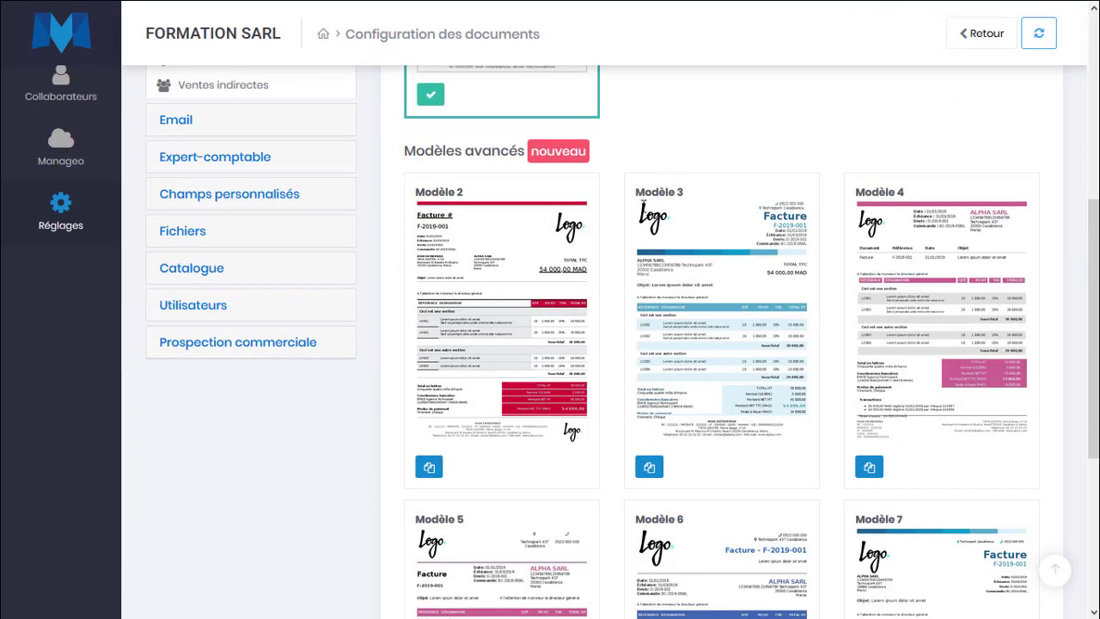
scroll(577, 319, down, 1)
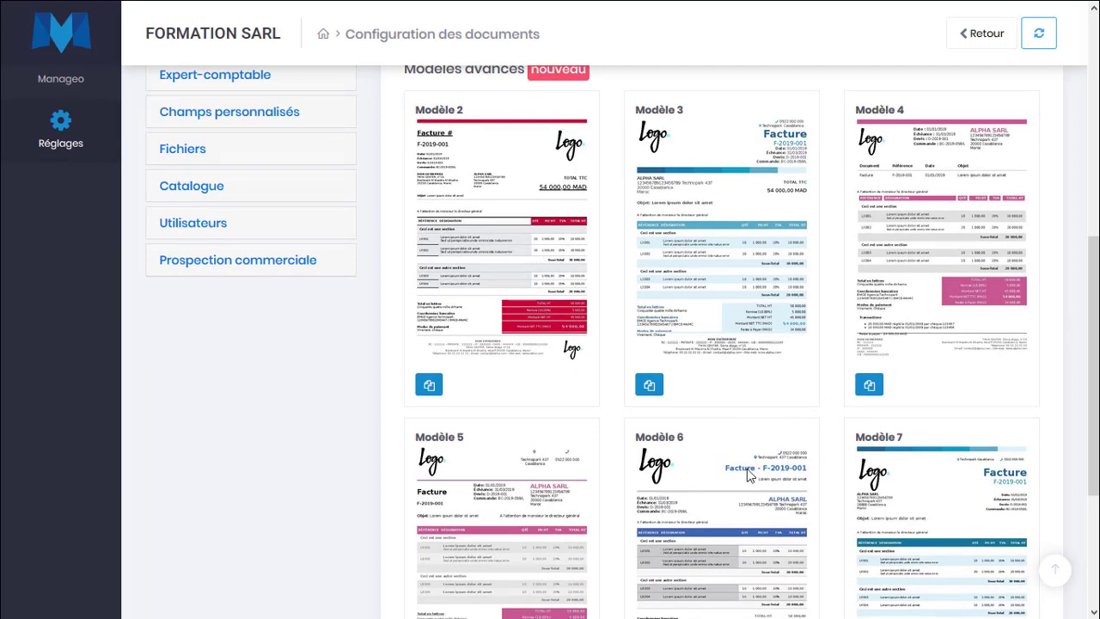
scroll(747, 469, down, 2)
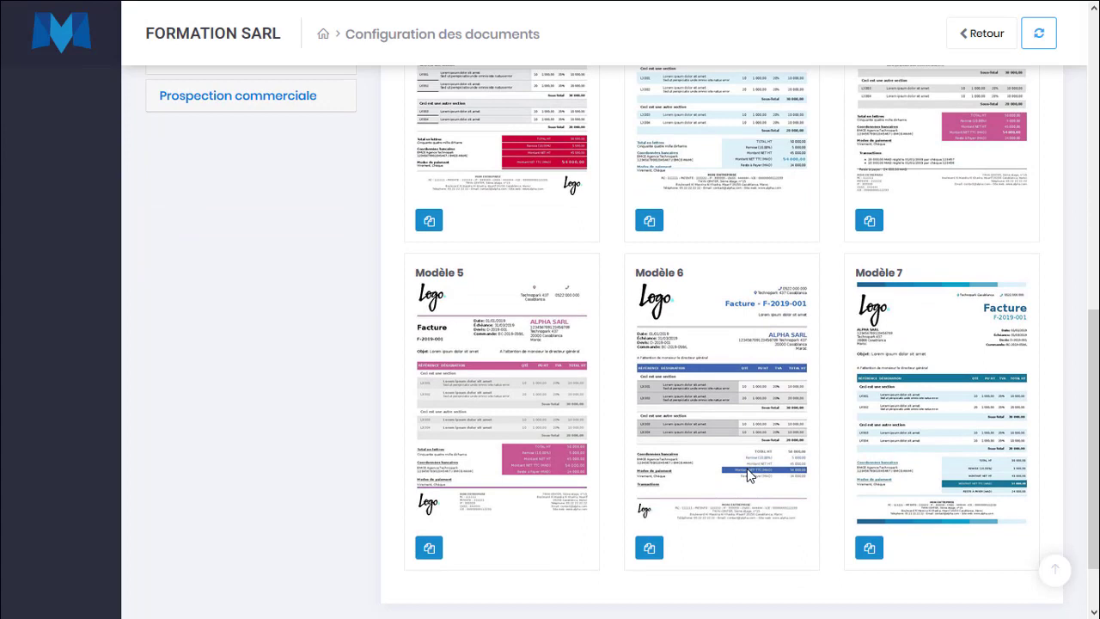
scroll(747, 468, up, 1)
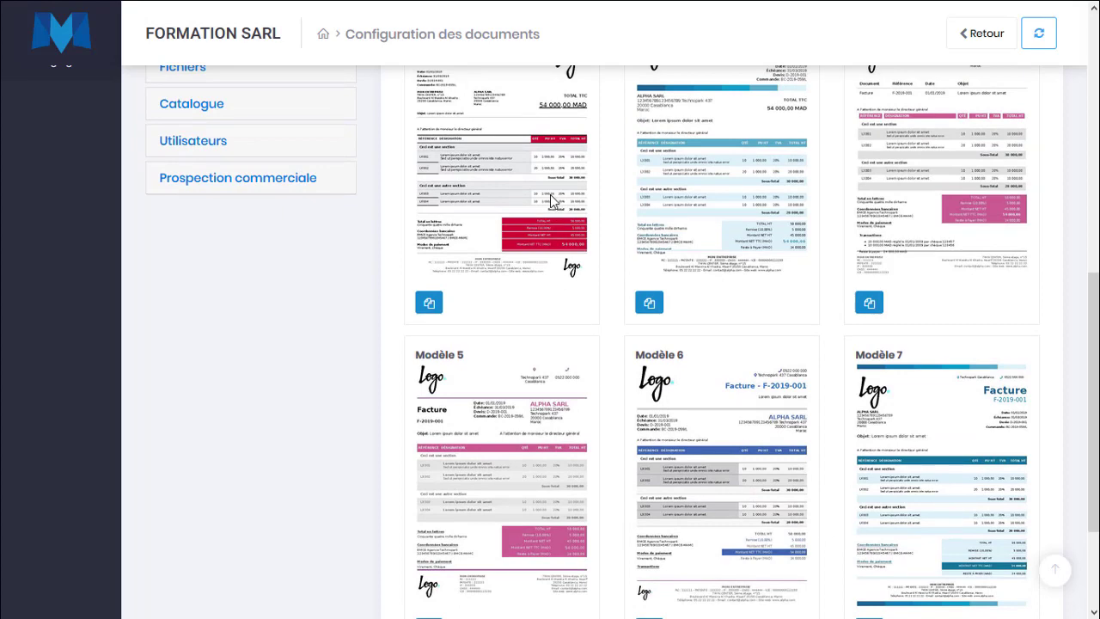
scroll(545, 197, up, 2)
scroll(542, 250, down, 4)
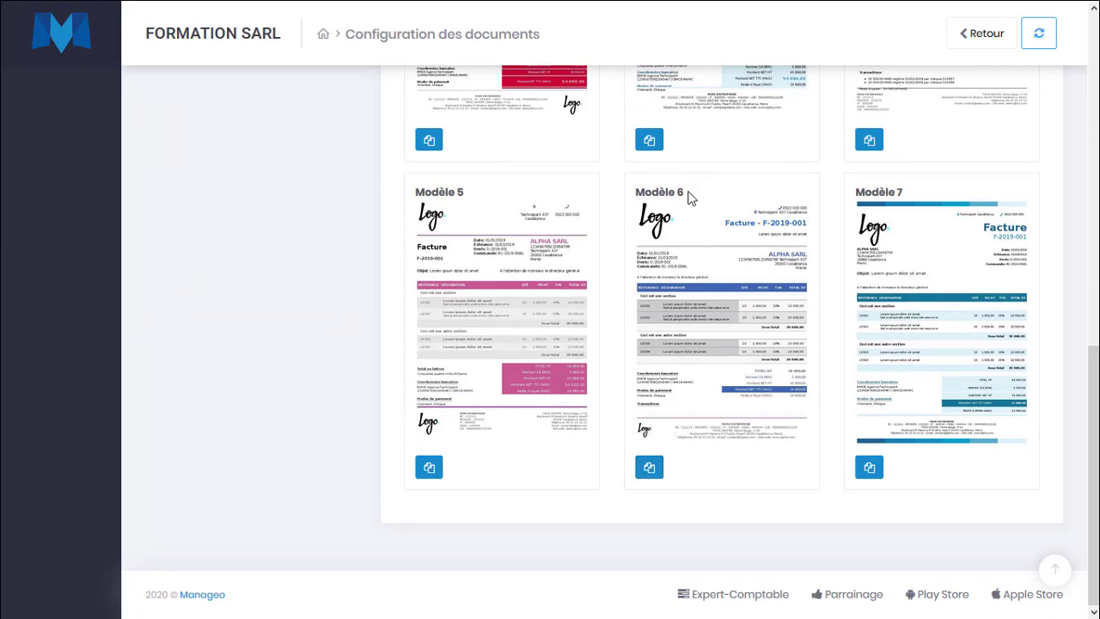
Duplicate the advanced template Modèle 6 under the name "Mon modèle"
drag(688, 198, 635, 200)
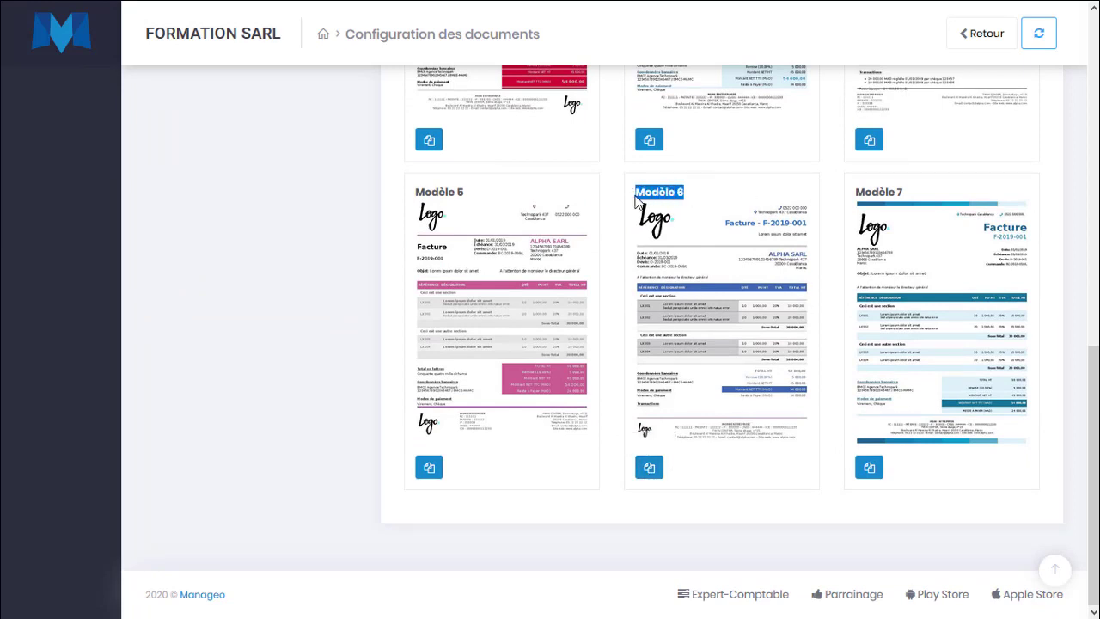
click(642, 471)
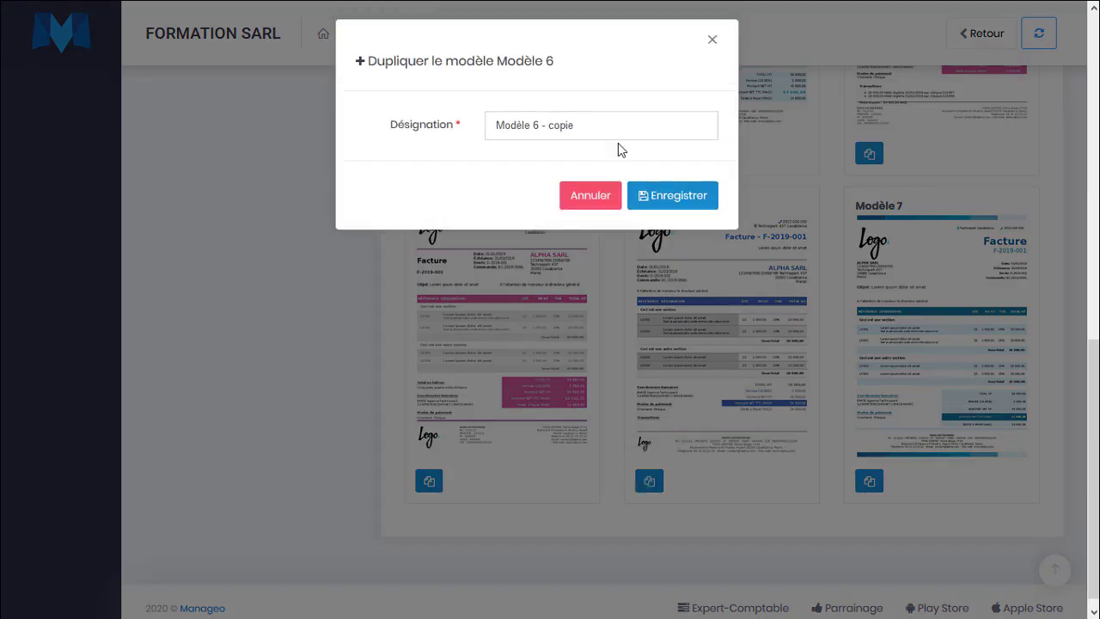
drag(607, 127, 477, 129)
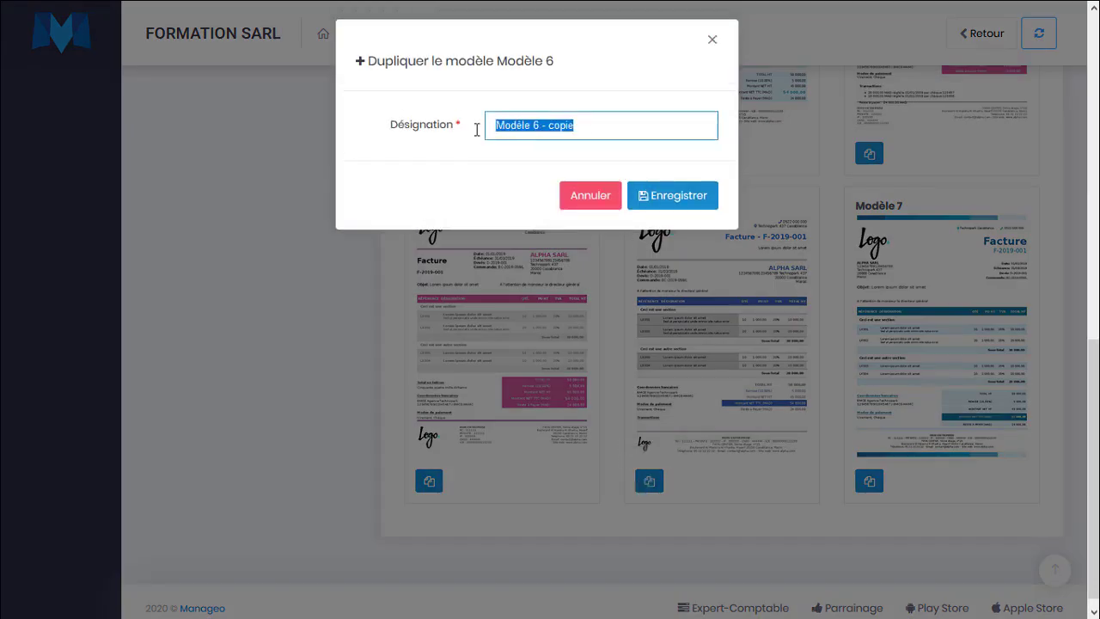
text(Mon modèle)
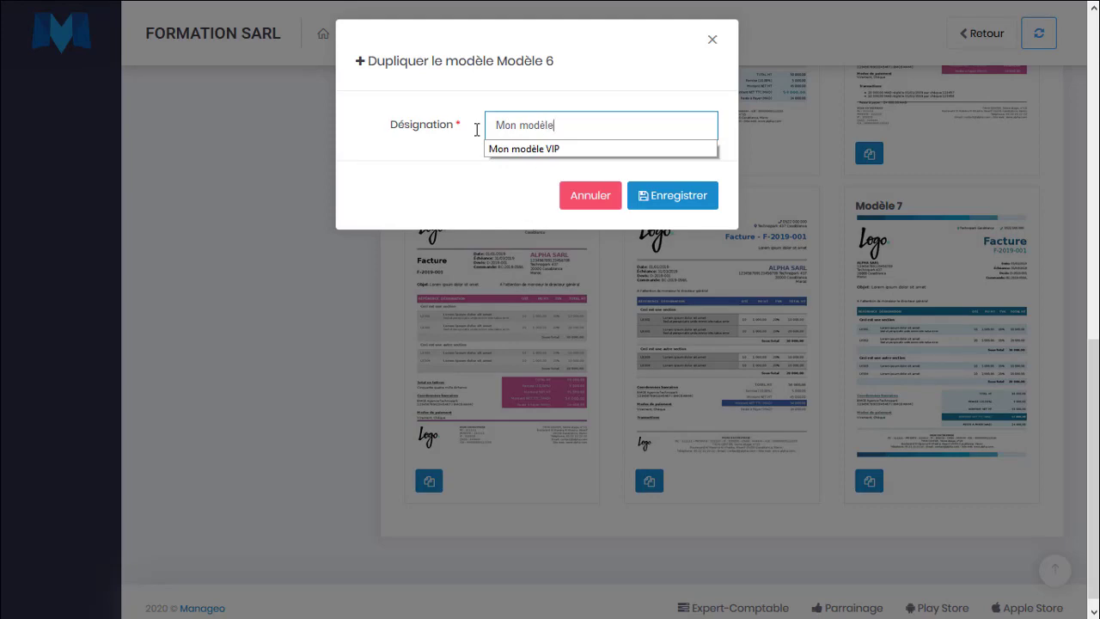
key(Return)
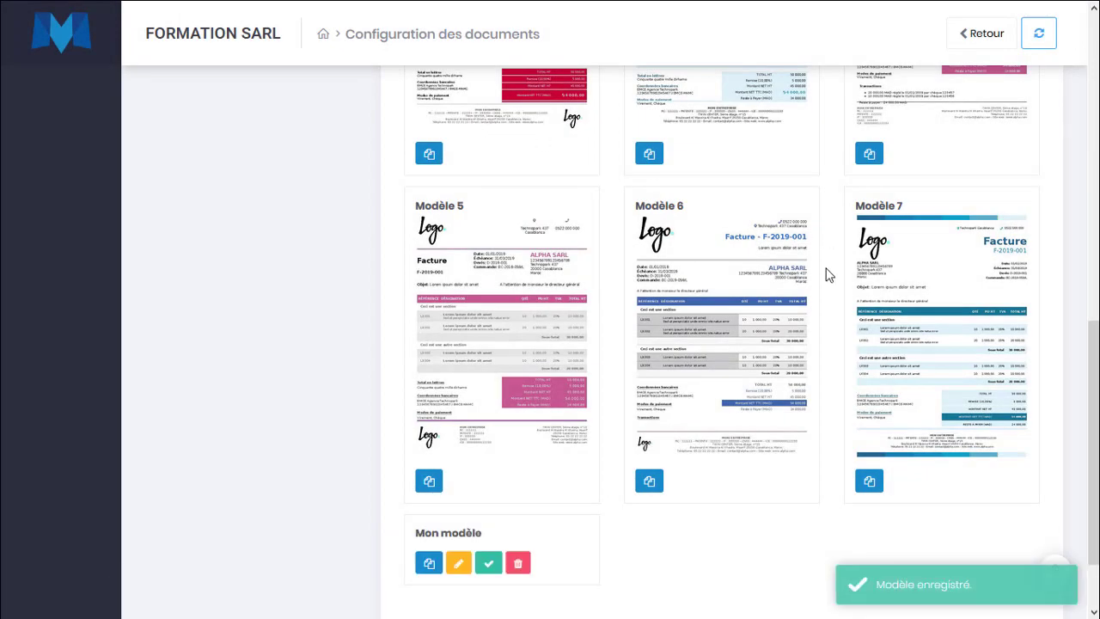
Open the duplicated template Mon modèle for editing
scroll(472, 412, down, 2)
drag(413, 438, 490, 441)
click(539, 442)
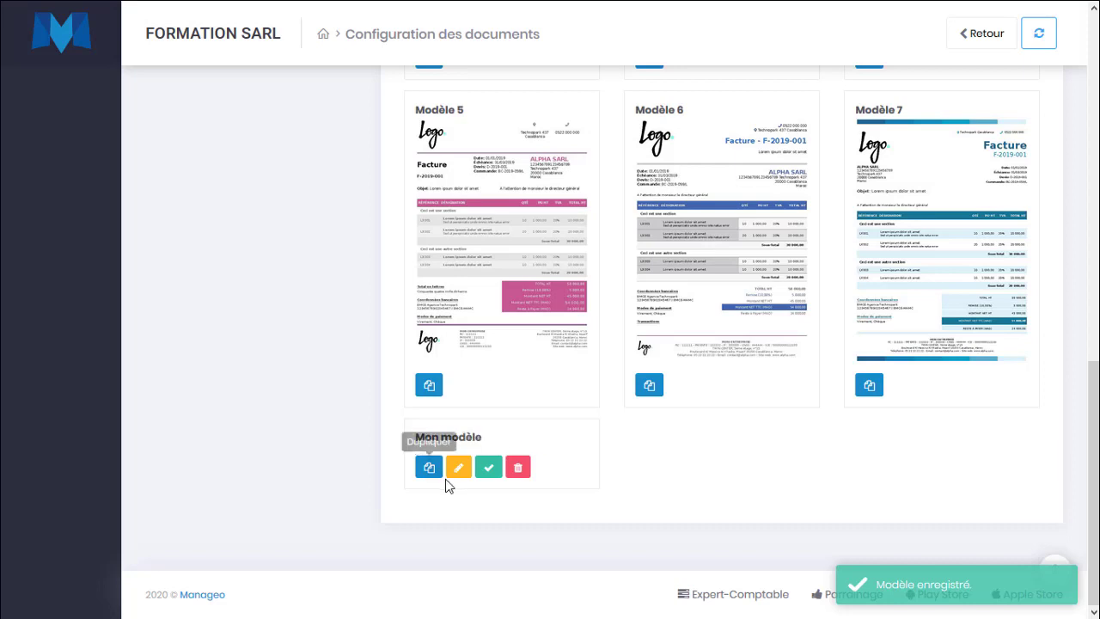
click(458, 469)
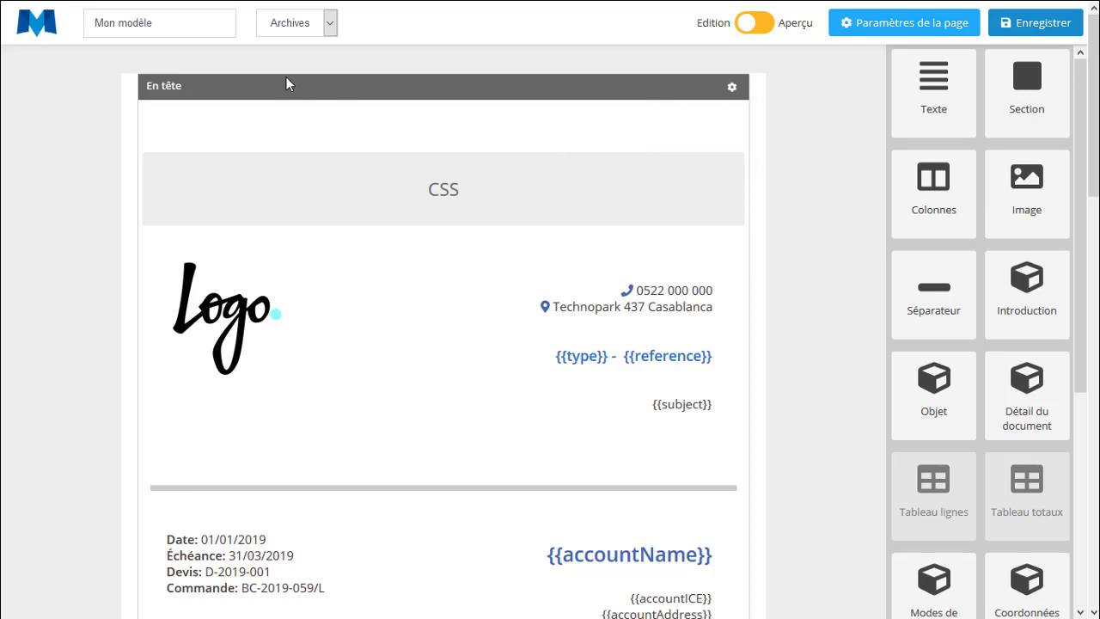
Examine the template's three parts, En tête, Contenu and Pied de page, and the blocks each one contains
scroll(236, 185, down, 2)
scroll(232, 209, down, 5)
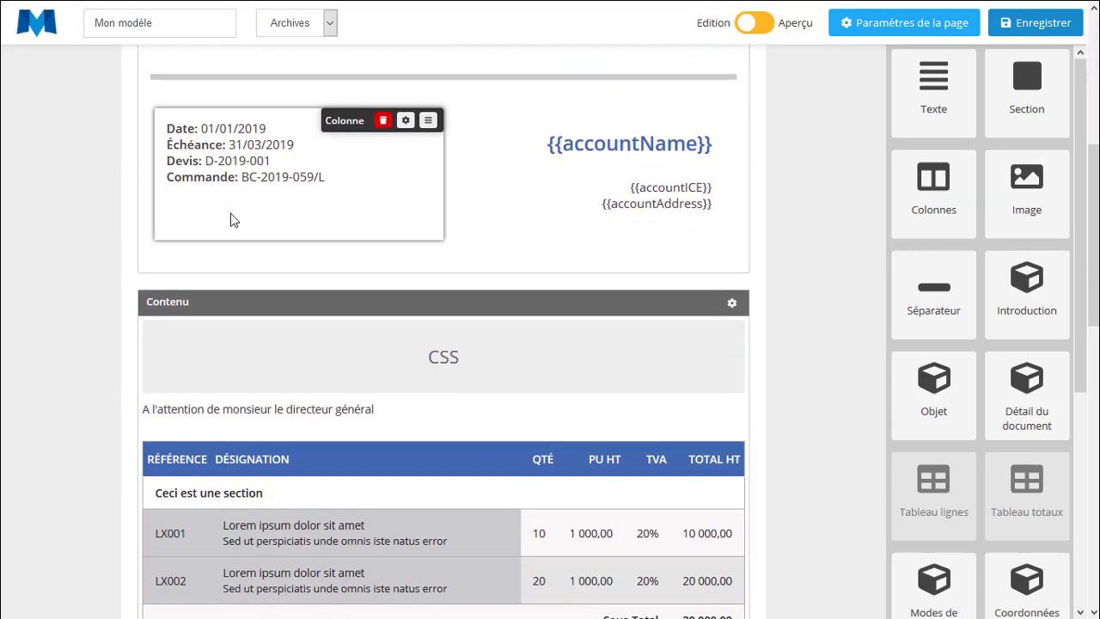
scroll(697, 241, up, 4)
scroll(781, 233, up, 3)
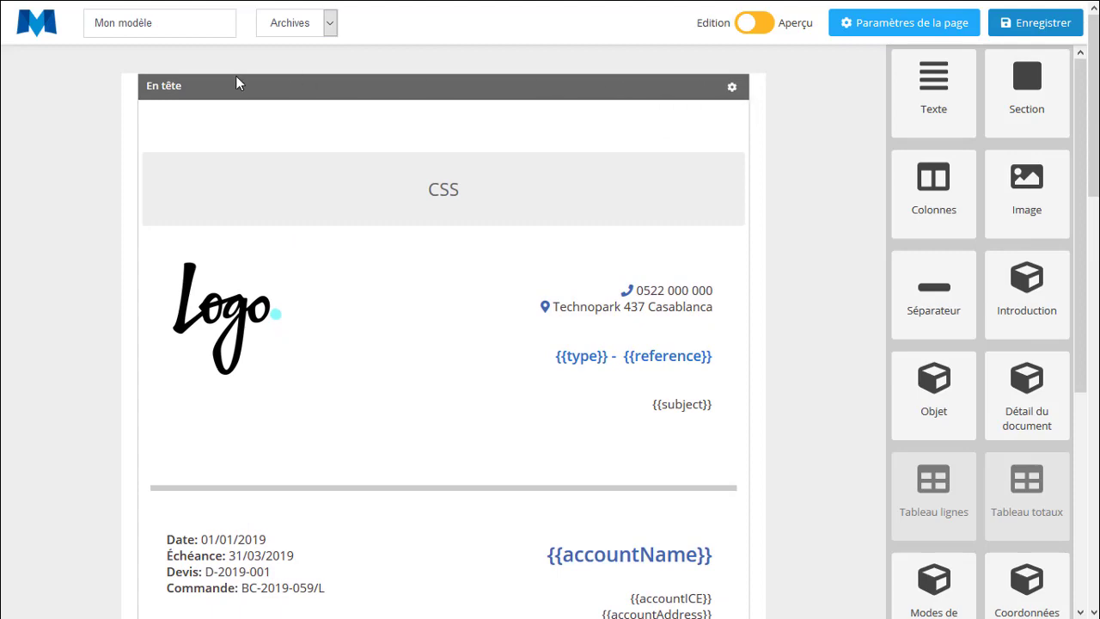
scroll(133, 159, down, 8)
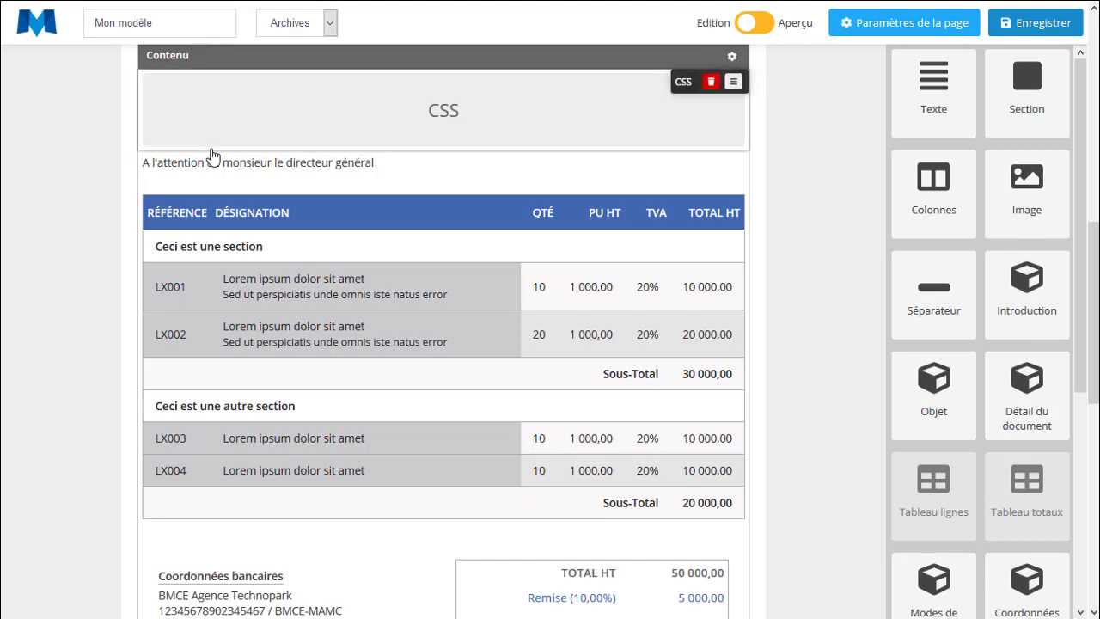
scroll(434, 350, down, 3)
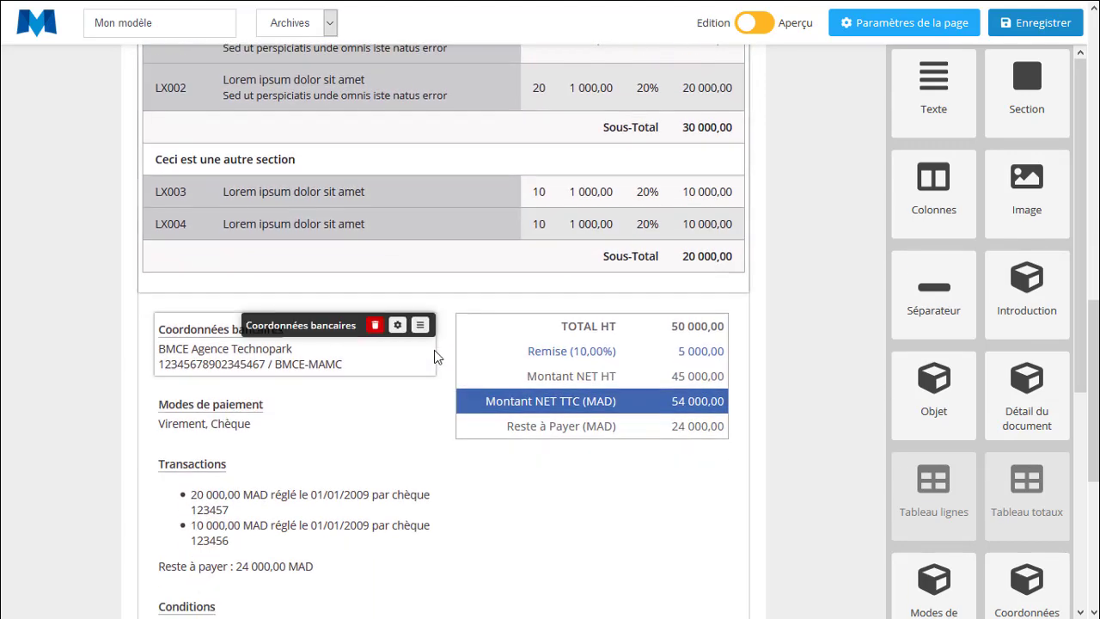
scroll(290, 397, down, 5)
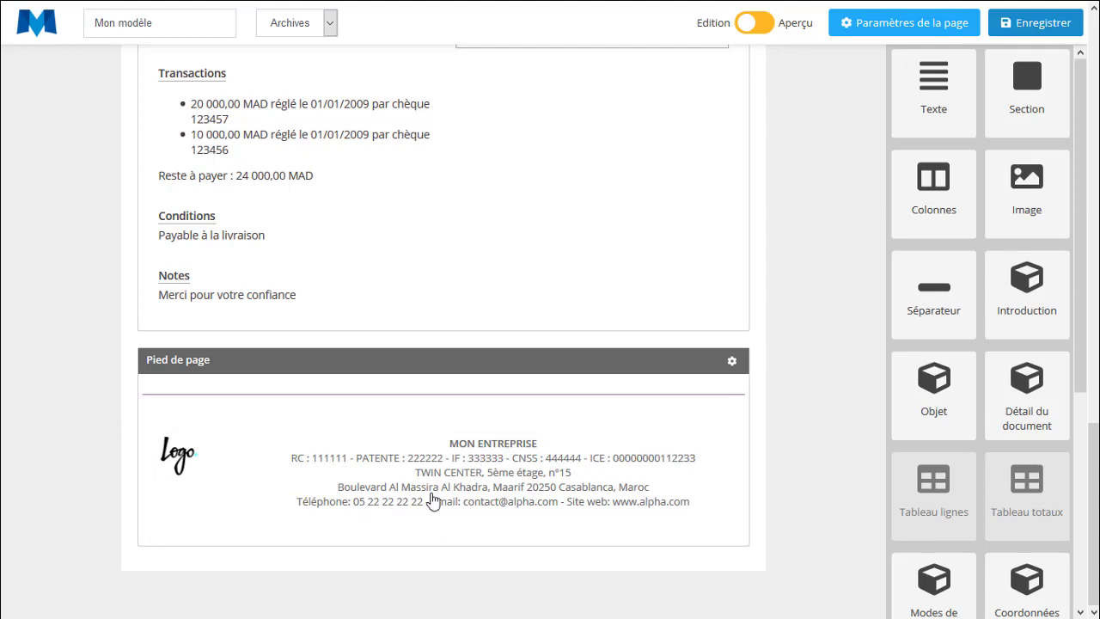
scroll(475, 451, up, 15)
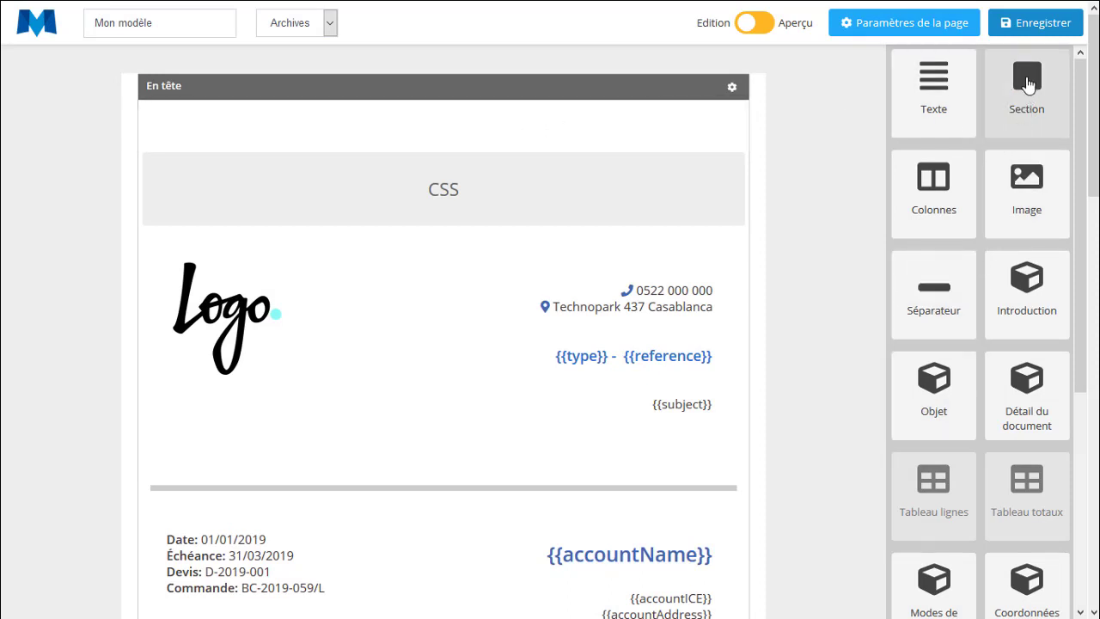
Add a section at the top of the En tête with a text block containing two lines of filler text
drag(1028, 83, 240, 147)
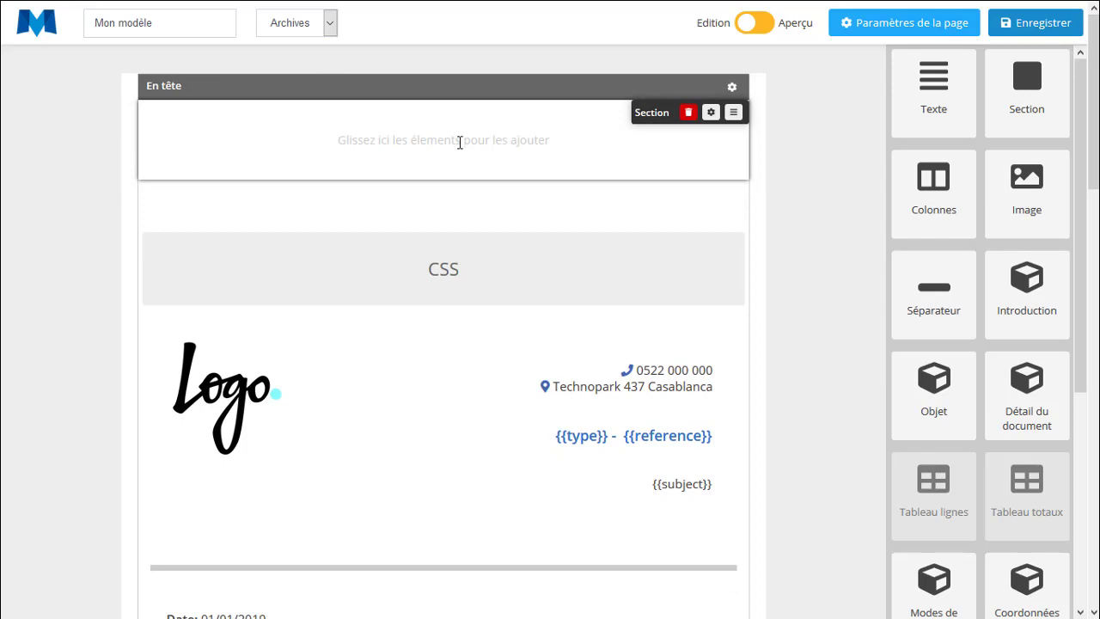
drag(934, 103, 417, 181)
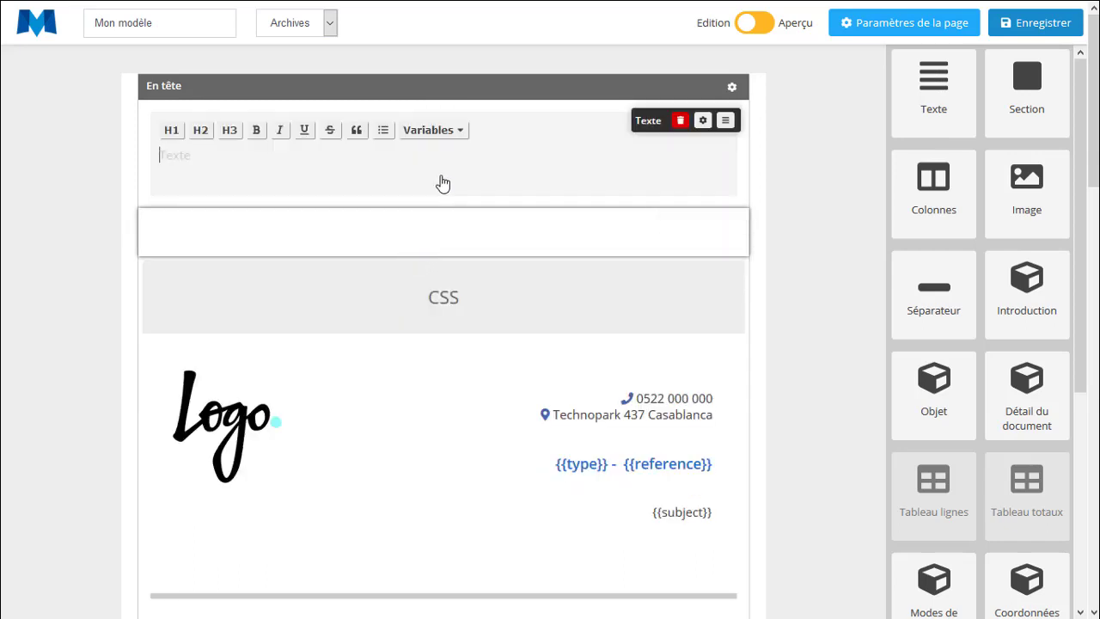
click(428, 179)
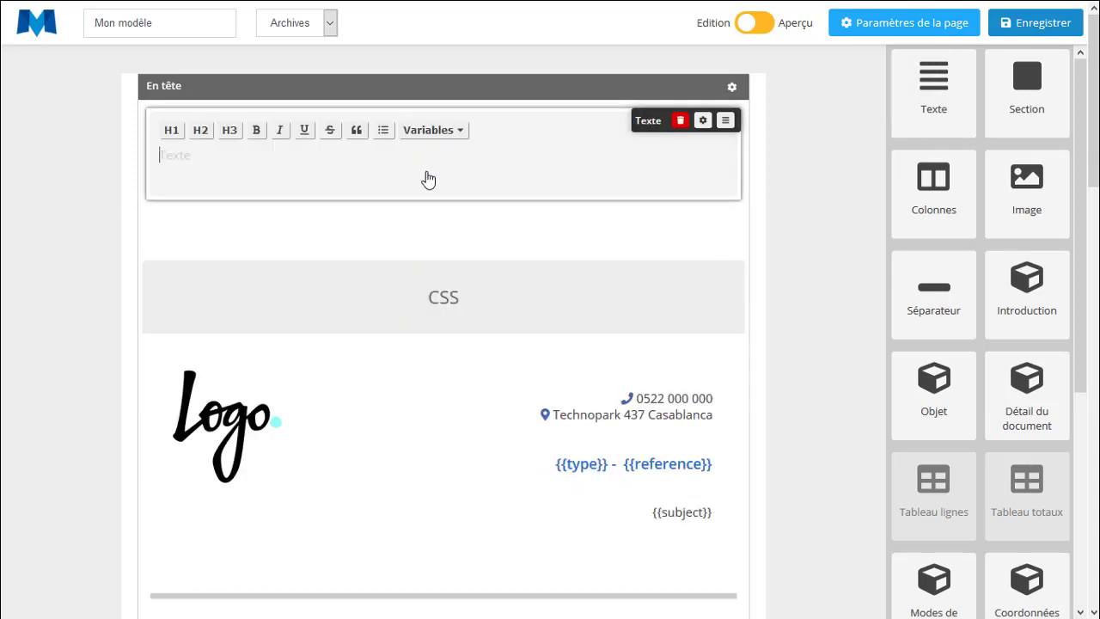
text(sdkfjdskjfksjflsfjksjfsjfsf)
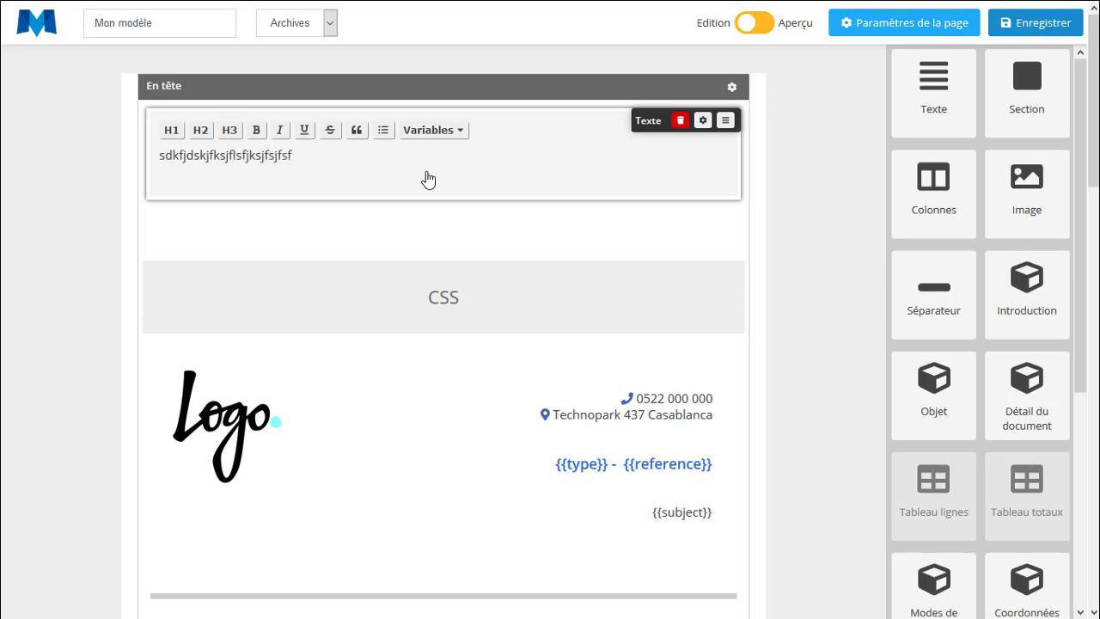
text(jskdljfsjf)
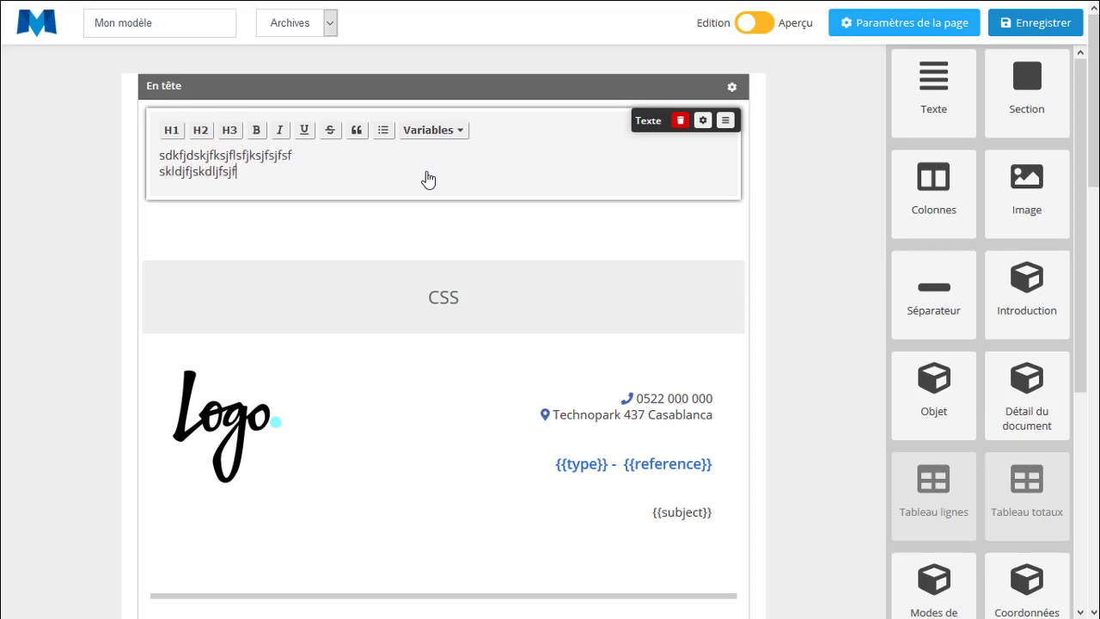
text(dsjfdslfjs)
Format the text block's first line as an H1 heading and its second line as italic and underlined
drag(292, 155, 185, 151)
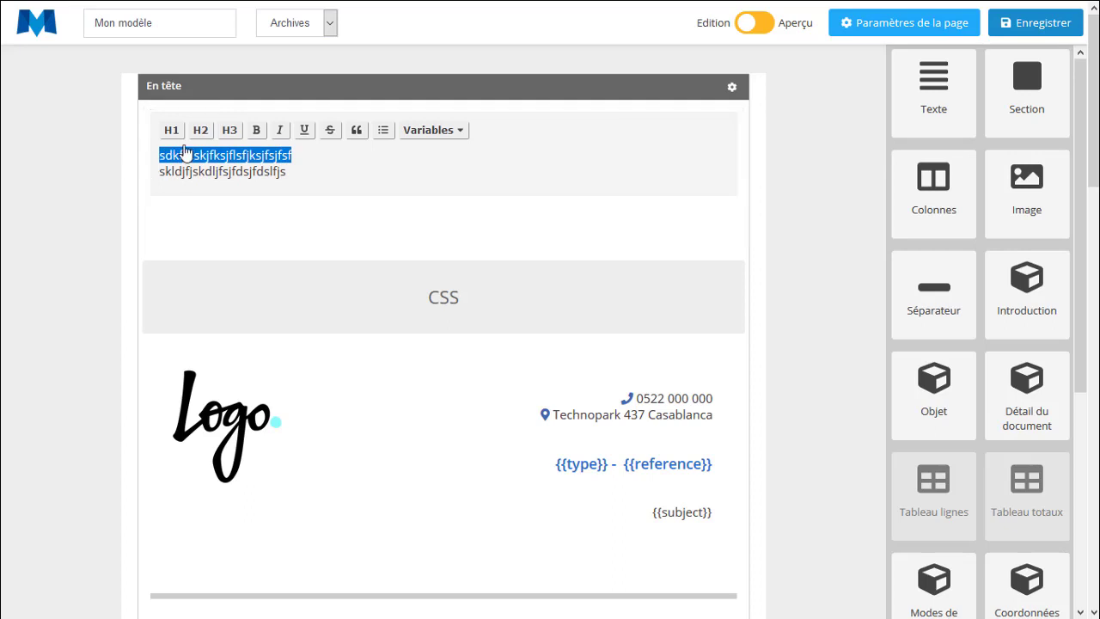
click(171, 133)
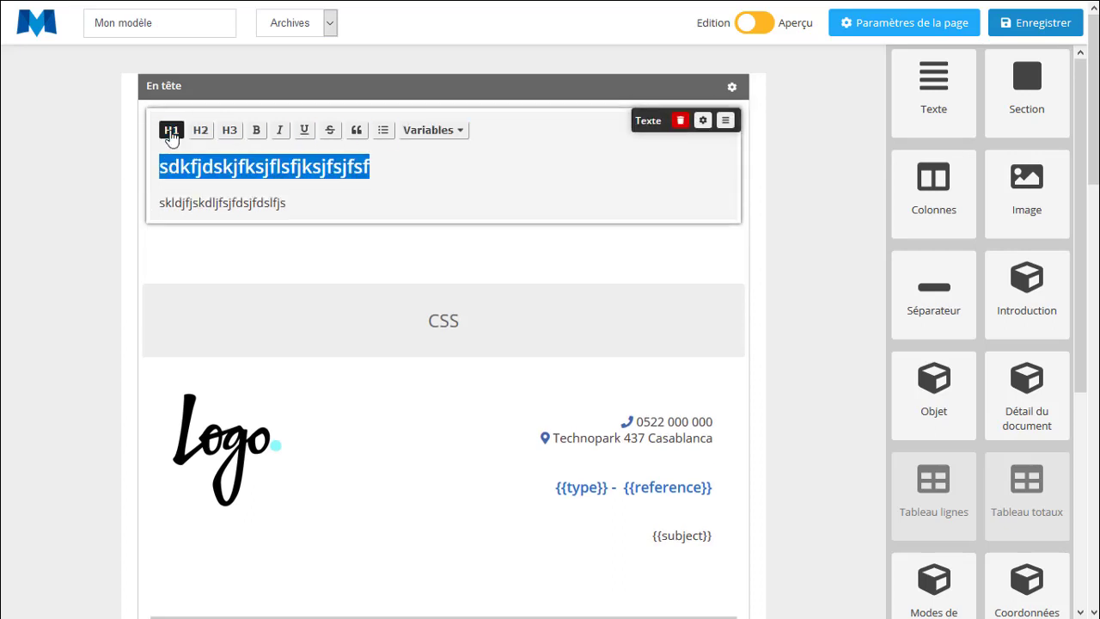
click(259, 222)
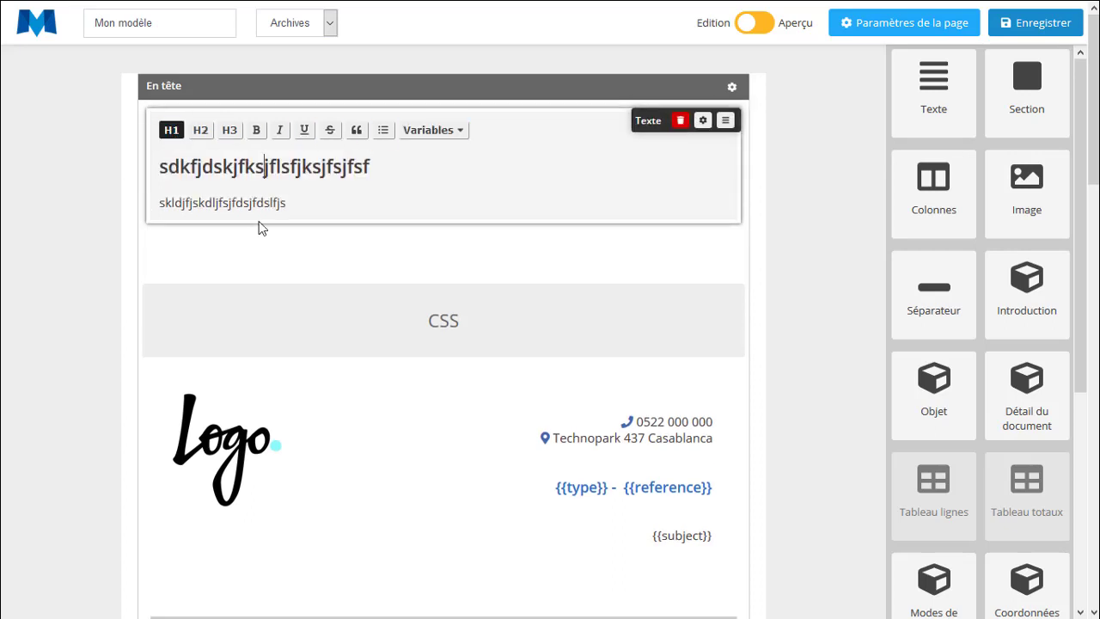
double_click(215, 211)
click(257, 135)
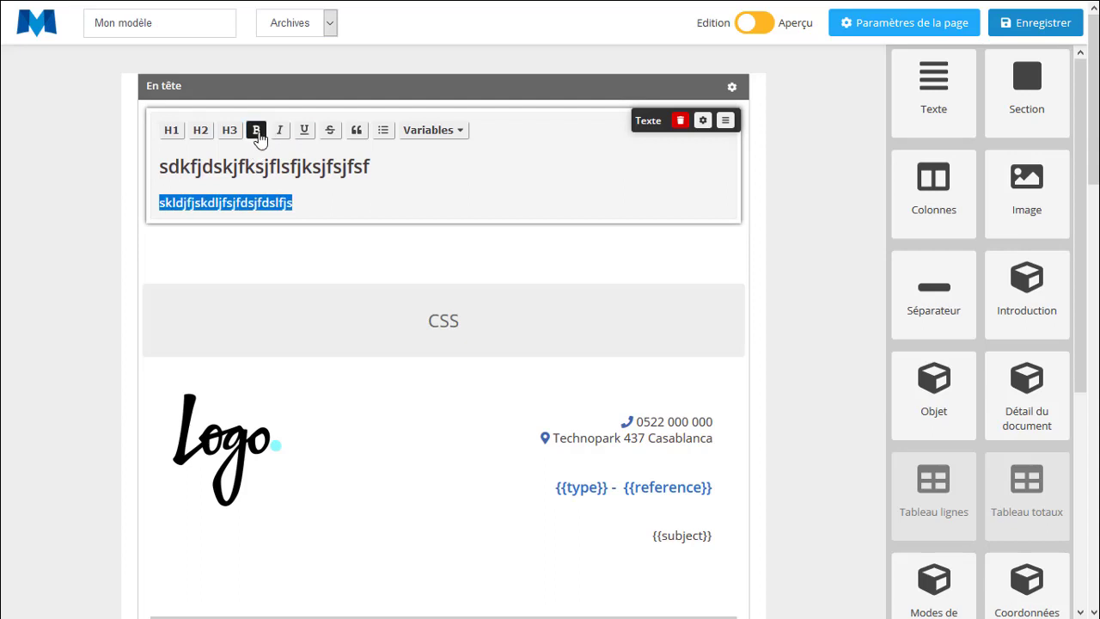
click(256, 131)
click(280, 131)
click(304, 130)
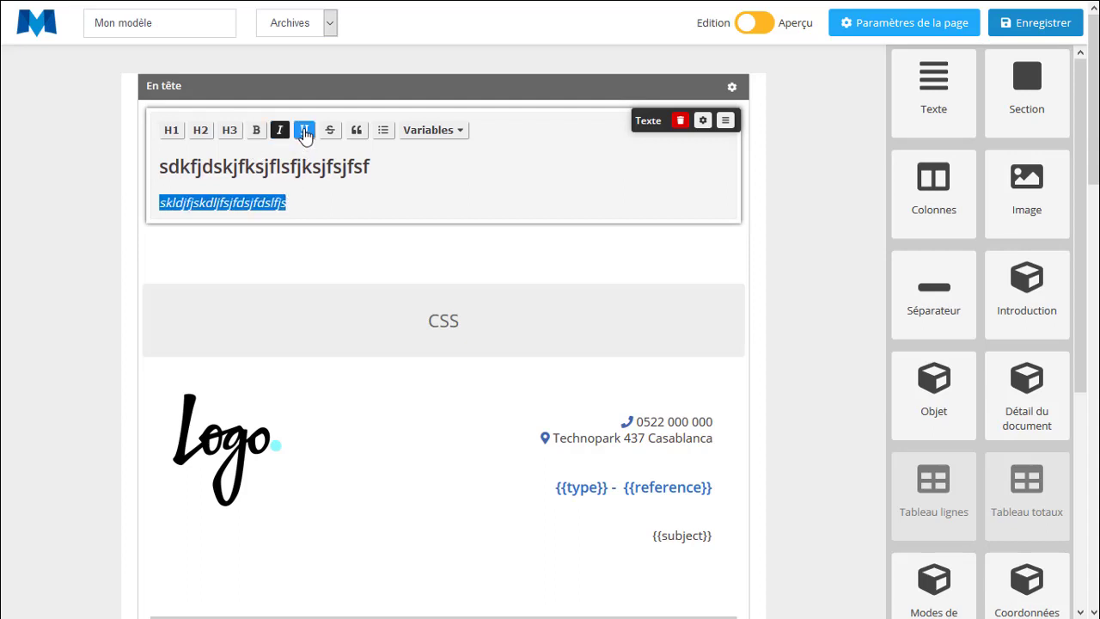
Add a bulleted list of three filler items below the underlined line in the text block
click(334, 210)
key(Return)
click(383, 130)
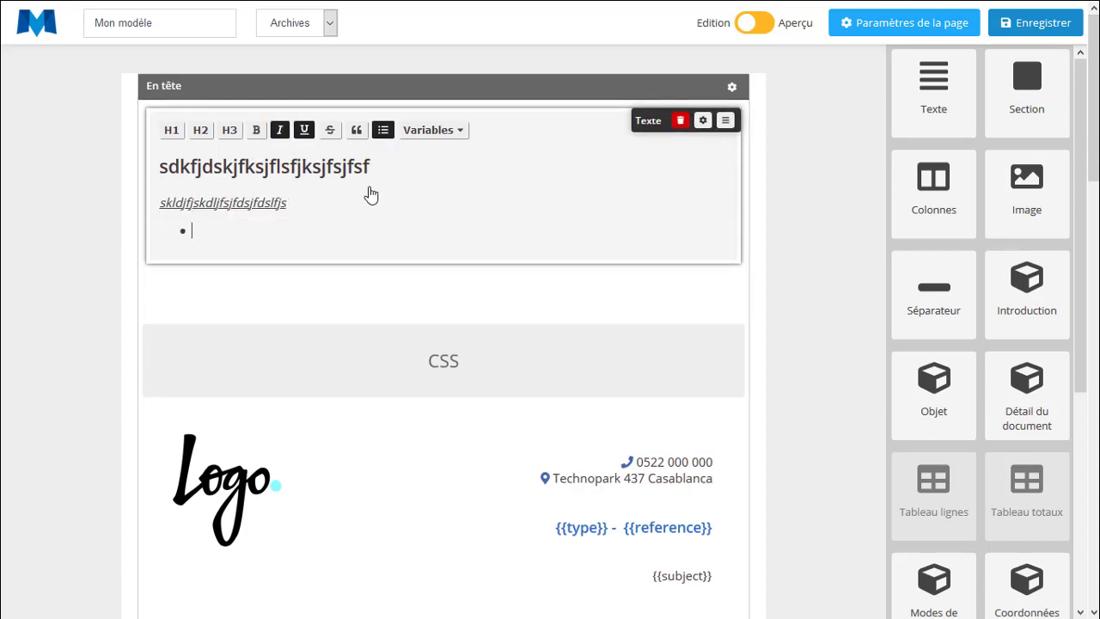
text(sdfsfdsfsdfs)
key(Return)
text(sdfsdfsdf)
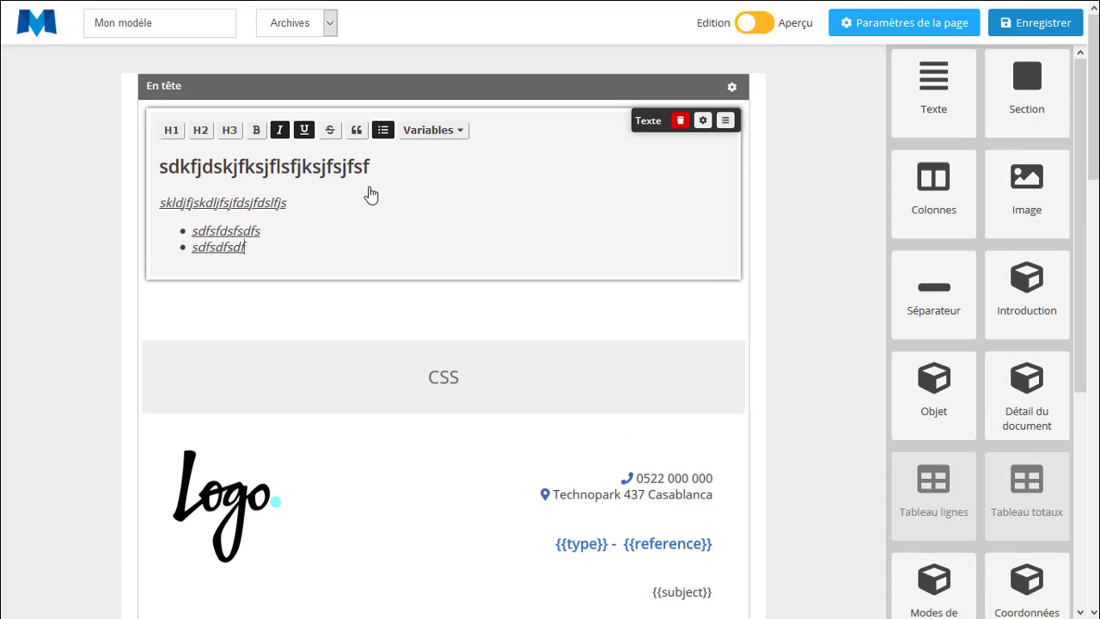
key(Return)
text(sdfsdfsdf)
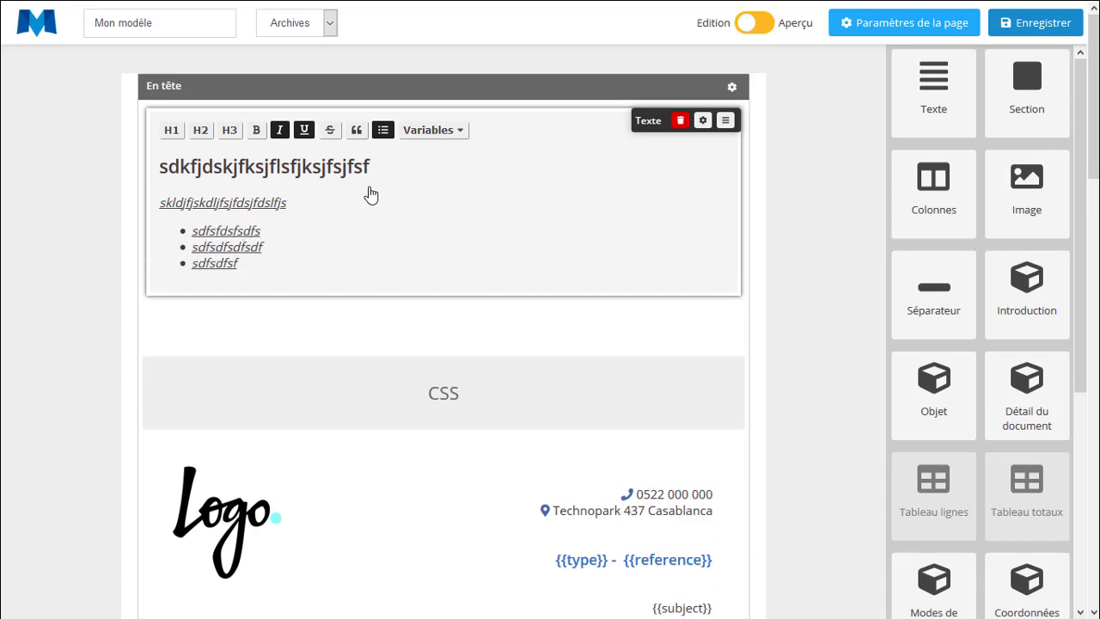
Review the variables that can be inserted in the text block and the ones already placed in the header
click(413, 179)
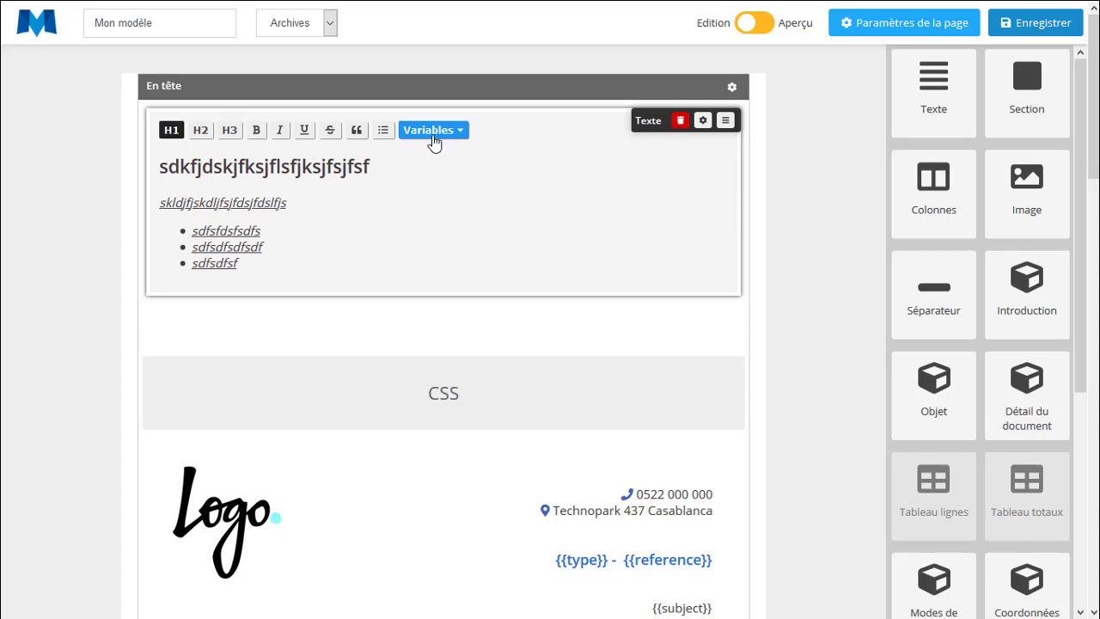
click(432, 133)
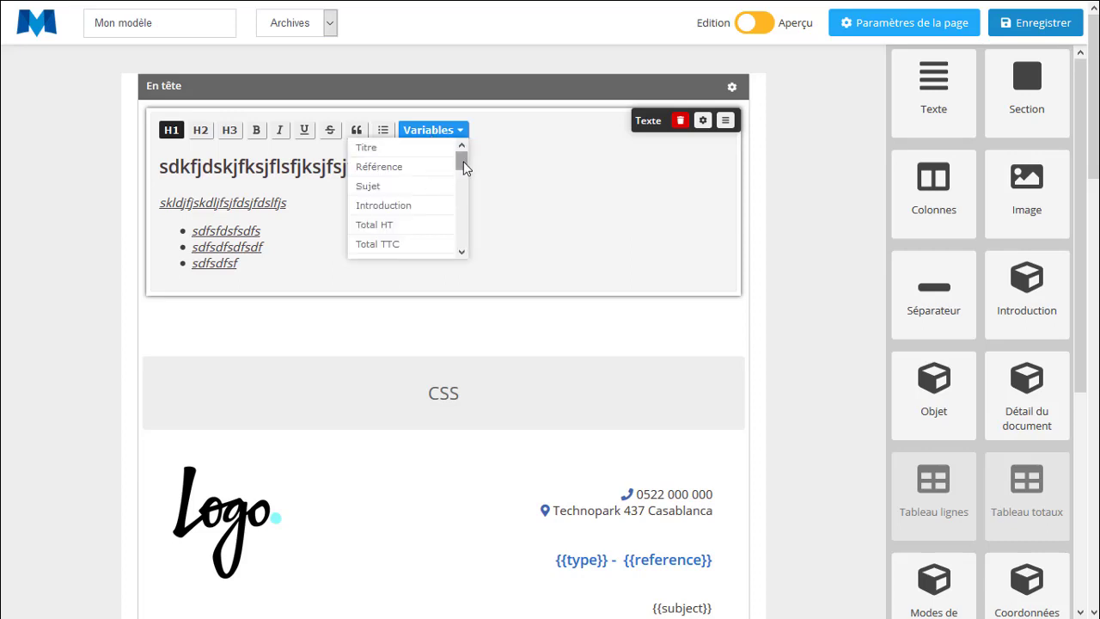
mouse_move(463, 161)
mouse_down()
mouse_move(462, 253)
mouse_move(478, 152)
mouse_up()
scroll(594, 507, down, 2)
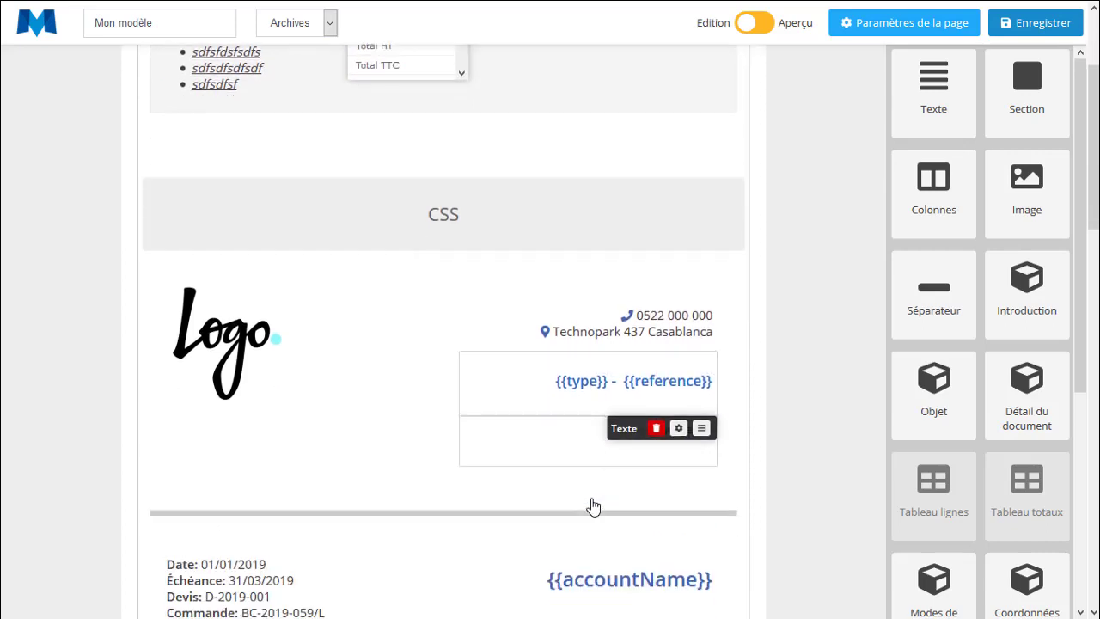
scroll(594, 507, down, 1)
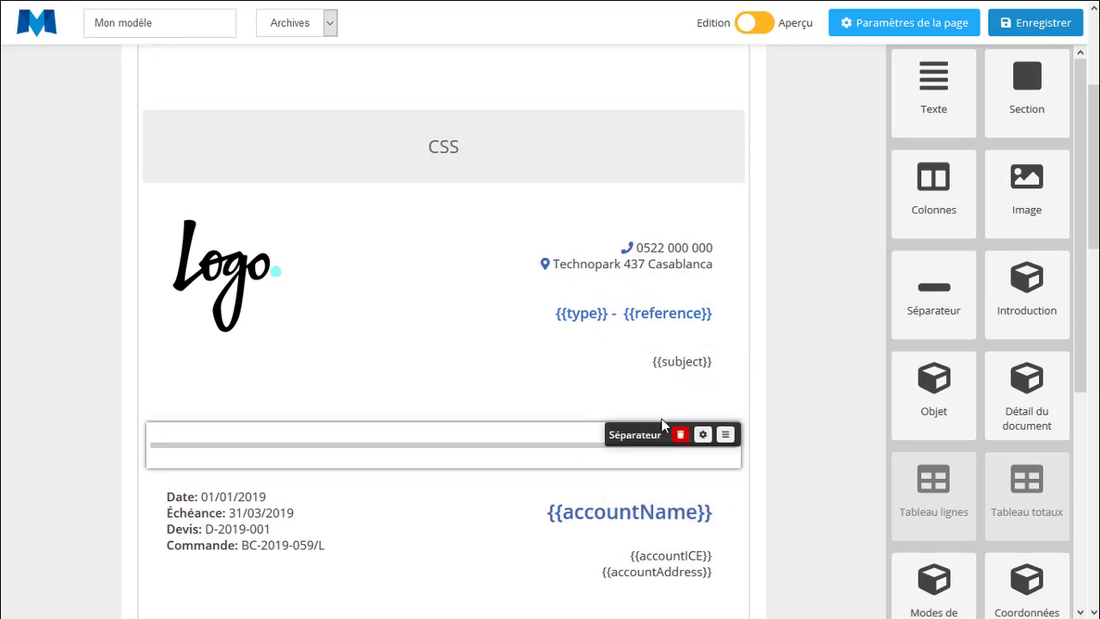
Add a text block below the {{subject}} line in the header and insert the variables Total TTC and Devise
scroll(663, 417, down, 3)
scroll(663, 417, up, 3)
mouse_move(658, 393)
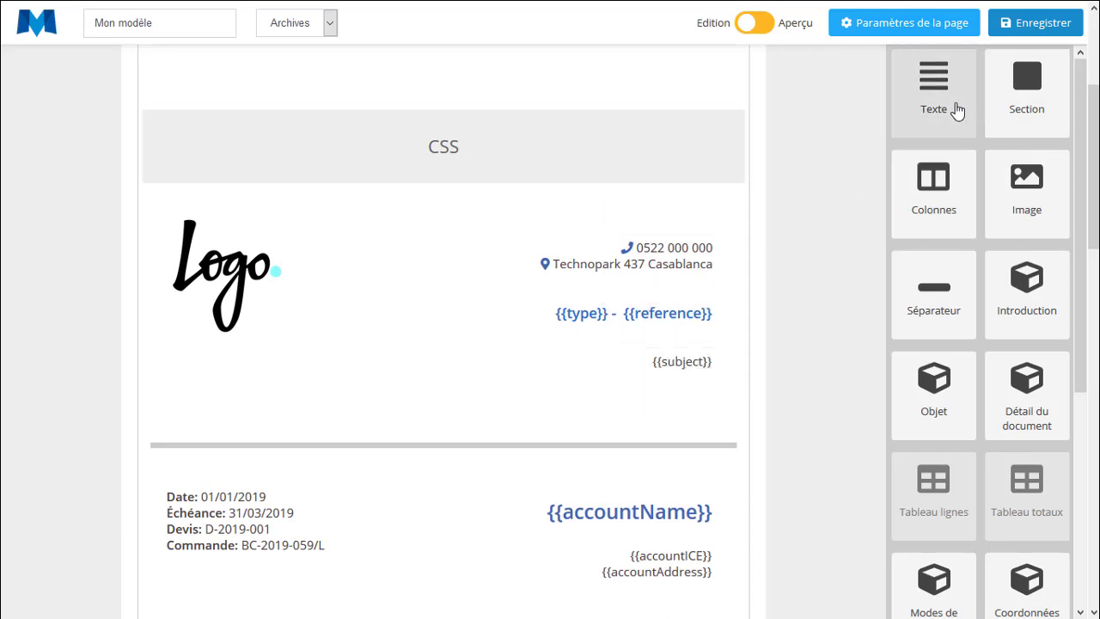
drag(957, 111, 681, 462)
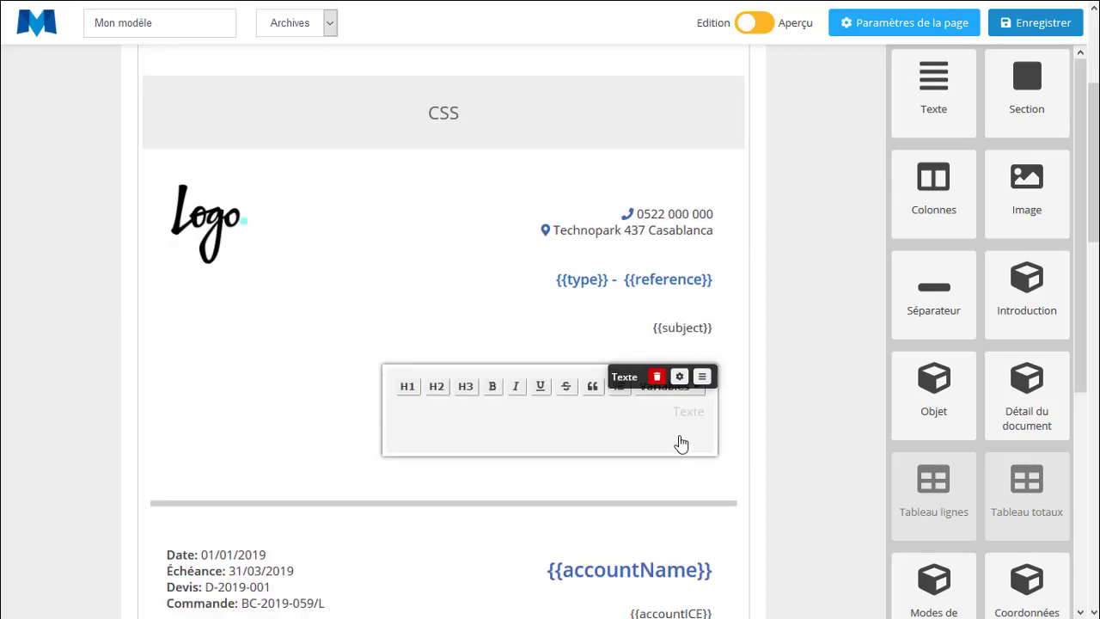
click(675, 393)
scroll(666, 465, down, 4)
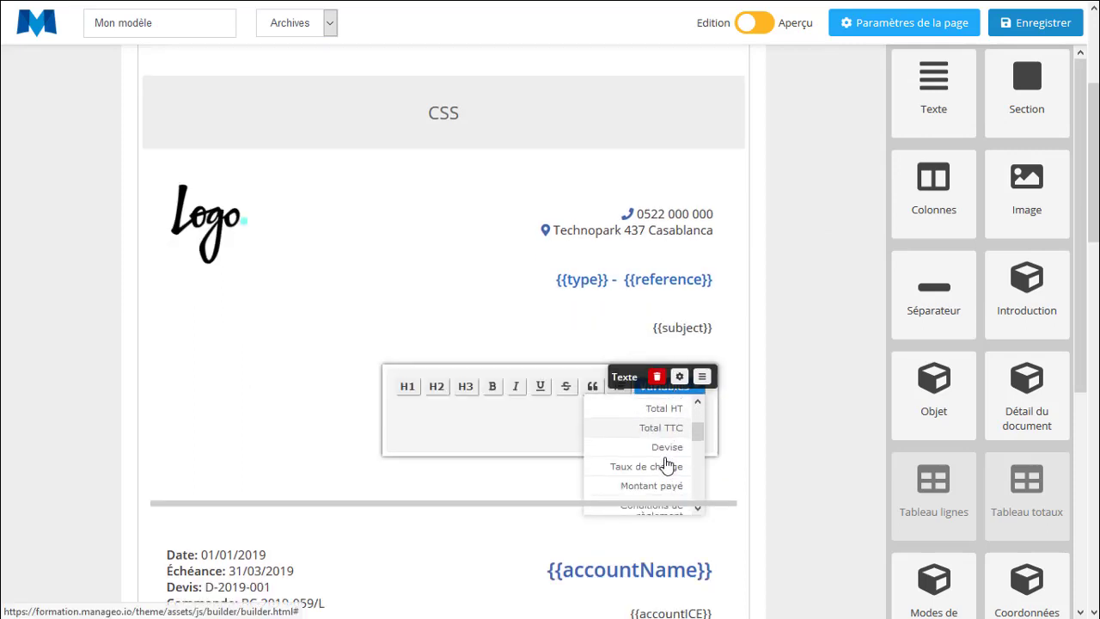
scroll(673, 468, up, 2)
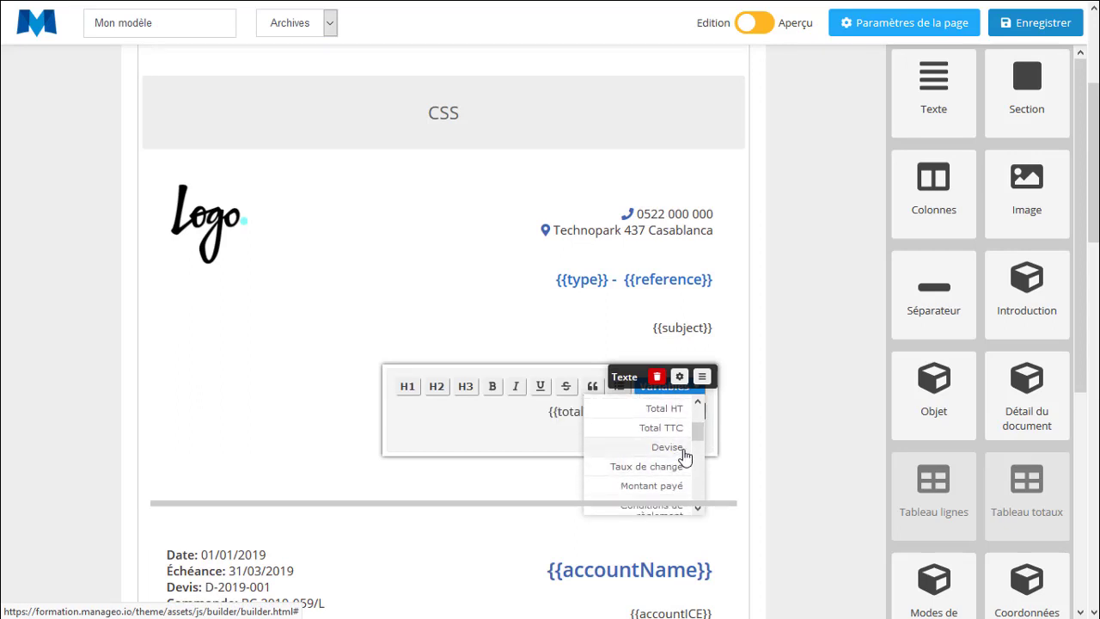
click(670, 449)
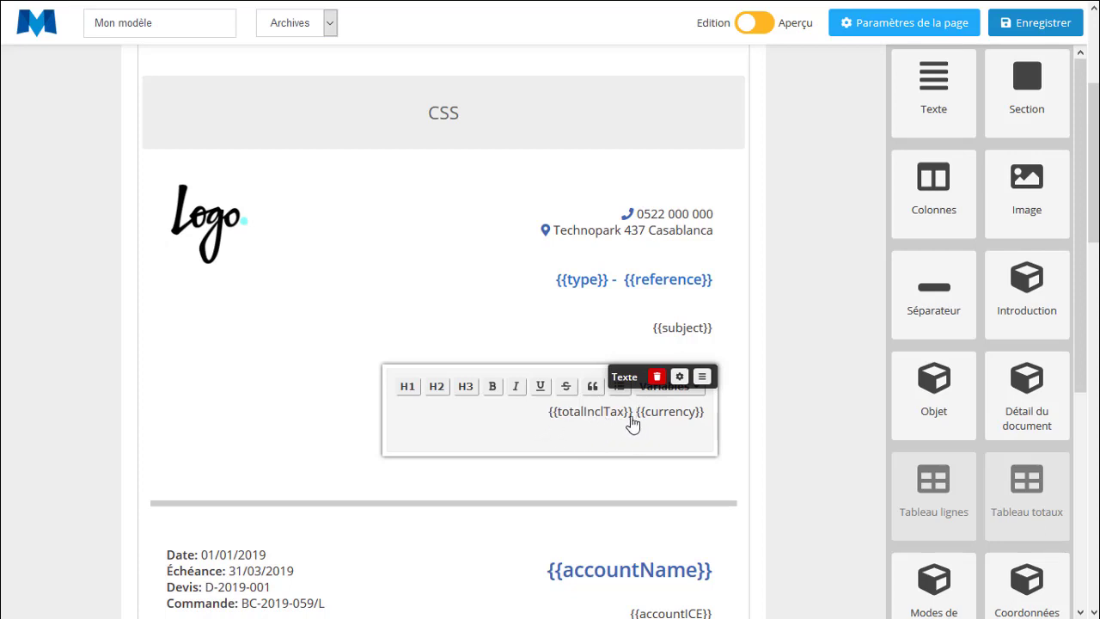
click(772, 423)
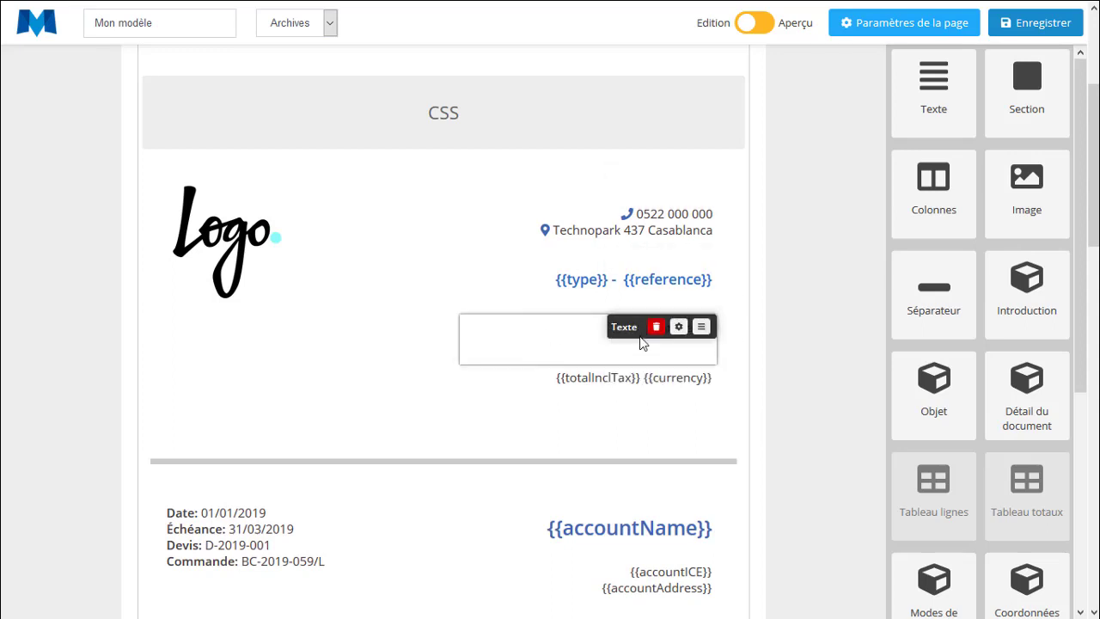
Preview the document to check the added header text, the invoice reference and the total amount, and return to edit mode
click(759, 26)
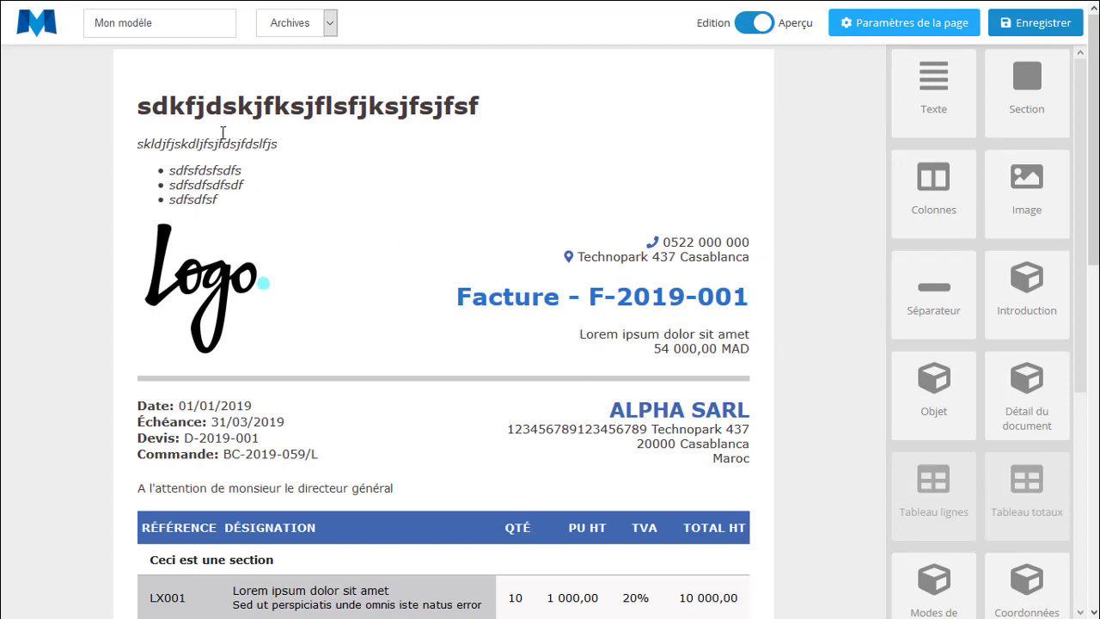
drag(130, 108, 467, 205)
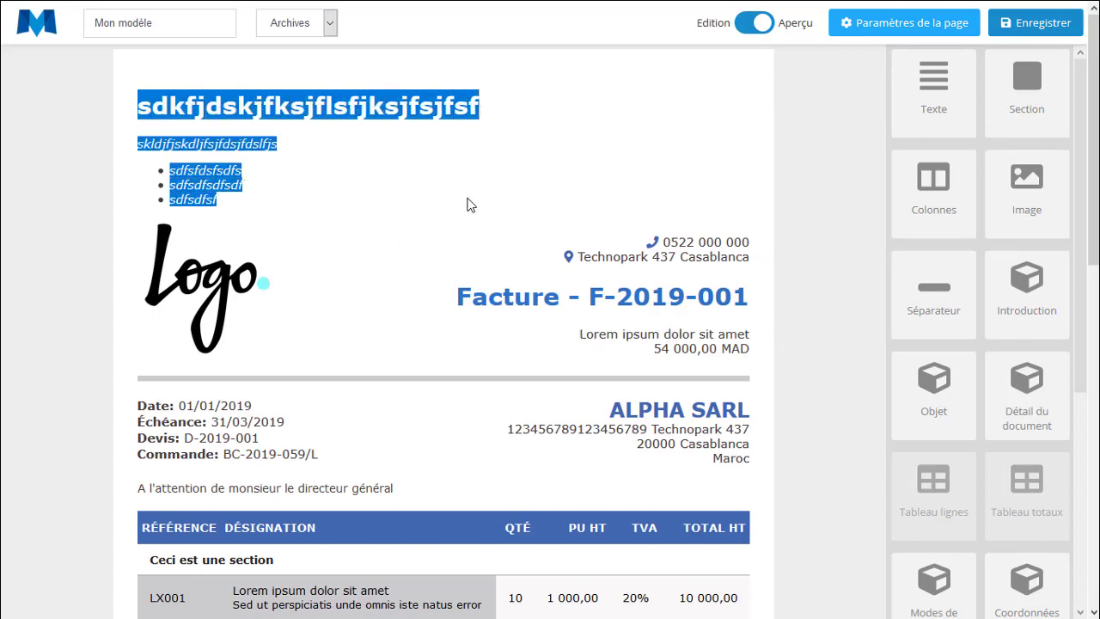
drag(462, 301, 765, 306)
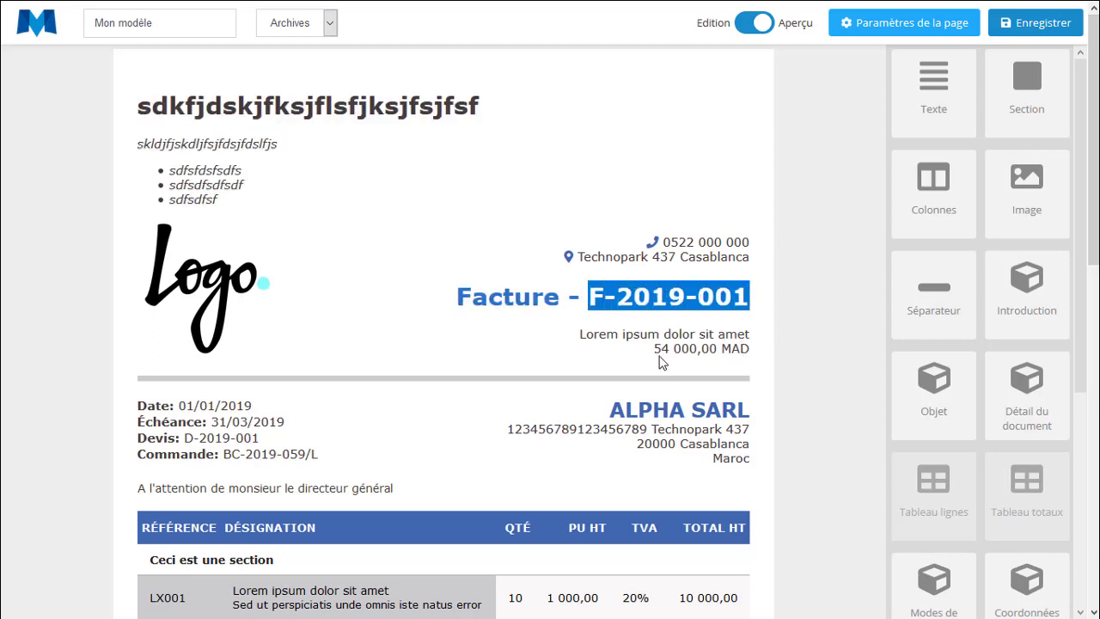
drag(653, 349, 756, 359)
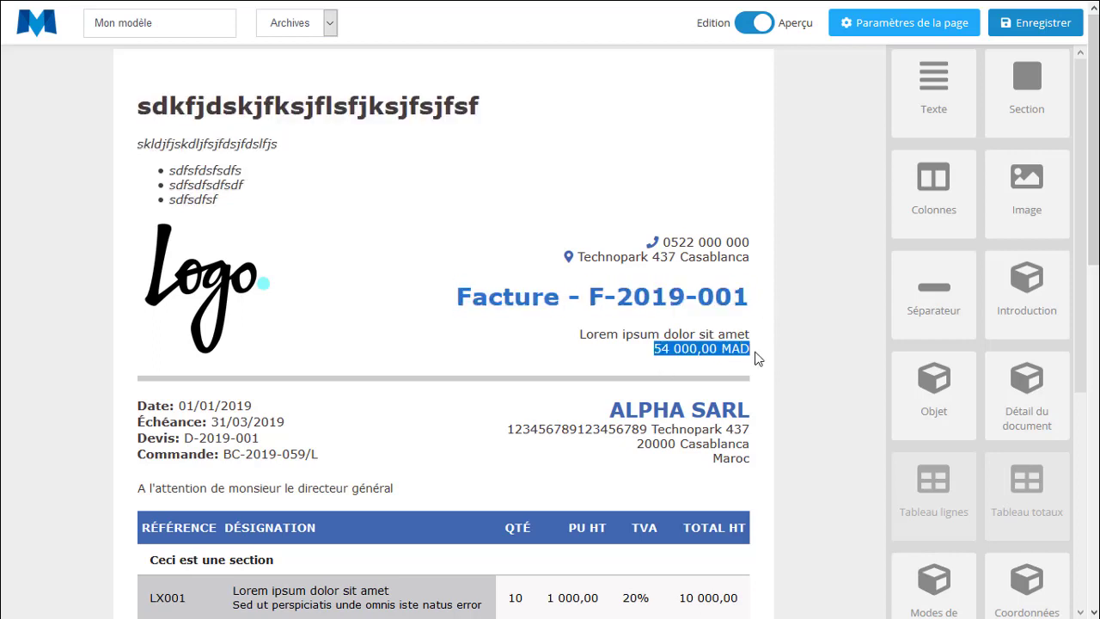
scroll(554, 390, down, 10)
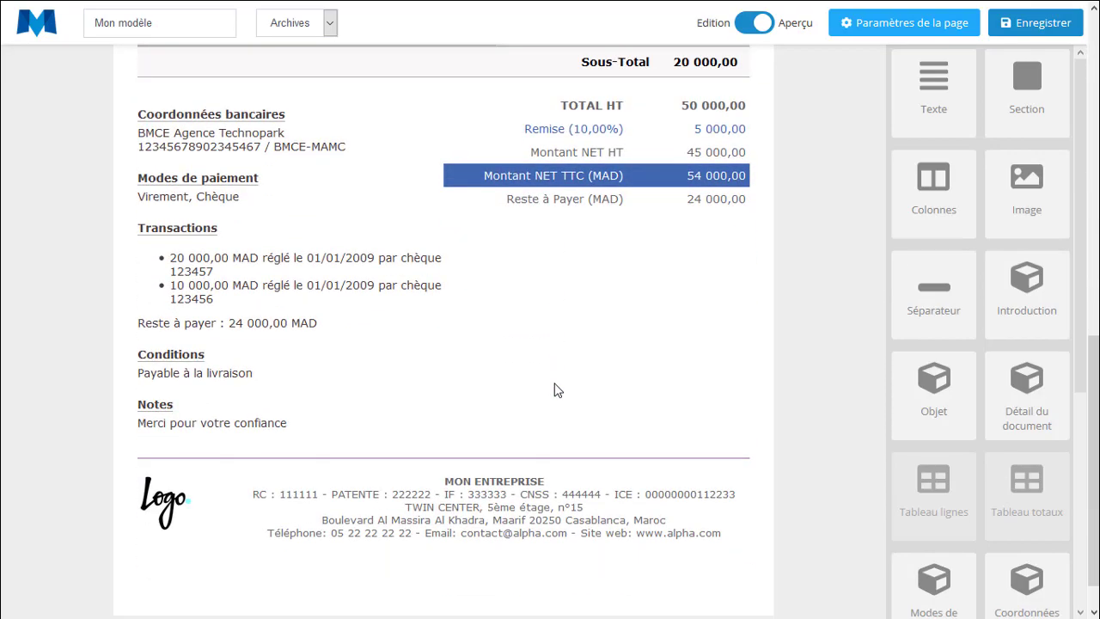
scroll(499, 342, up, 10)
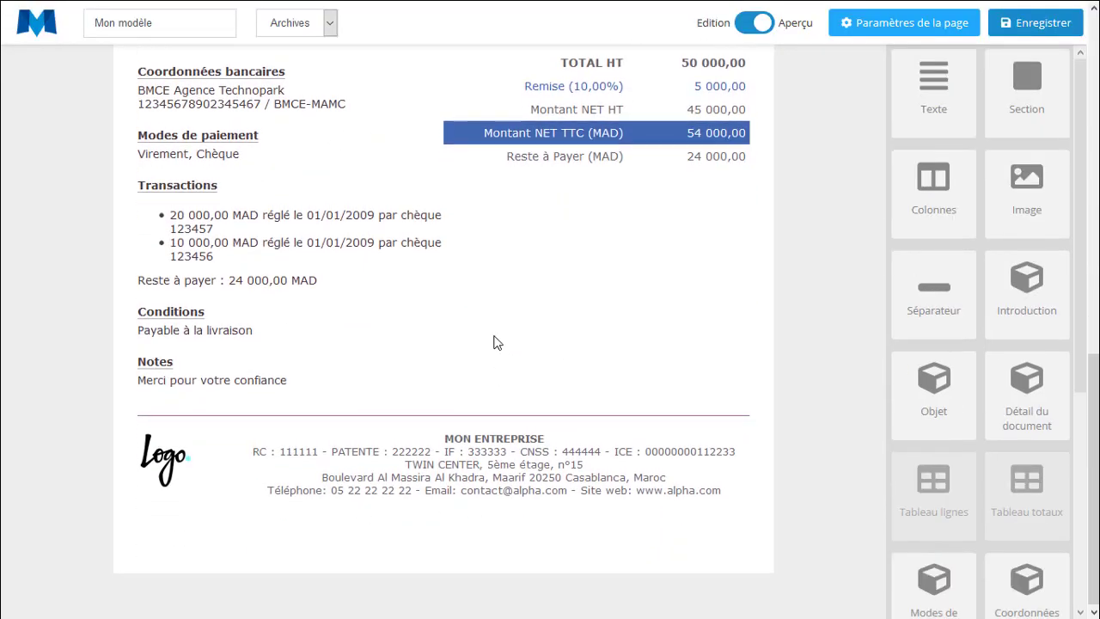
scroll(494, 342, up, 2)
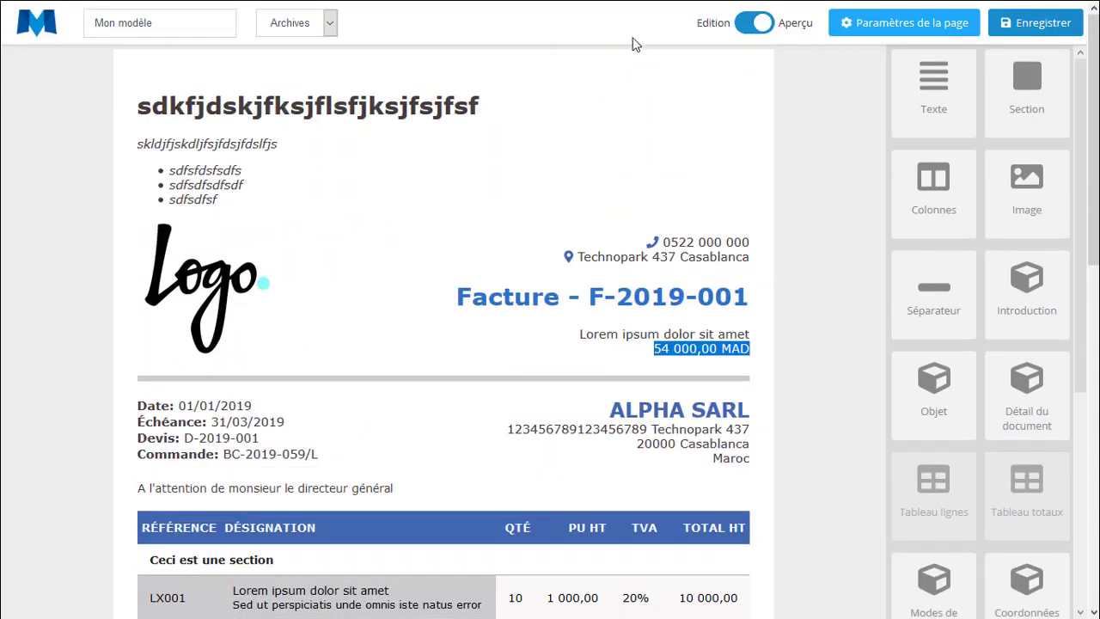
click(764, 26)
click(767, 32)
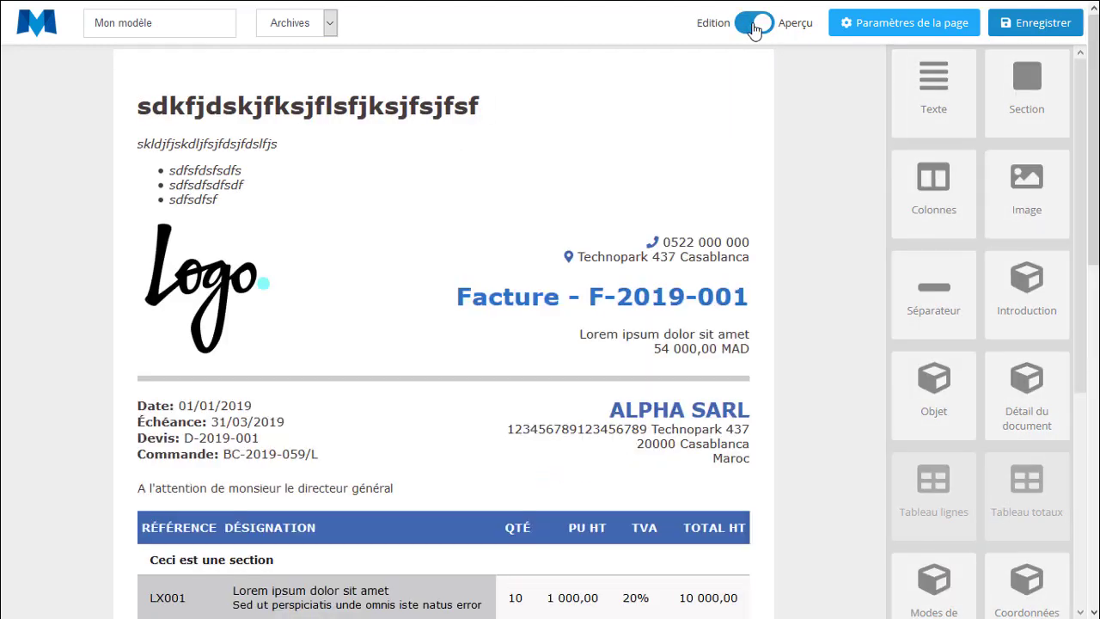
click(764, 29)
click(765, 29)
click(751, 30)
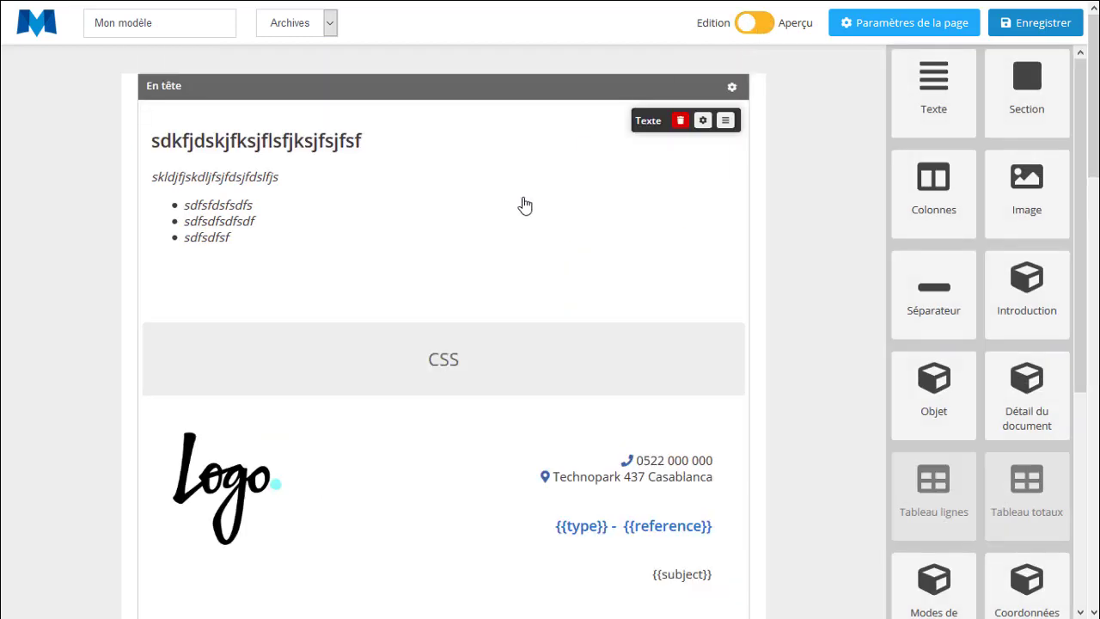
Insert a block of three equal columns above the filler text in the En tête and delete its middle column
click(433, 234)
click(538, 181)
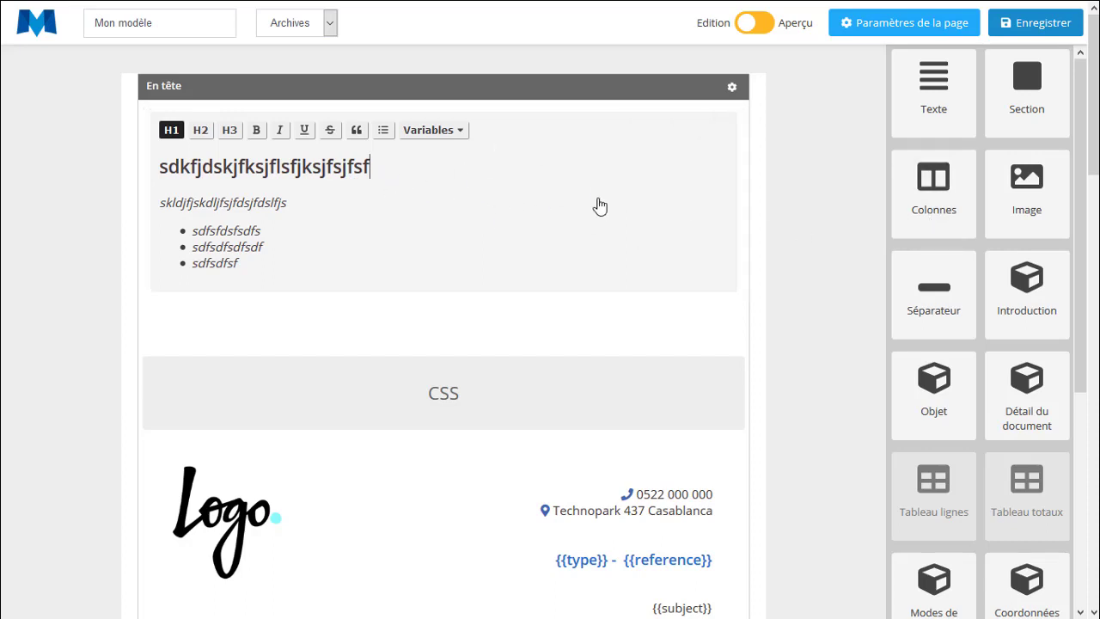
drag(932, 210, 567, 181)
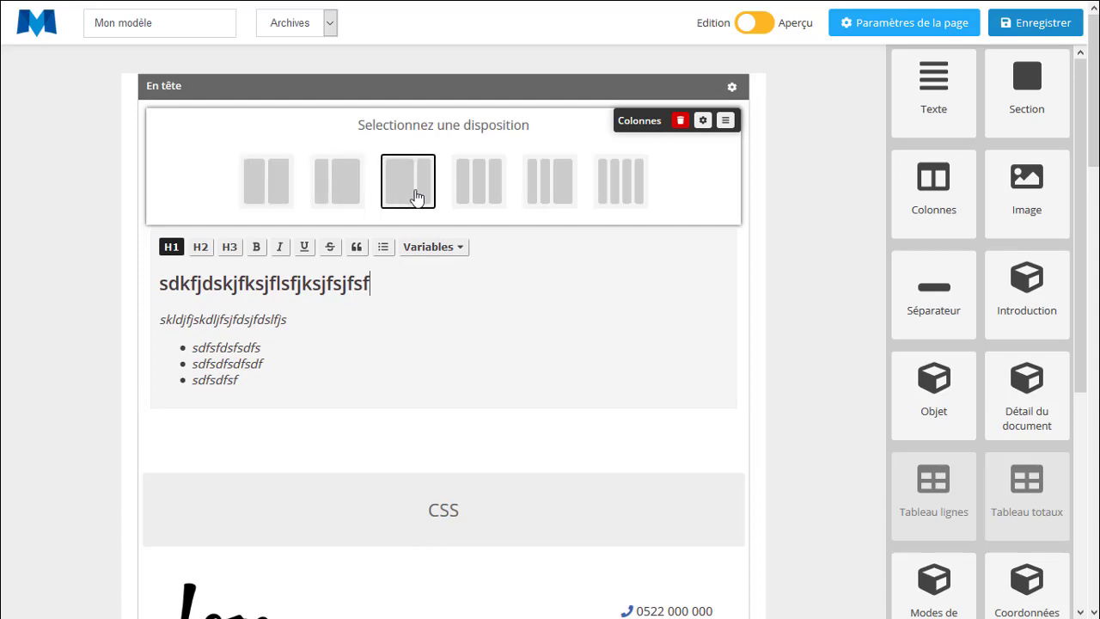
click(484, 197)
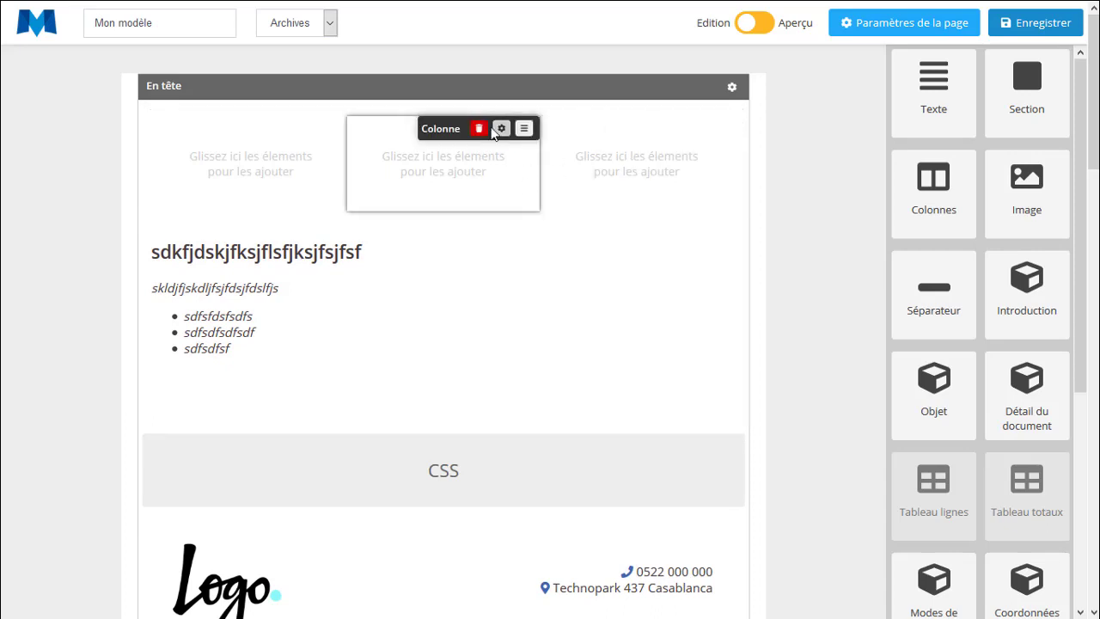
click(480, 130)
click(456, 130)
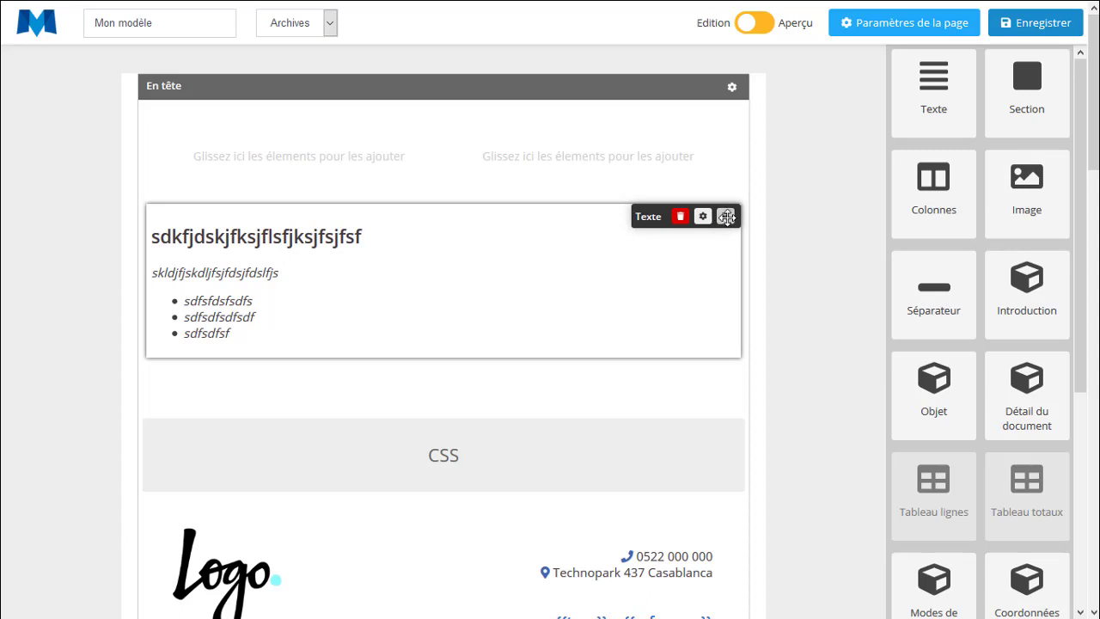
Move the filler text block into the first column and add a text block with a copy of its content in the second column
drag(727, 217, 345, 166)
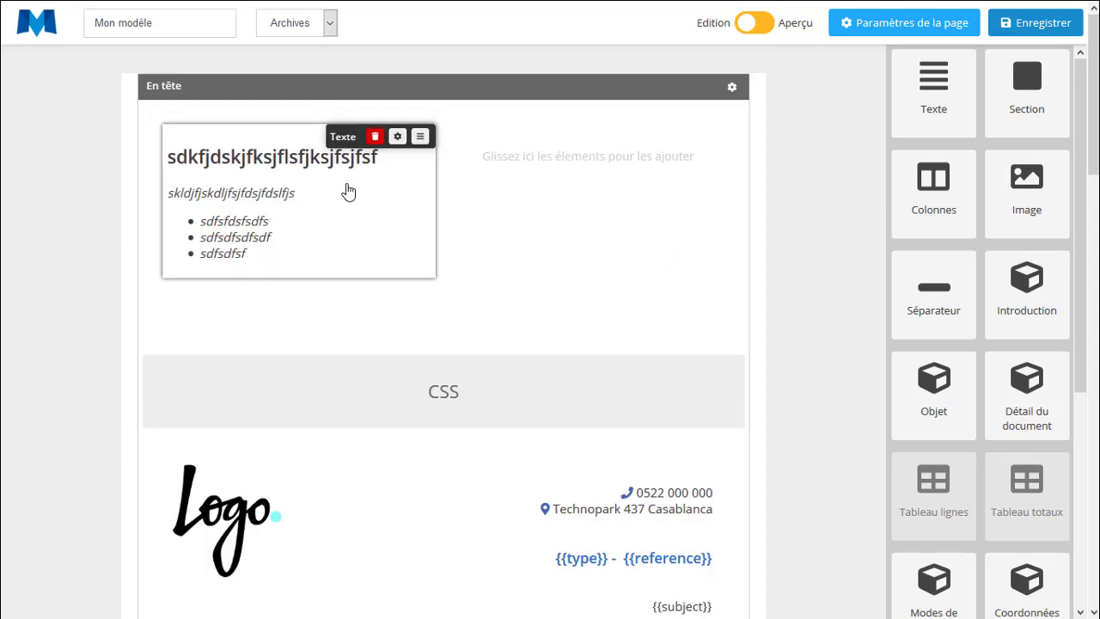
drag(932, 86, 521, 192)
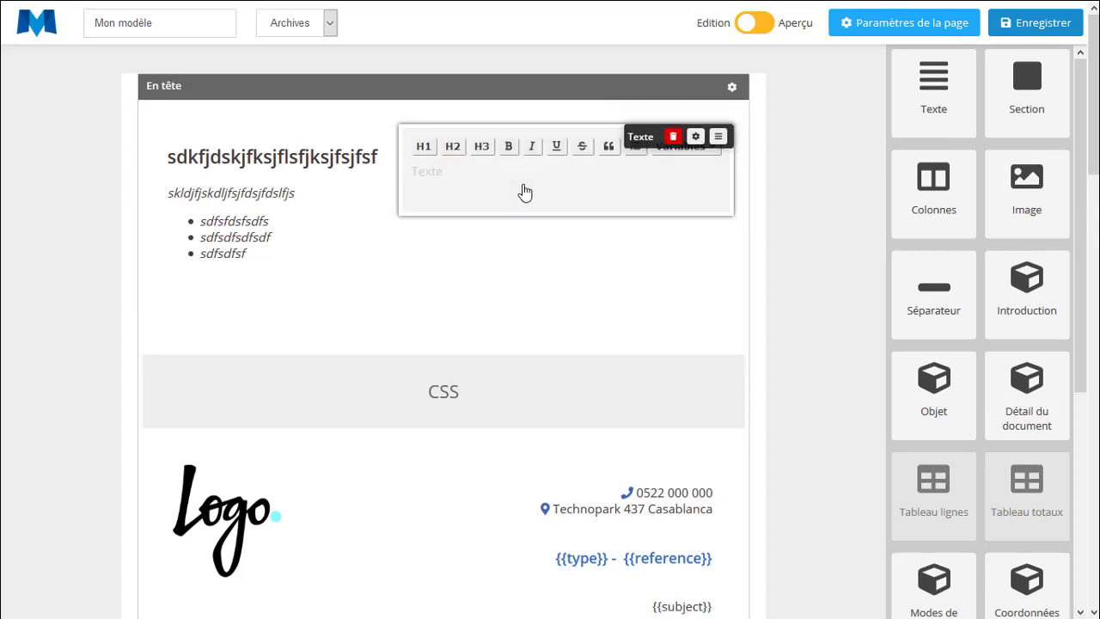
click(312, 204)
key(ctrl+a)
key(ctrl+c)
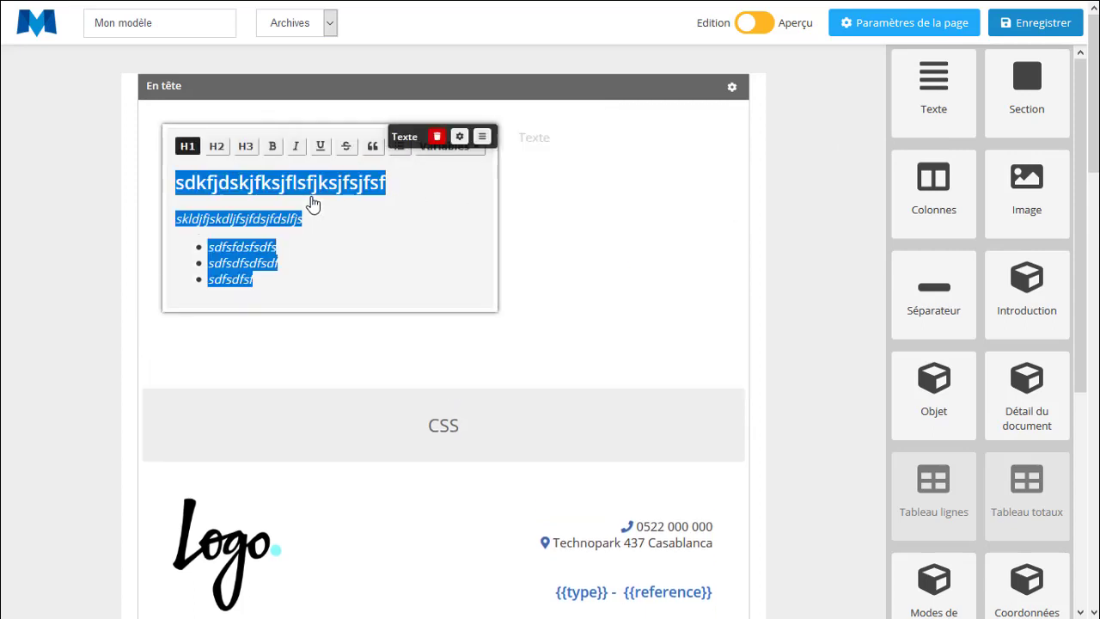
click(579, 207)
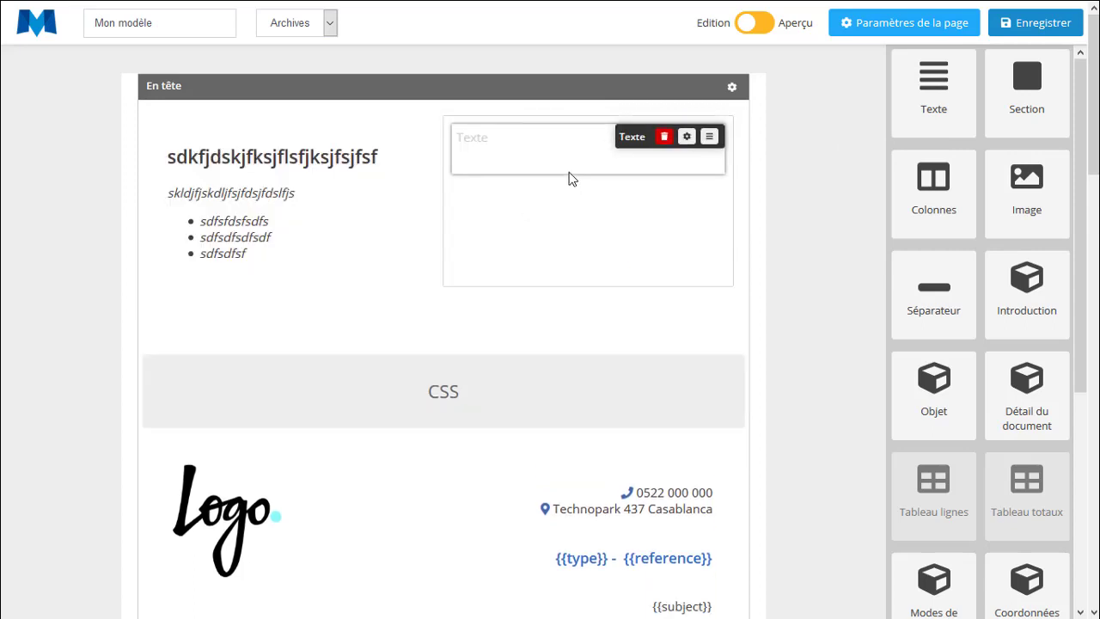
click(576, 169)
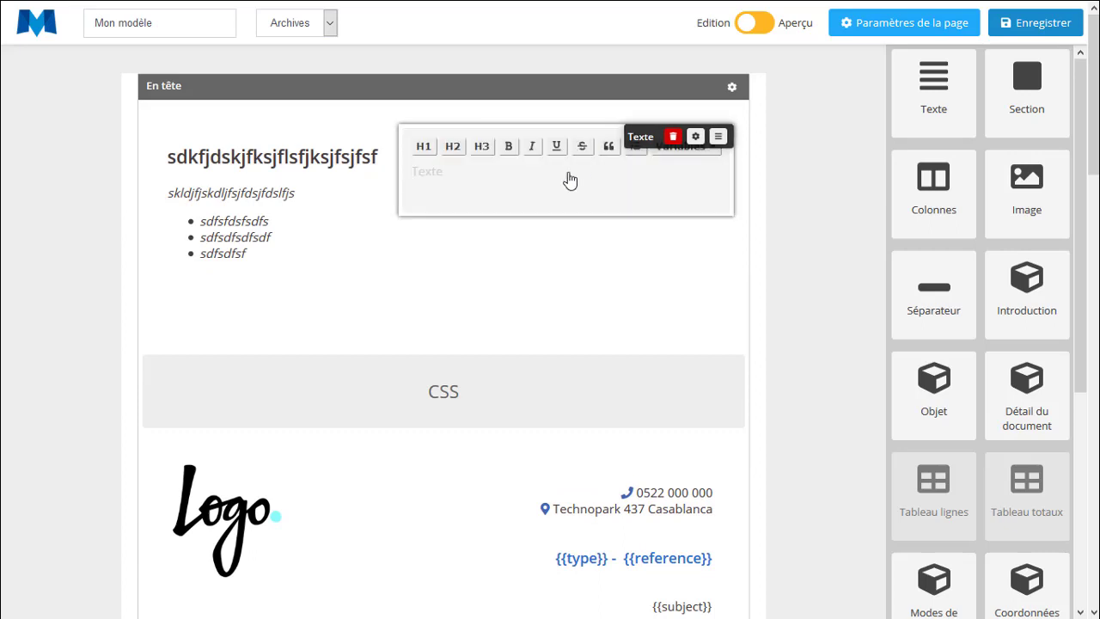
key(ctrl+v)
click(766, 226)
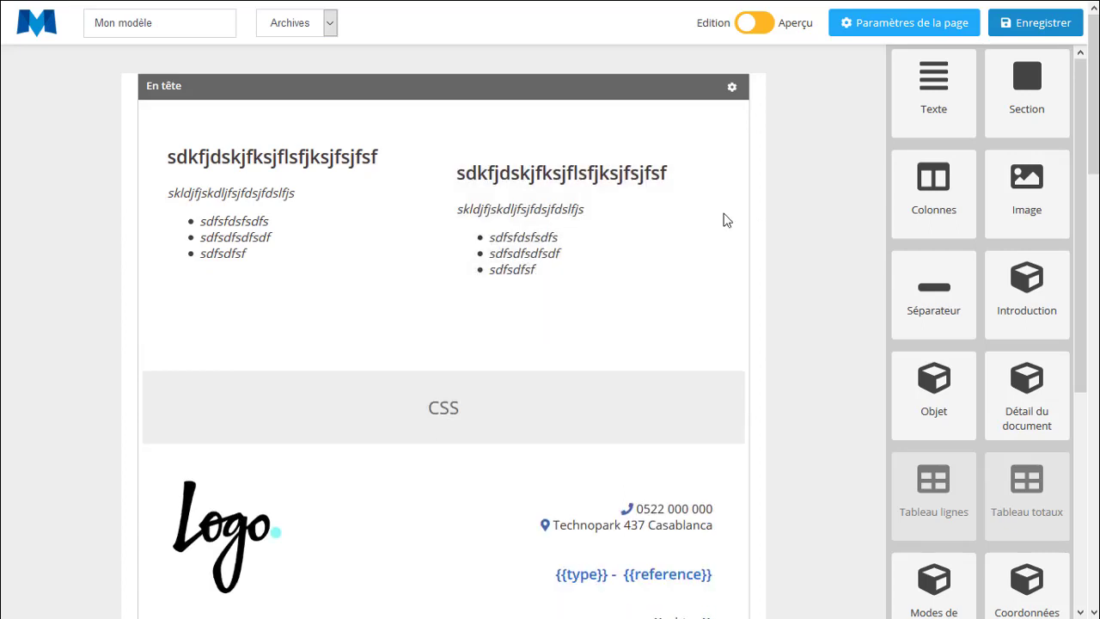
Remove the blank line above the second column's text and format its first line as an H1 heading
click(422, 176)
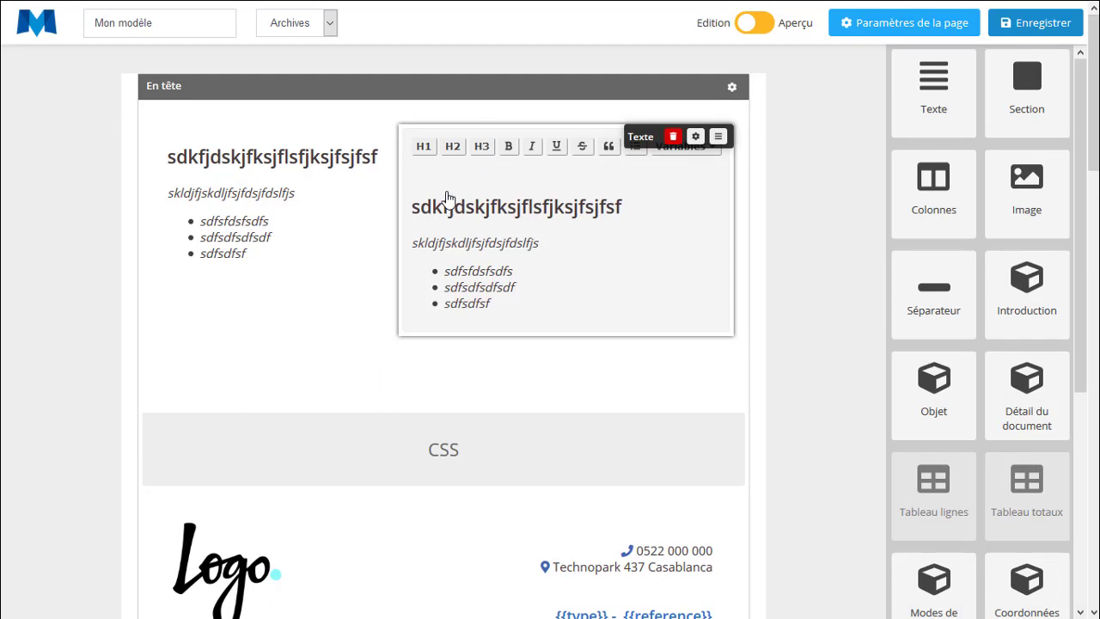
key(Delete)
drag(552, 172, 397, 172)
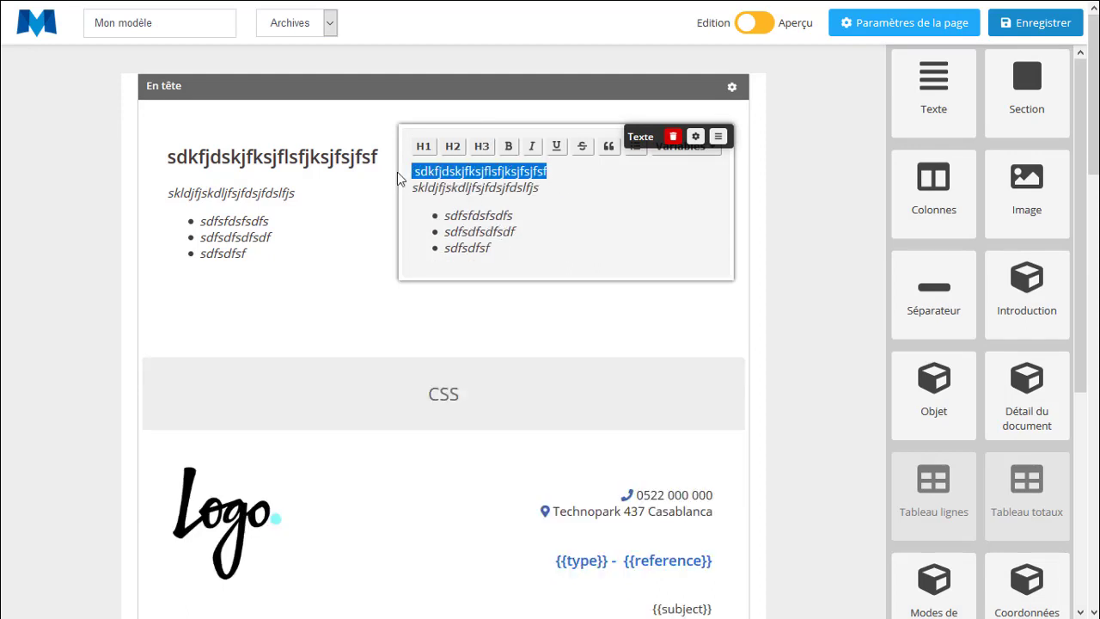
click(423, 146)
click(786, 221)
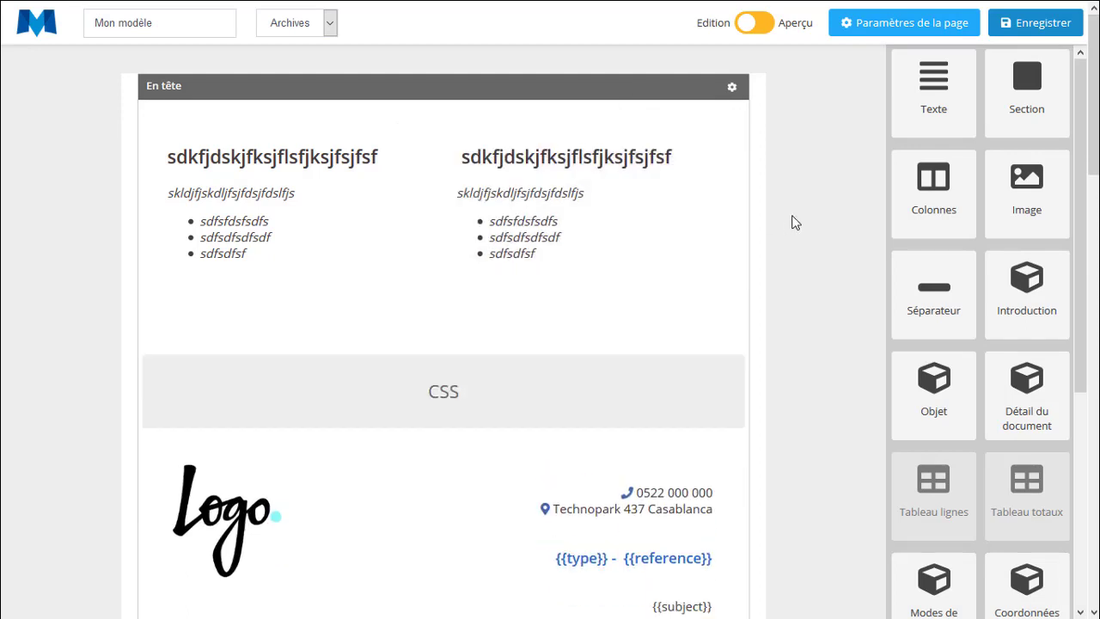
Preview the two-column layout and, back in edit mode, replace the first column's heading with "Texte gauche"
click(755, 23)
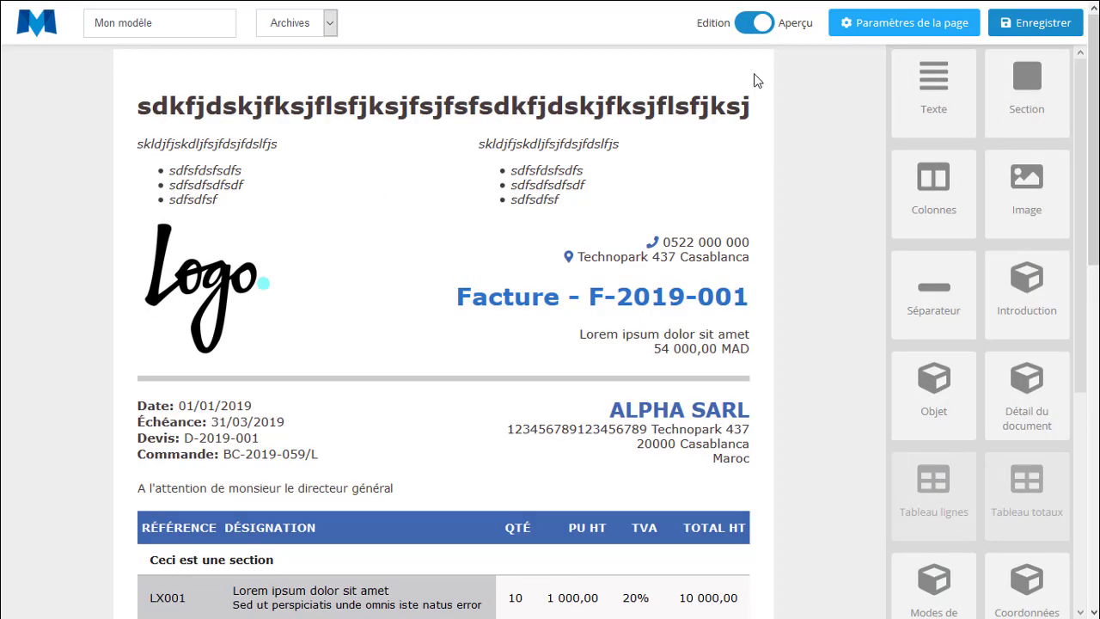
click(768, 30)
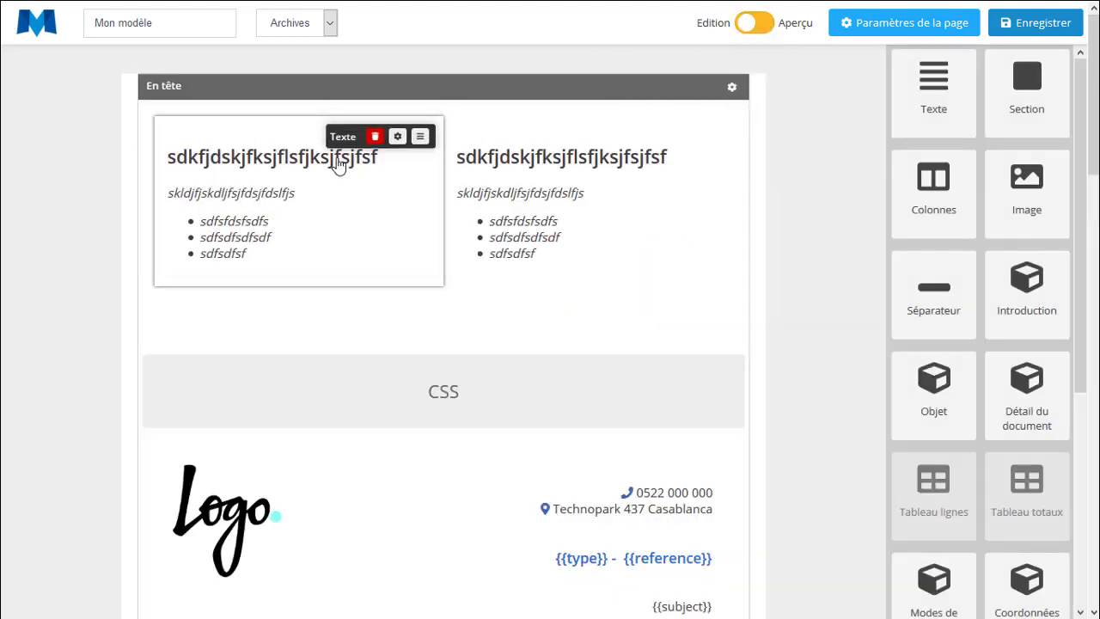
click(273, 175)
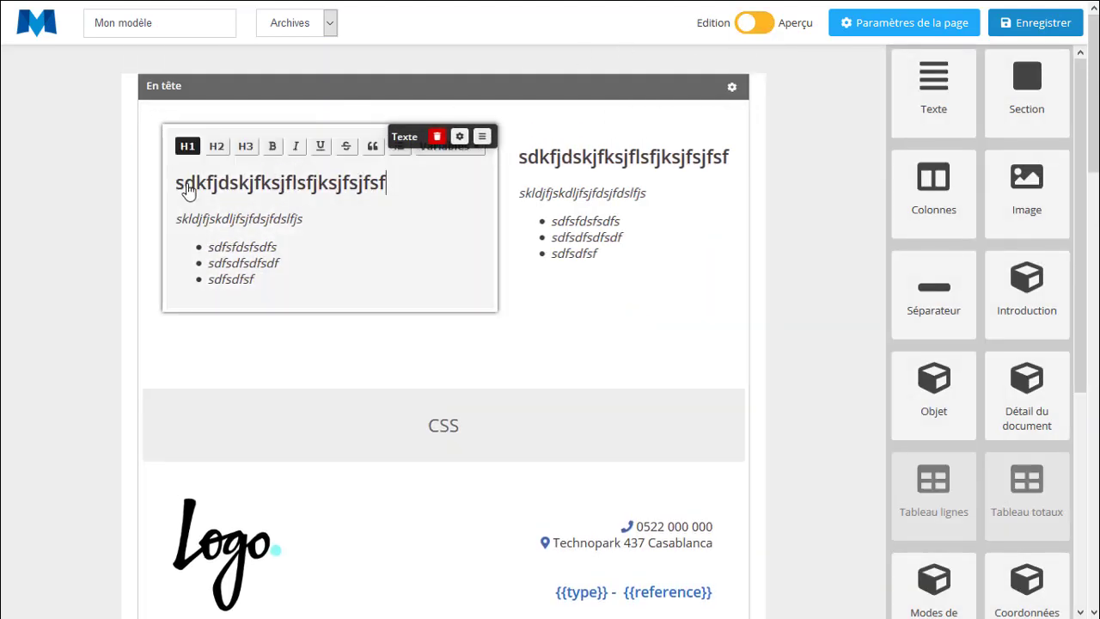
double_click(341, 189)
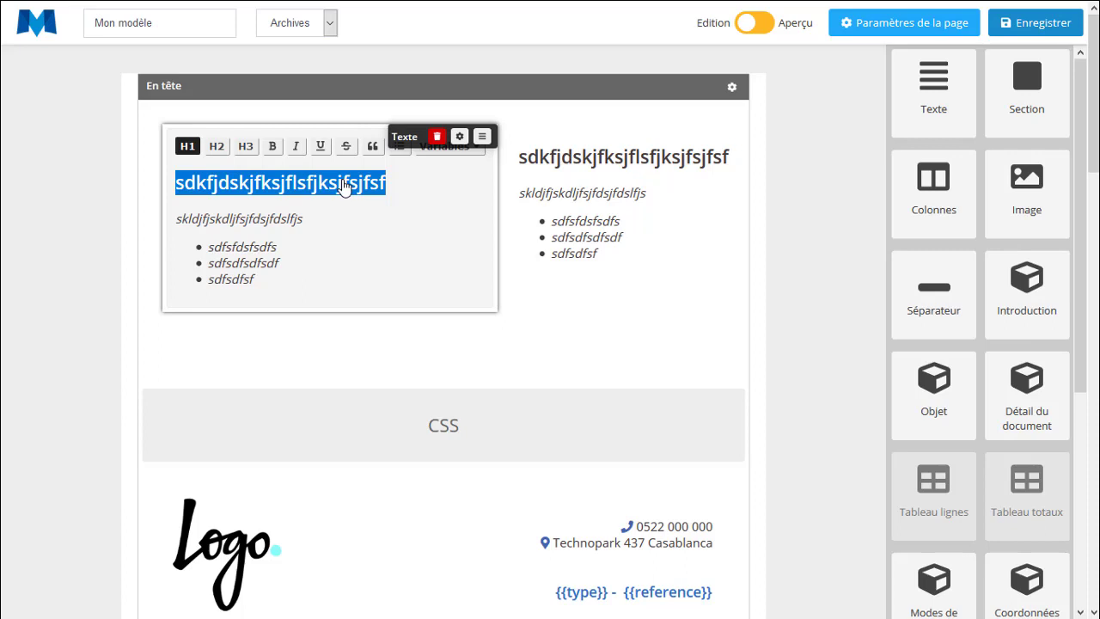
text(Te)
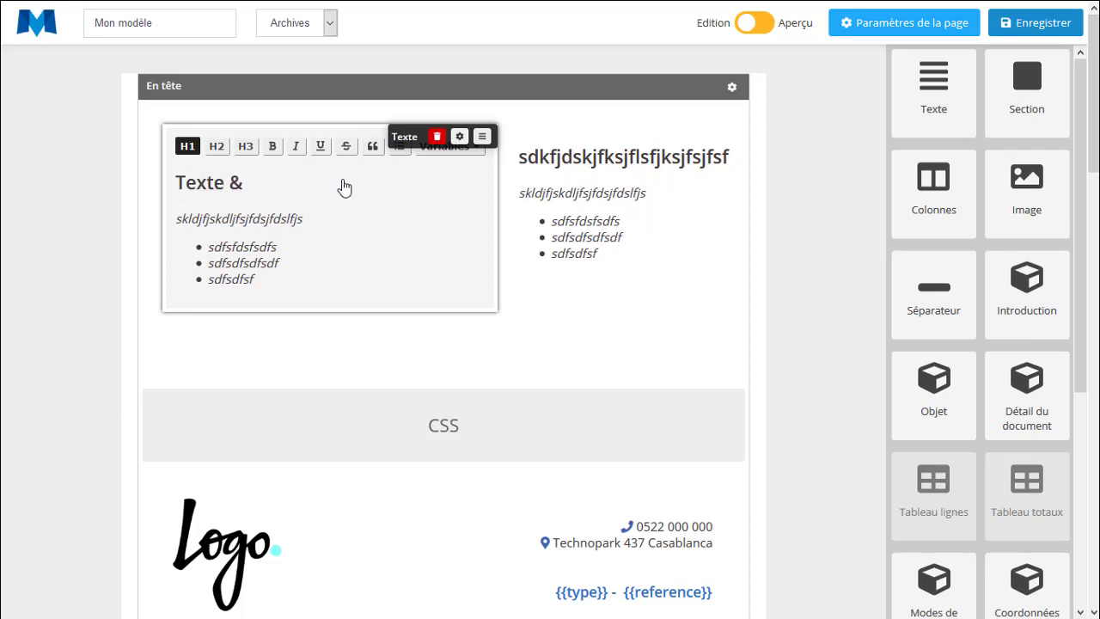
text(xte gauche)
Replace the second column's heading with "Texte droite", preview the document and return to edit mode
click(589, 168)
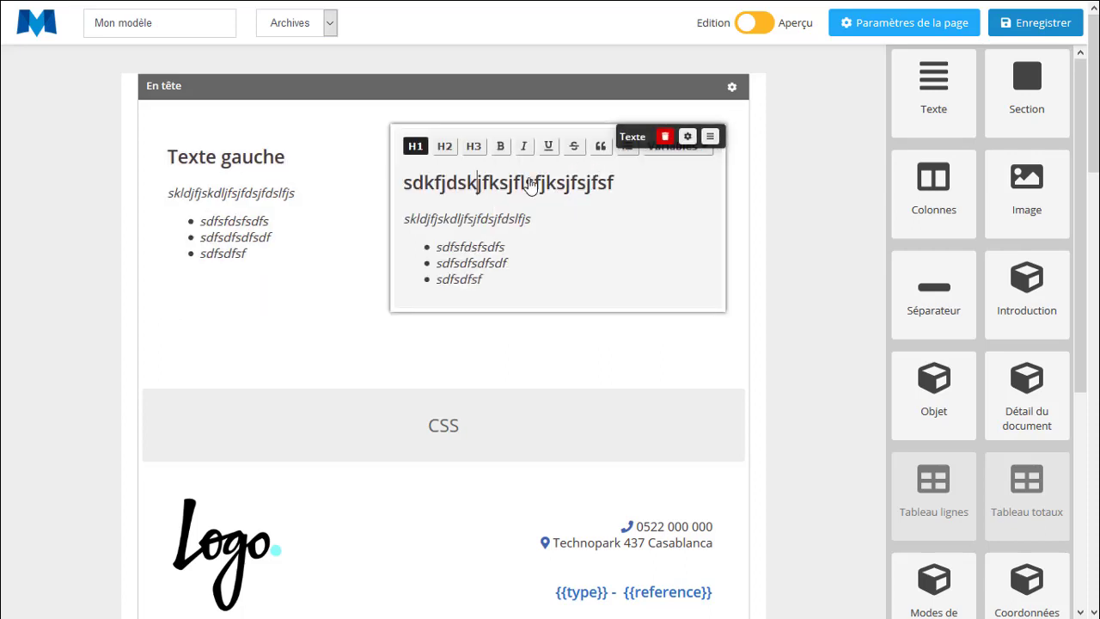
double_click(531, 184)
text(Texte)
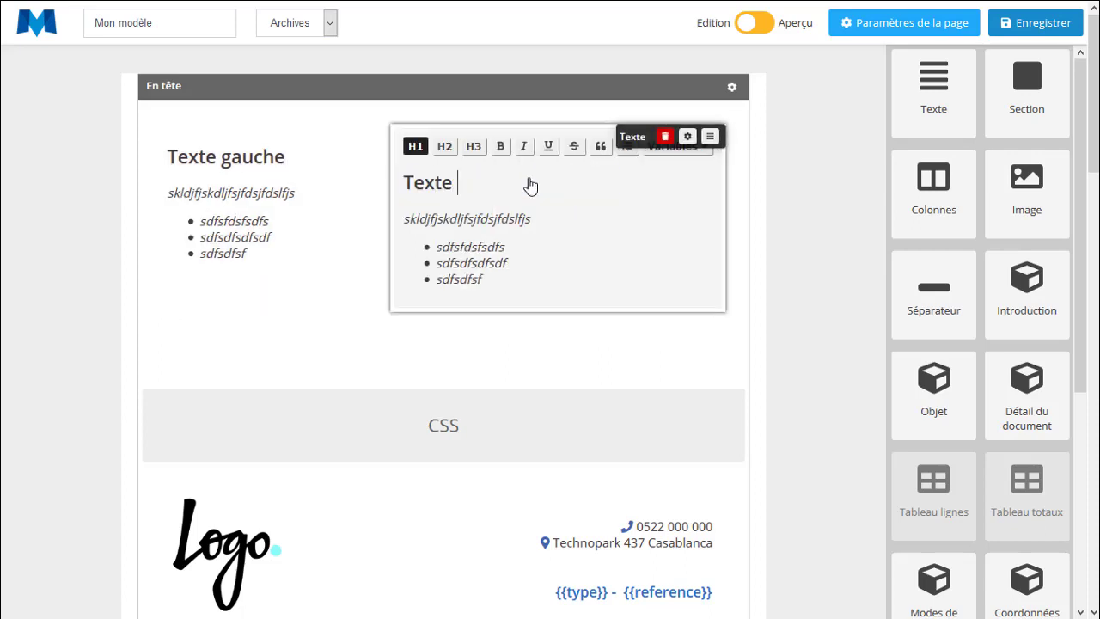
text( droite)
click(752, 24)
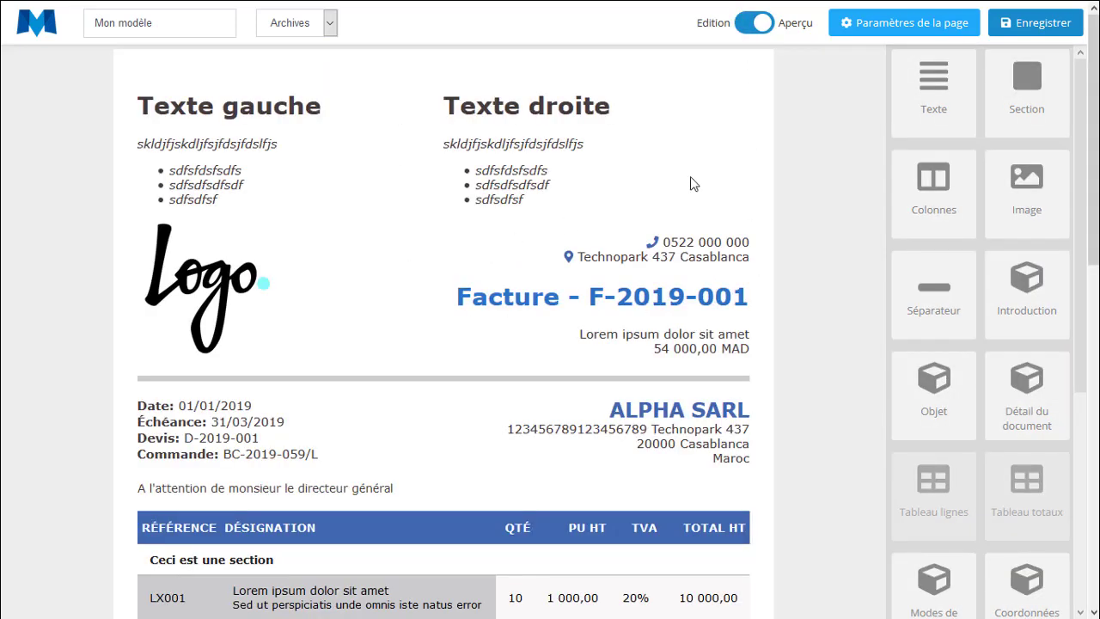
click(764, 31)
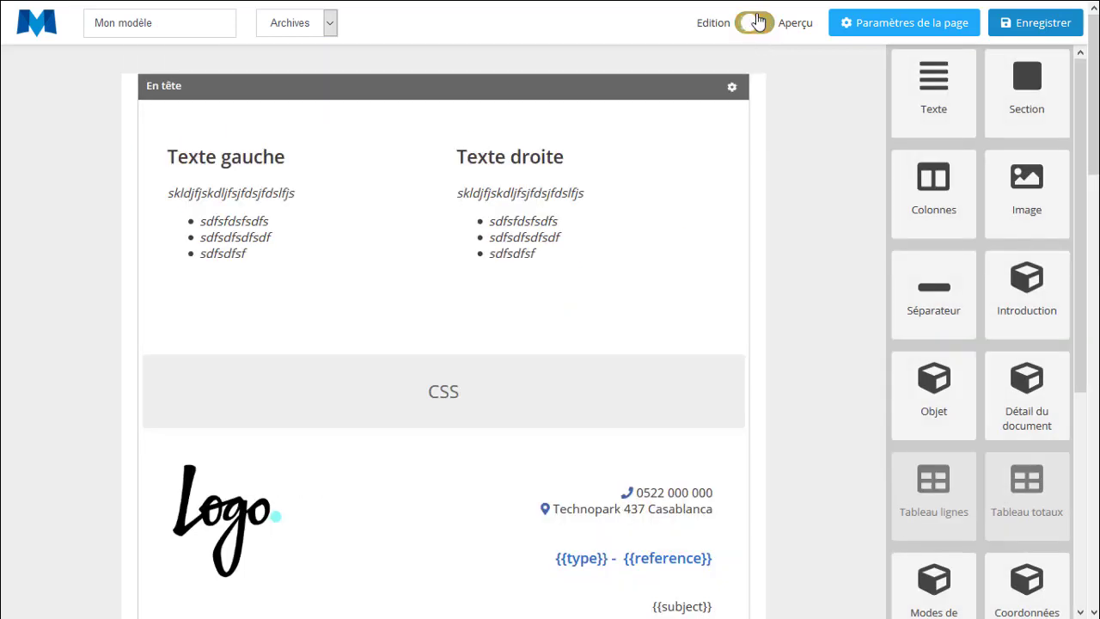
Try the layout of three equal columns on the En tête column block, and restore its two equal columns
click(583, 187)
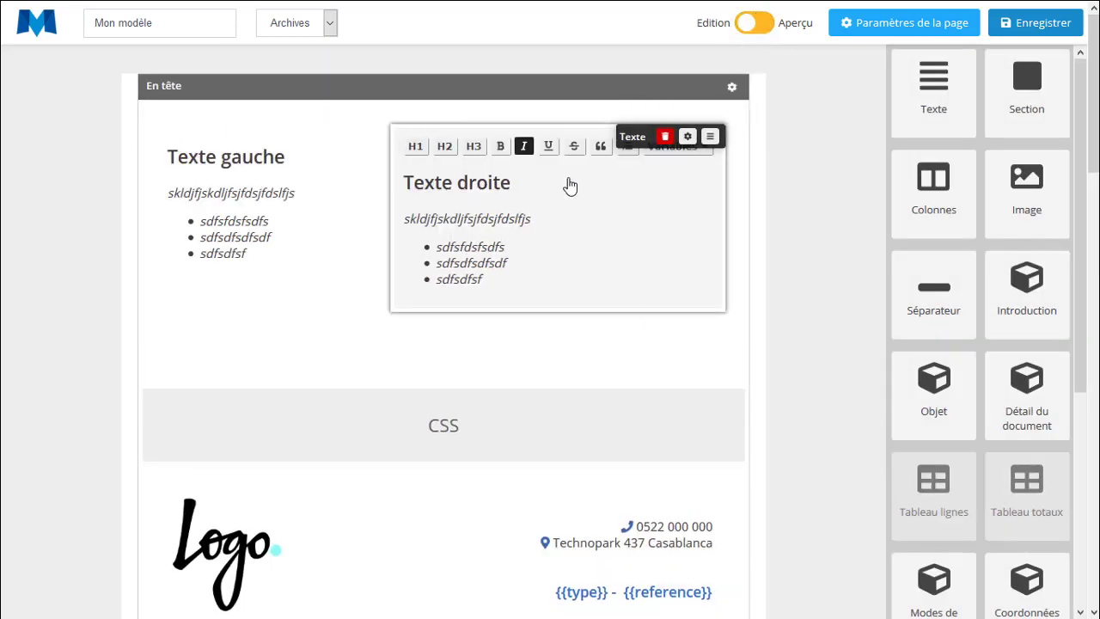
click(545, 199)
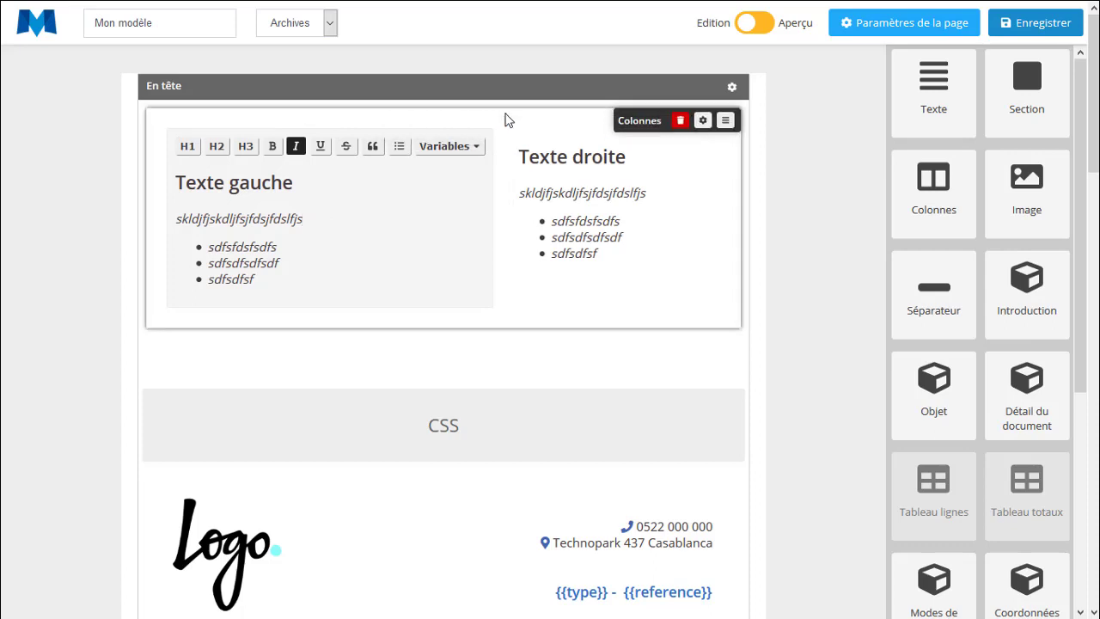
click(506, 115)
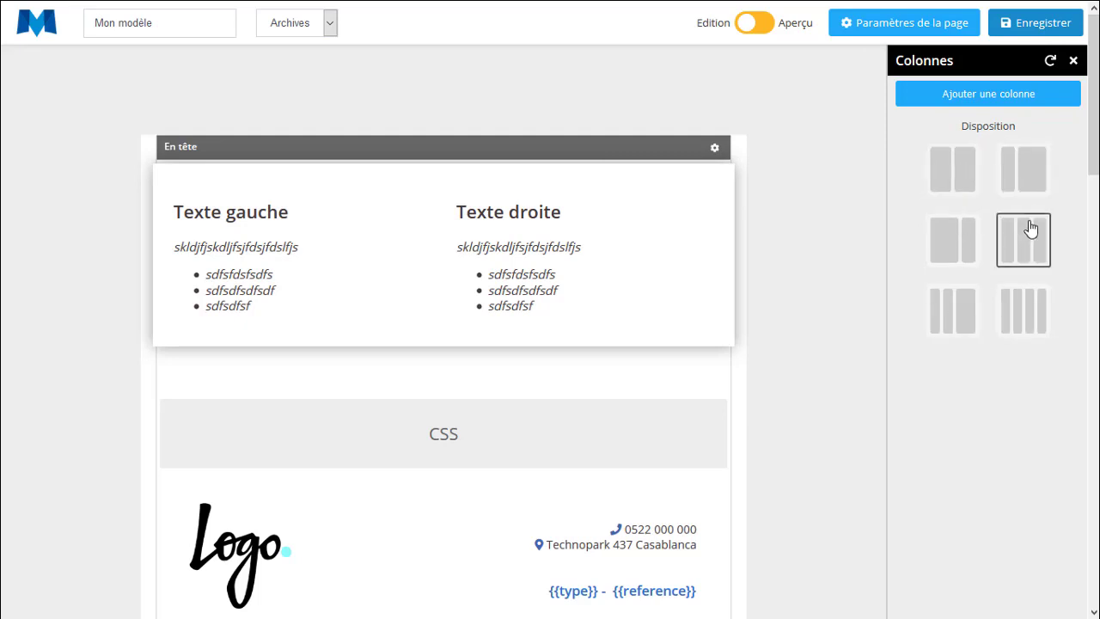
click(1028, 247)
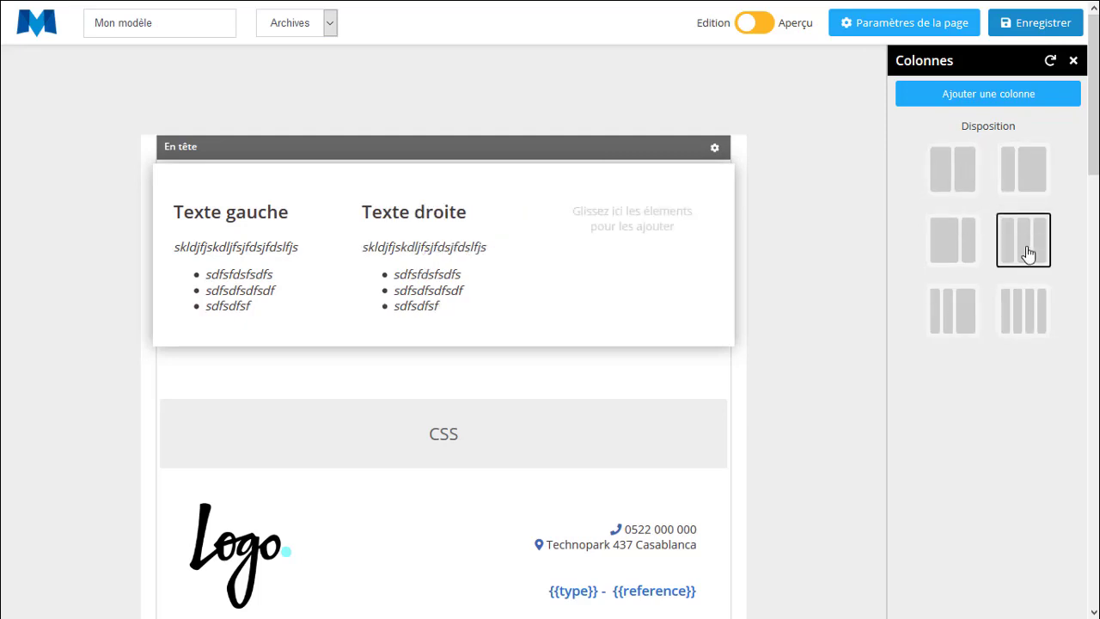
click(959, 189)
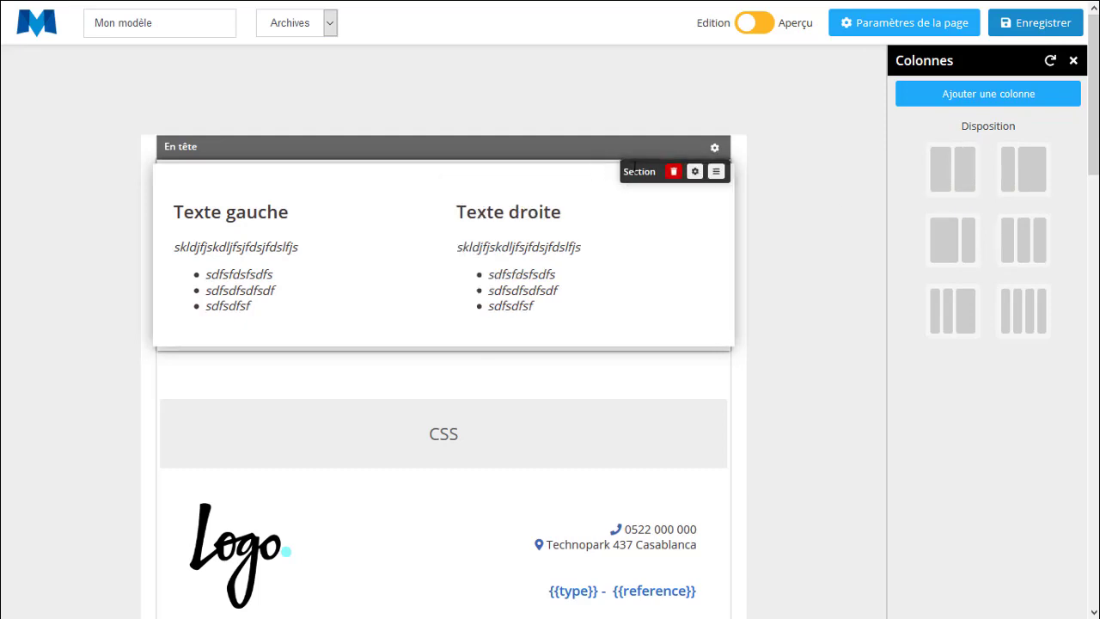
Set the font of the section holding the two text columns to Arial, keeping the text size at 1.00
double_click(636, 173)
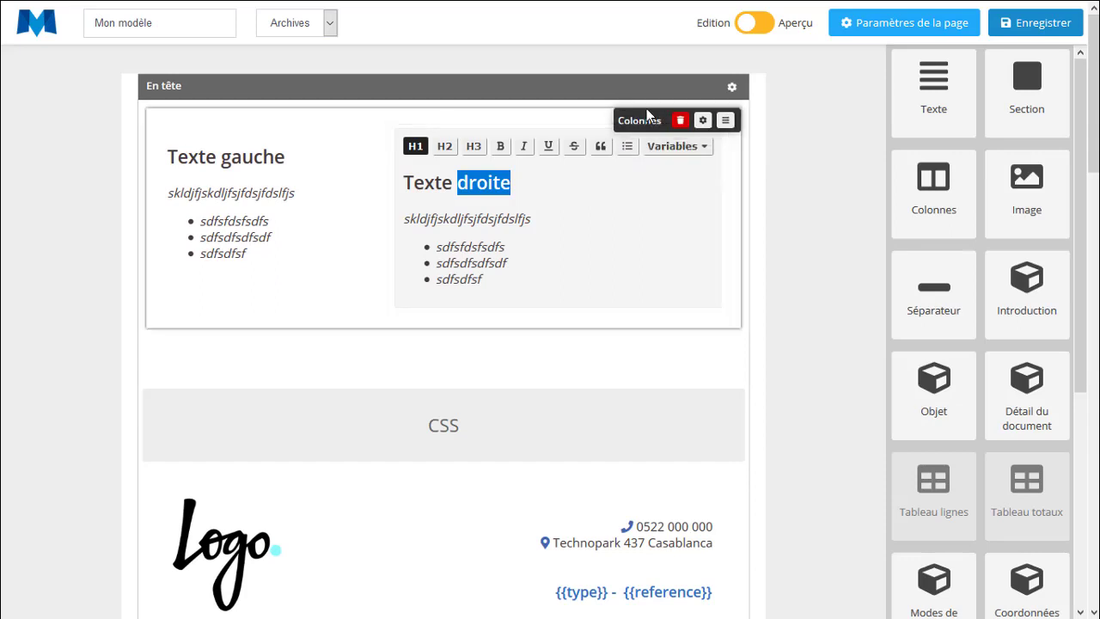
click(711, 112)
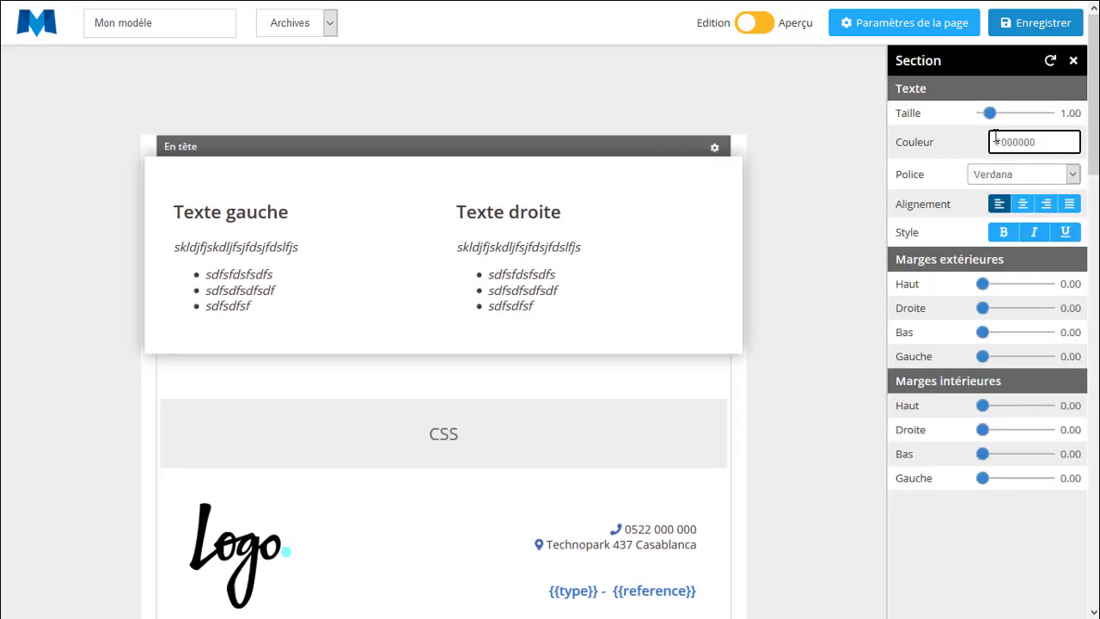
mouse_move(994, 119)
mouse_down()
mouse_move(1031, 119)
mouse_move(976, 116)
mouse_move(992, 117)
mouse_up()
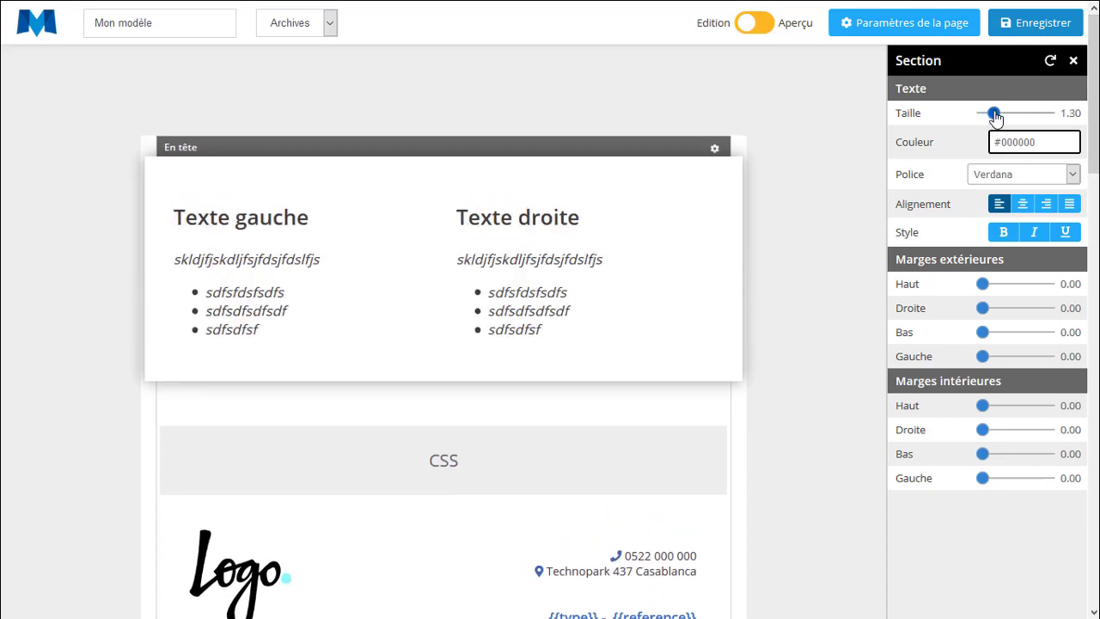
click(1006, 176)
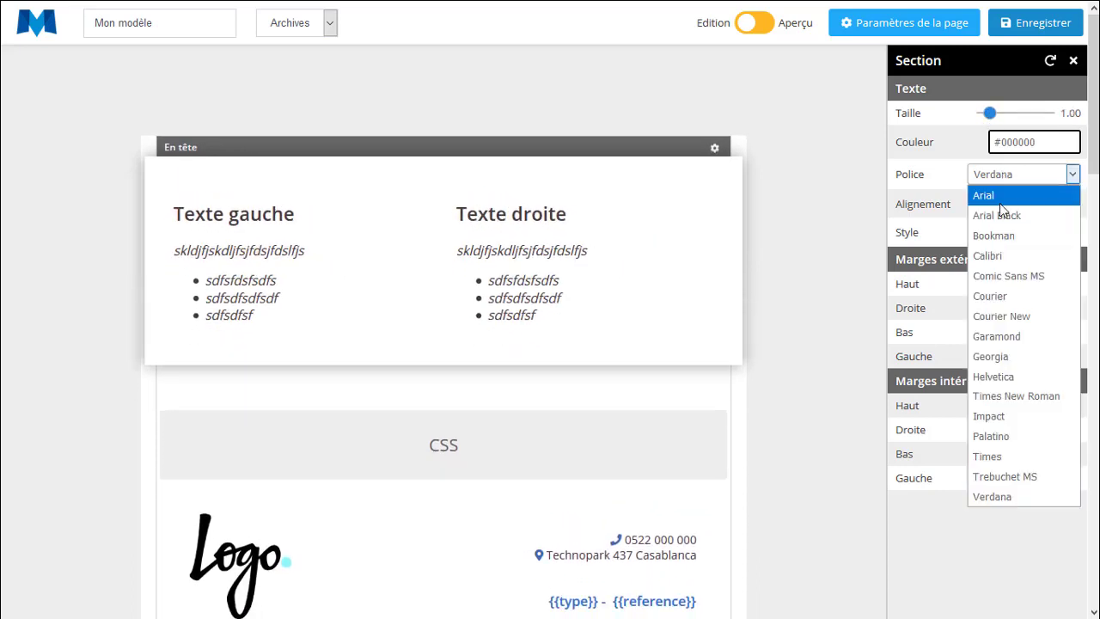
click(1003, 204)
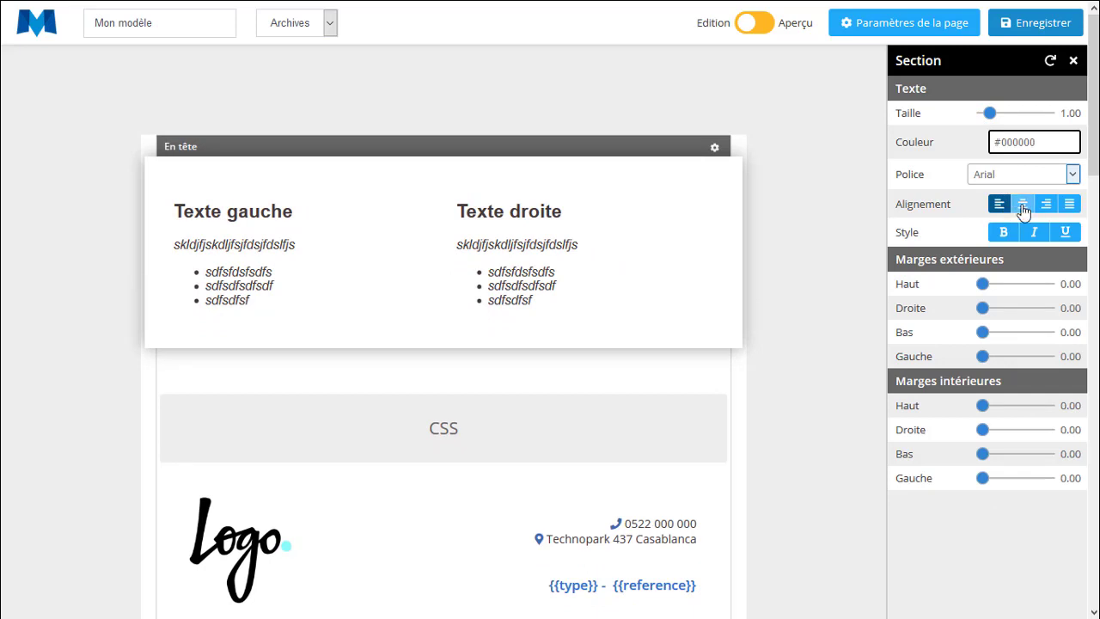
Try centred alignment, bold style and the margin settings on the section, restore them and close the section's settings
click(1023, 206)
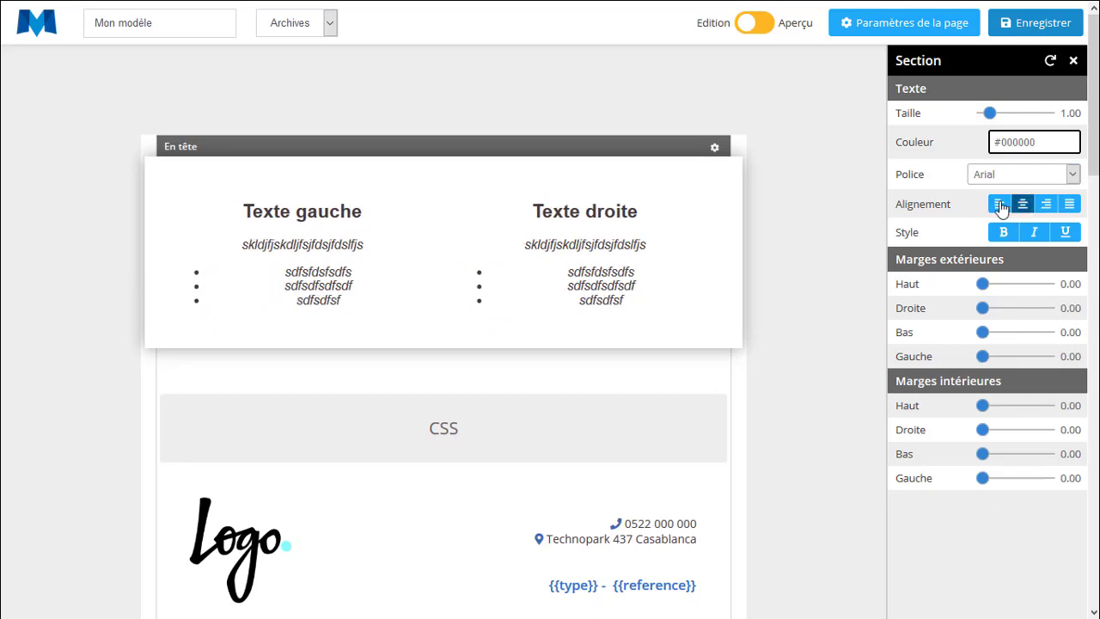
click(1000, 206)
click(1005, 234)
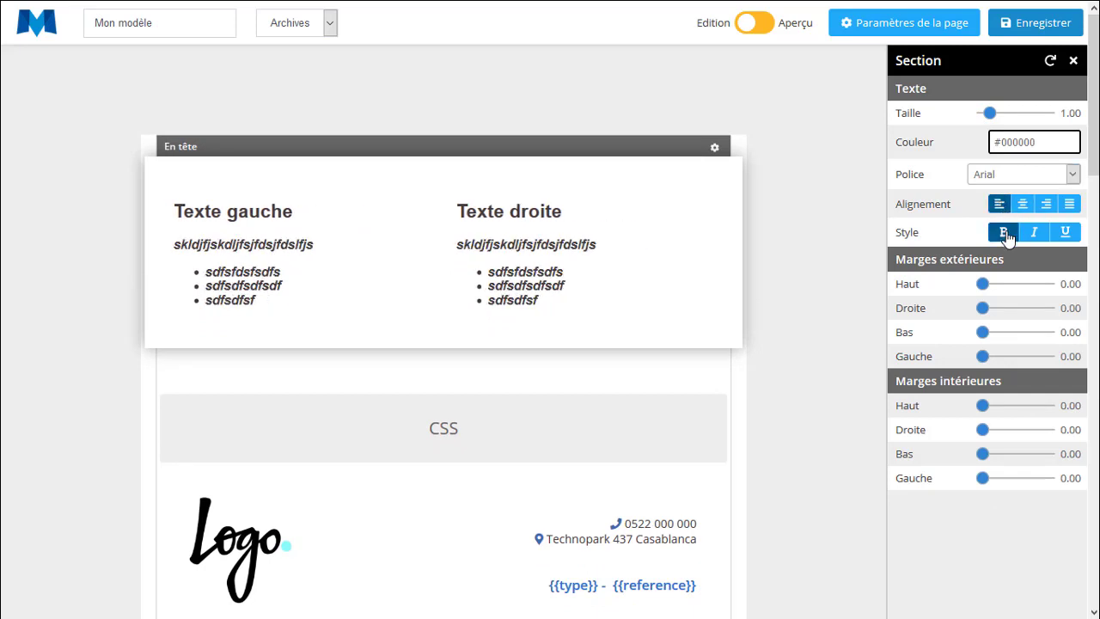
click(1004, 234)
mouse_move(982, 291)
mouse_down()
mouse_move(1029, 285)
mouse_move(986, 301)
mouse_up()
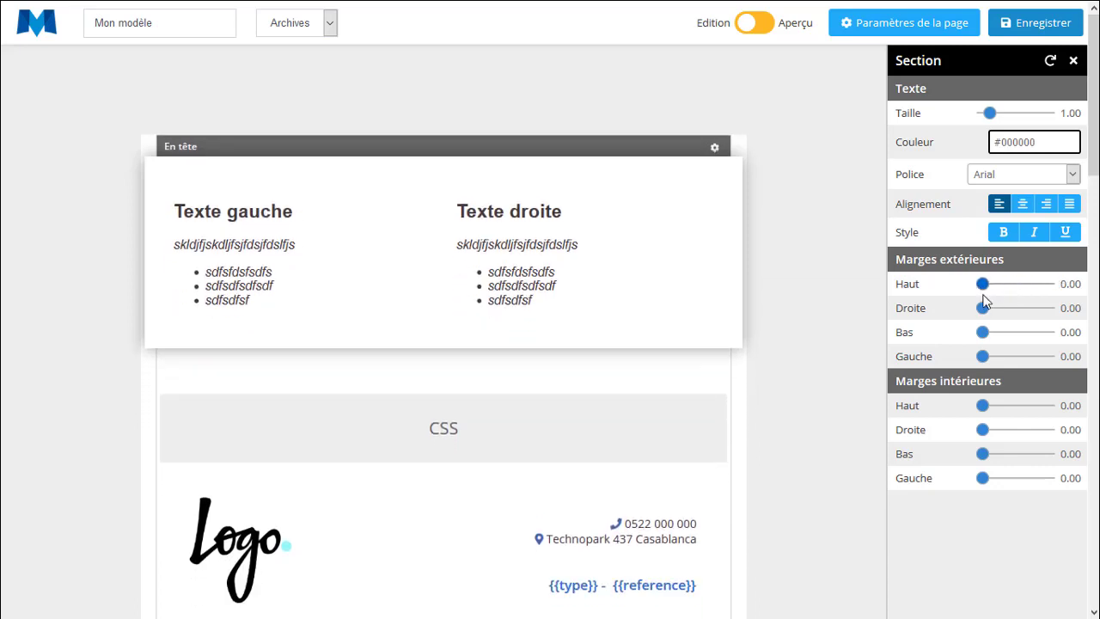
drag(1010, 413, 958, 443)
click(867, 209)
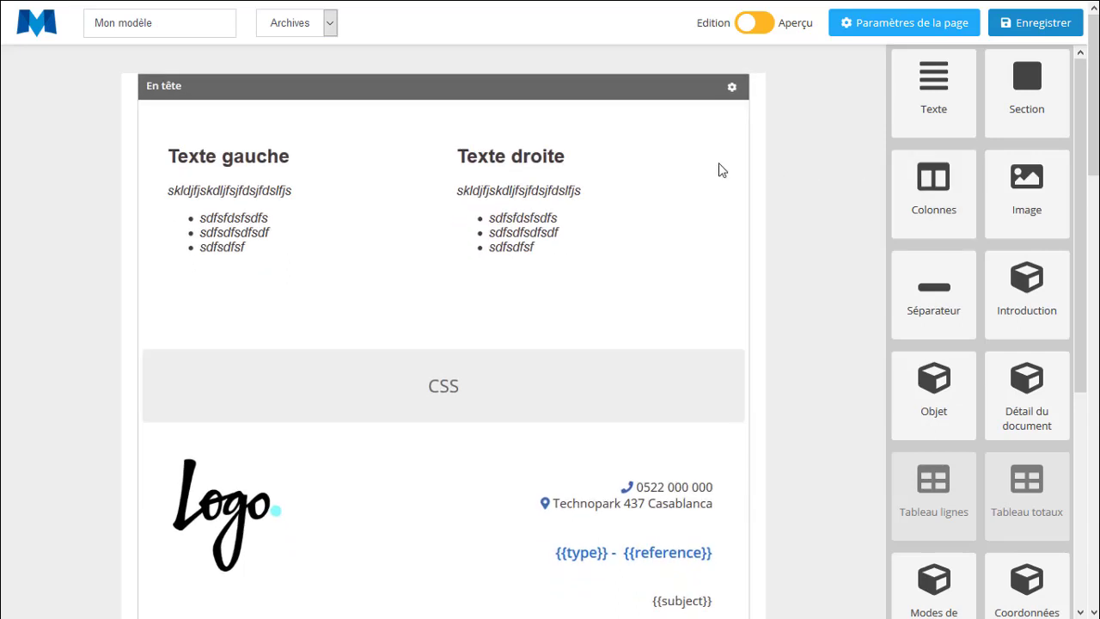
View the formatting settings of the "Texte droite" text block and close them
mouse_move(653, 160)
click(687, 137)
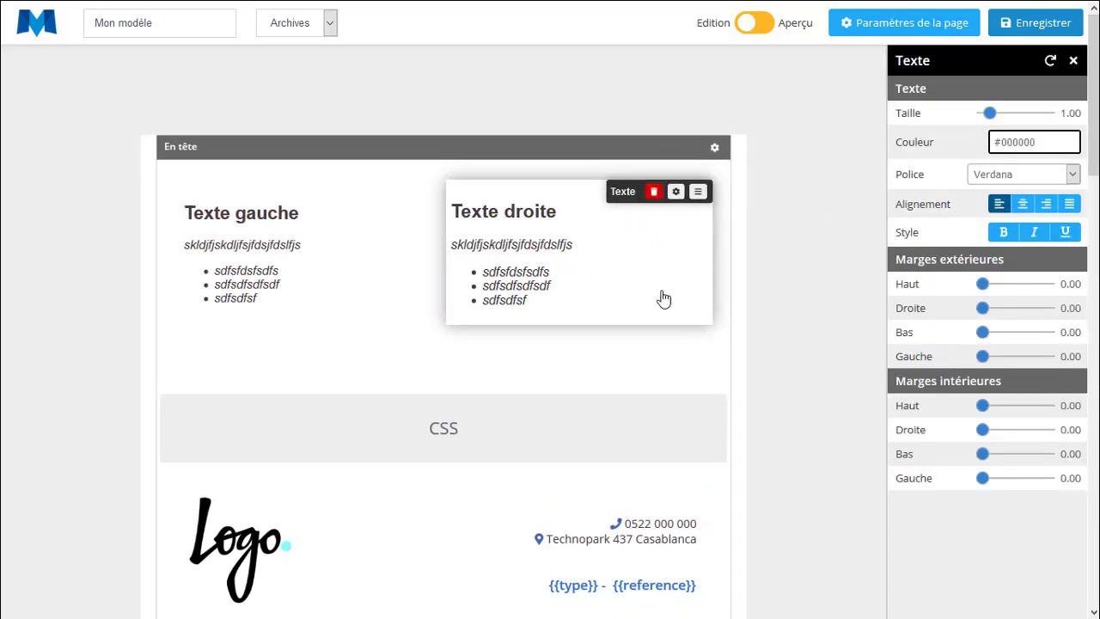
click(795, 249)
Delete the "Texte gauche" text block from the first column
mouse_move(632, 214)
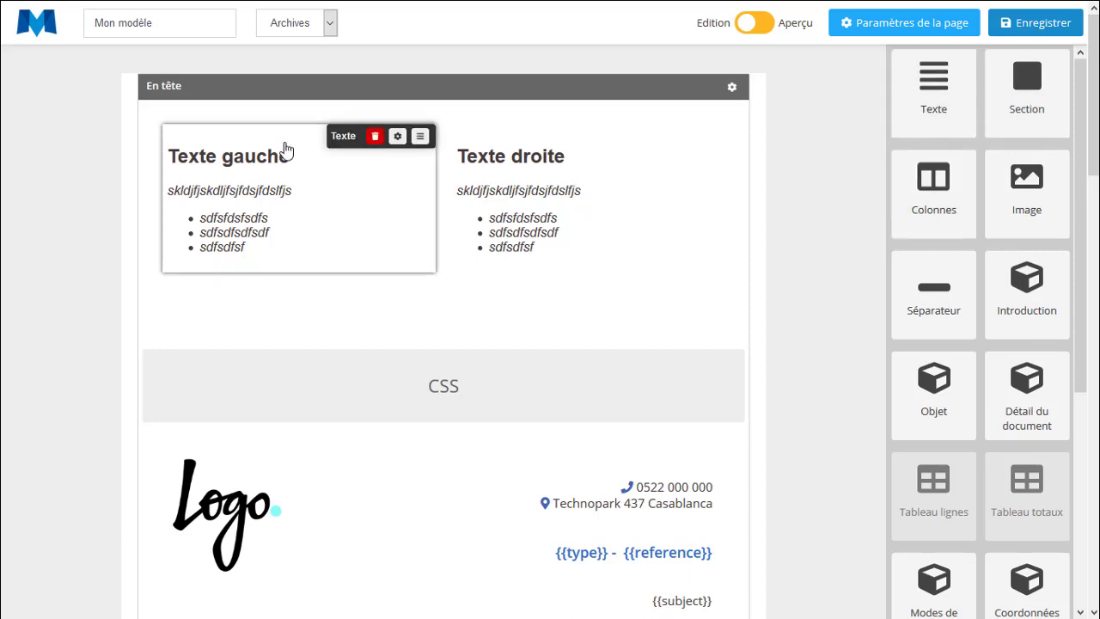
click(376, 142)
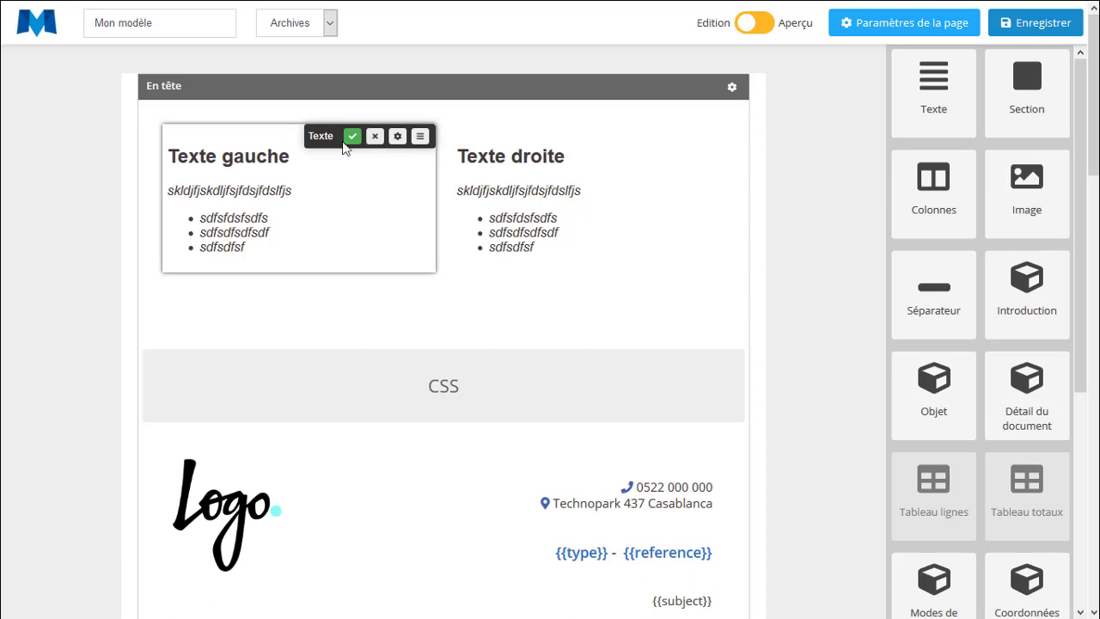
click(352, 137)
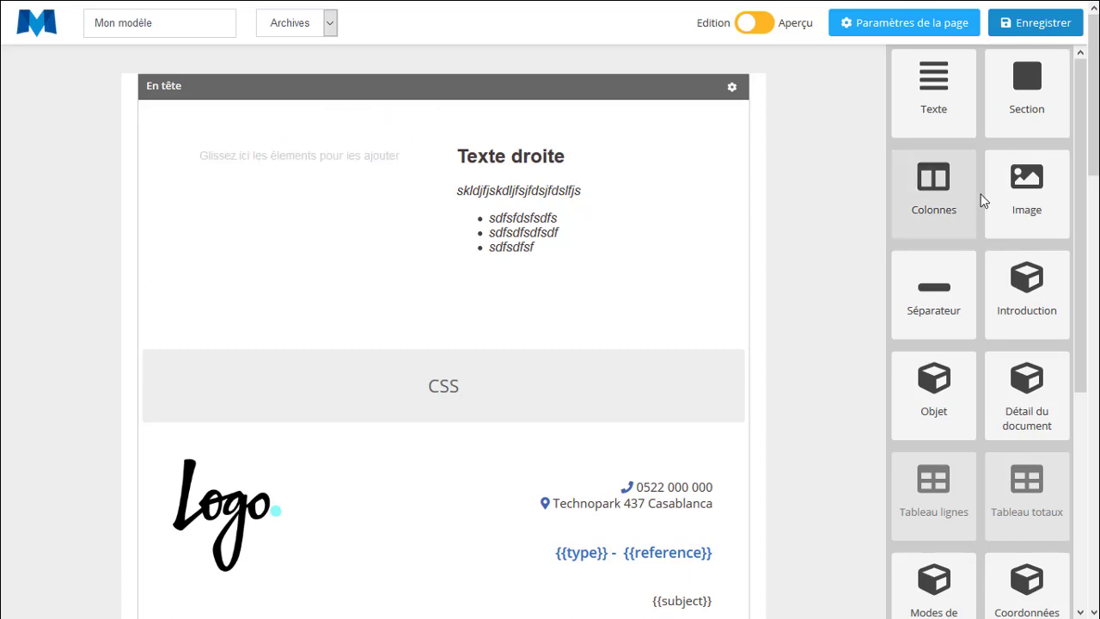
Add an image block to the empty first column and load flooop.png from the Bureau folder into it
drag(1021, 209, 231, 252)
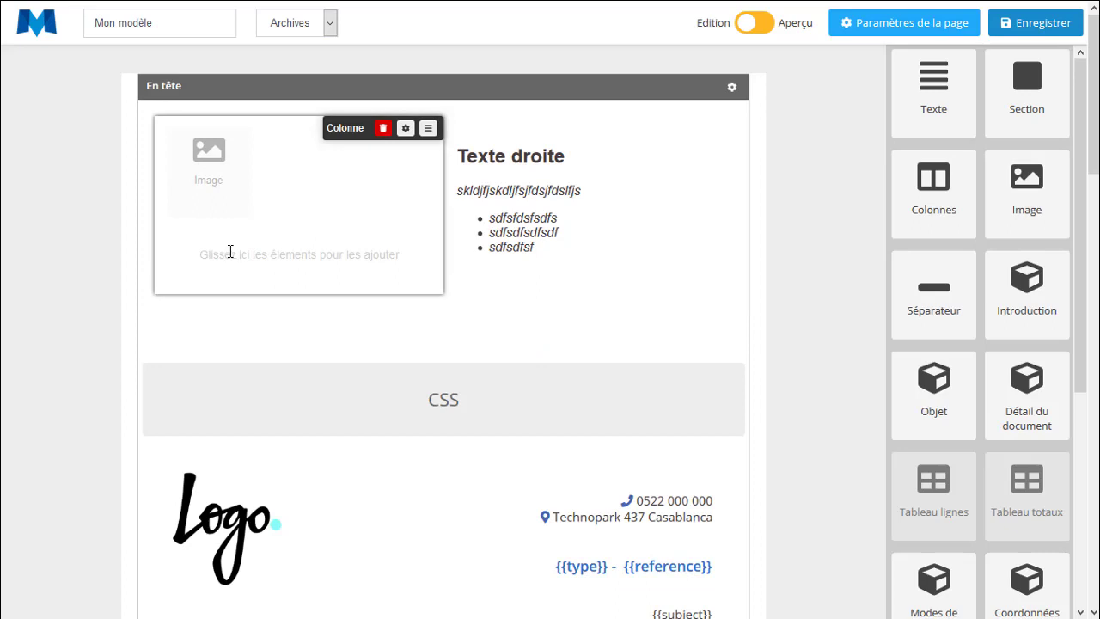
click(402, 138)
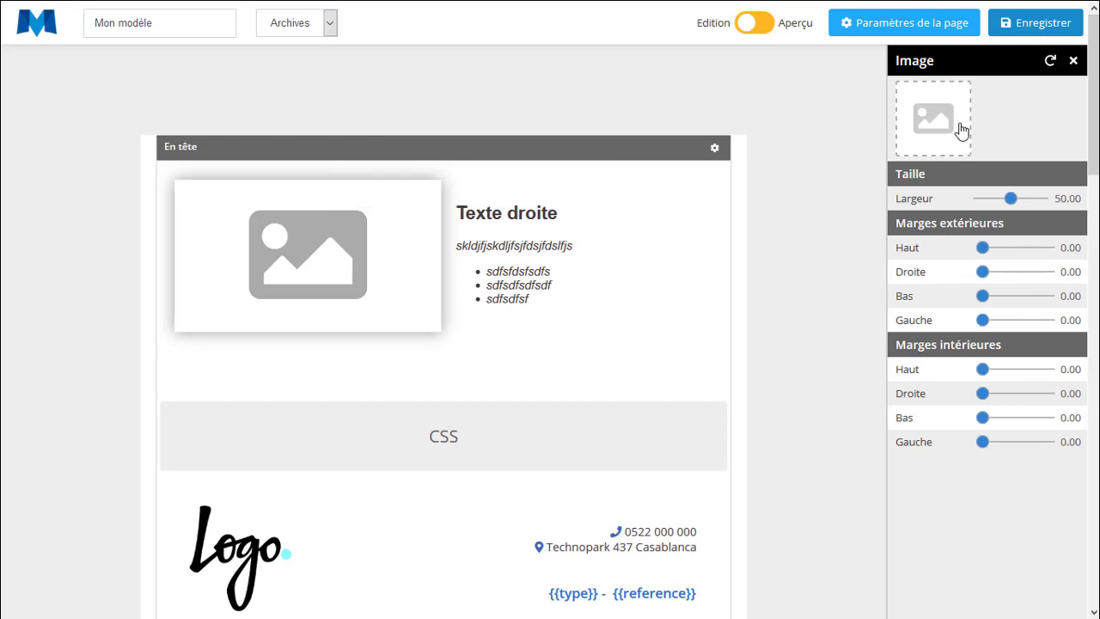
mouse_move(1011, 203)
mouse_down()
mouse_move(972, 204)
mouse_move(1027, 207)
mouse_move(1014, 208)
mouse_up()
click(943, 119)
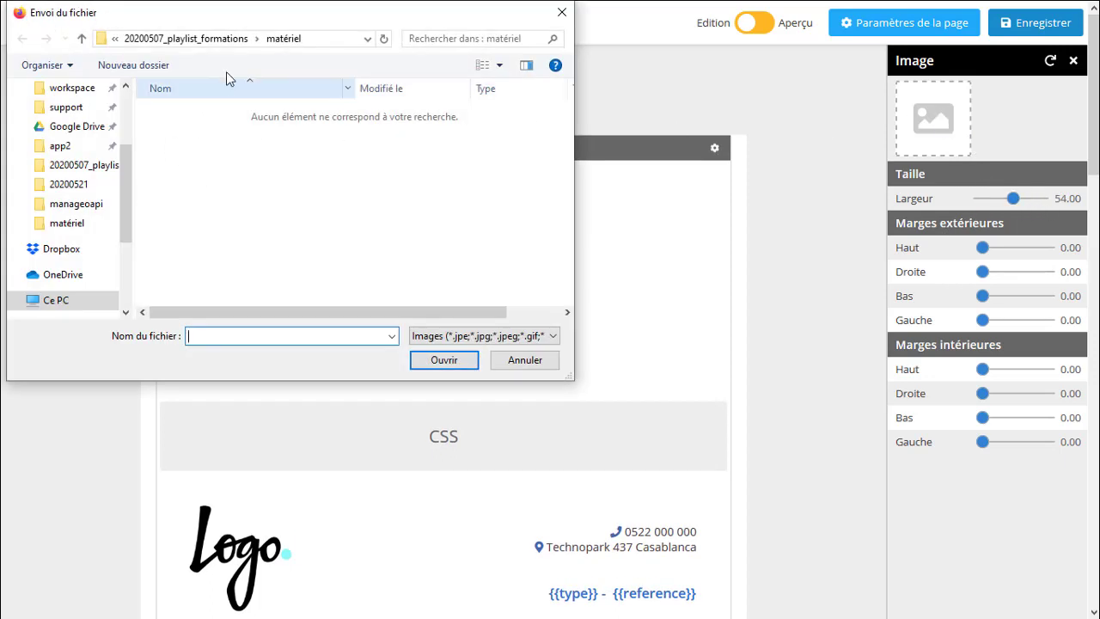
scroll(75, 225, up, 3)
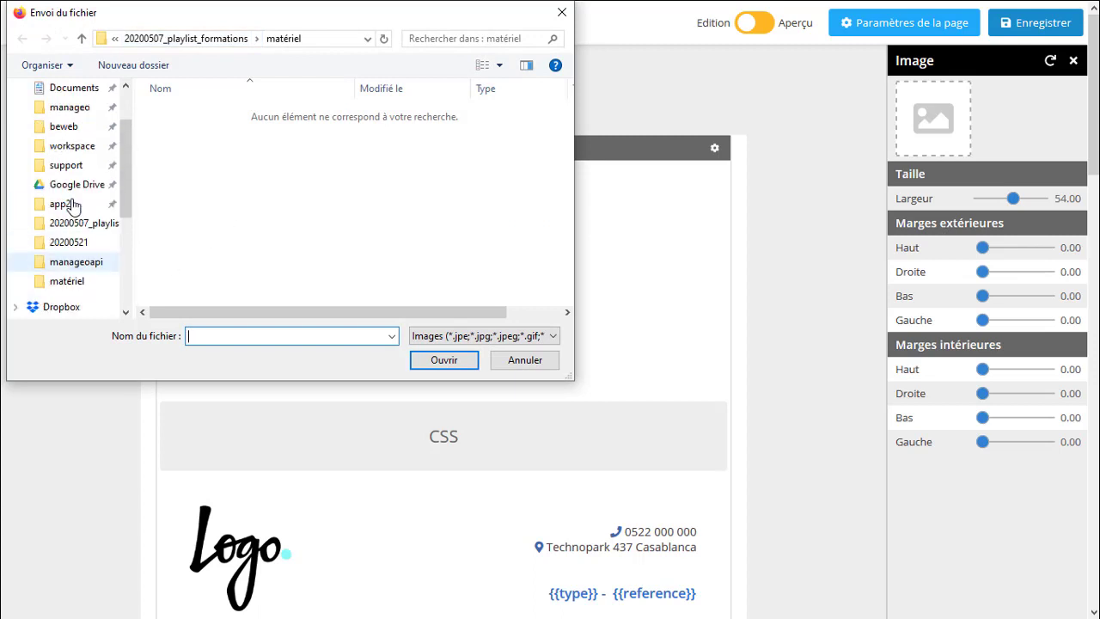
click(69, 123)
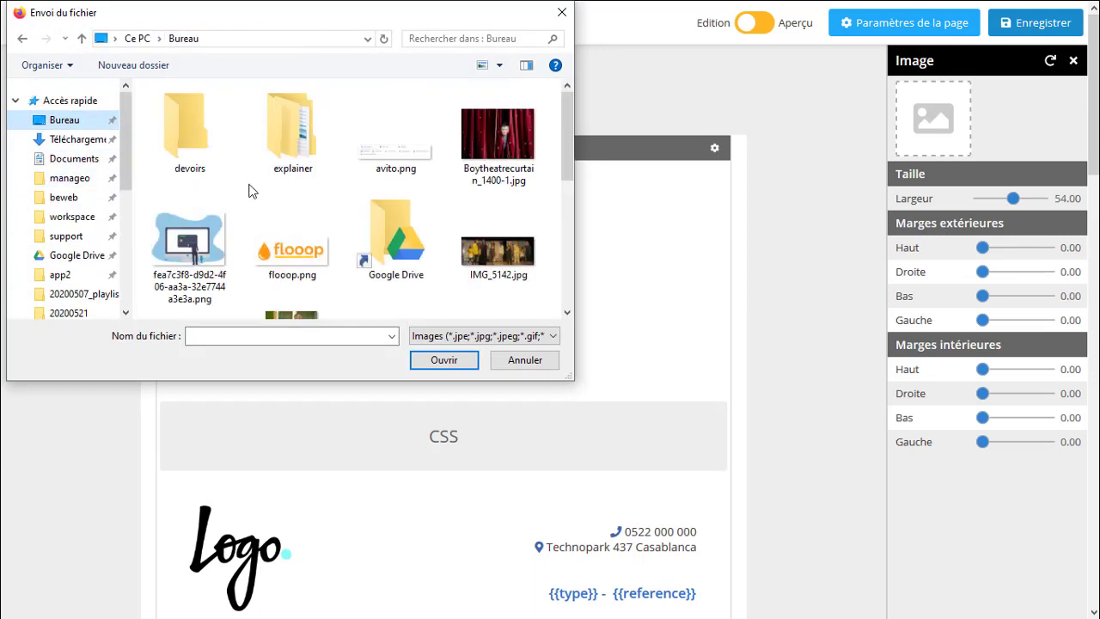
double_click(290, 256)
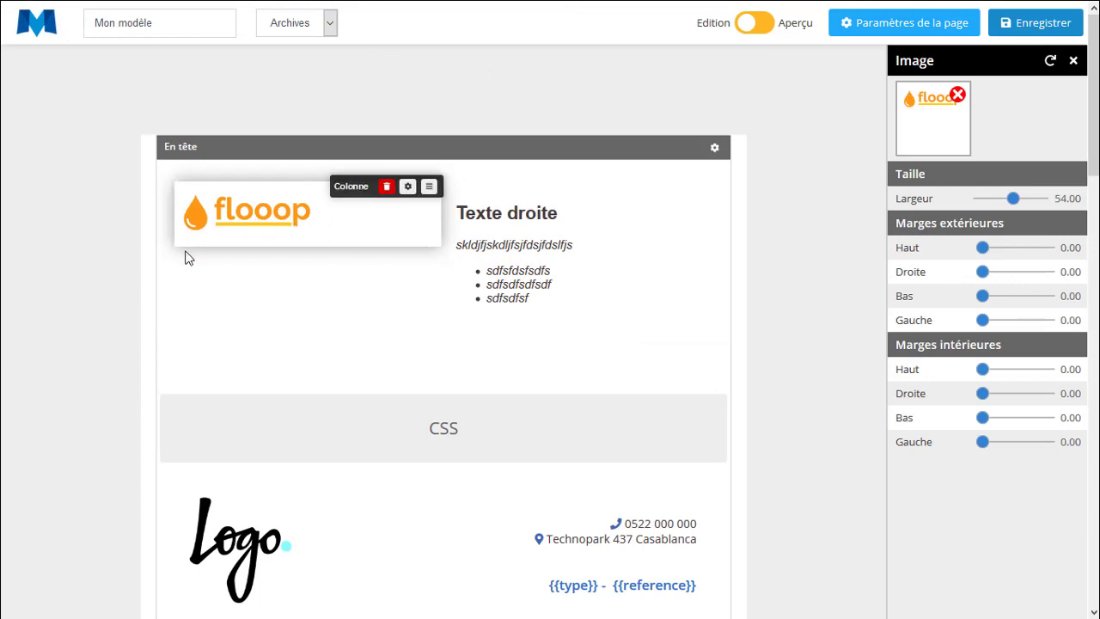
Set the flooop image's width to 70 and increase its outer top margin
mouse_move(1013, 199)
mouse_down()
mouse_move(1001, 203)
mouse_move(1043, 201)
mouse_move(1016, 208)
mouse_move(1026, 207)
mouse_up()
click(857, 226)
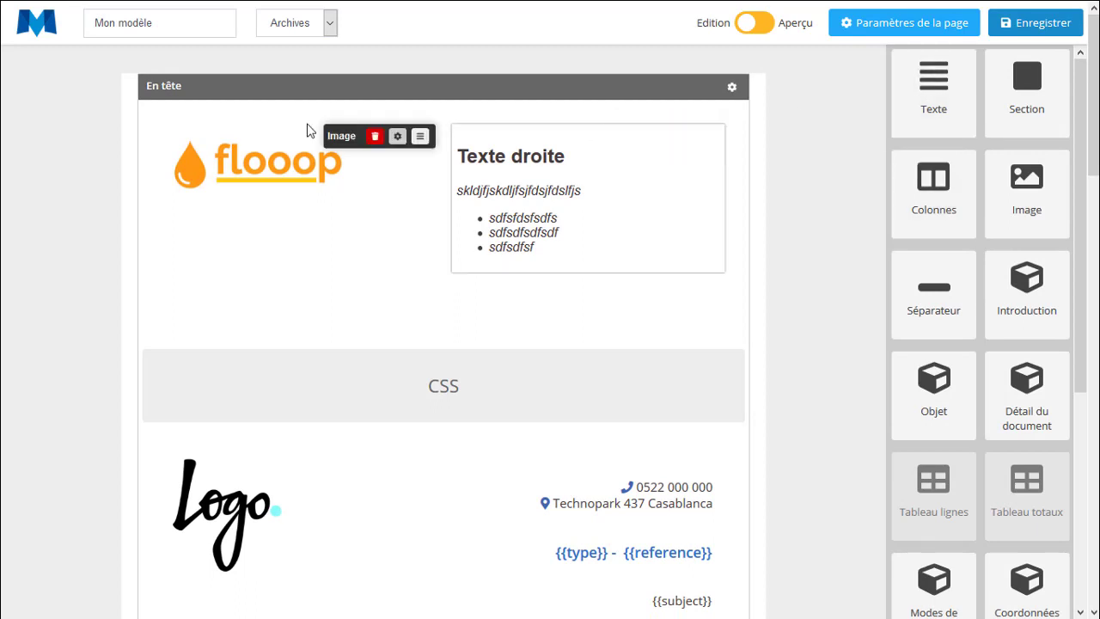
click(398, 136)
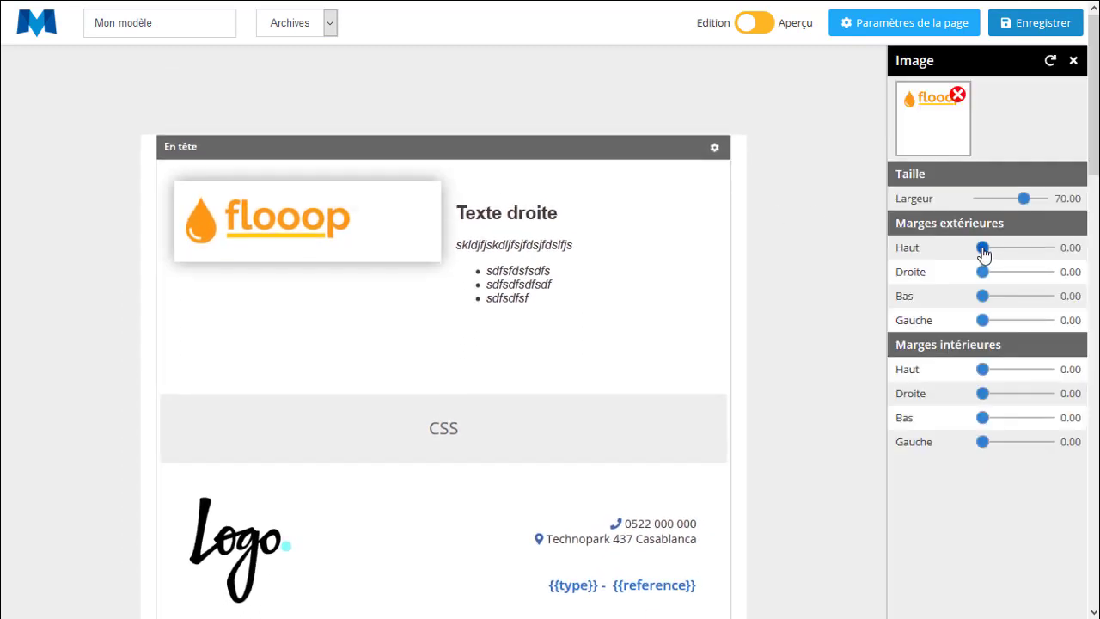
drag(983, 249, 1000, 251)
click(839, 252)
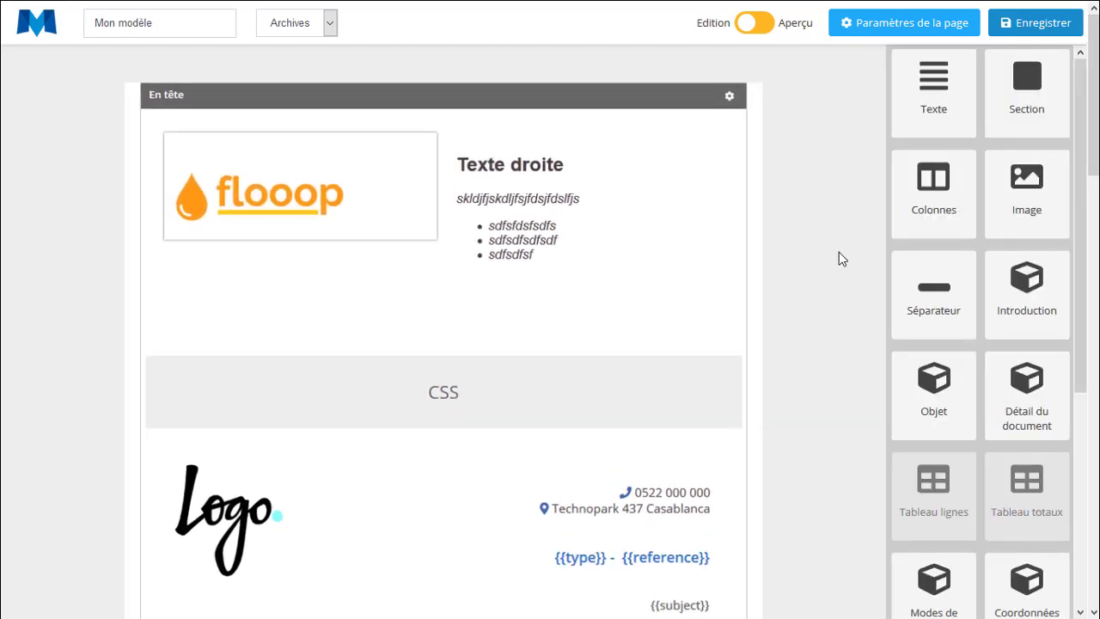
Delete the old Logo image below the CSS block and the empty column that held it
scroll(284, 438, down, 2)
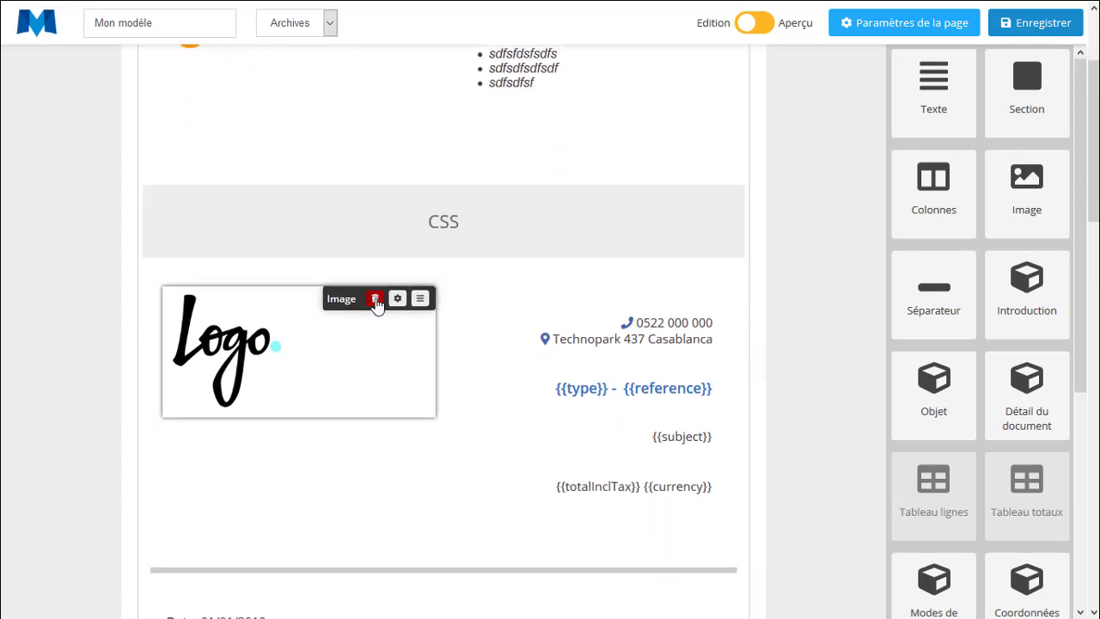
click(375, 299)
click(350, 301)
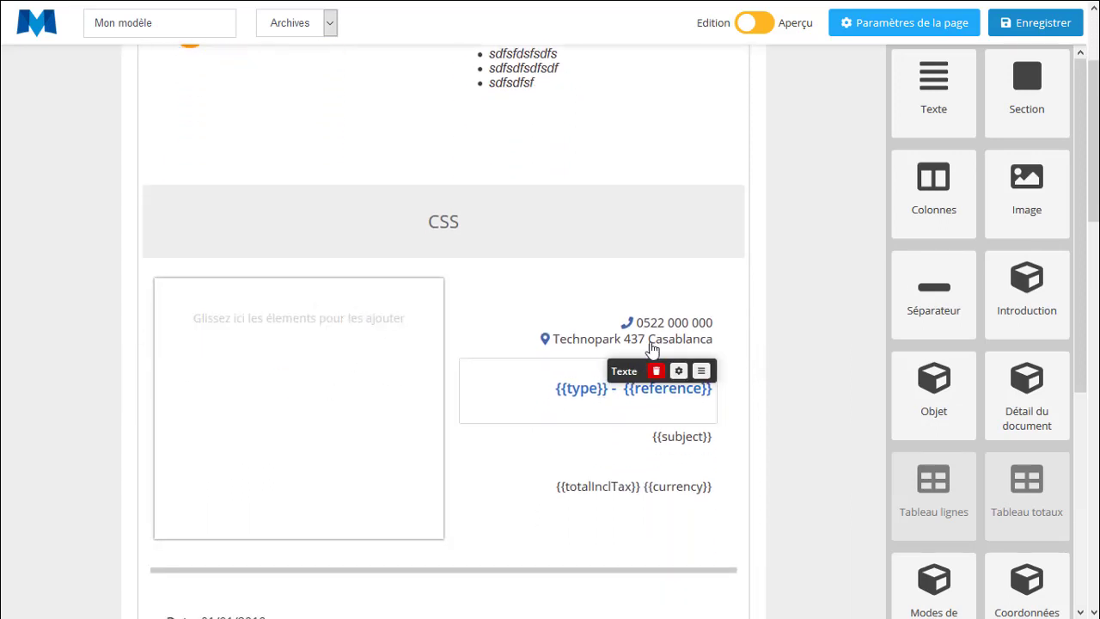
click(390, 295)
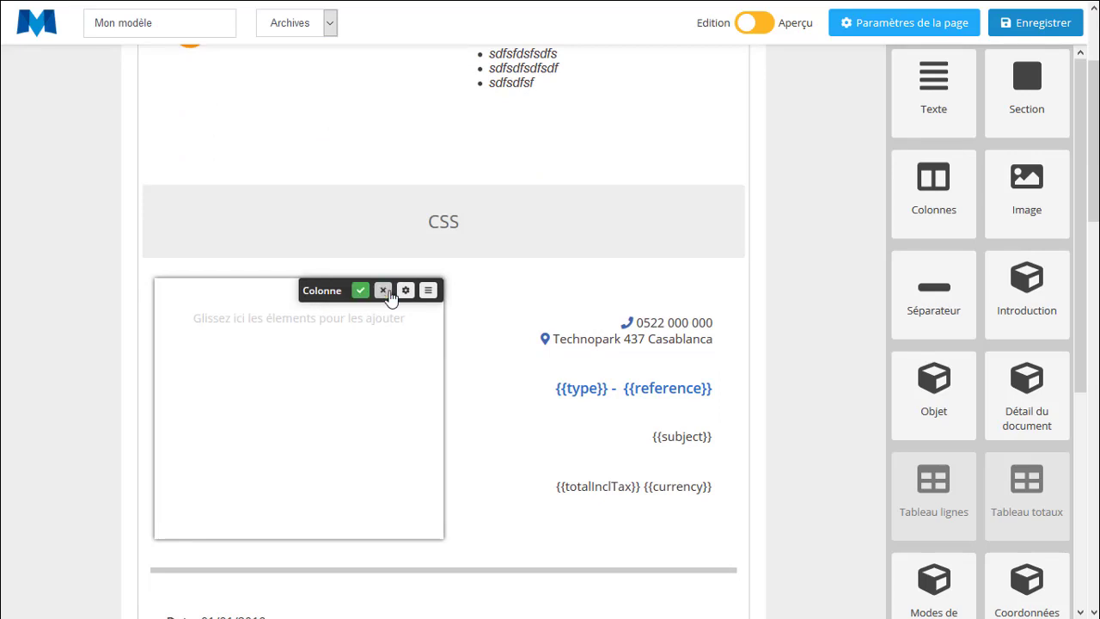
click(358, 295)
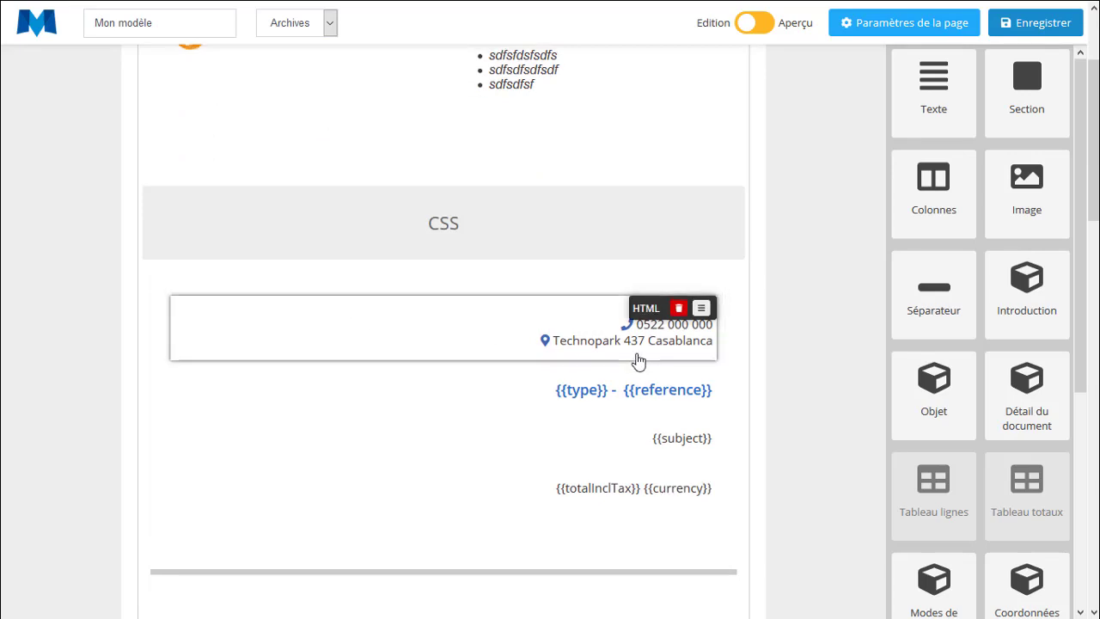
Move the contact details, the {{type}} - {{reference}} text and the subject and total section into the header's second column, above "Texte droite"
scroll(654, 412, up, 2)
drag(707, 468, 702, 151)
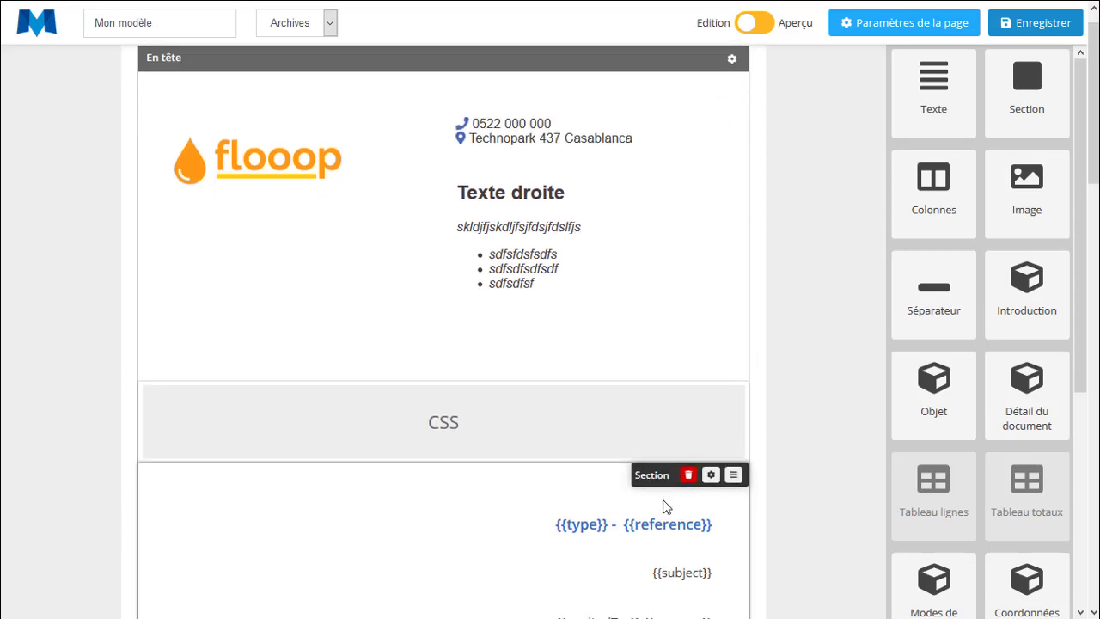
scroll(712, 413, down, 2)
drag(701, 370, 687, 201)
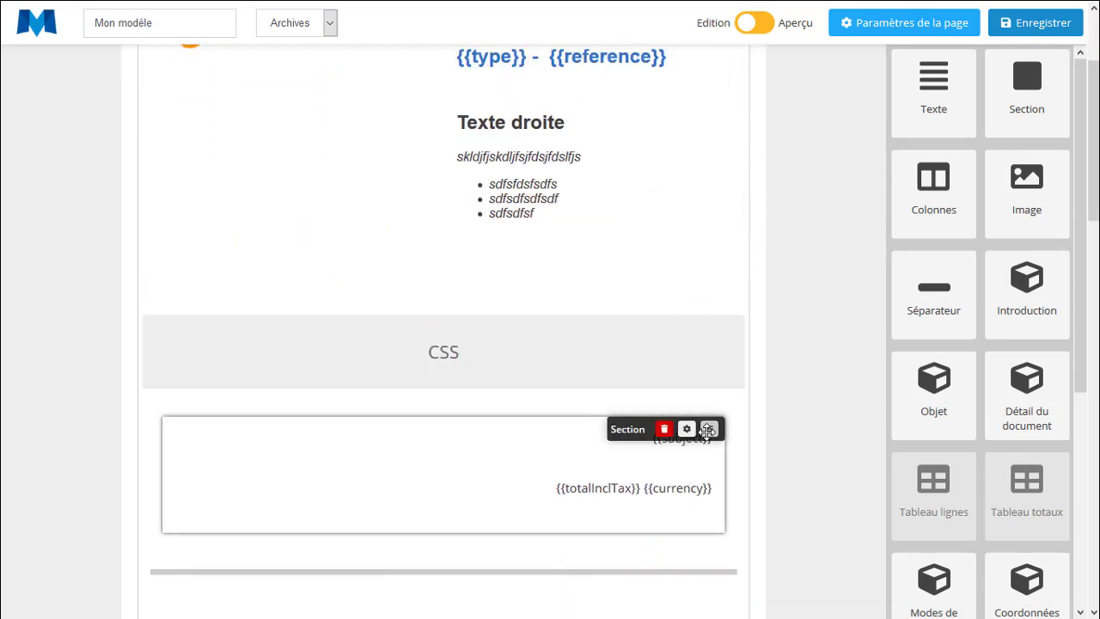
drag(706, 428, 705, 140)
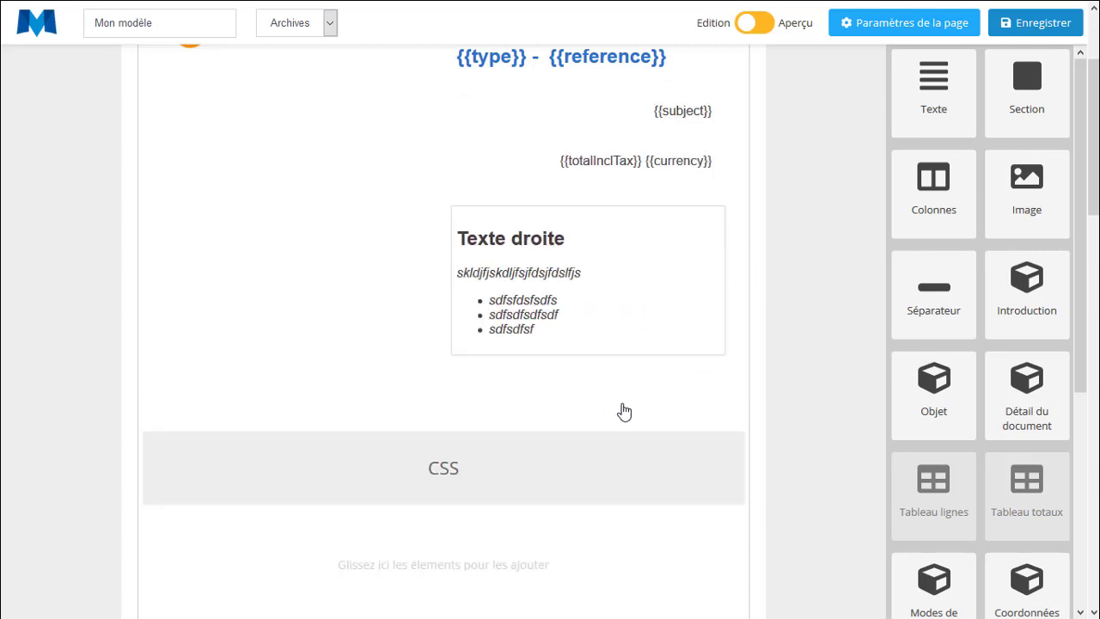
Try moving the empty column from below the CSS block into the header's columns, and delete it there
scroll(624, 412, down, 1)
drag(717, 455, 699, 153)
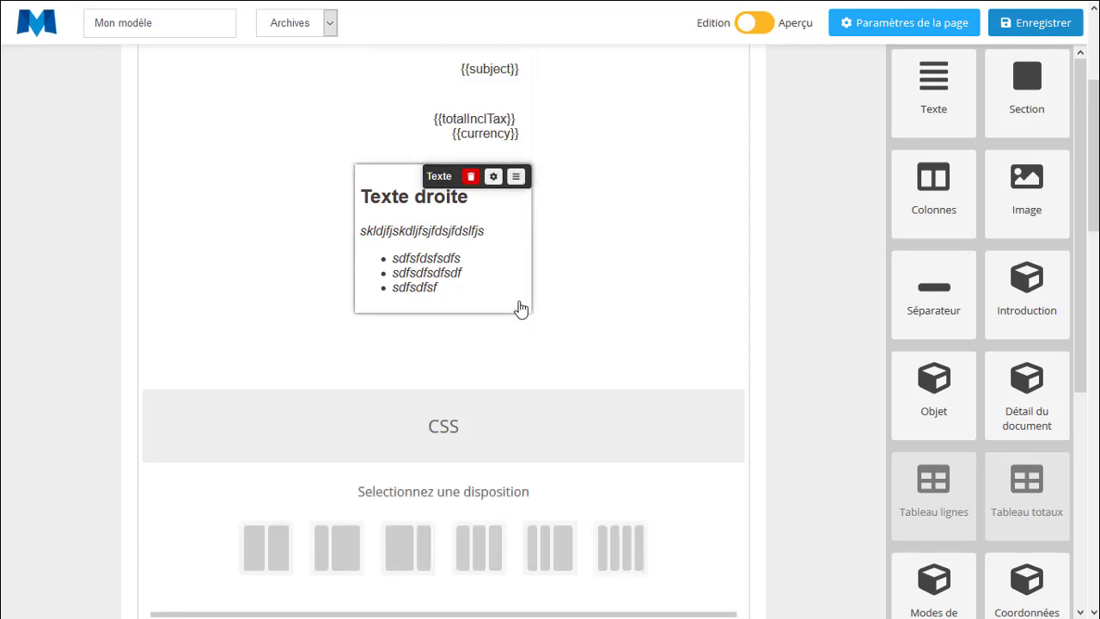
scroll(516, 248, up, 1)
scroll(516, 249, up, 4)
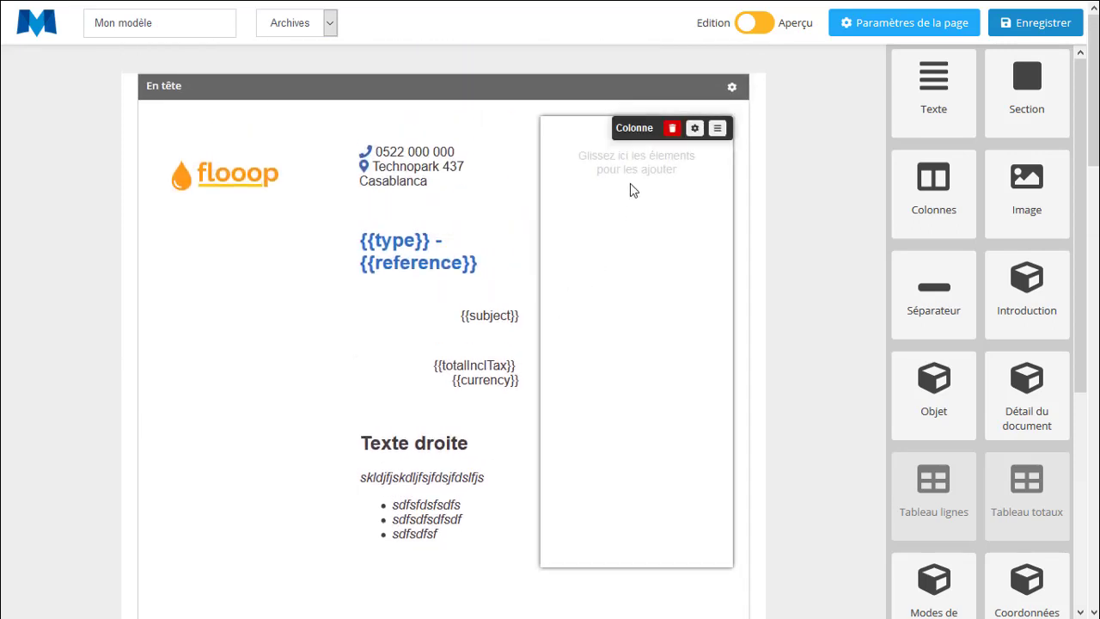
click(674, 129)
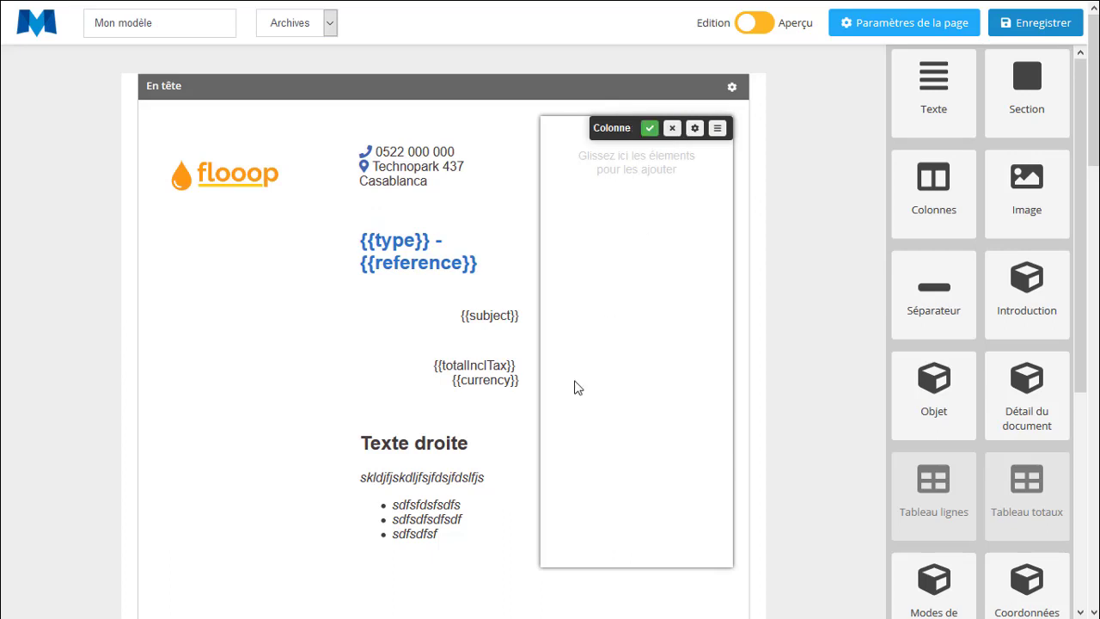
click(650, 128)
Delete the "Texte droite" text block and the empty columns block below the CSS block
click(664, 384)
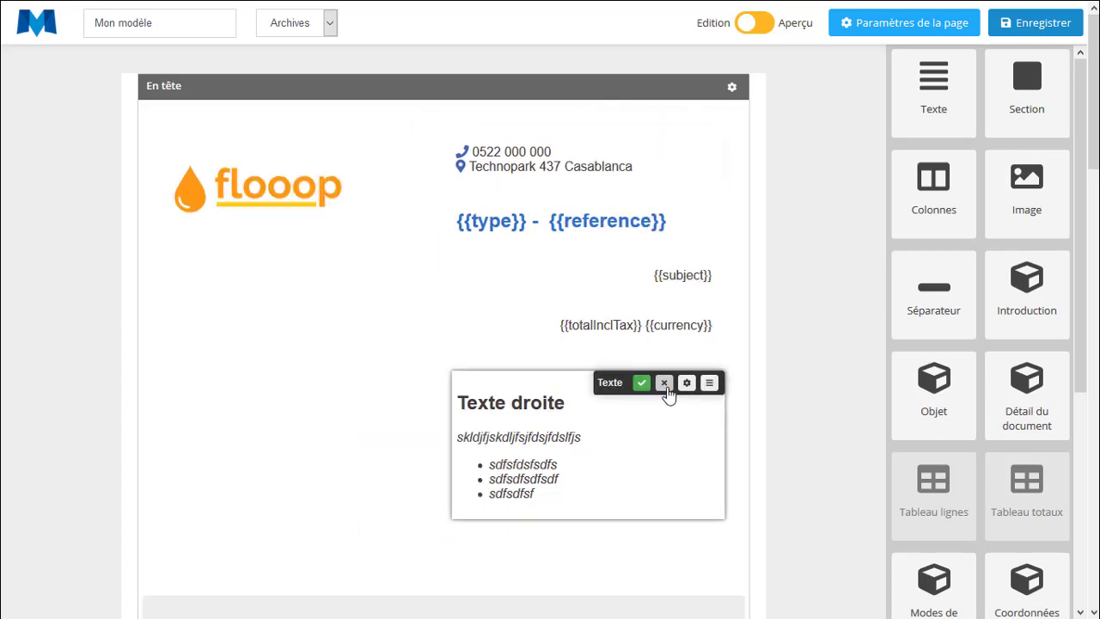
click(644, 384)
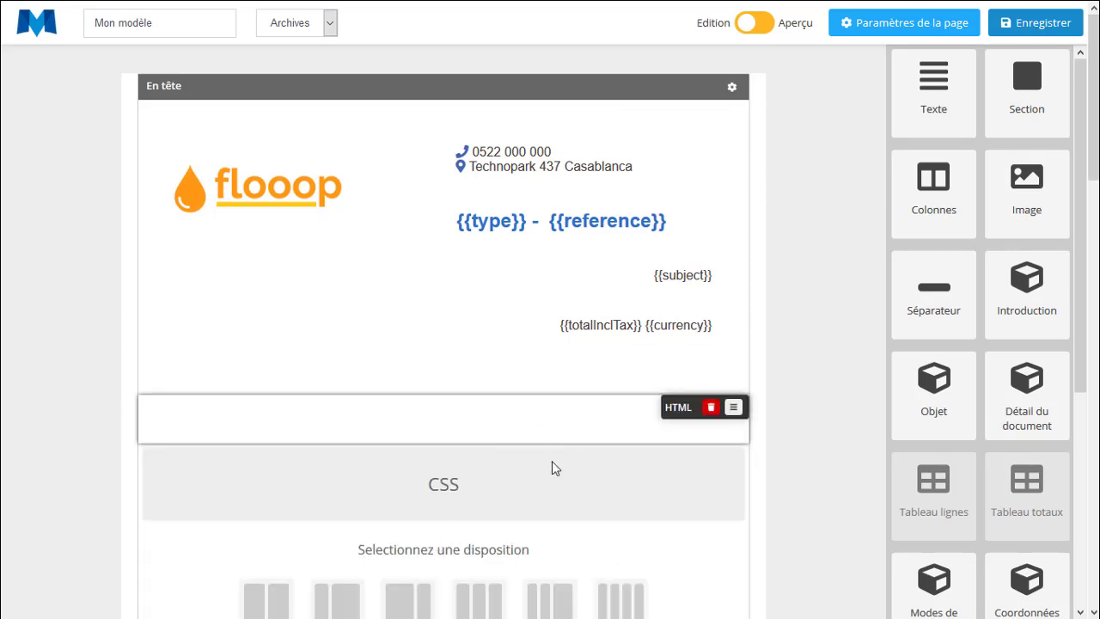
scroll(542, 516, down, 1)
scroll(535, 535, down, 2)
click(682, 298)
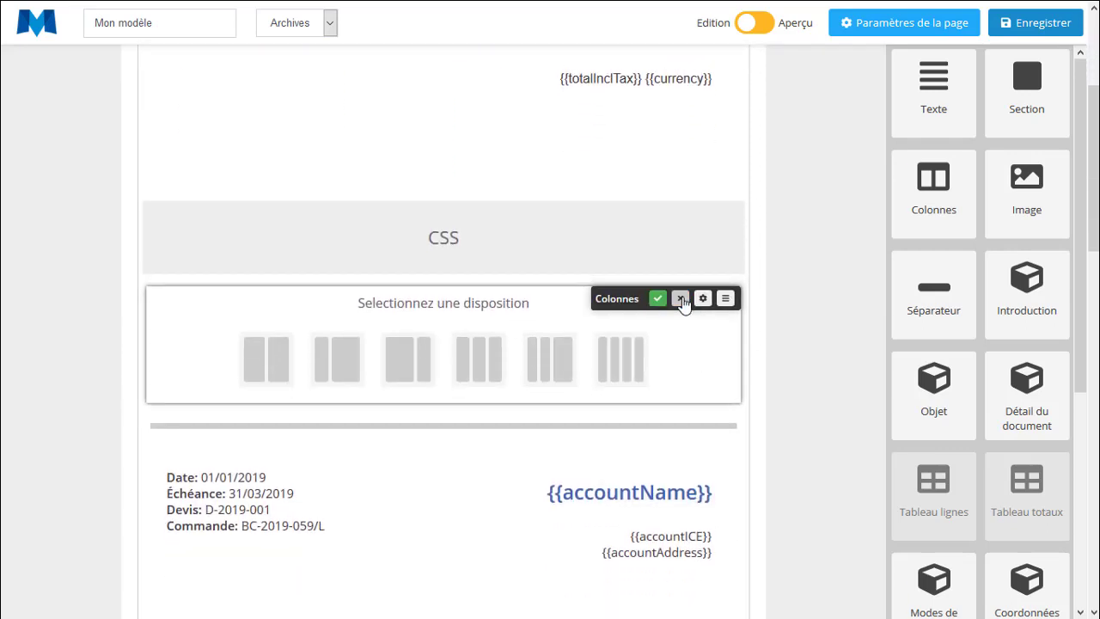
click(658, 301)
scroll(629, 284, up, 3)
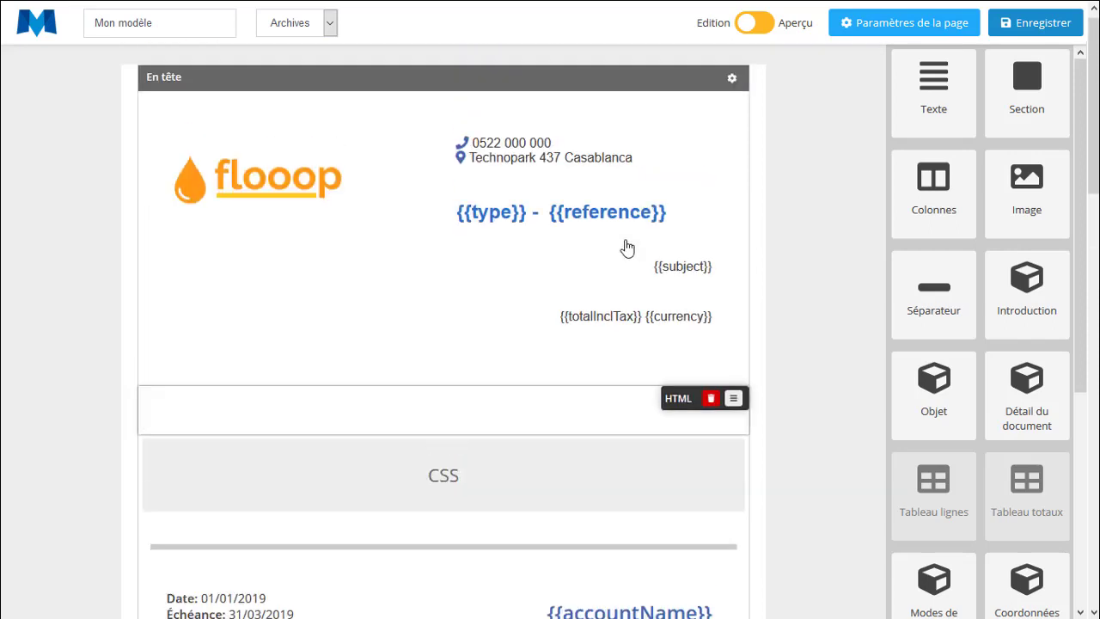
Preview the document's header, examine its contact details and title, and inspect the contact block's HTML code
click(752, 23)
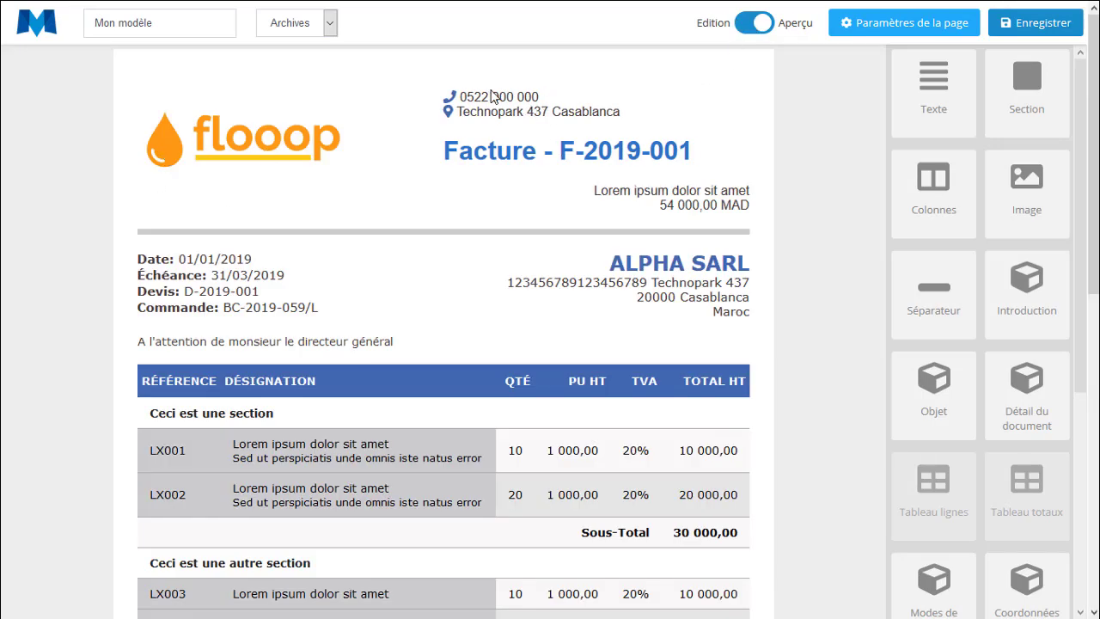
drag(492, 97, 683, 160)
click(513, 105)
drag(460, 153, 694, 154)
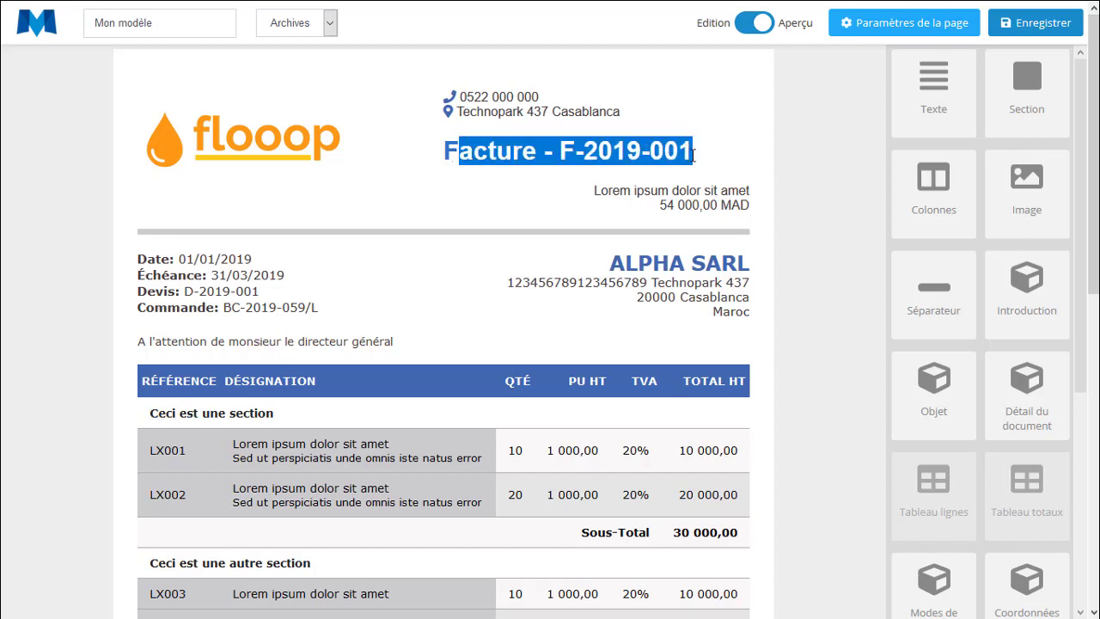
click(754, 29)
click(598, 169)
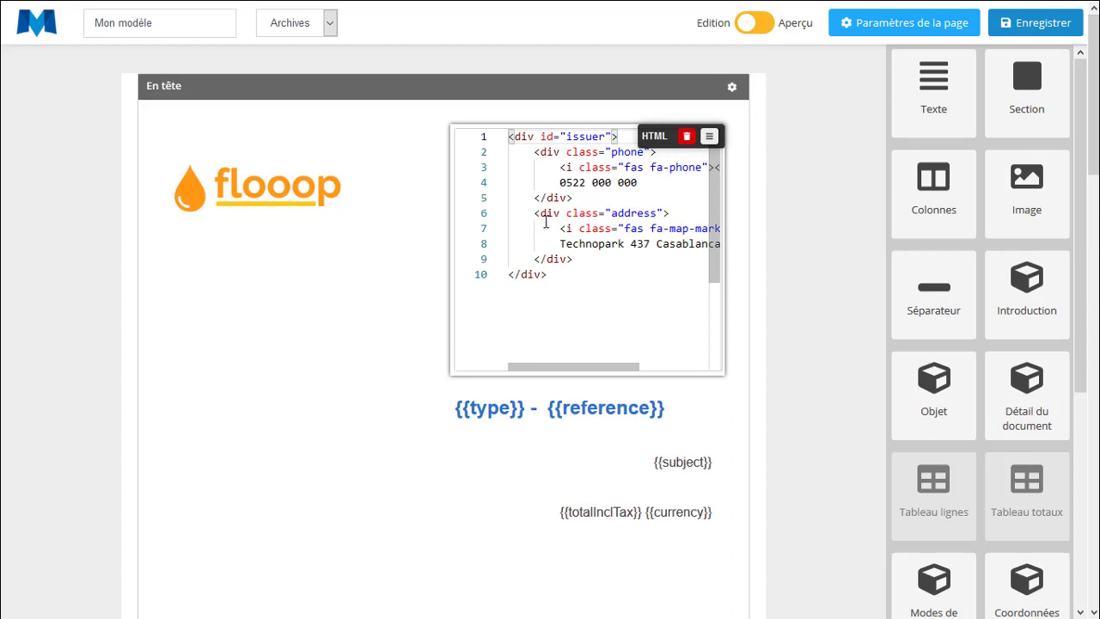
click(768, 211)
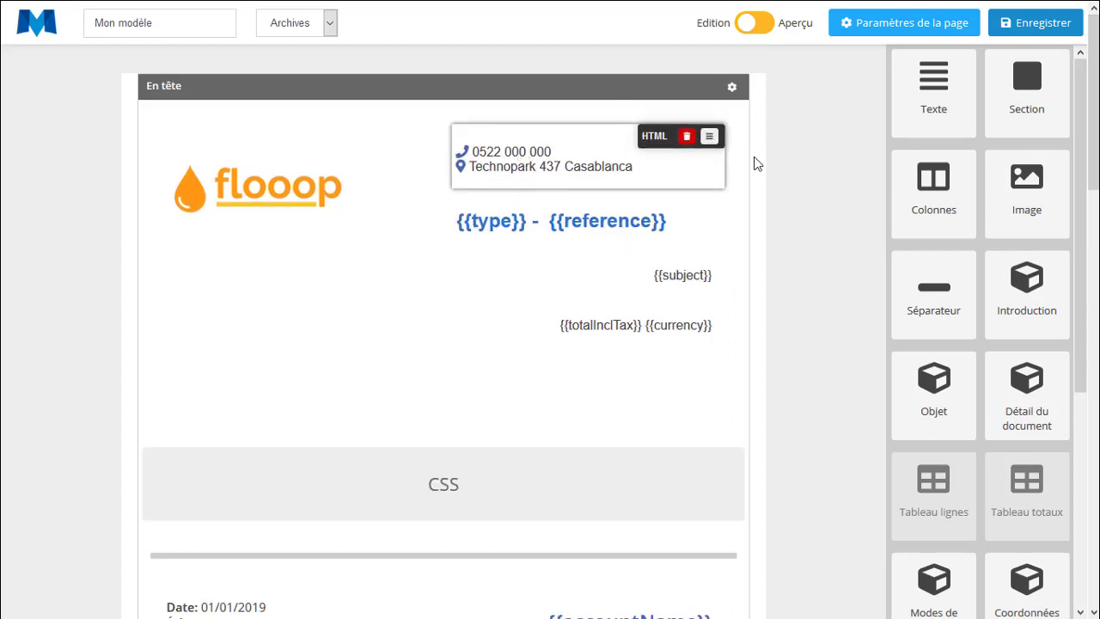
Add a section above the contact details in the header's second column, move the contact block into it and right-align the section
drag(1007, 122, 597, 148)
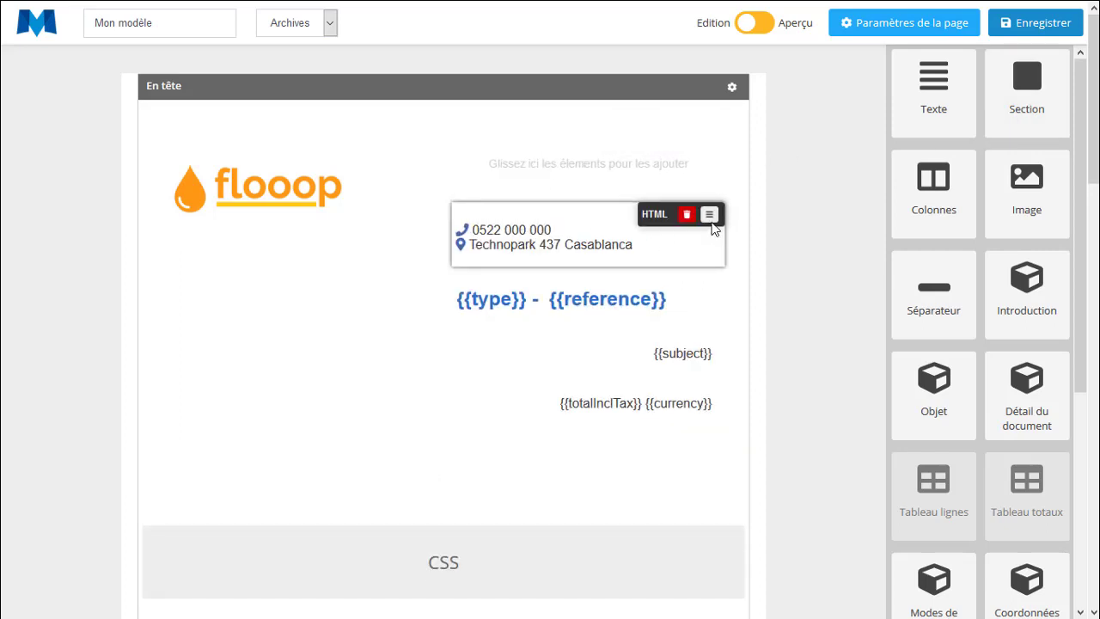
drag(712, 228, 710, 170)
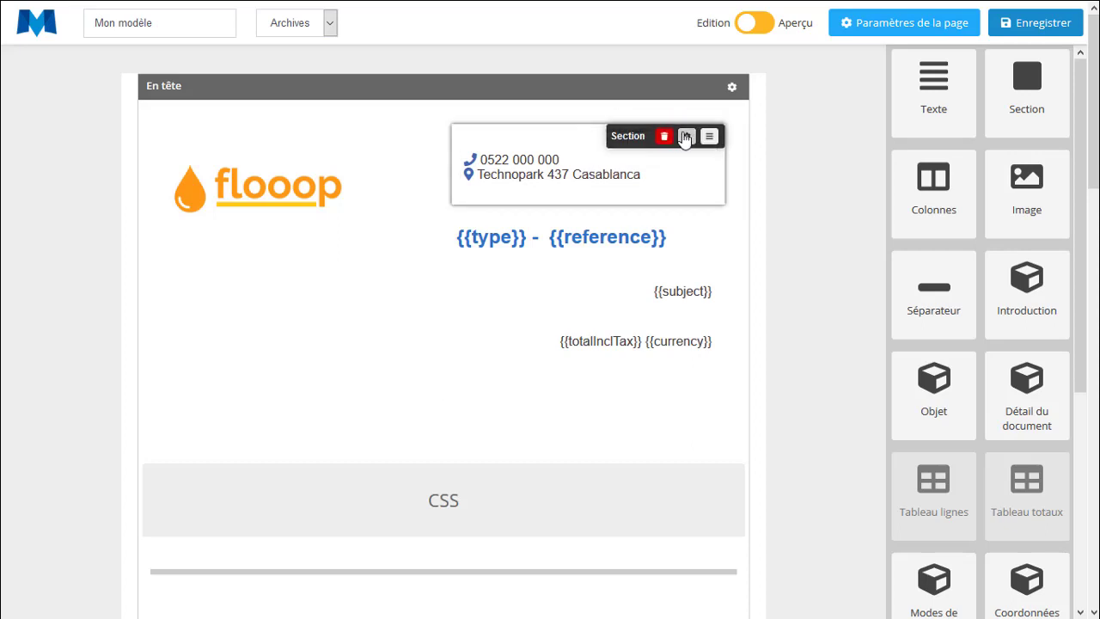
click(685, 136)
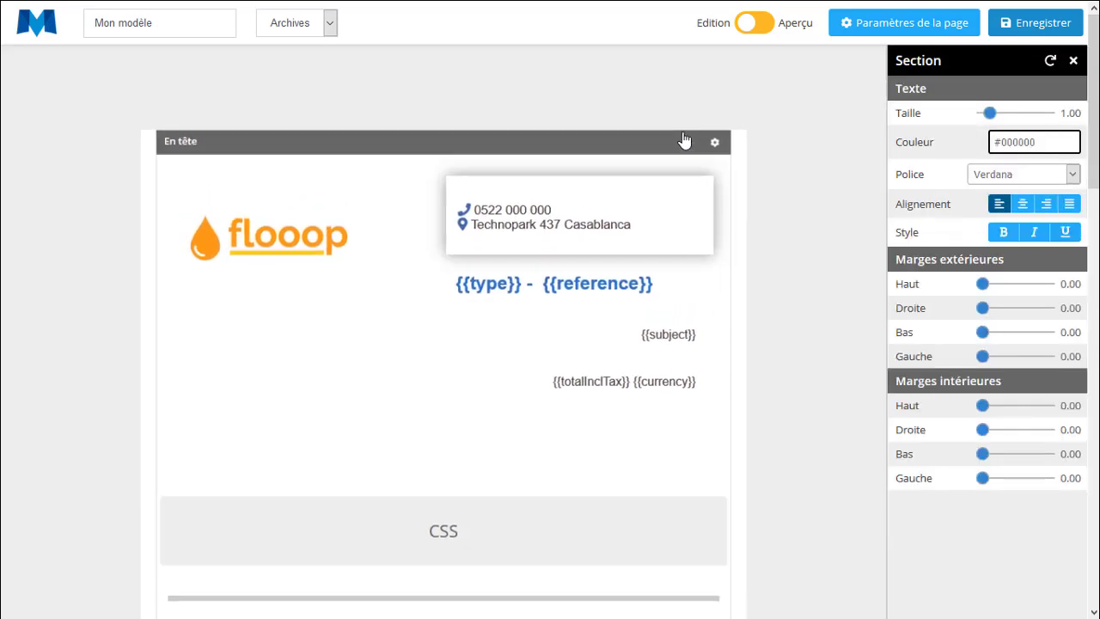
click(1045, 208)
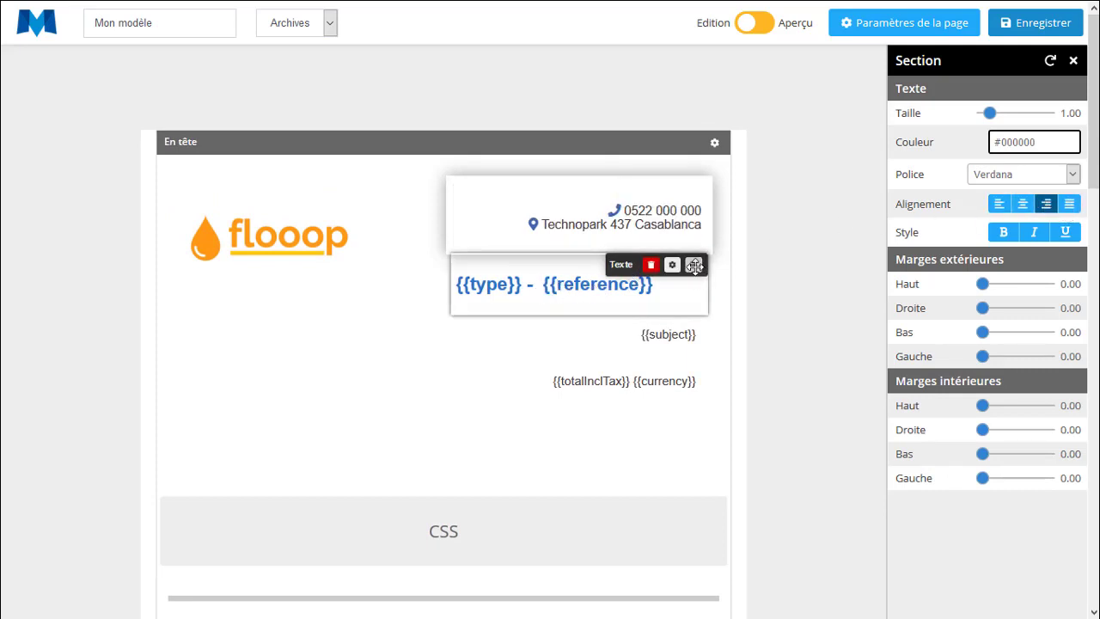
Move the {{type}} - {{reference}} text, the {{subject}} block and the {{totalInclTax}} {{currency}} section into the new right-aligned section, below the contact details
drag(695, 265, 690, 234)
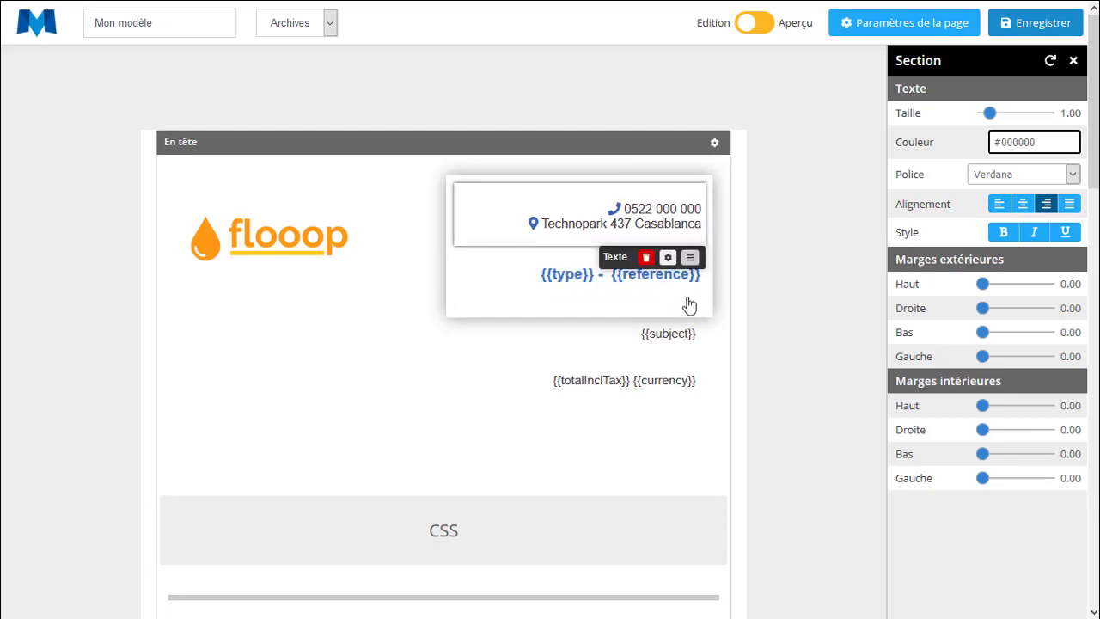
drag(685, 334, 690, 310)
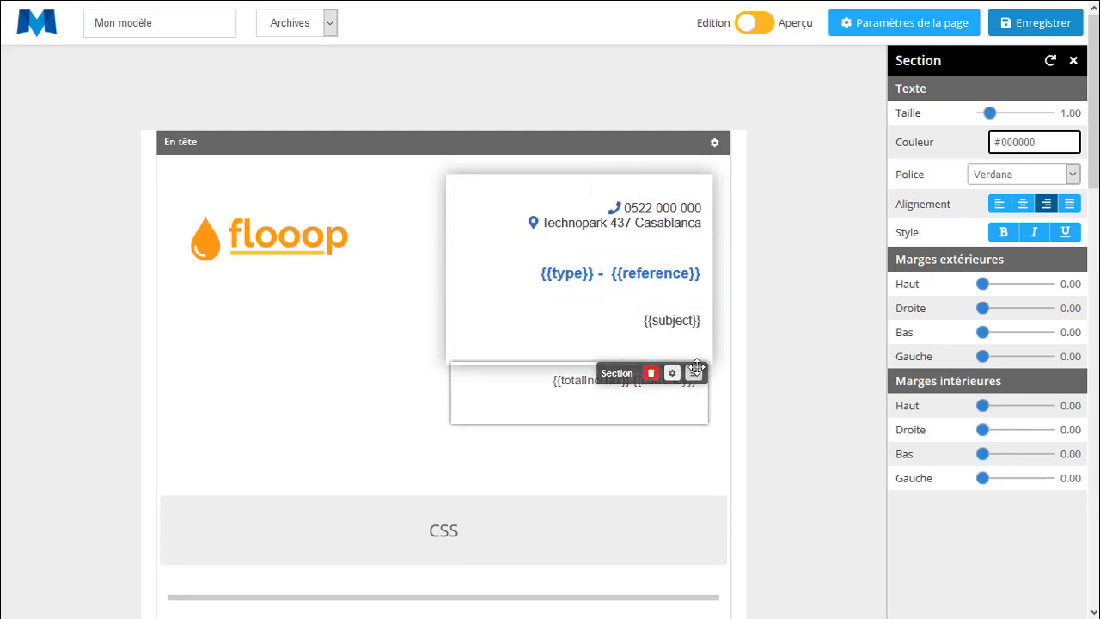
drag(695, 374, 696, 352)
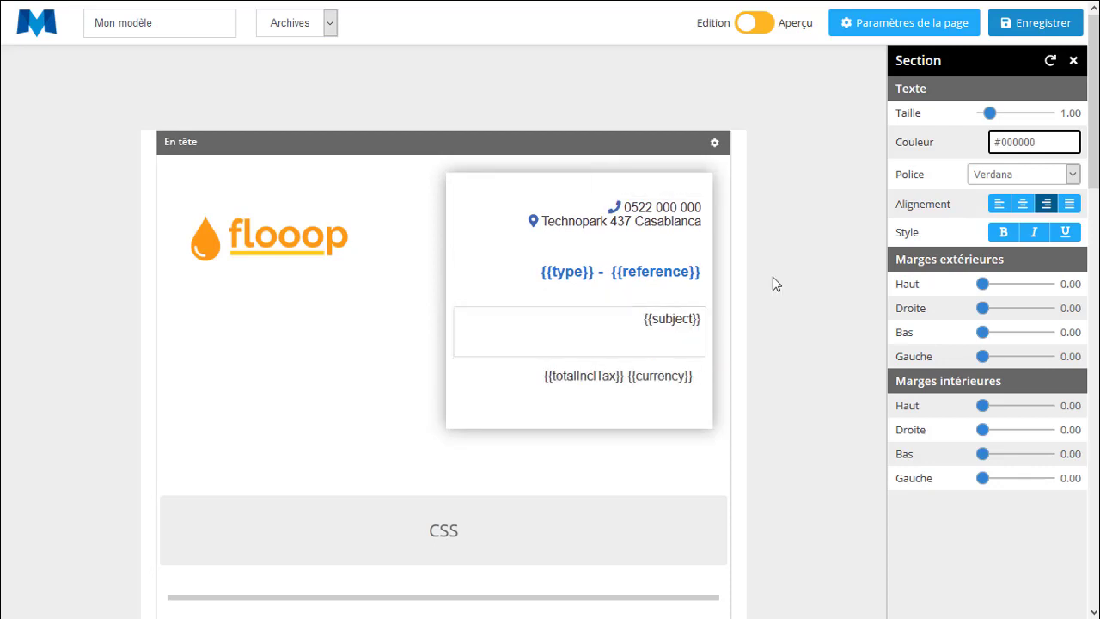
Set the {{type}} - {{reference}} text's size to 1.35 and its colour to orange #e8a81b
click(567, 274)
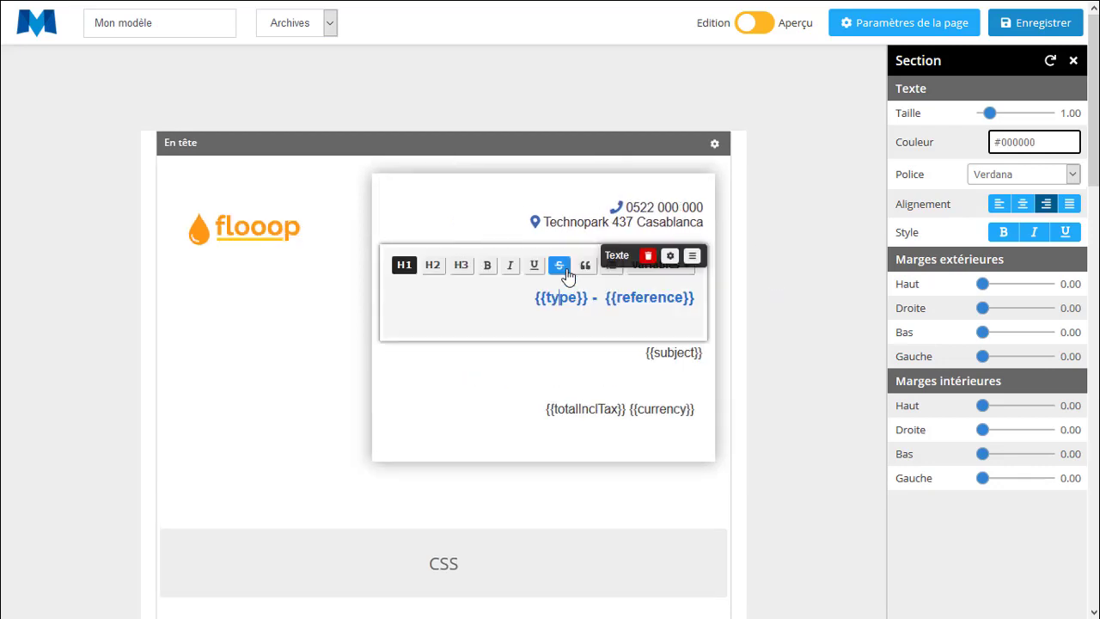
drag(531, 305, 707, 307)
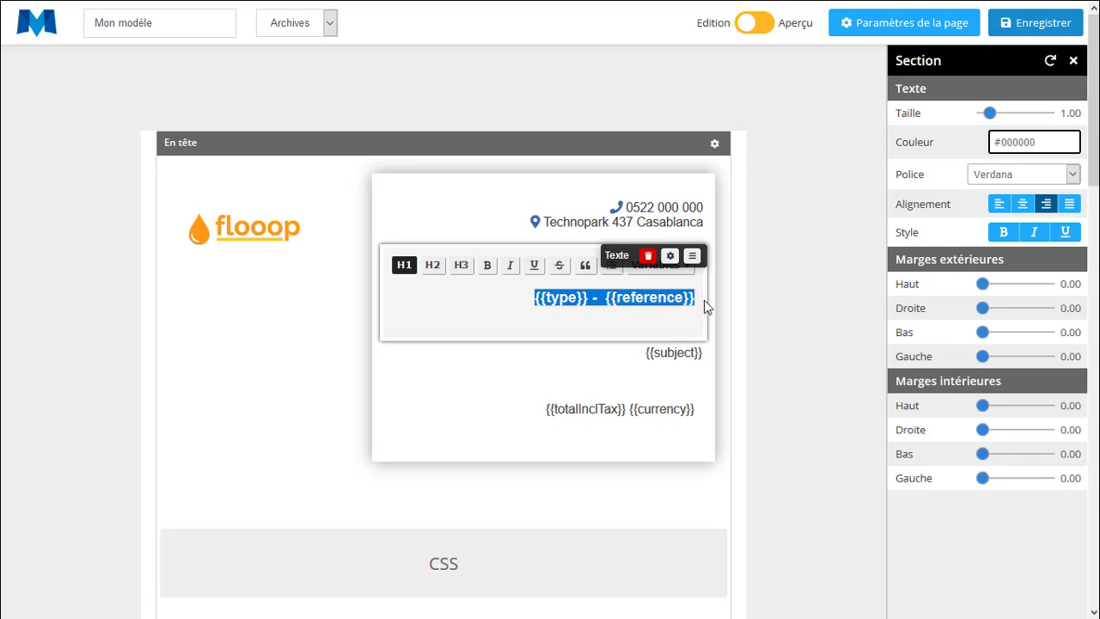
click(670, 256)
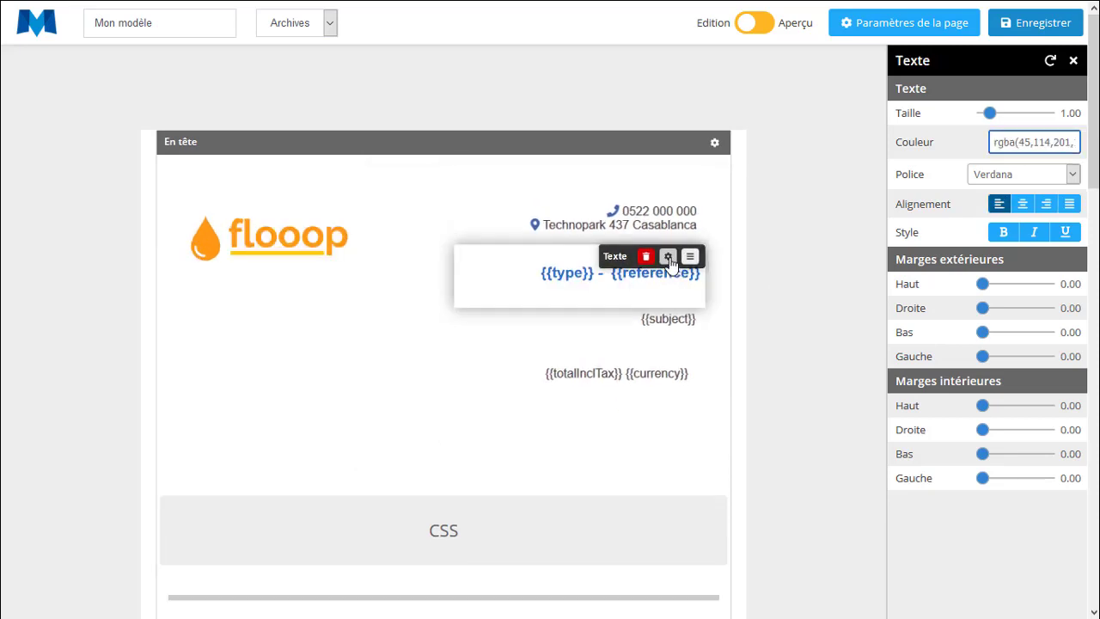
drag(992, 116, 999, 115)
drag(990, 123, 997, 125)
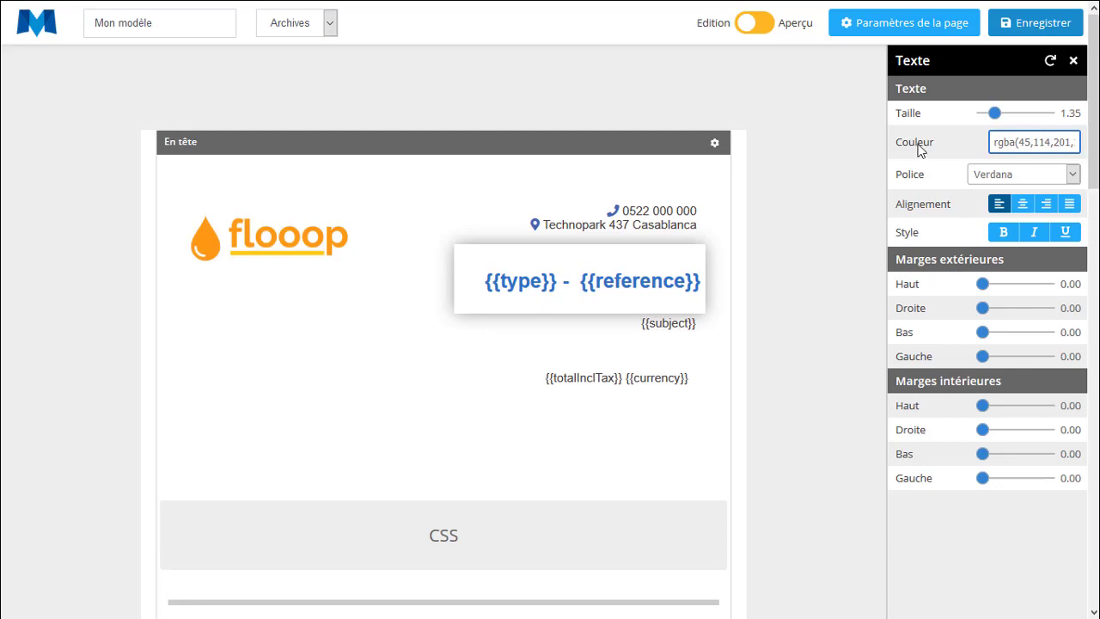
click(1069, 142)
mouse_move(986, 172)
mouse_down()
mouse_move(975, 177)
mouse_move(1078, 177)
mouse_move(979, 176)
mouse_up()
click(1037, 226)
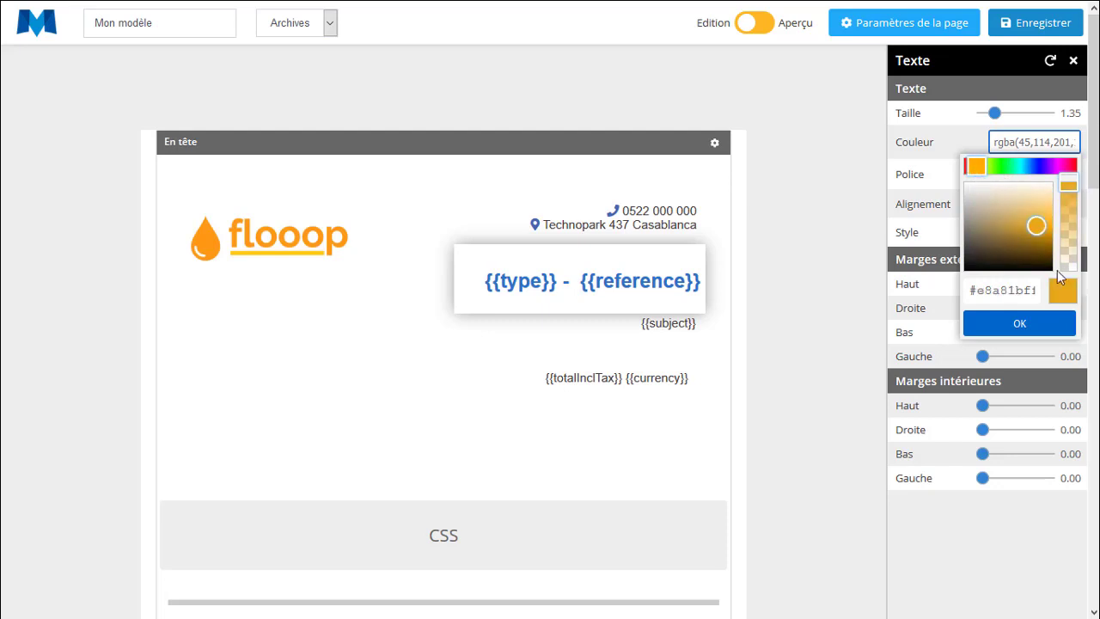
click(1049, 325)
click(867, 321)
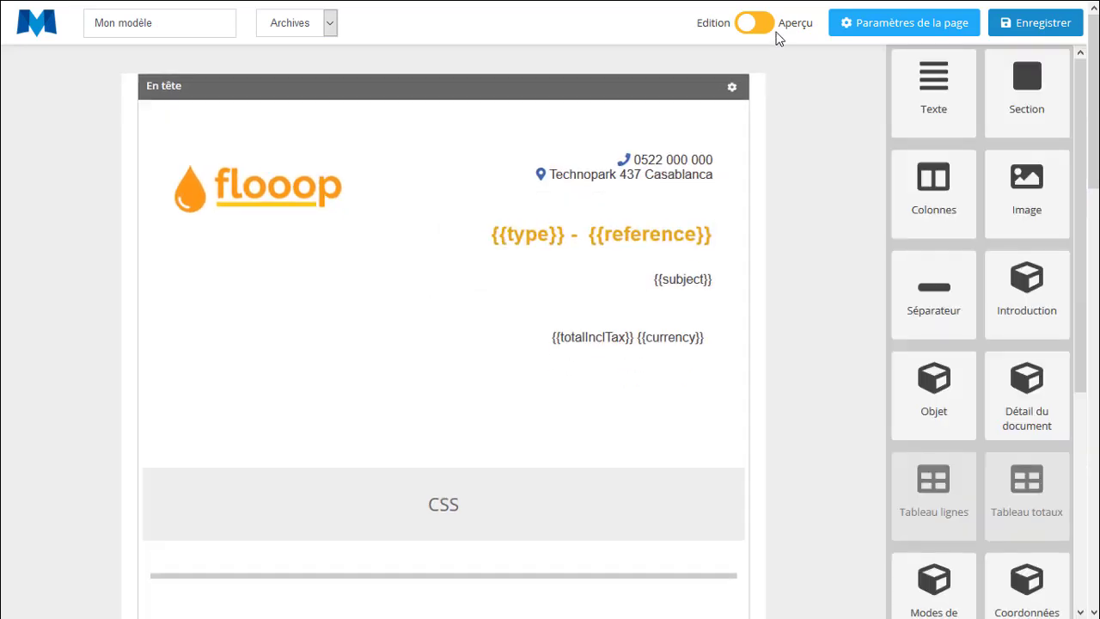
Preview the document to examine how the enlarged orange title fits in the header
click(771, 26)
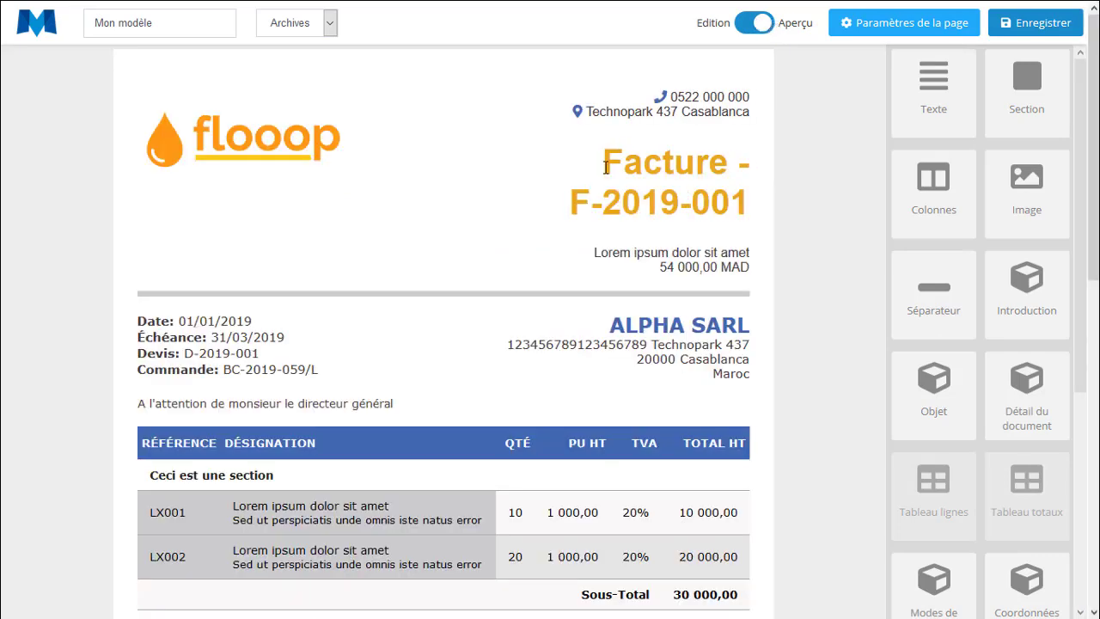
drag(605, 167, 746, 210)
click(762, 26)
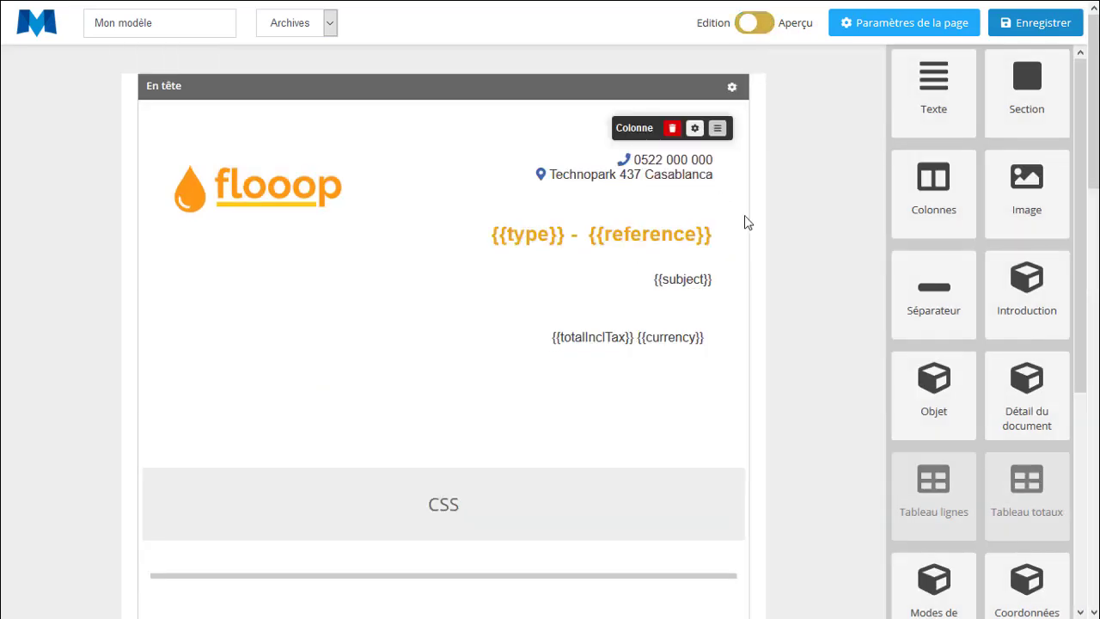
Set the {{type}} - {{reference}} text's size to 1.05 and check the title in the preview
click(679, 215)
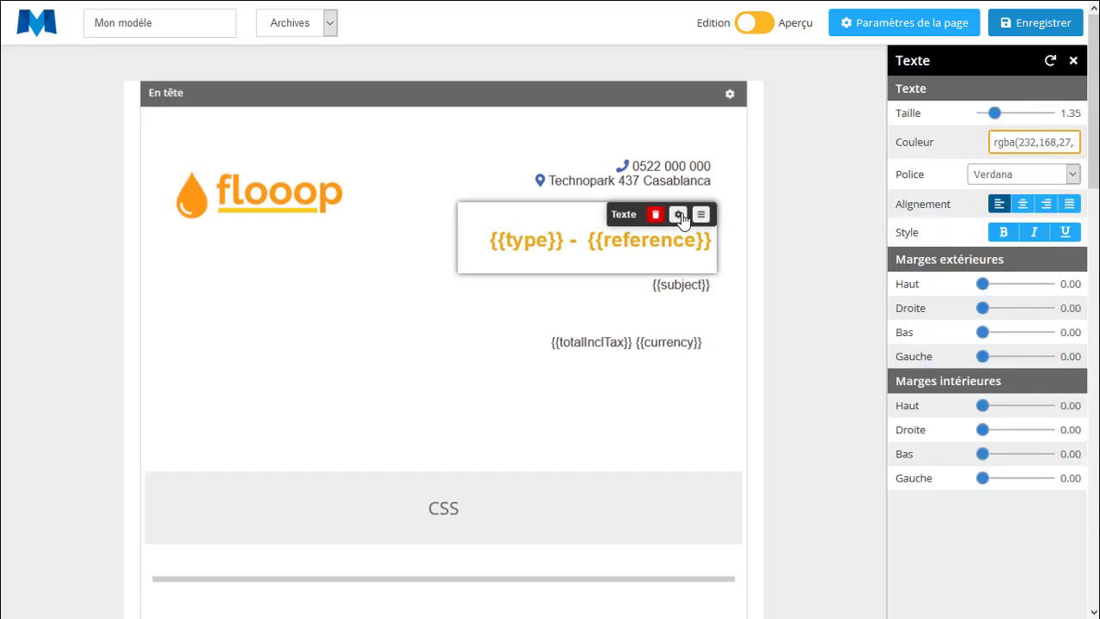
drag(996, 119, 991, 117)
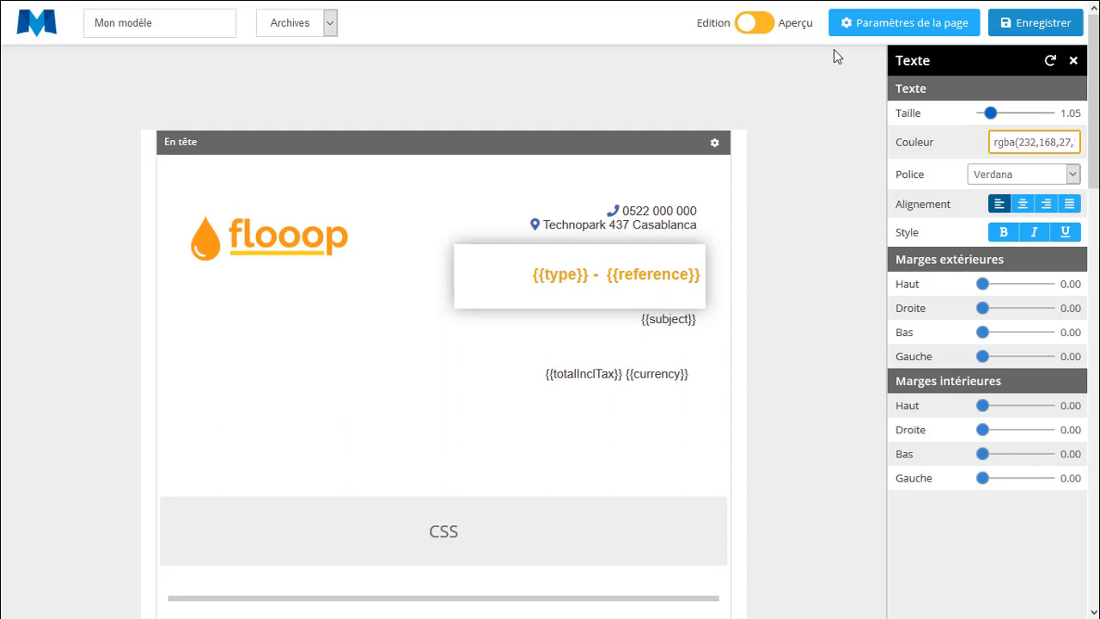
click(773, 31)
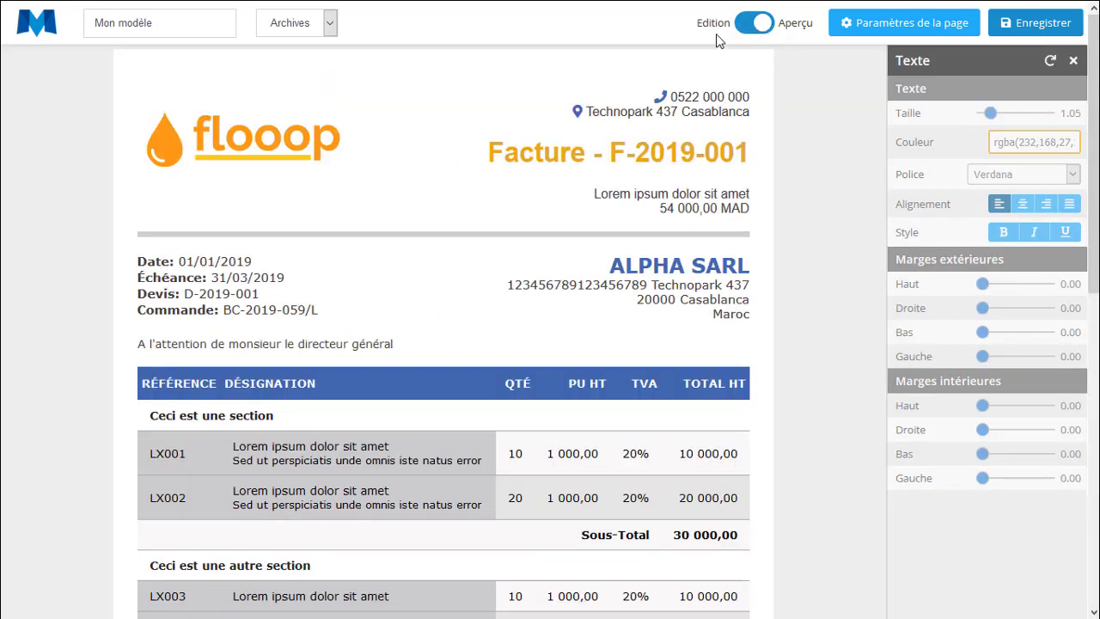
click(755, 31)
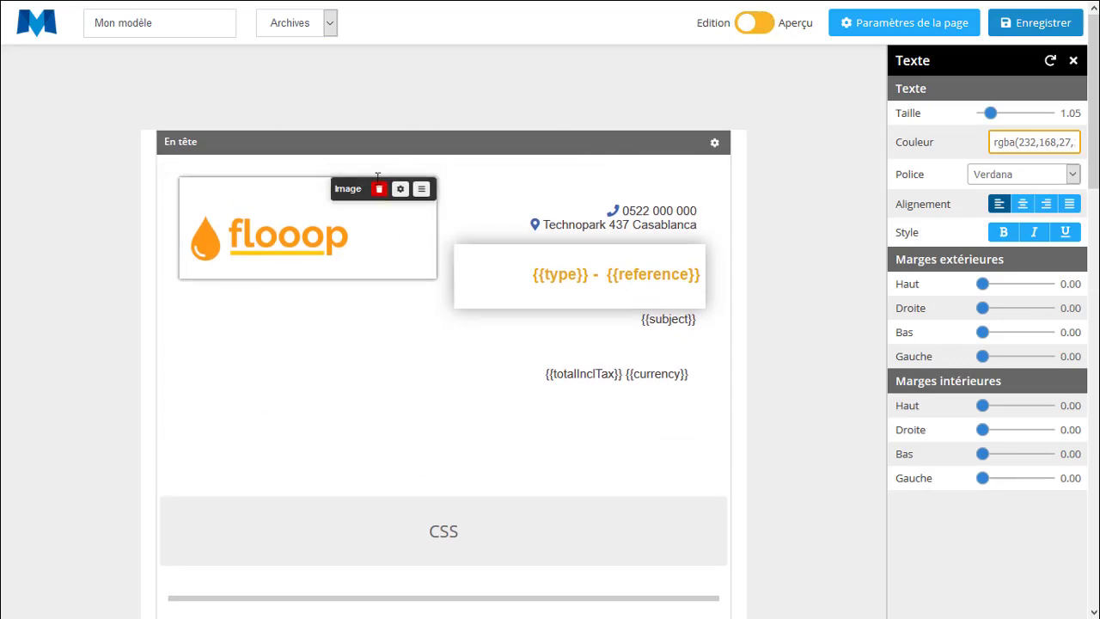
scroll(258, 371, down, 2)
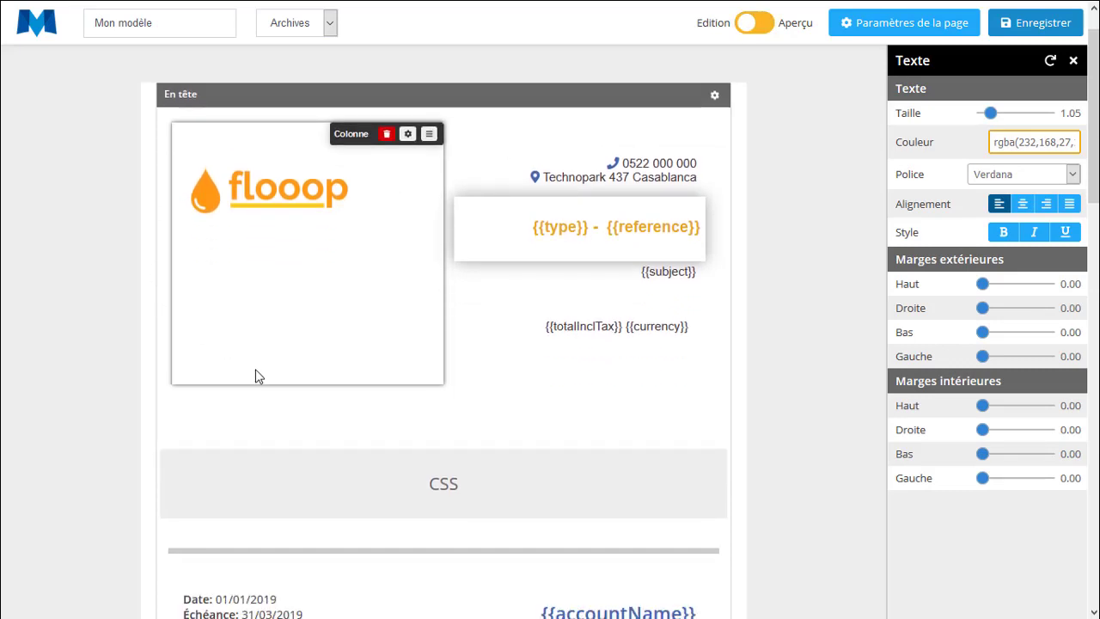
scroll(695, 344, up, 2)
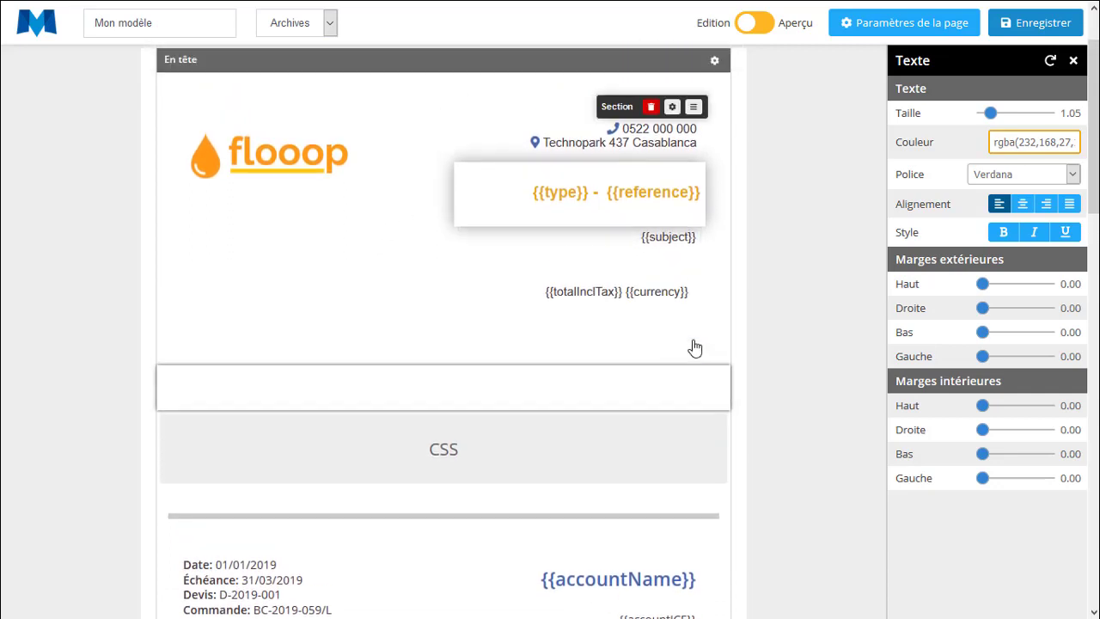
Insert a separator in the header below the {{totalInclTax}} {{currency}} section and set its size to 10
click(1074, 62)
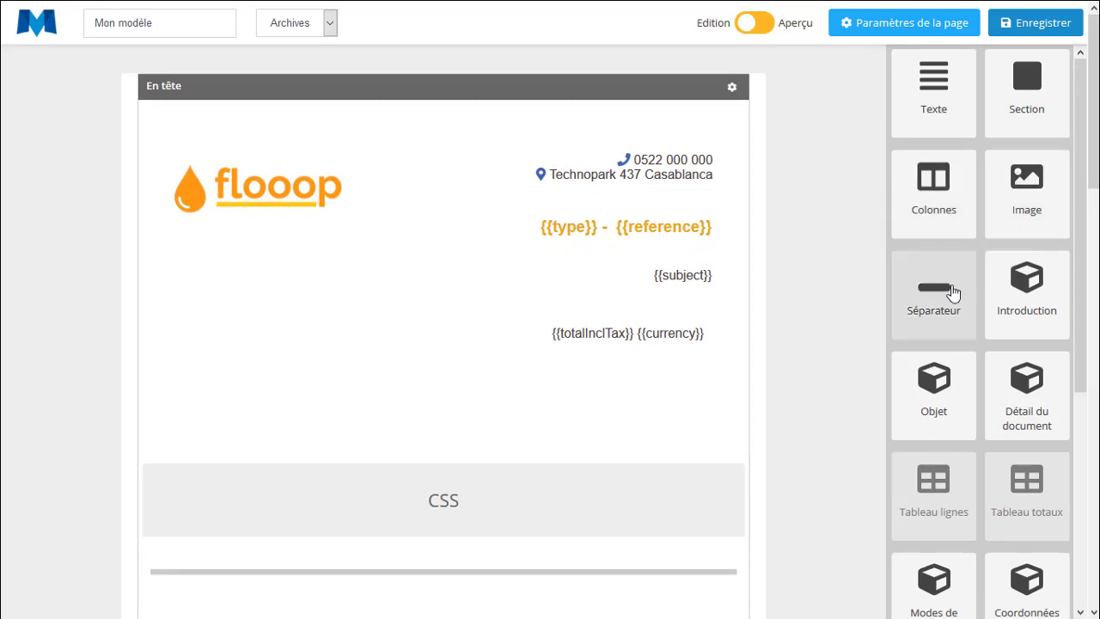
drag(951, 297, 523, 418)
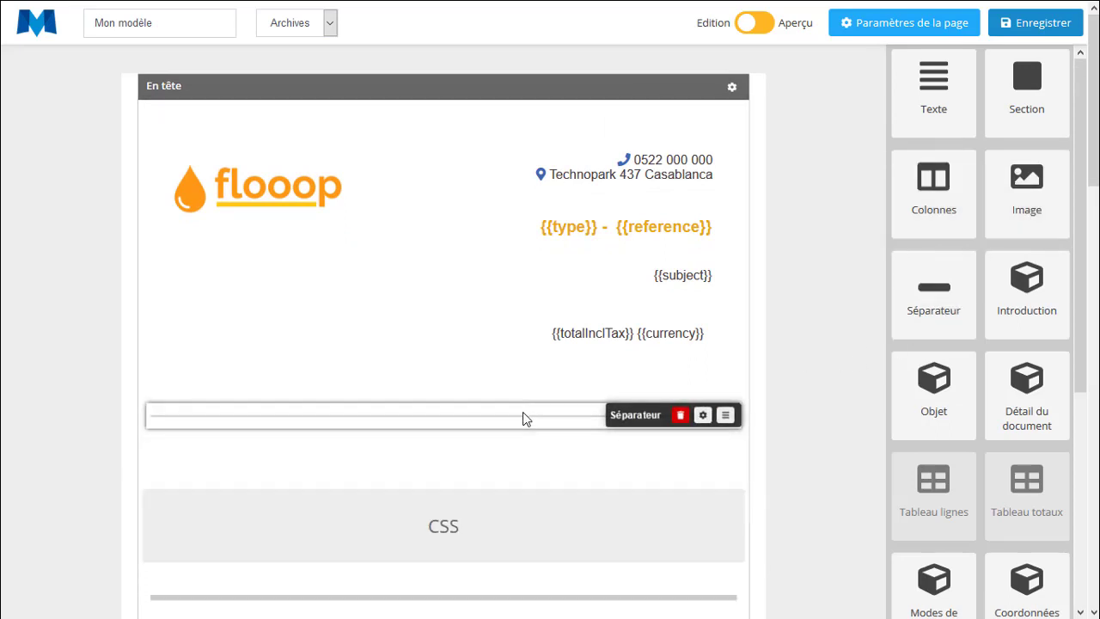
click(703, 418)
drag(995, 93, 1069, 93)
Set the new separator's colour to red #f2472e and check it in the preview
click(1038, 114)
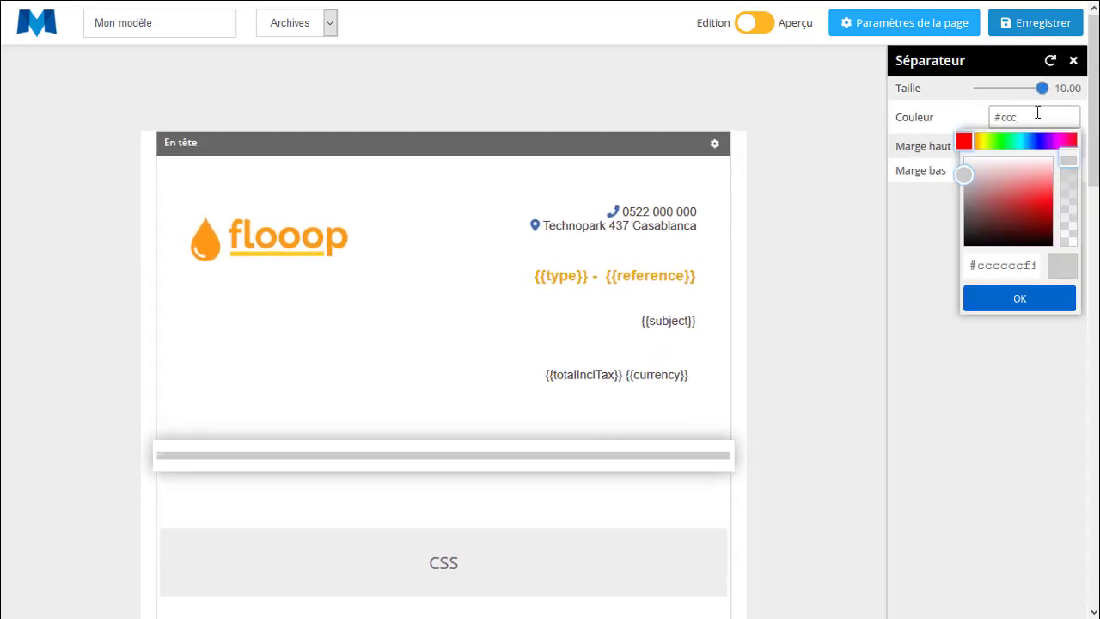
click(970, 144)
drag(984, 186, 1039, 203)
click(968, 144)
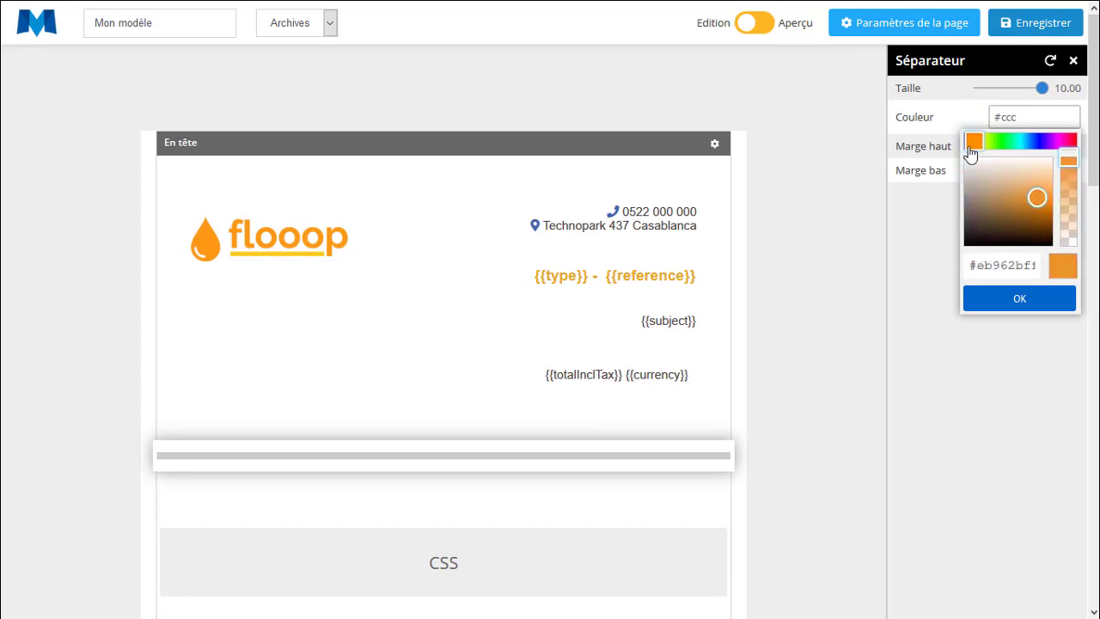
click(1042, 198)
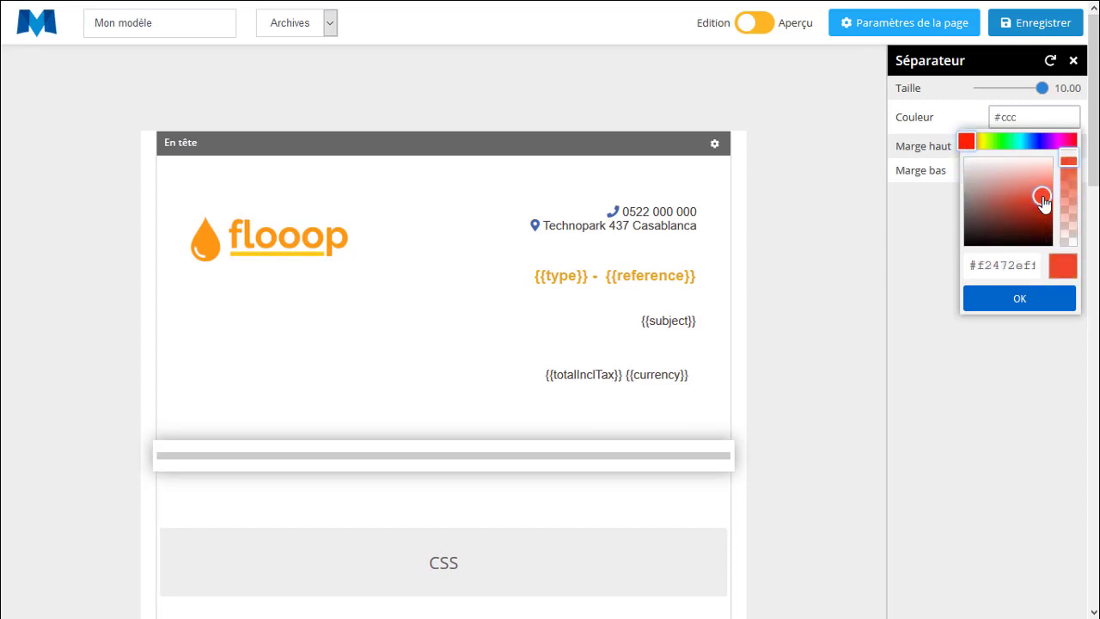
click(1008, 301)
click(761, 26)
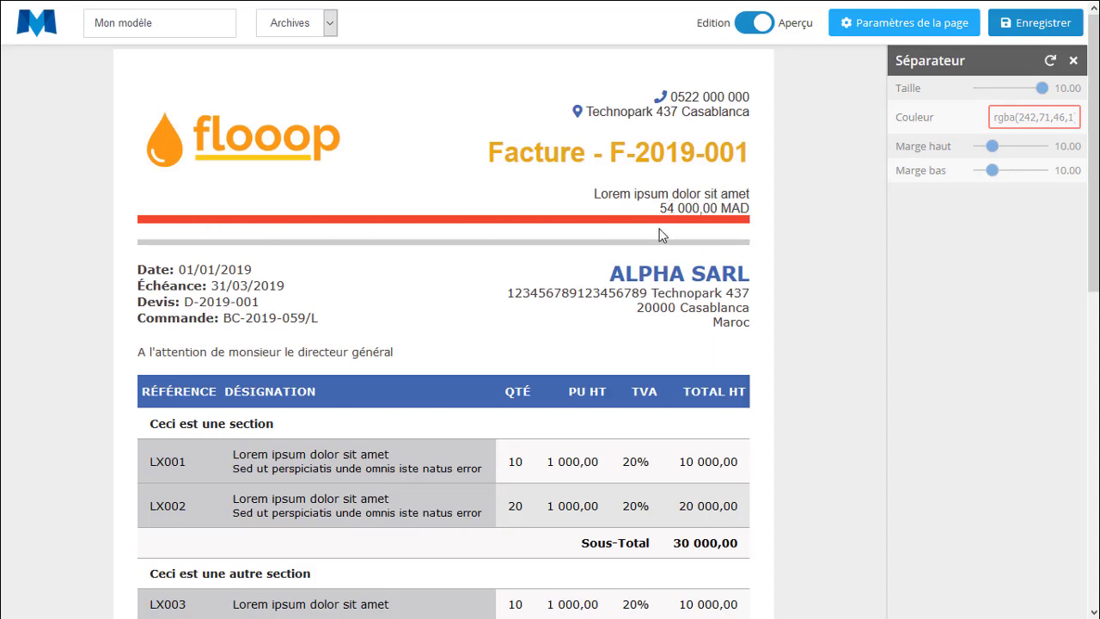
click(757, 24)
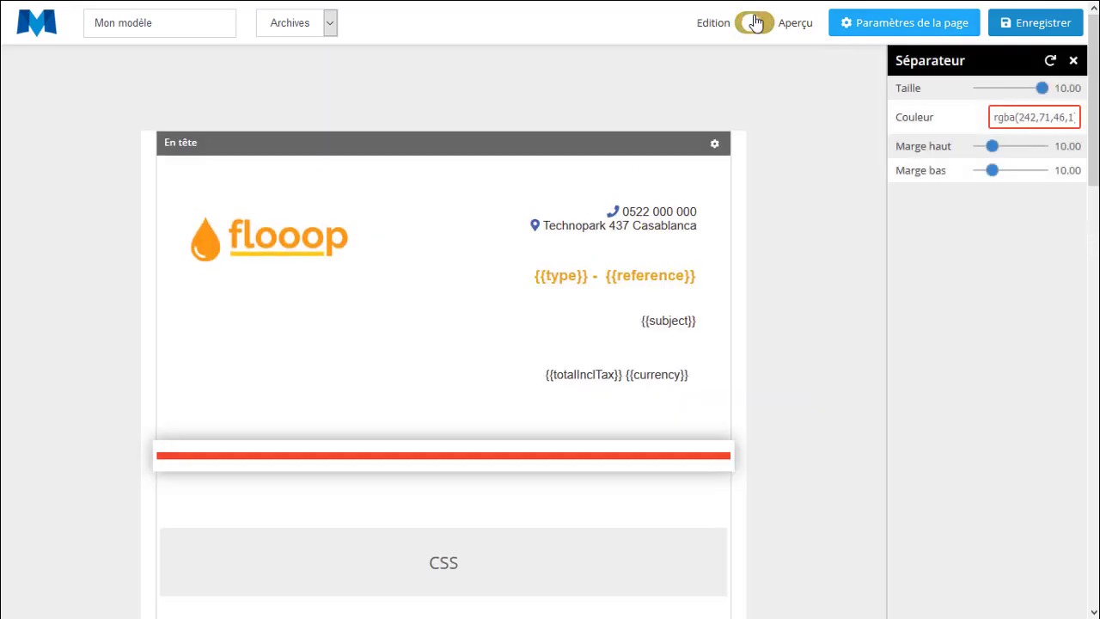
click(1072, 60)
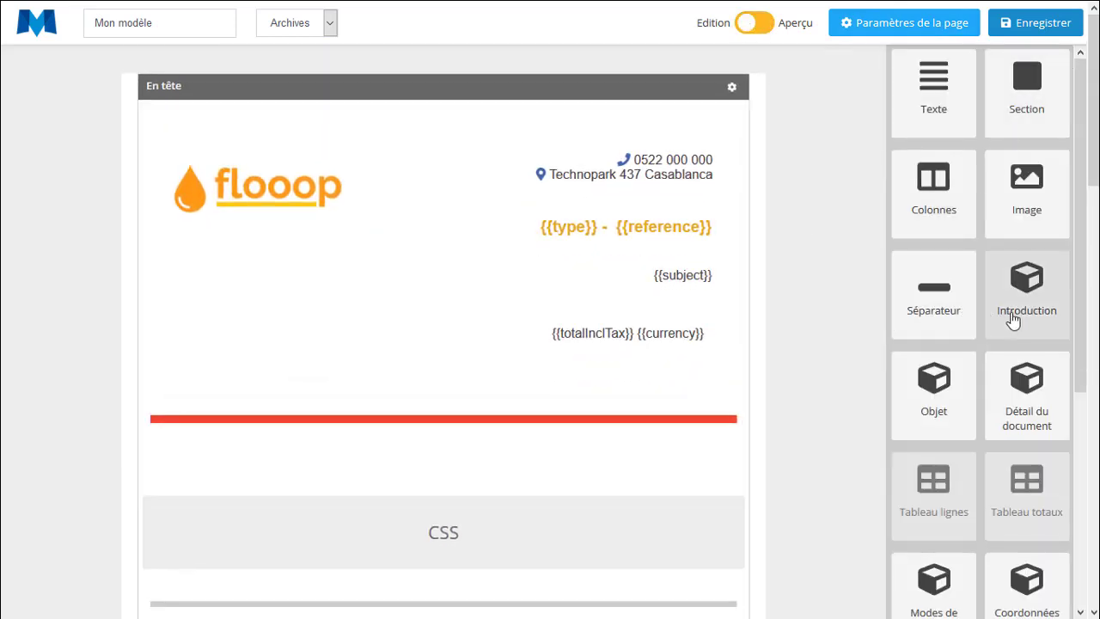
Add a second Introduction block next to the existing one in the Contenu area, and try to delete the duplicate
scroll(1021, 319, down, 3)
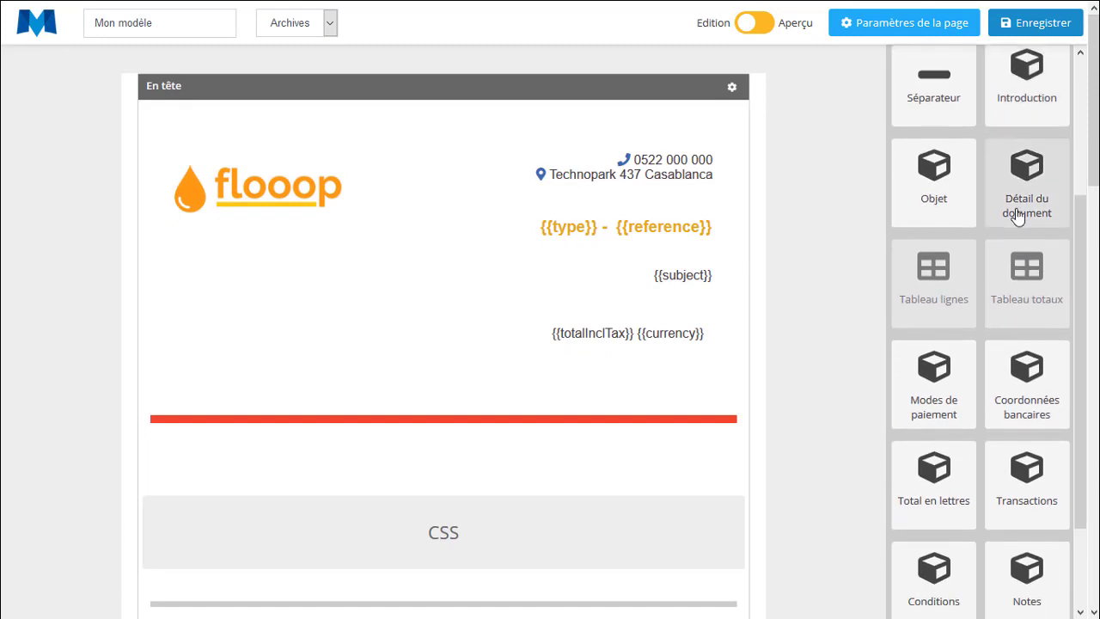
scroll(1014, 216, up, 1)
scroll(559, 392, down, 3)
scroll(559, 393, down, 3)
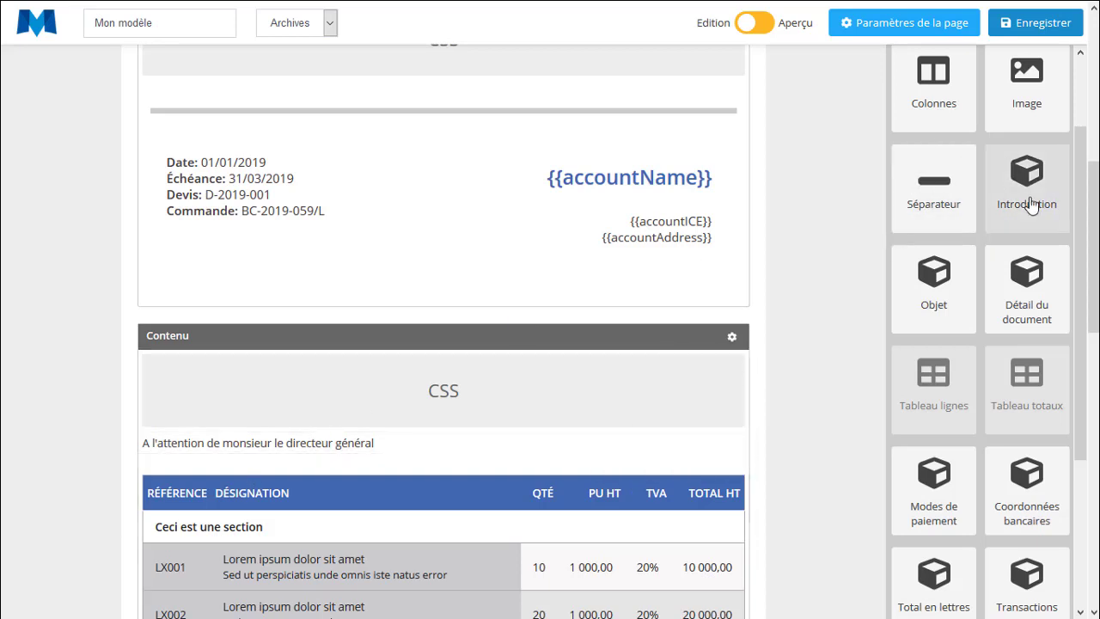
drag(1030, 203, 183, 488)
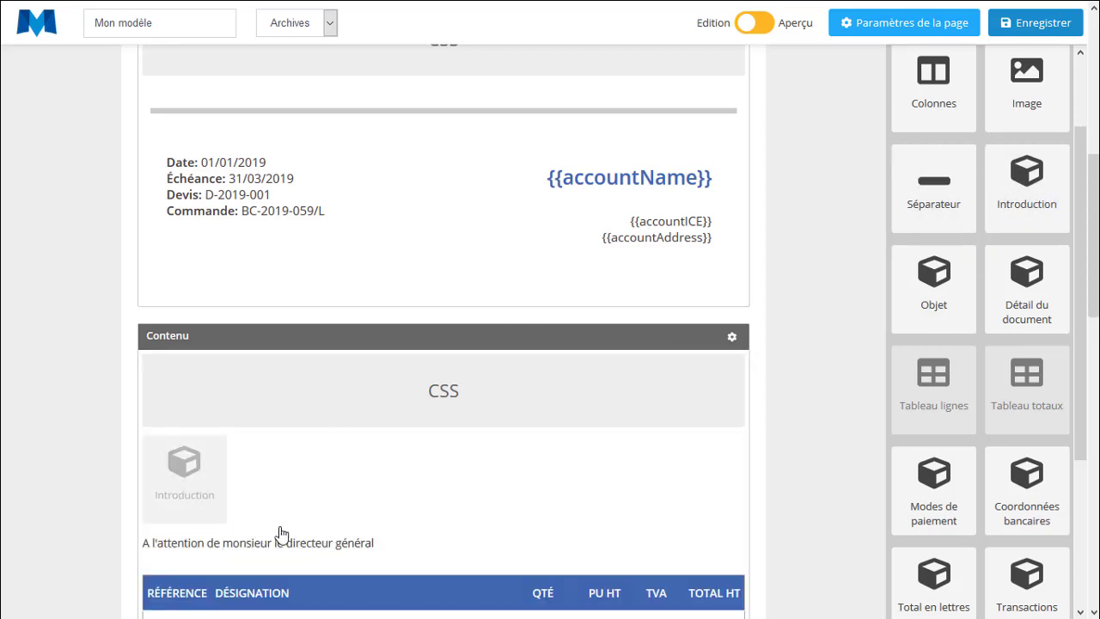
drag(279, 535, 507, 473)
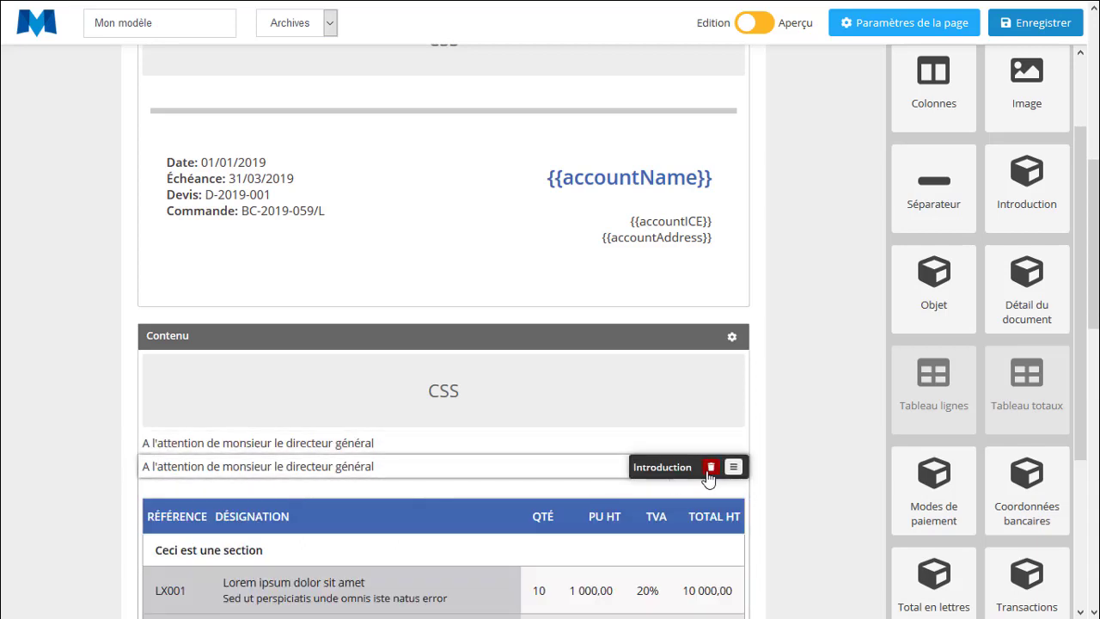
click(711, 469)
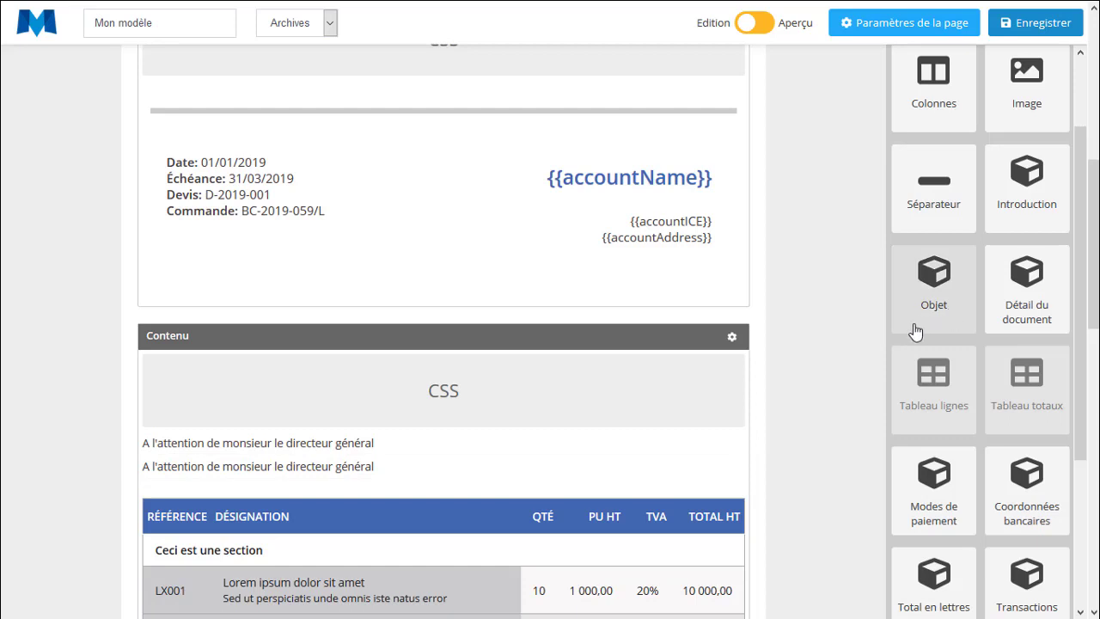
Delete the document detail block below the grey separator and insert a new Détail du document block in its place
scroll(936, 294, up, 2)
scroll(730, 285, up, 5)
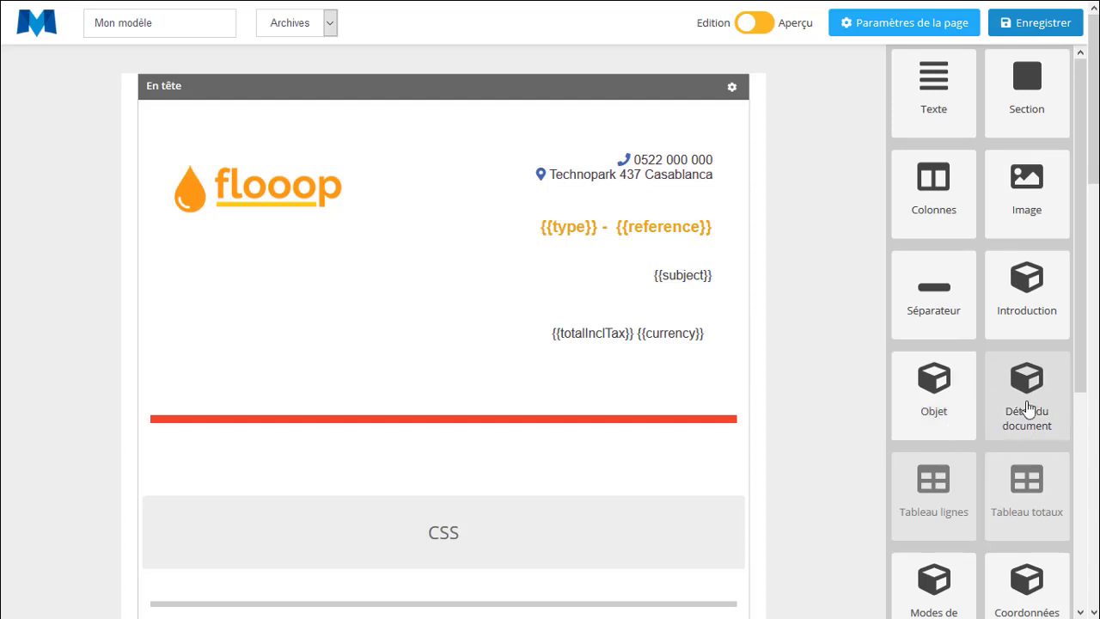
scroll(651, 418, down, 4)
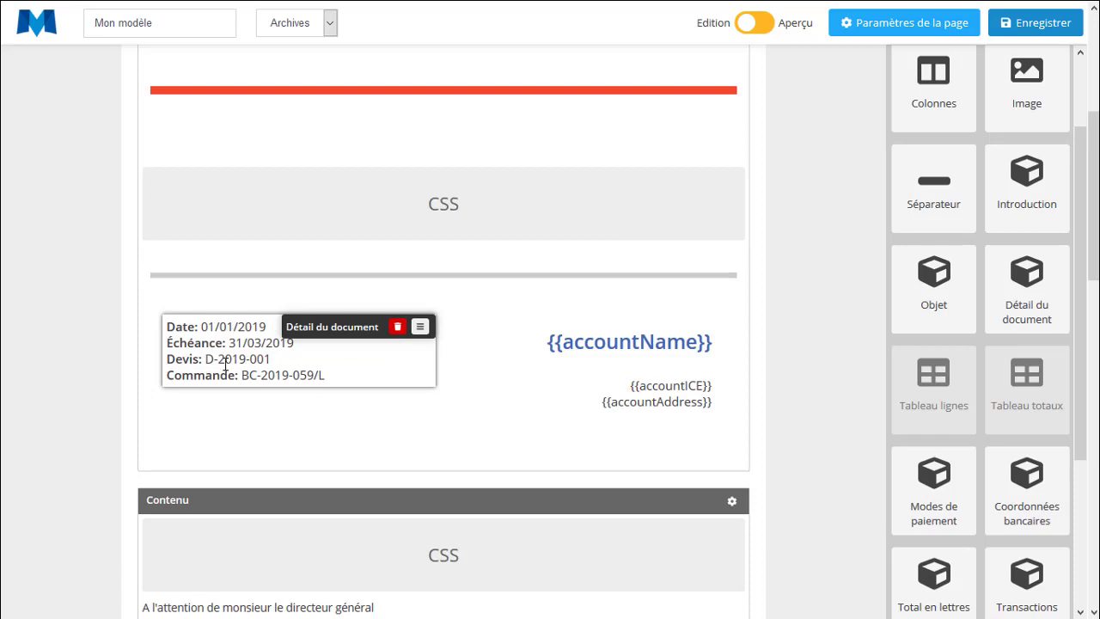
click(398, 328)
click(373, 331)
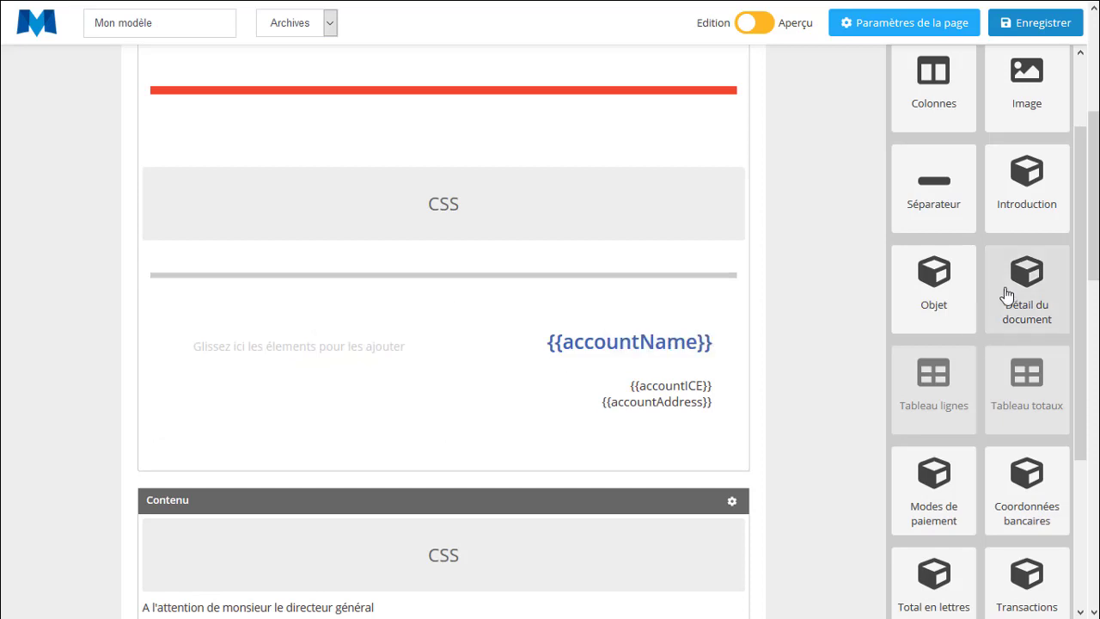
drag(1008, 295, 231, 407)
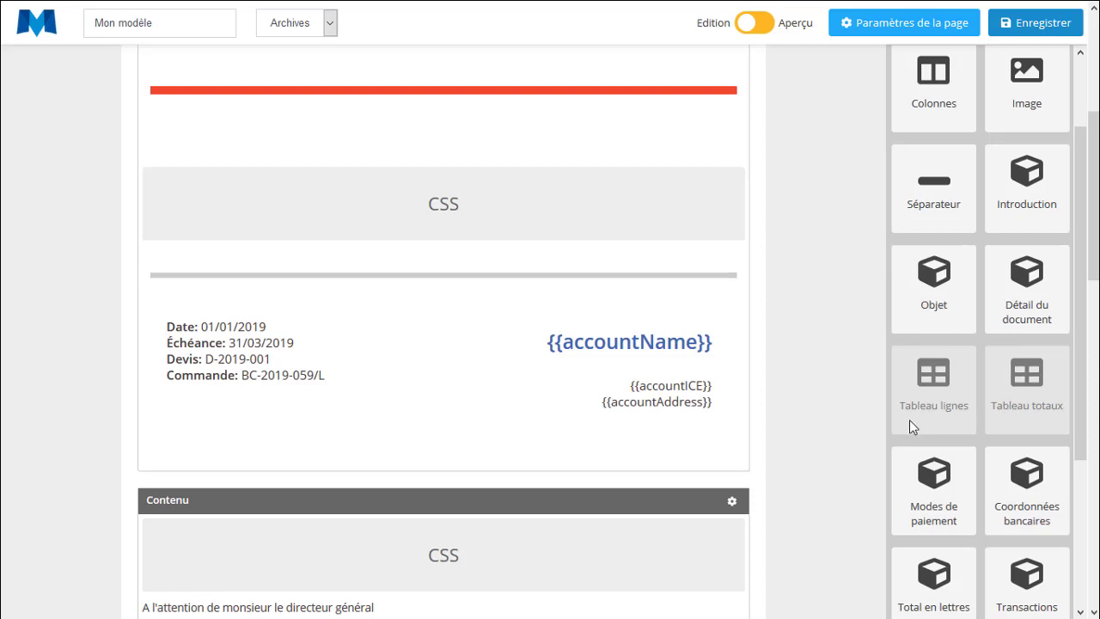
Open the {{accountName}} text for editing and look through the variables available for it
click(575, 348)
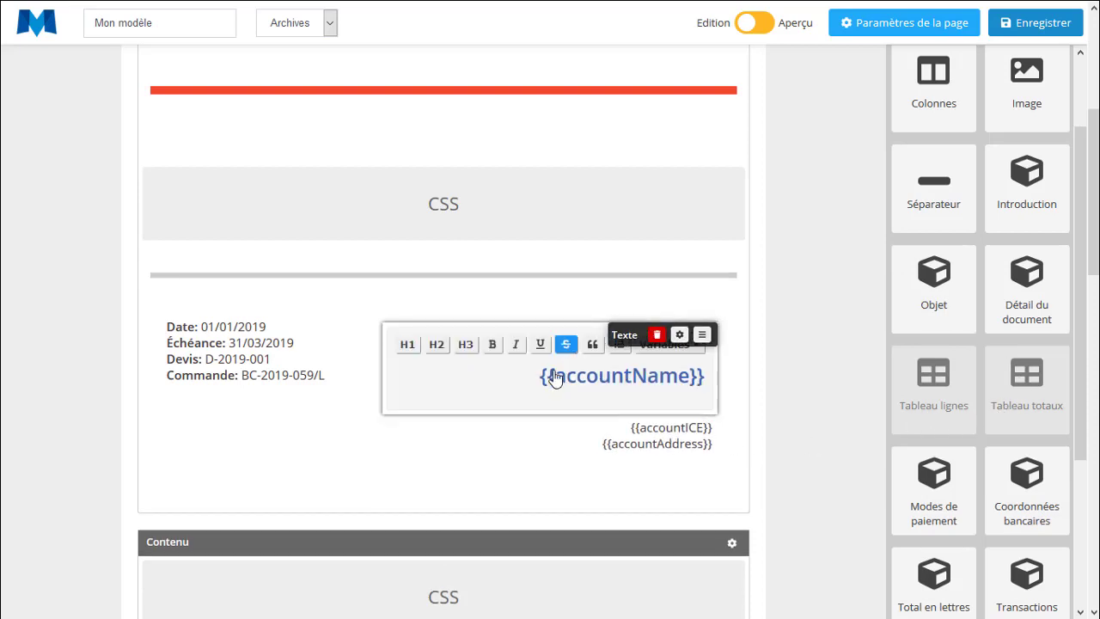
drag(569, 388, 701, 466)
click(692, 348)
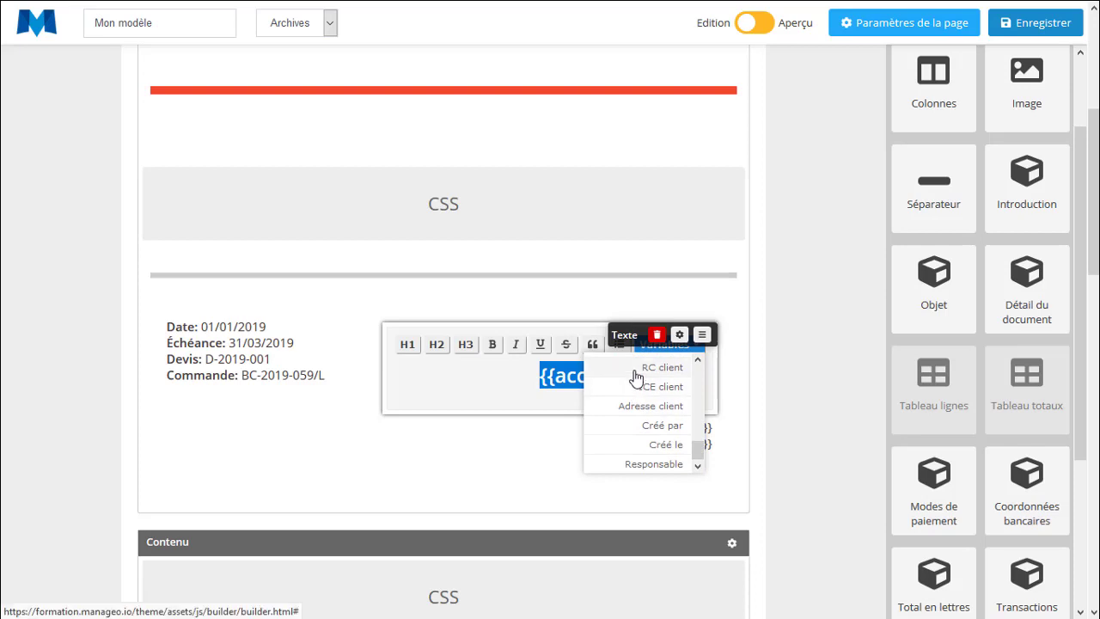
click(808, 343)
Preview the document and examine the header, introduction, lines table, totals and payment sections
scroll(1060, 256, up, 2)
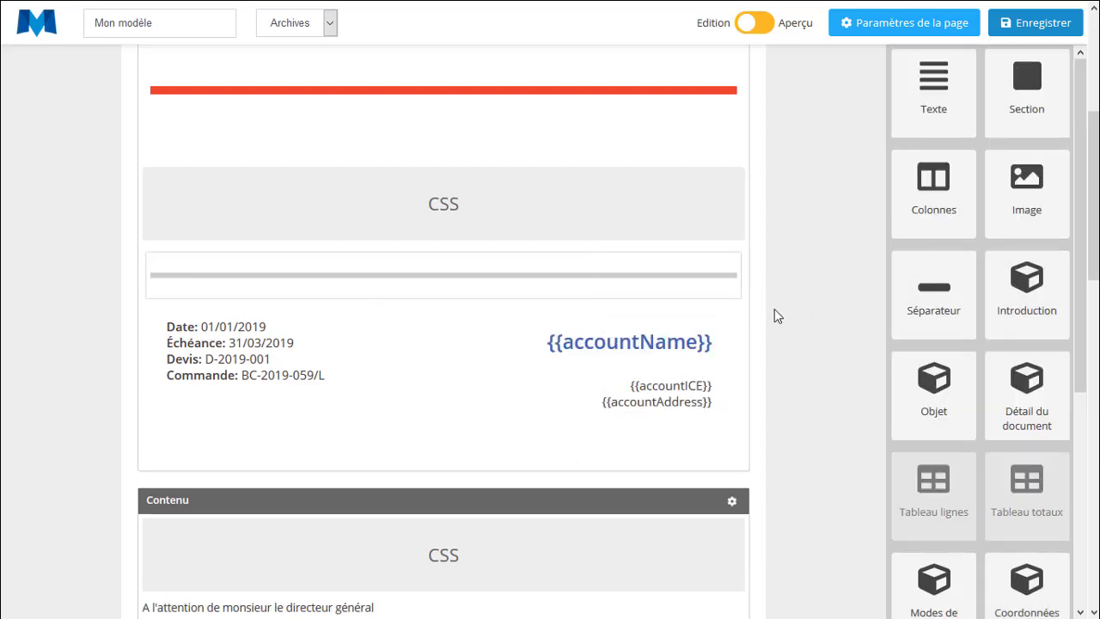
scroll(581, 222, up, 3)
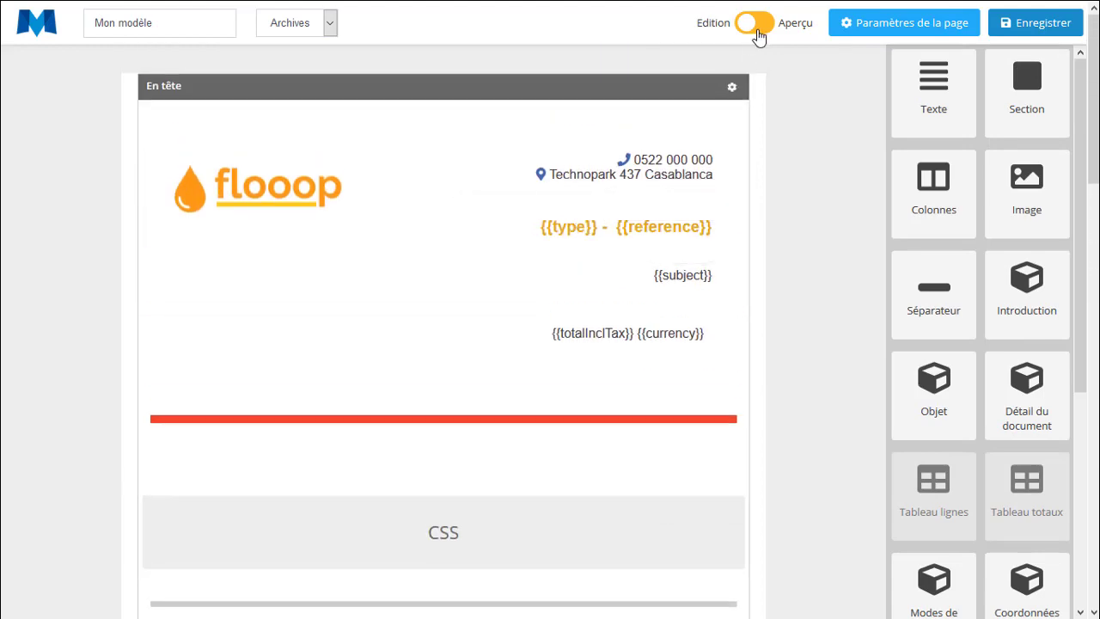
click(757, 29)
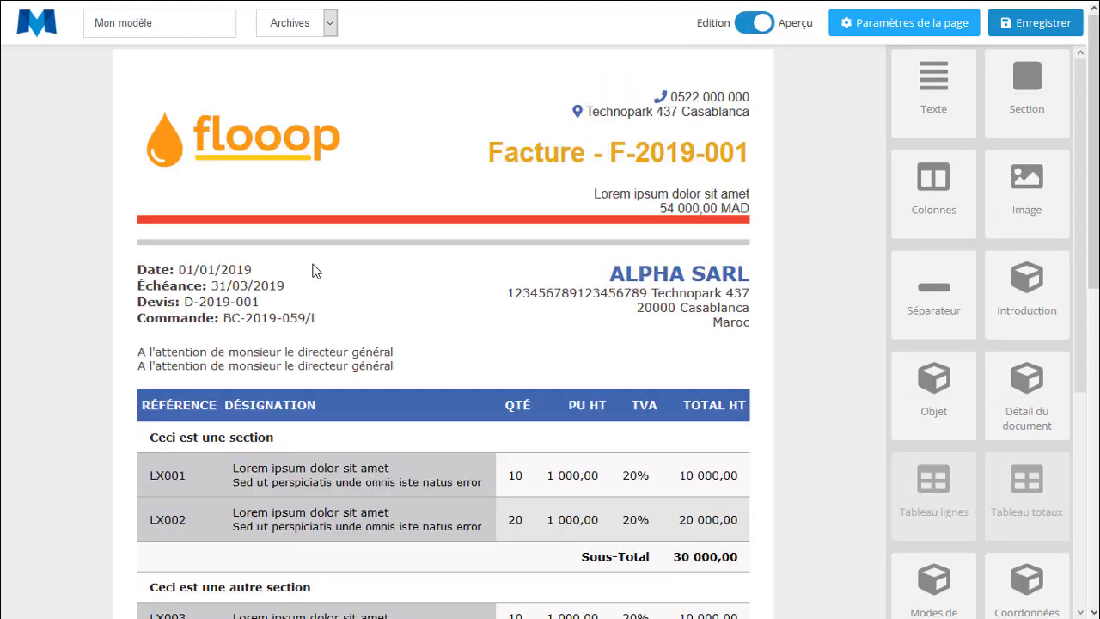
scroll(313, 271, down, 3)
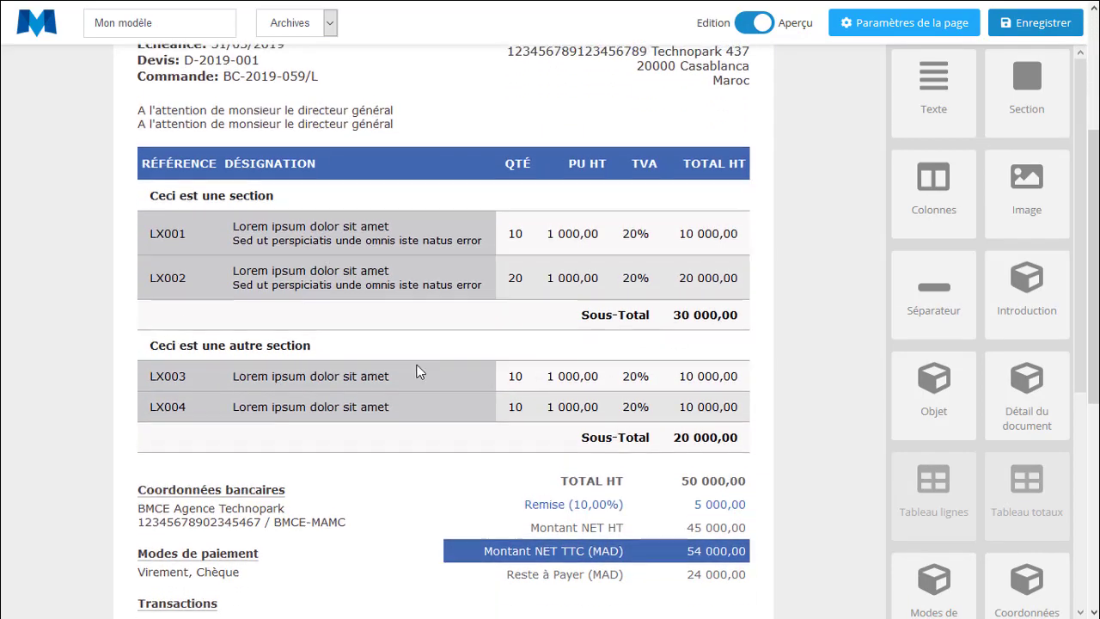
scroll(610, 309, up, 1)
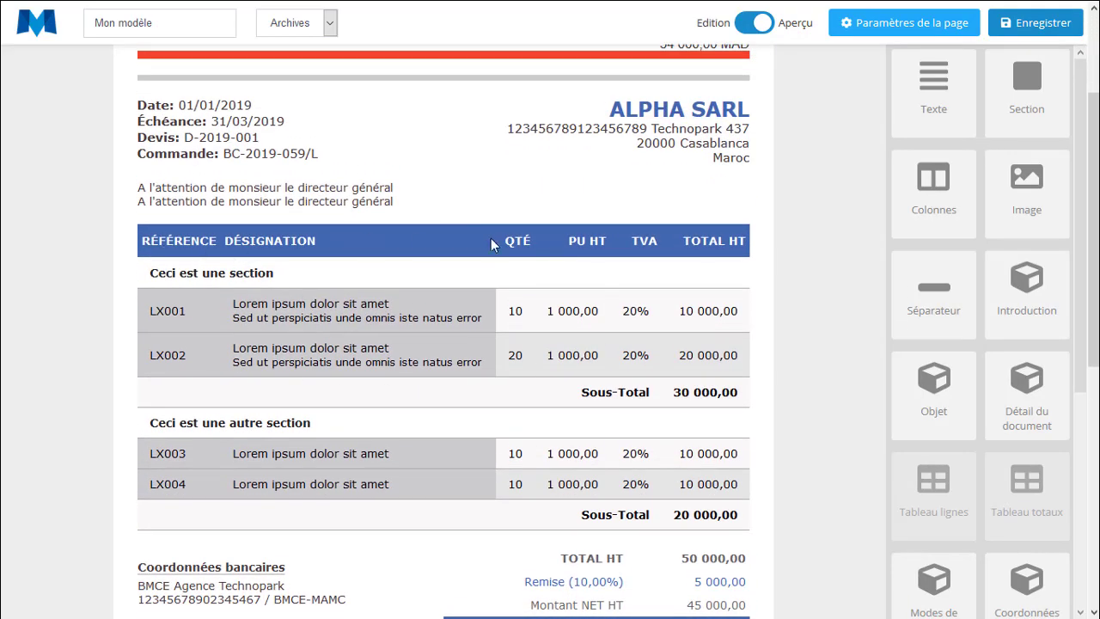
scroll(753, 444, down, 3)
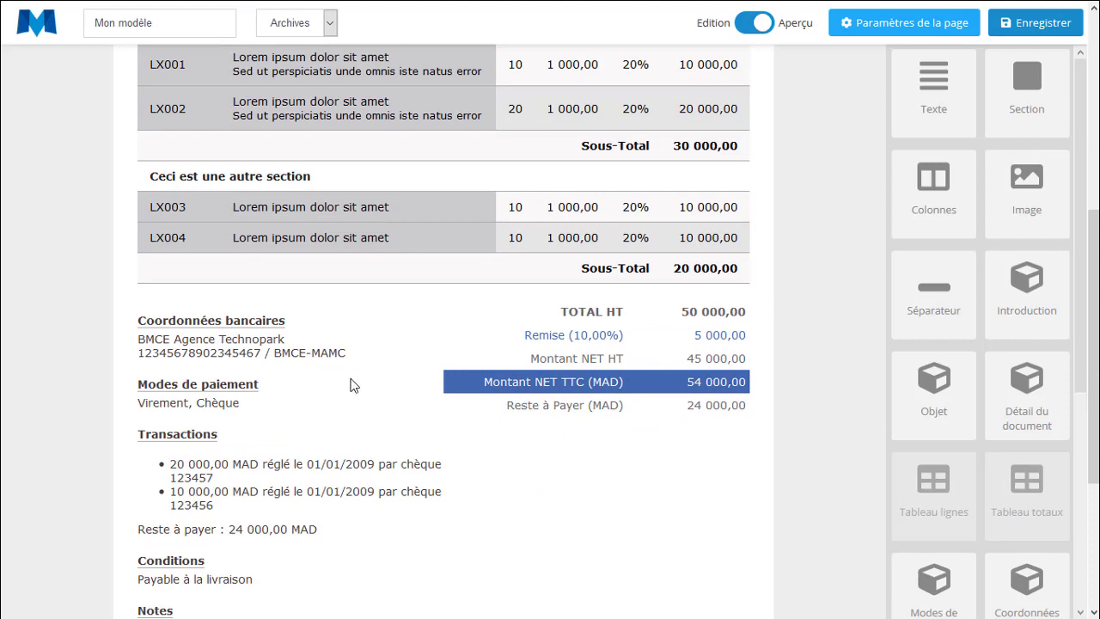
scroll(794, 174, up, 4)
click(753, 25)
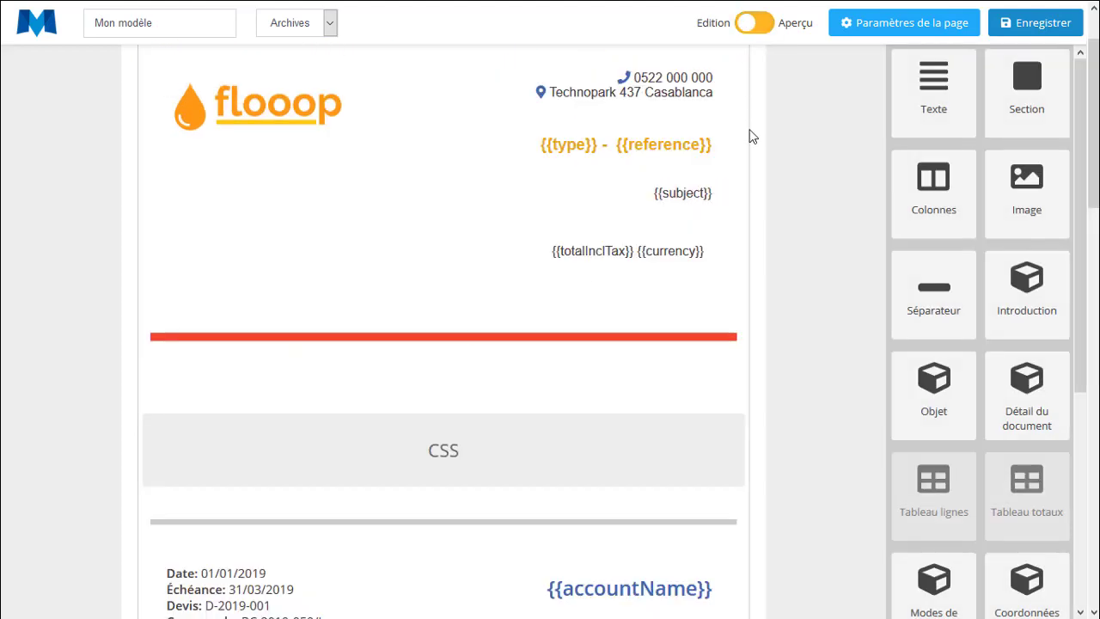
Delete the duplicate Introduction block above the lines table in the Contenu area
scroll(750, 155, up, 1)
scroll(750, 156, down, 10)
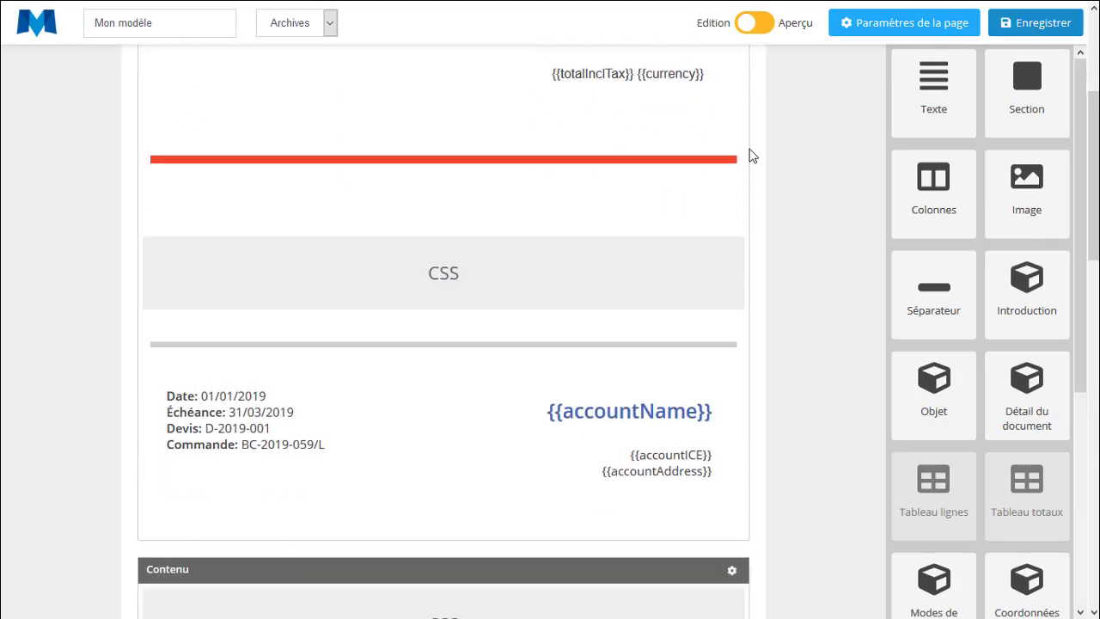
scroll(750, 156, up, 1)
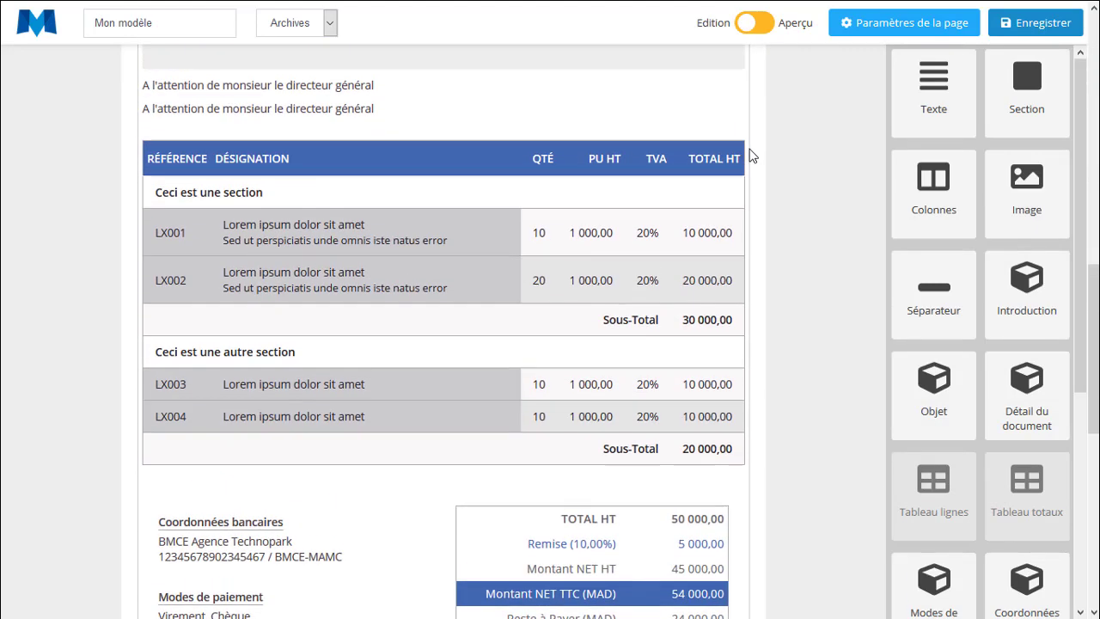
mouse_move(401, 128)
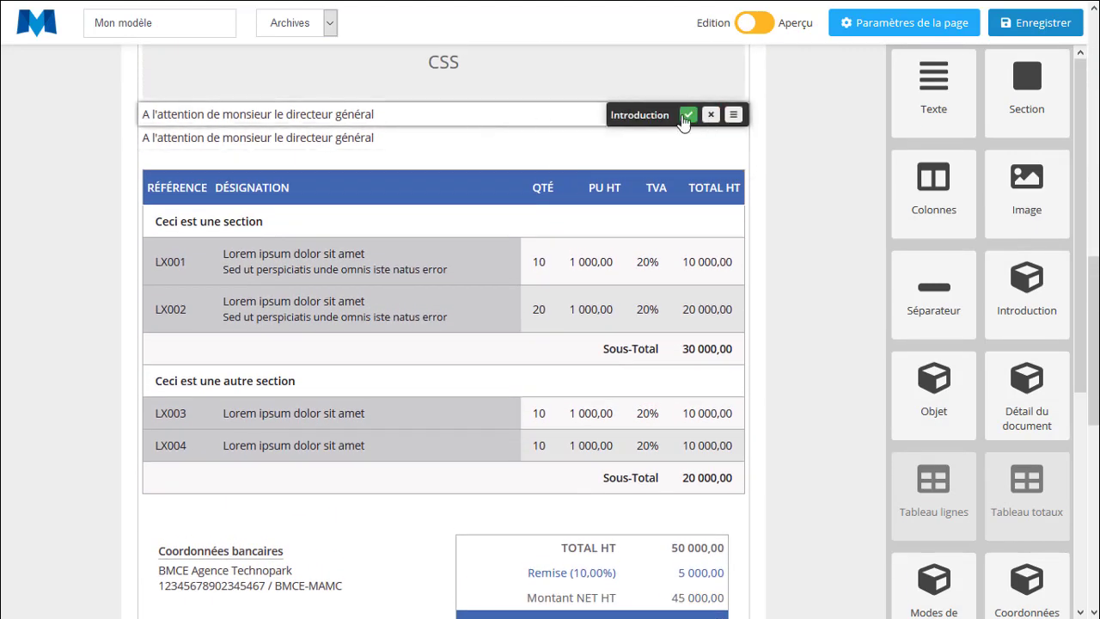
click(687, 116)
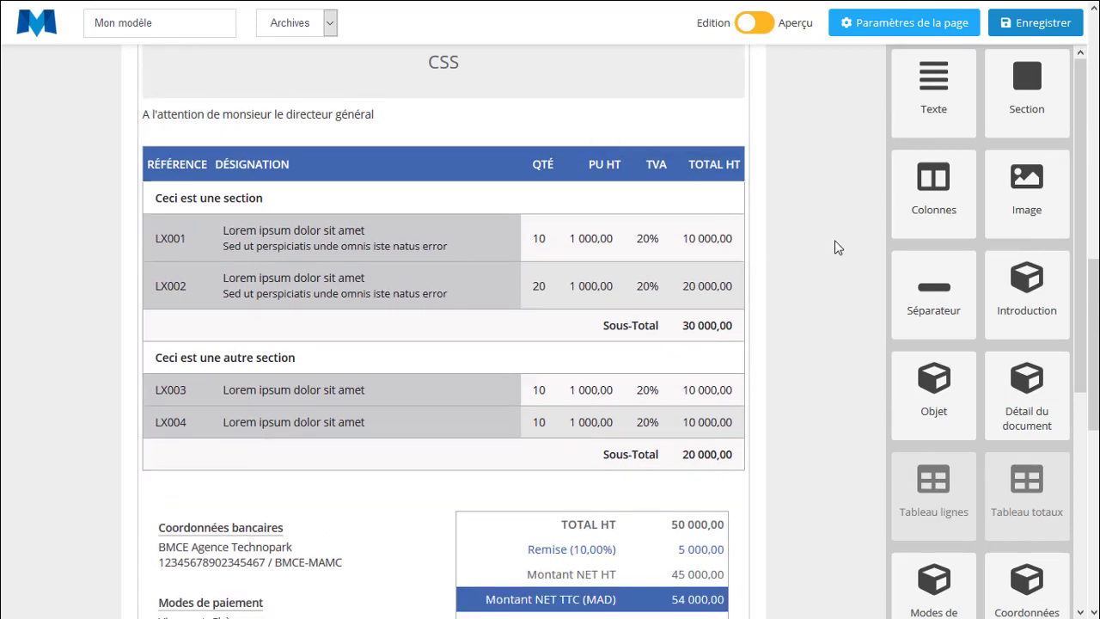
Save the changes to the template Mon modèle
scroll(835, 247, up, 6)
scroll(839, 247, up, 3)
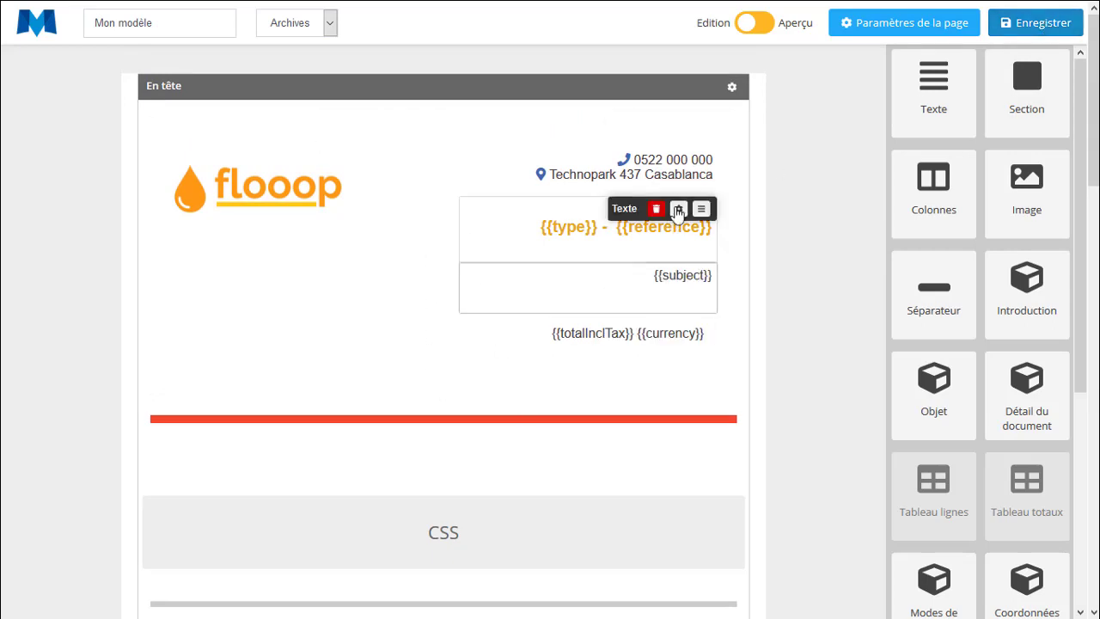
scroll(425, 383, down, 8)
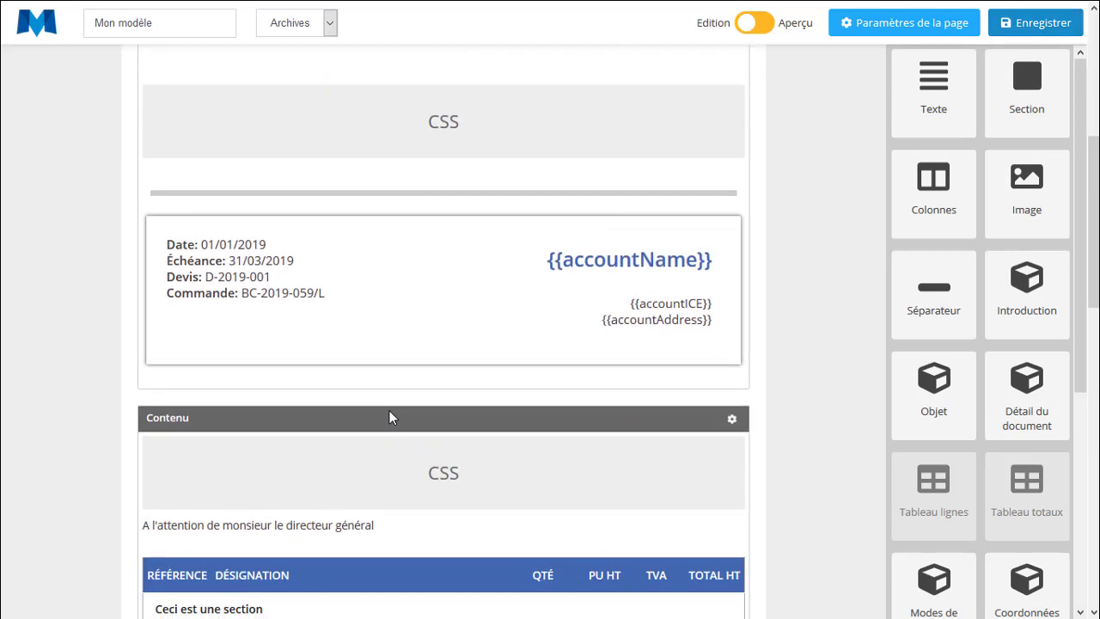
click(1036, 23)
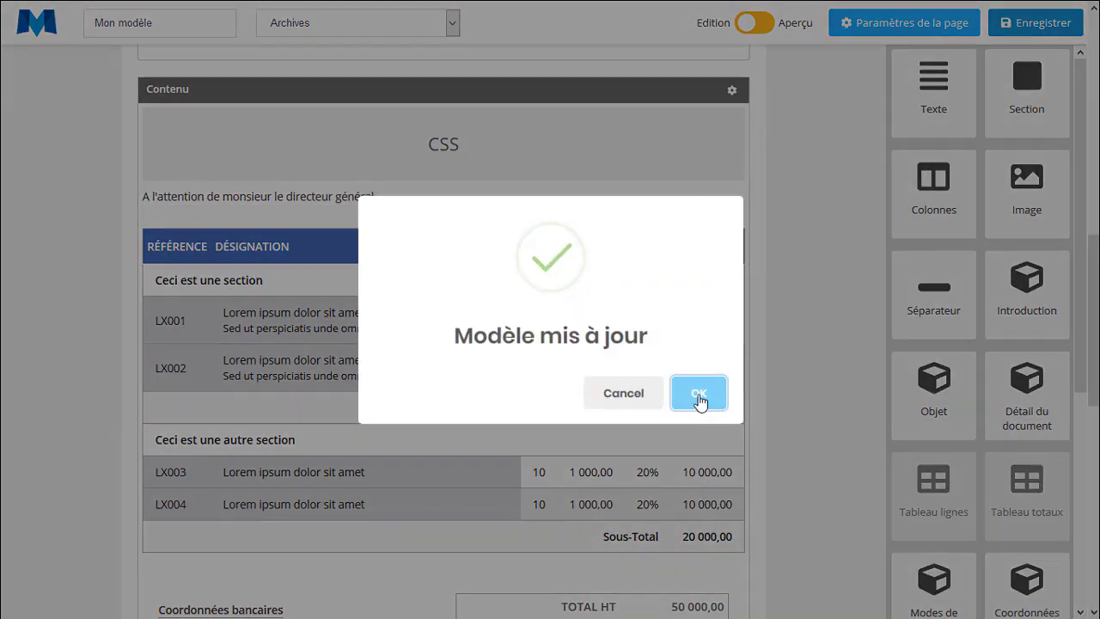
click(700, 395)
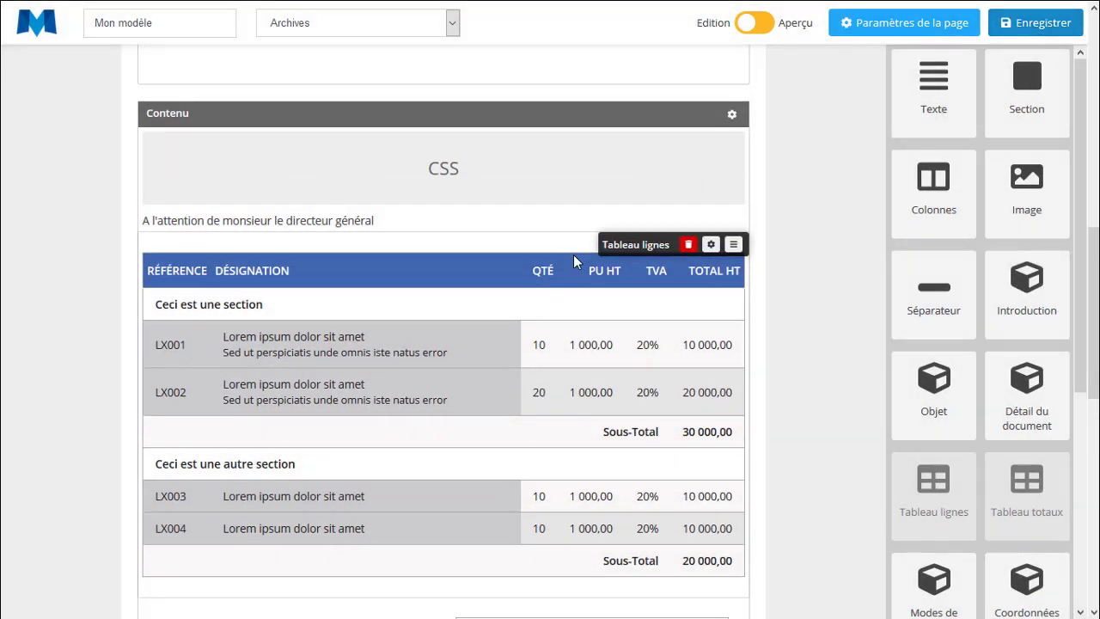
scroll(575, 258, up, 8)
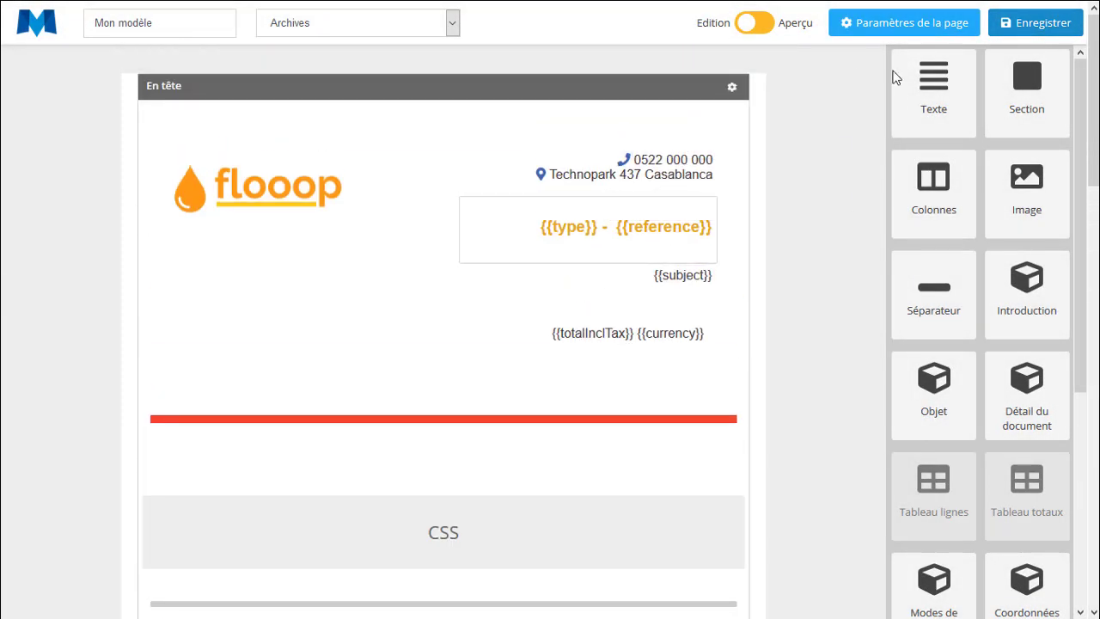
Review the header down to the Contenu area and save the template once more
scroll(668, 352, down, 4)
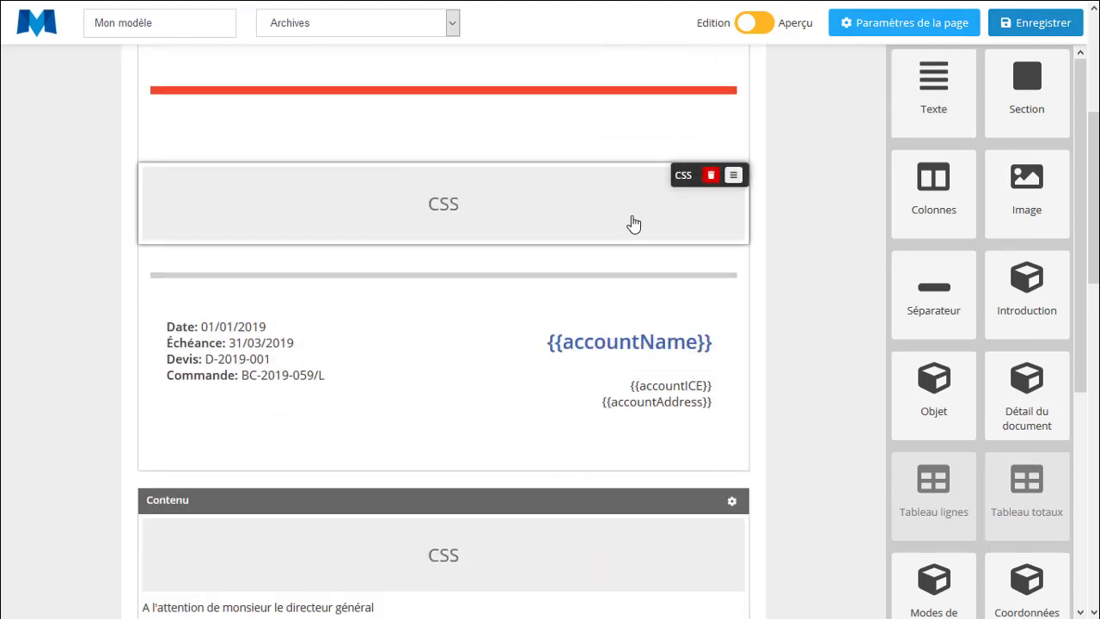
scroll(633, 222, up, 4)
click(1036, 23)
click(698, 391)
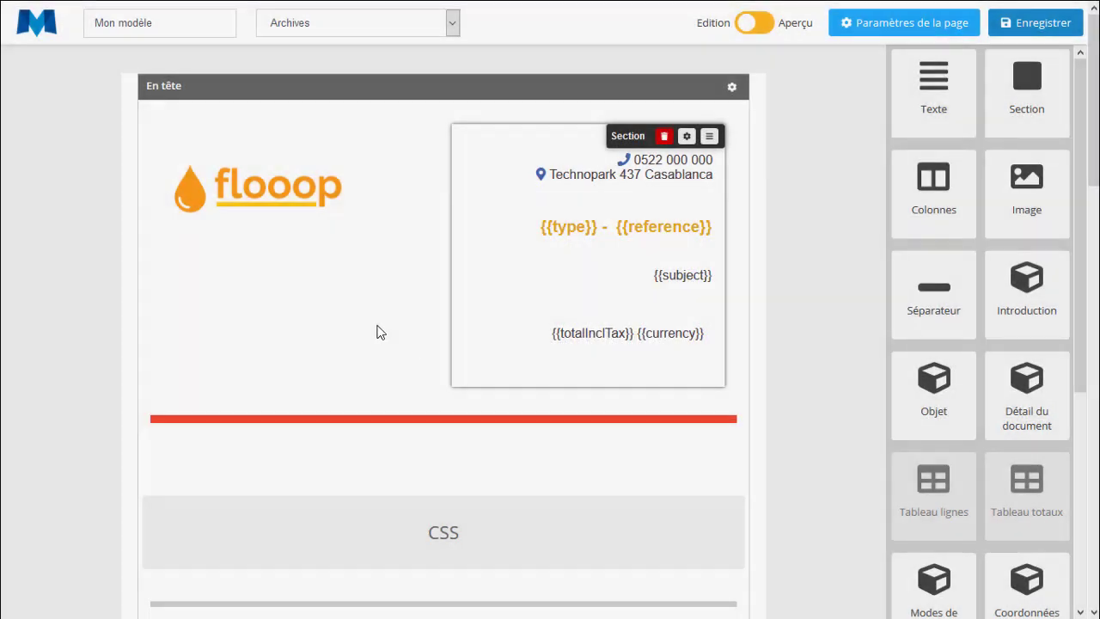
Look at the archived versions listed for the template without restoring any of them
click(303, 32)
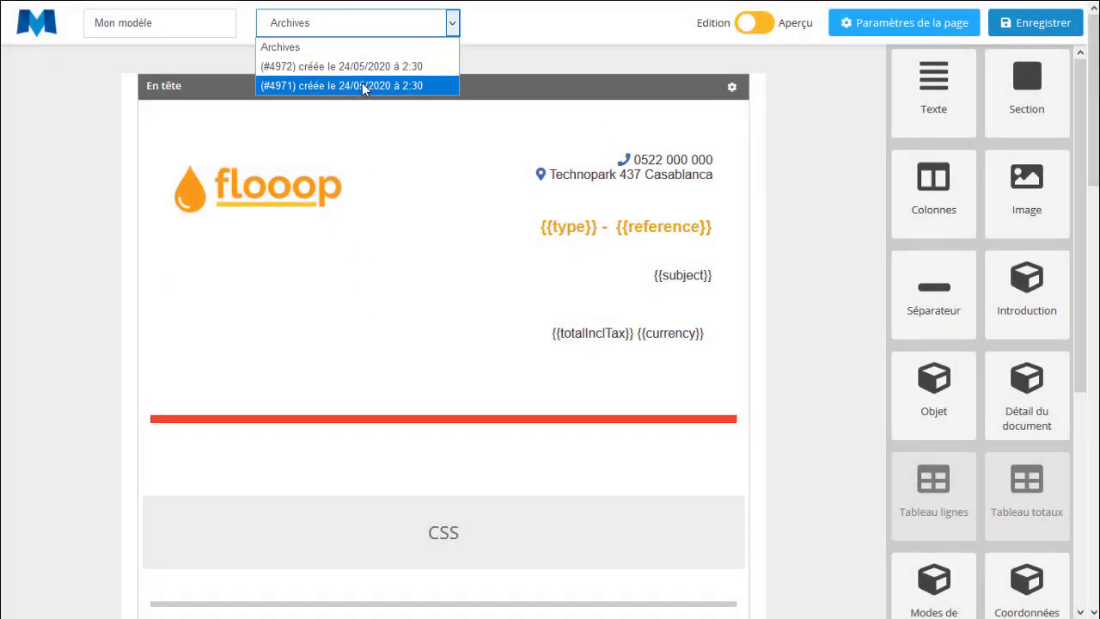
mouse_move(997, 7)
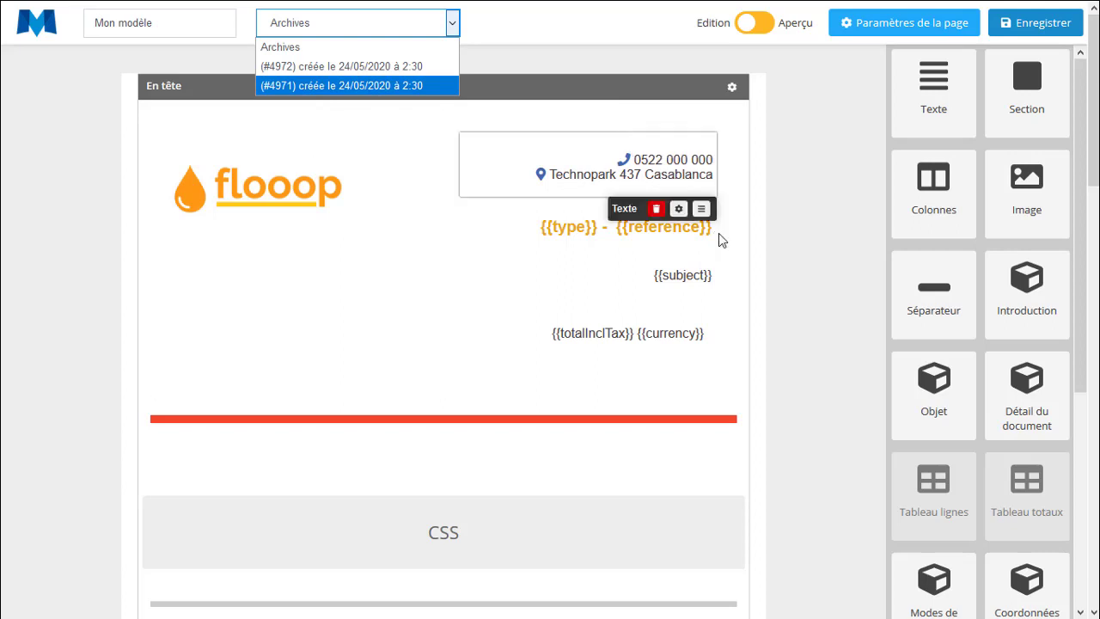
click(803, 250)
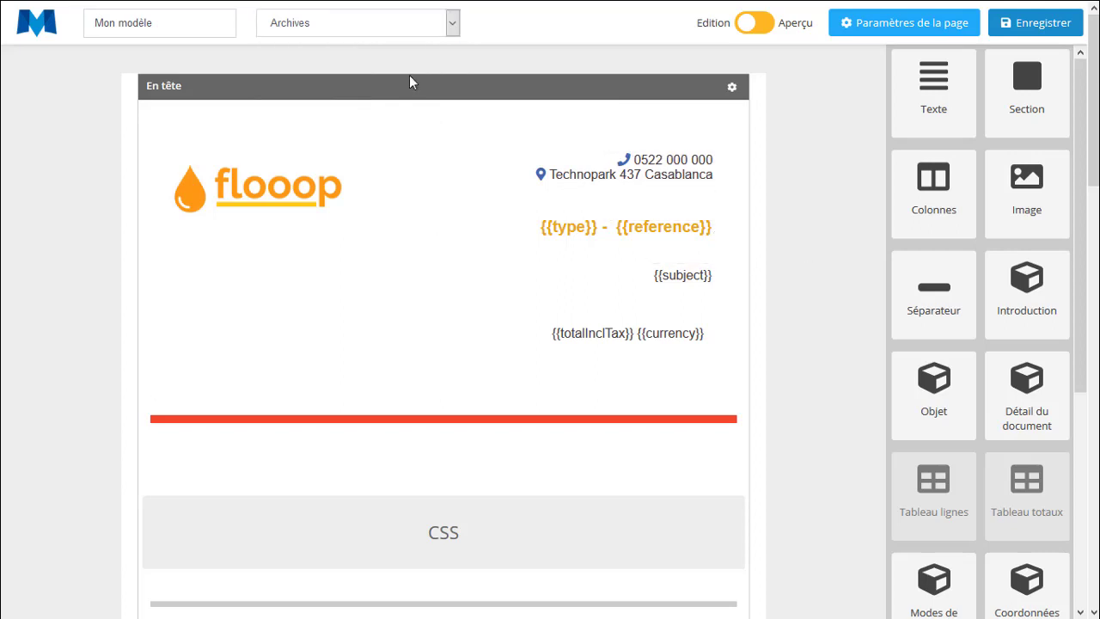
Rename the template as Mon super modèle and save the new title
click(209, 29)
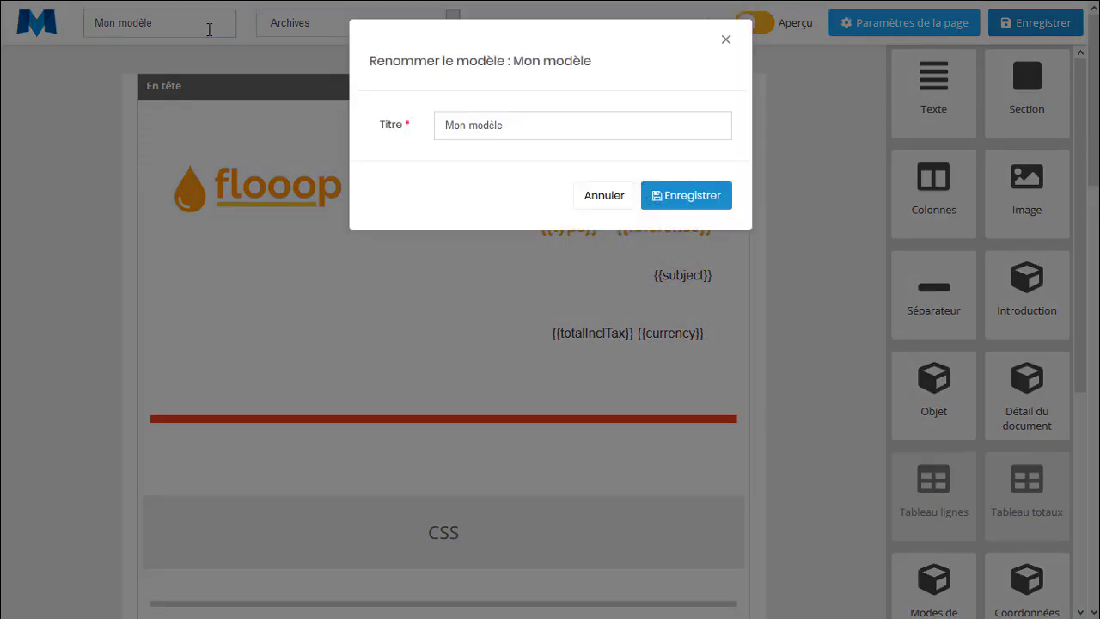
click(573, 128)
drag(531, 123, 488, 125)
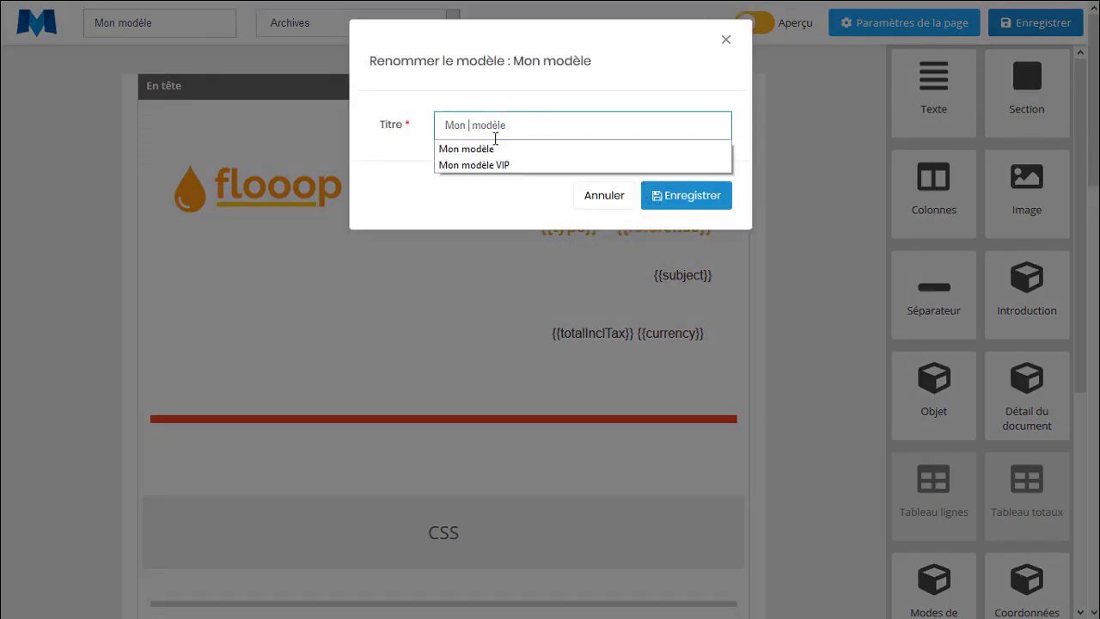
text(super)
click(710, 201)
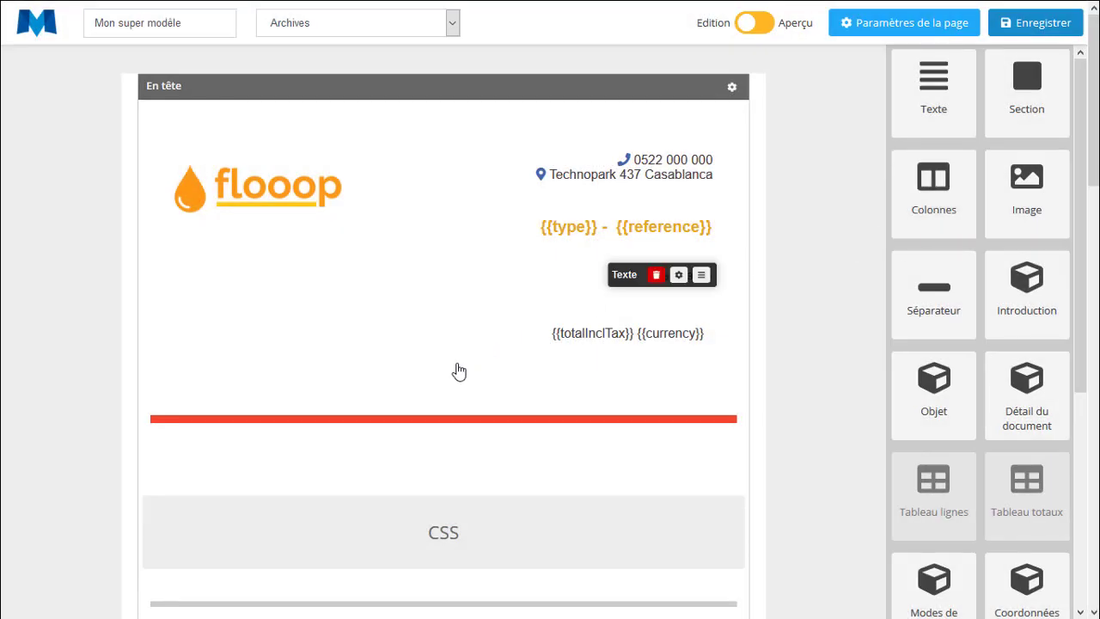
Delete the lines table from the Contenu area and insert a new Tableau lignes block below the introduction text
scroll(445, 398, down, 5)
scroll(337, 418, down, 4)
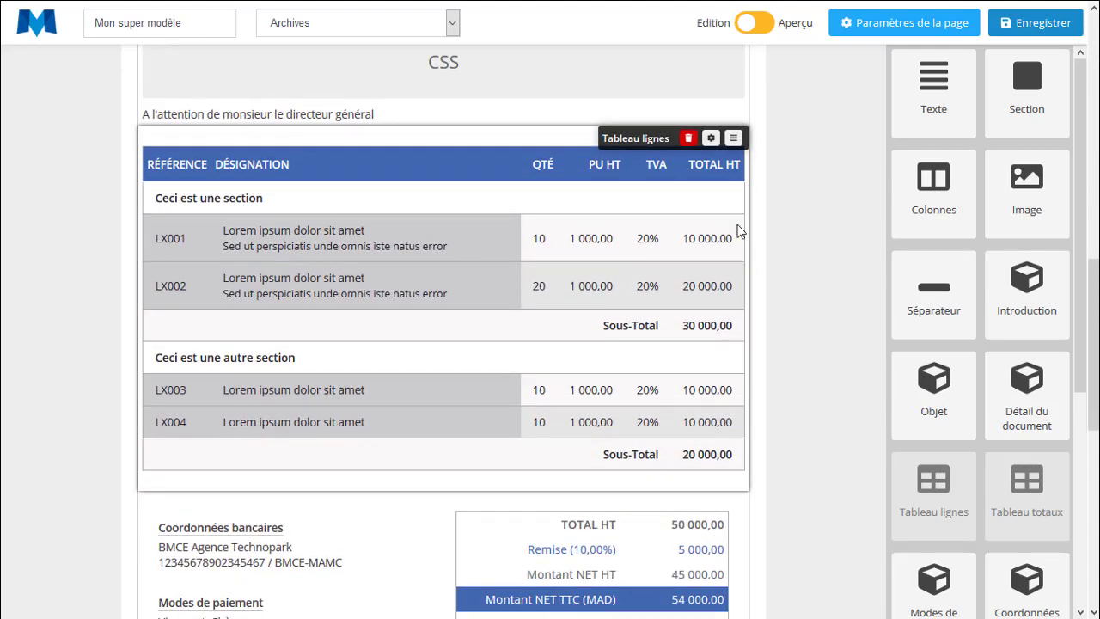
click(689, 139)
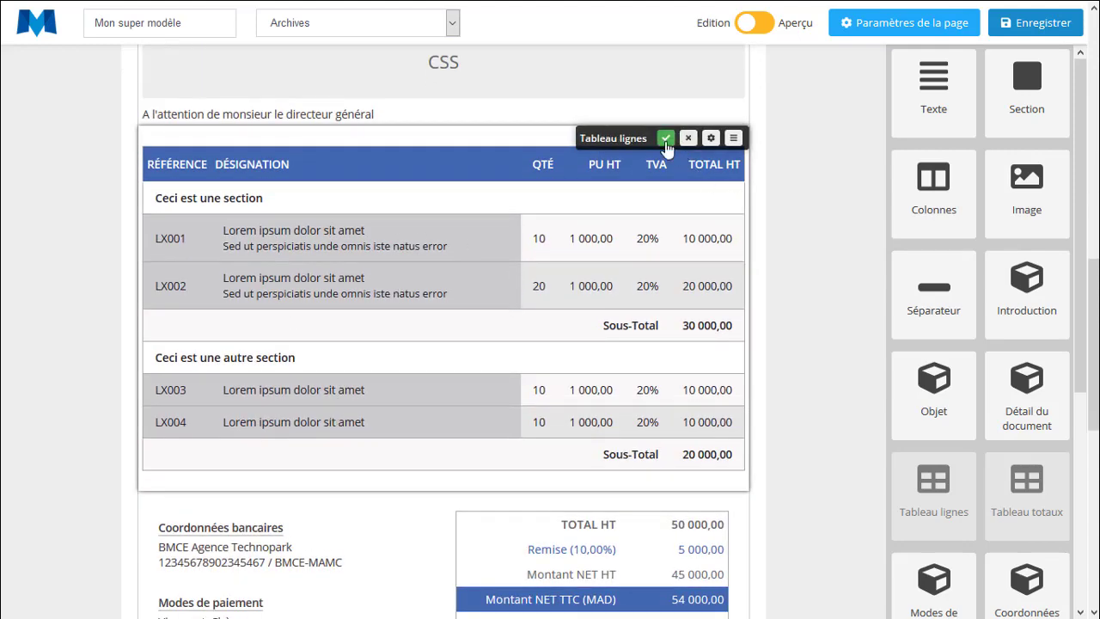
click(666, 141)
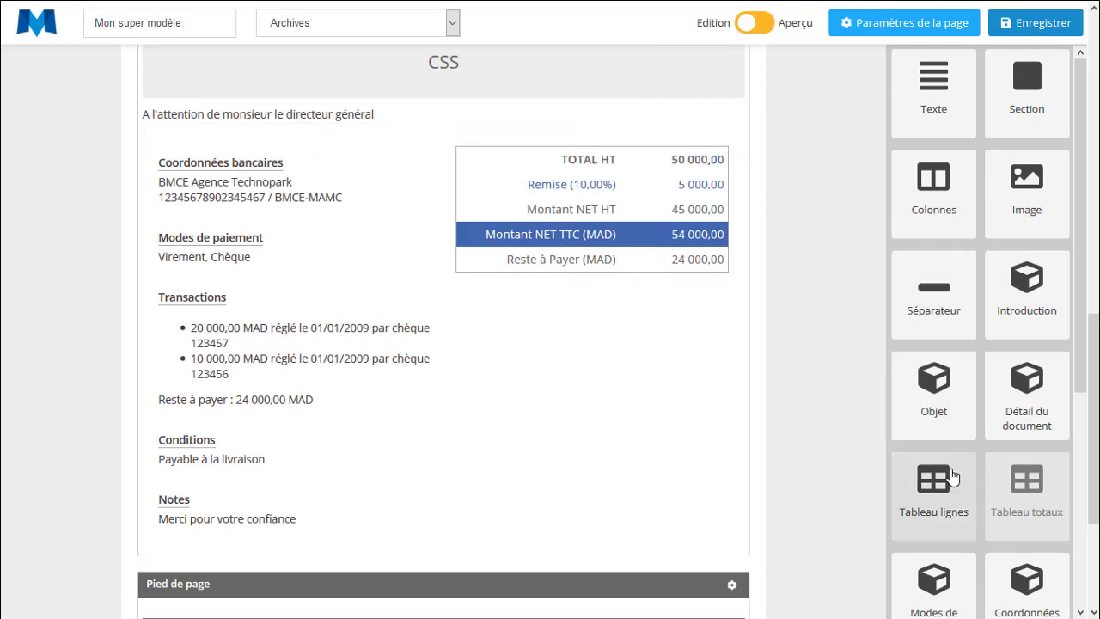
scroll(952, 477, down, 3)
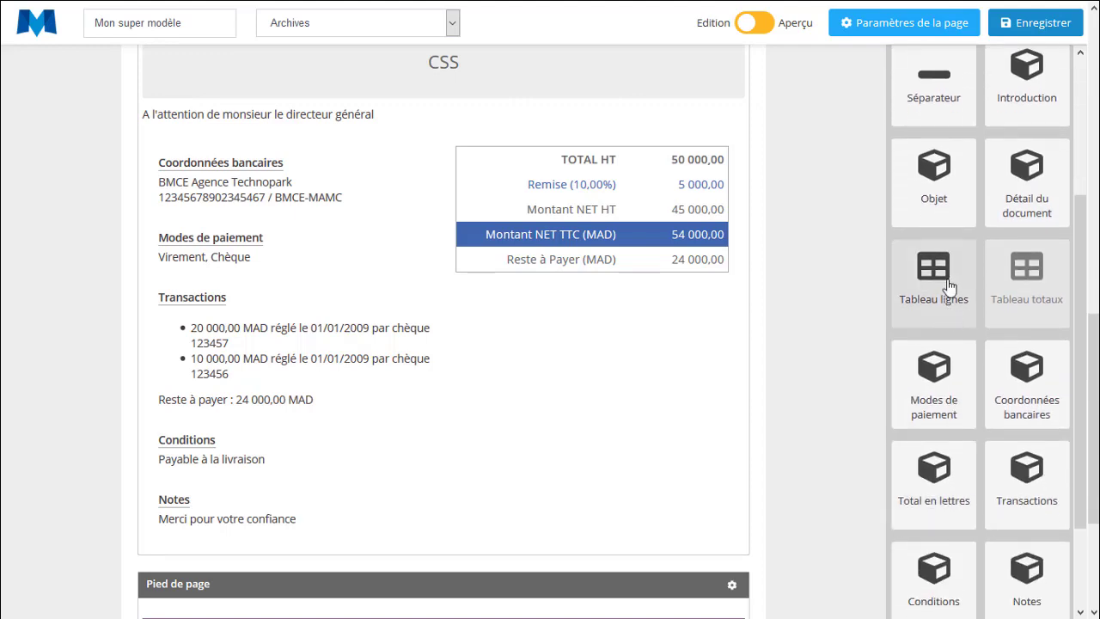
drag(945, 299, 436, 188)
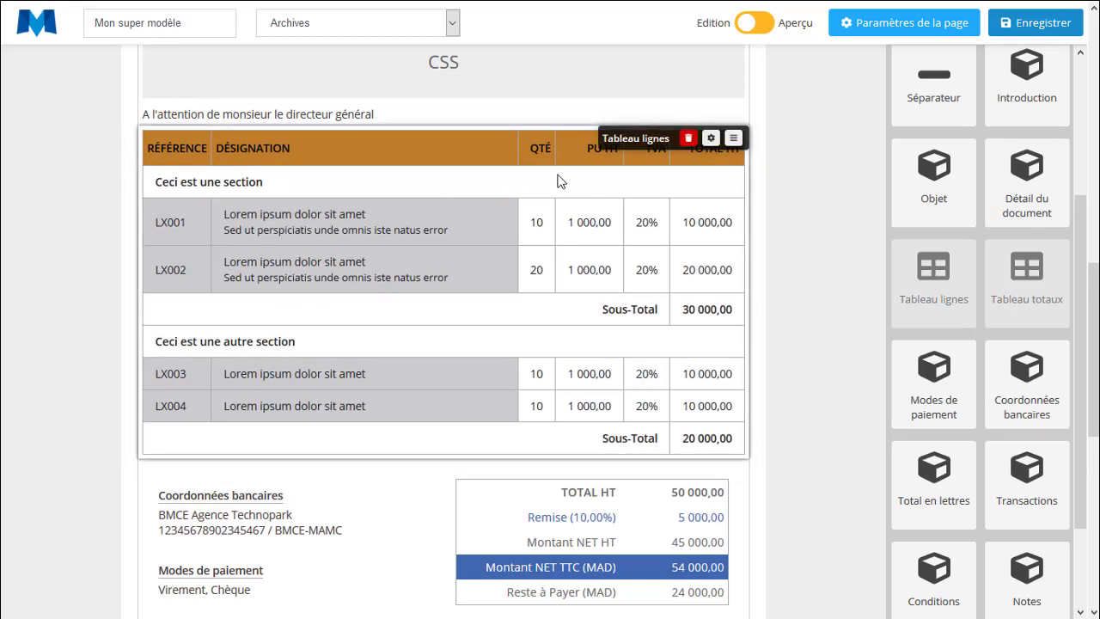
Open the settings of the new lines table and reduce its text size to 0.80
click(711, 141)
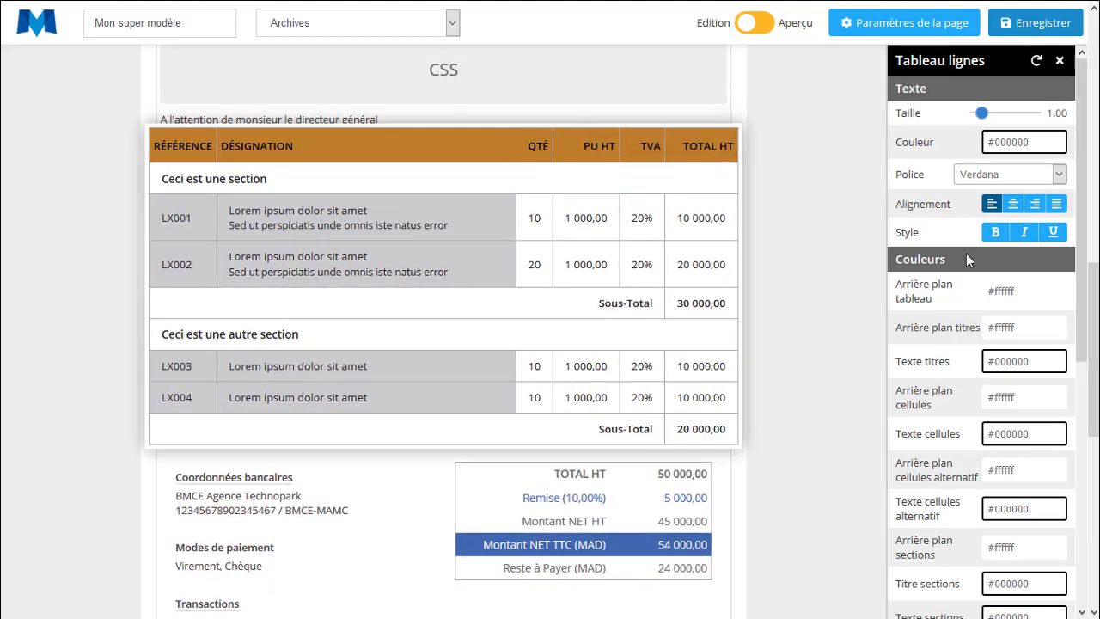
scroll(969, 258, down, 5)
scroll(969, 258, up, 5)
drag(981, 116, 980, 116)
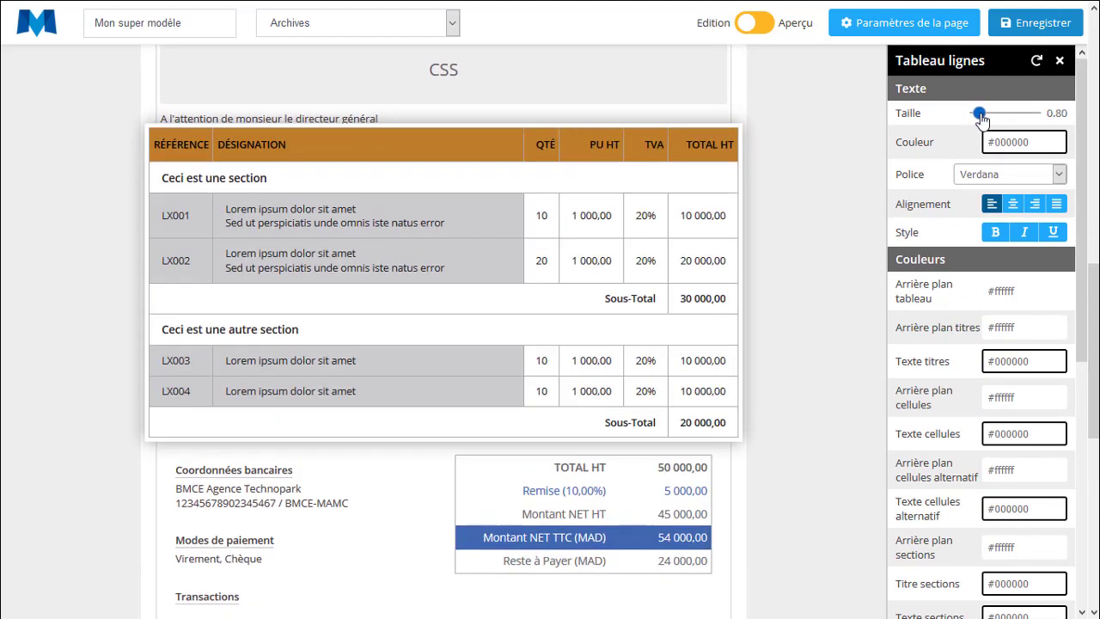
Try Arial Black and Courier on the lines table's text and settle on Arial as its font
click(988, 174)
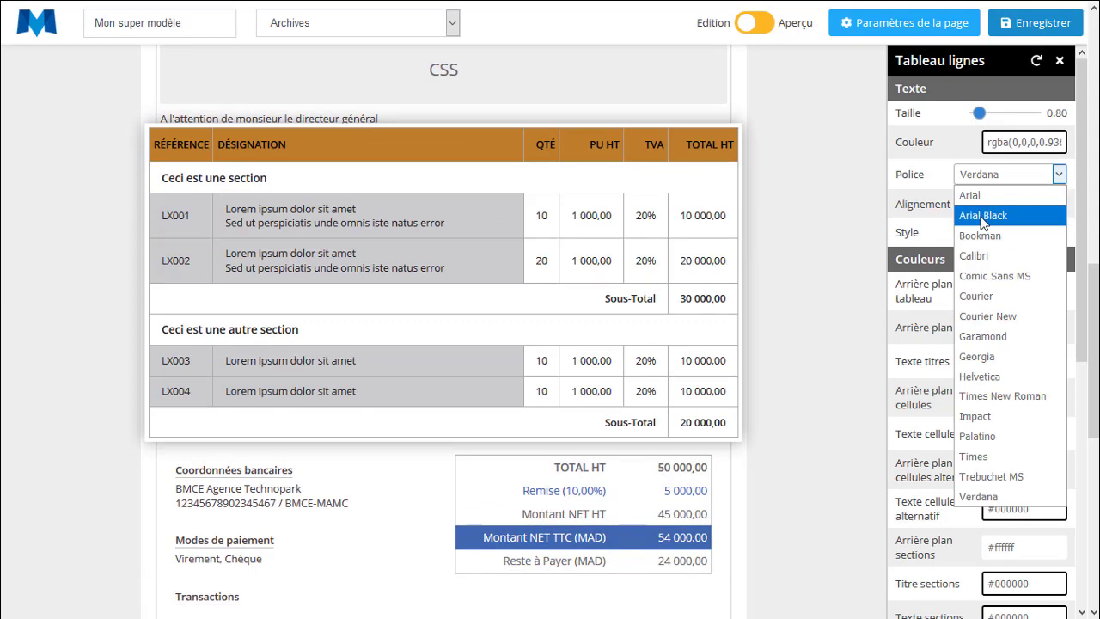
click(987, 217)
click(987, 177)
click(993, 304)
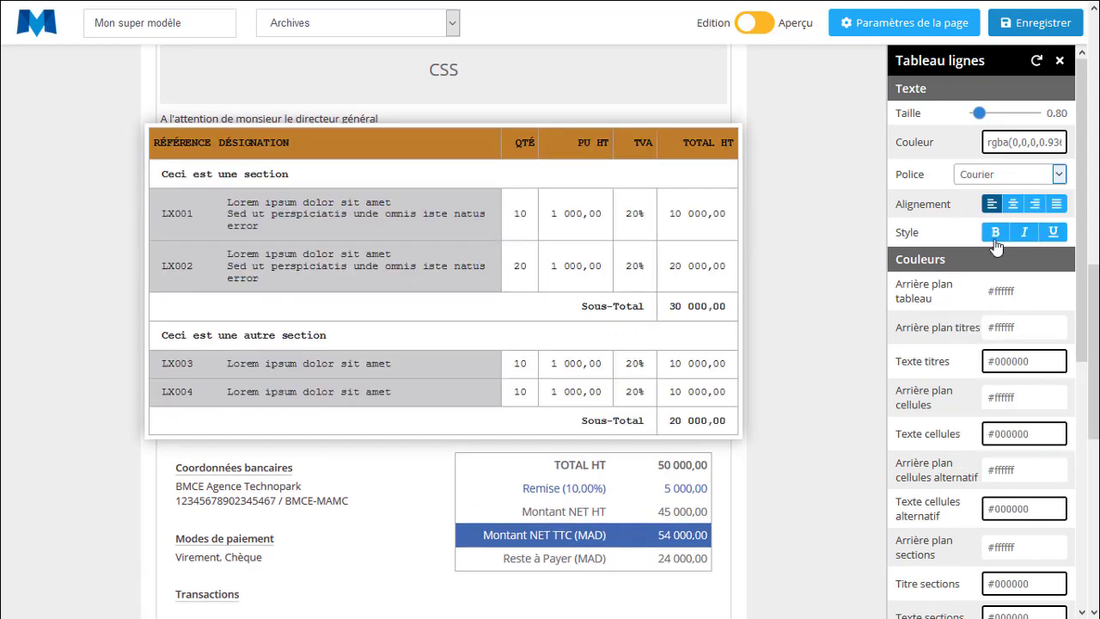
click(990, 174)
click(989, 196)
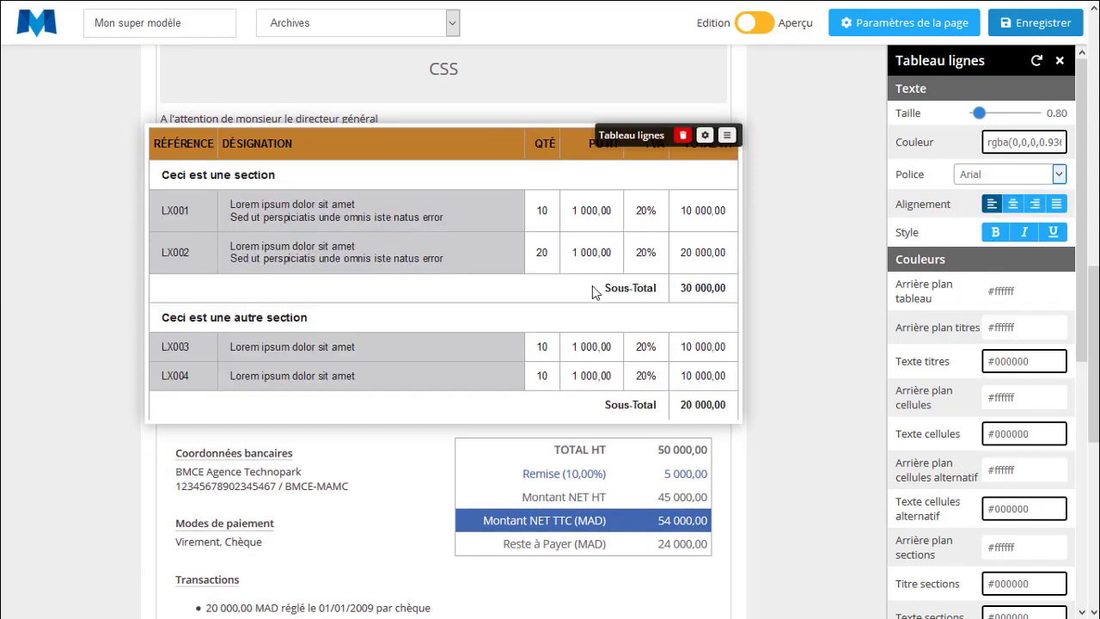
Try centred, right and justified alignment on the lines table's text and return it to left alignment
click(1014, 204)
click(1035, 204)
click(1056, 205)
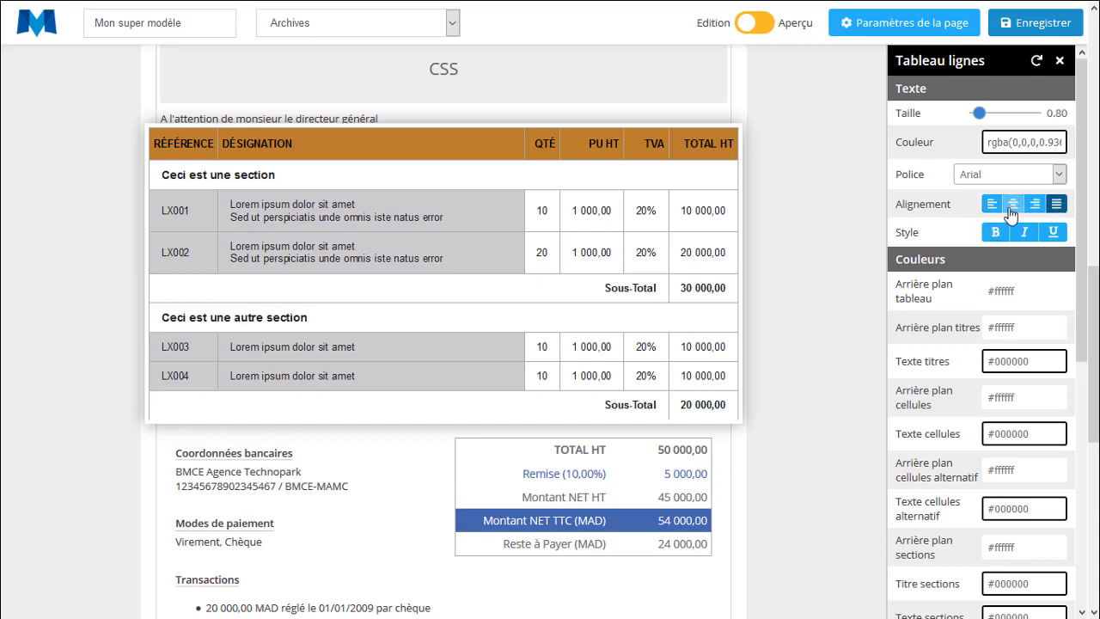
click(992, 204)
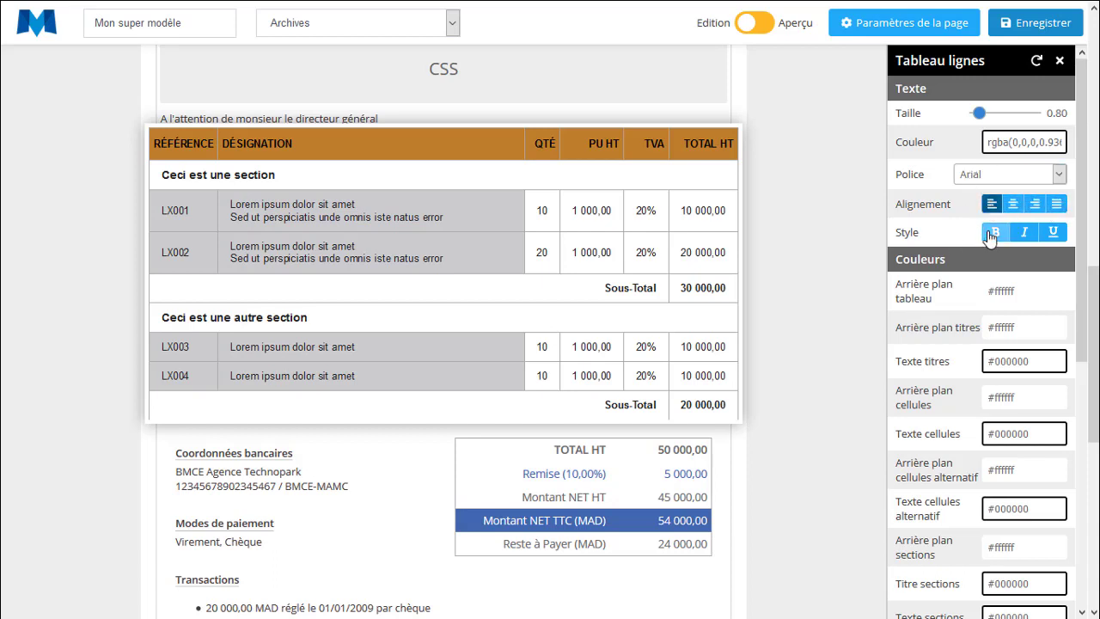
Try the bold, italic and underline styles on the lines table's text and turn them all off again
click(990, 233)
click(989, 233)
click(995, 233)
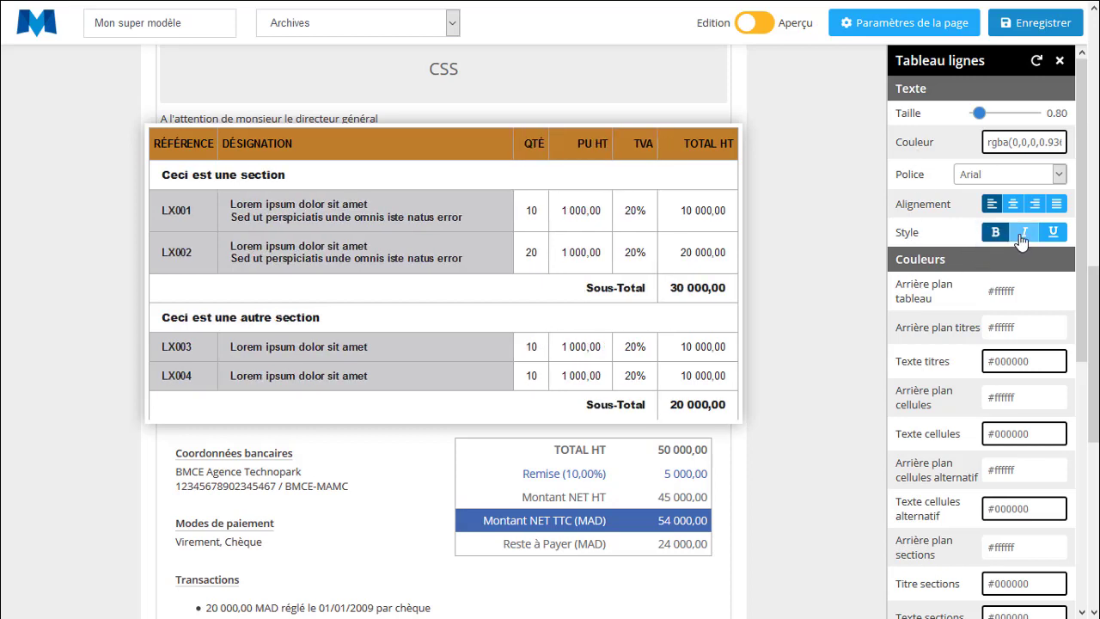
click(1024, 233)
click(1051, 232)
click(1051, 233)
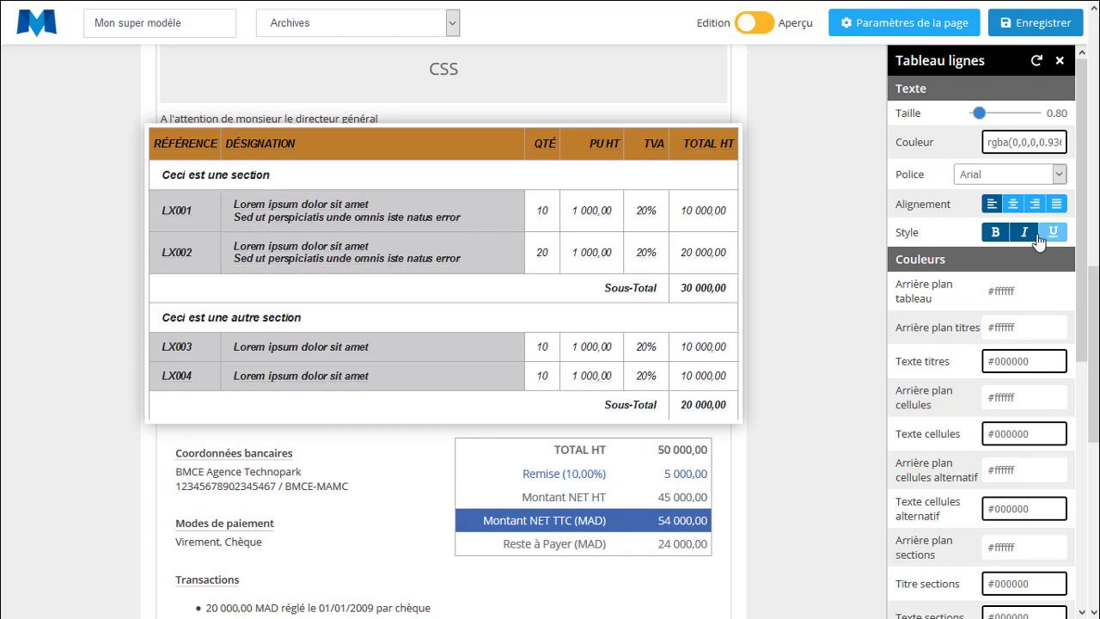
click(1024, 233)
click(994, 233)
Try a dark red #510c0c background on the lines table and restore the background to white
scroll(963, 316, down, 2)
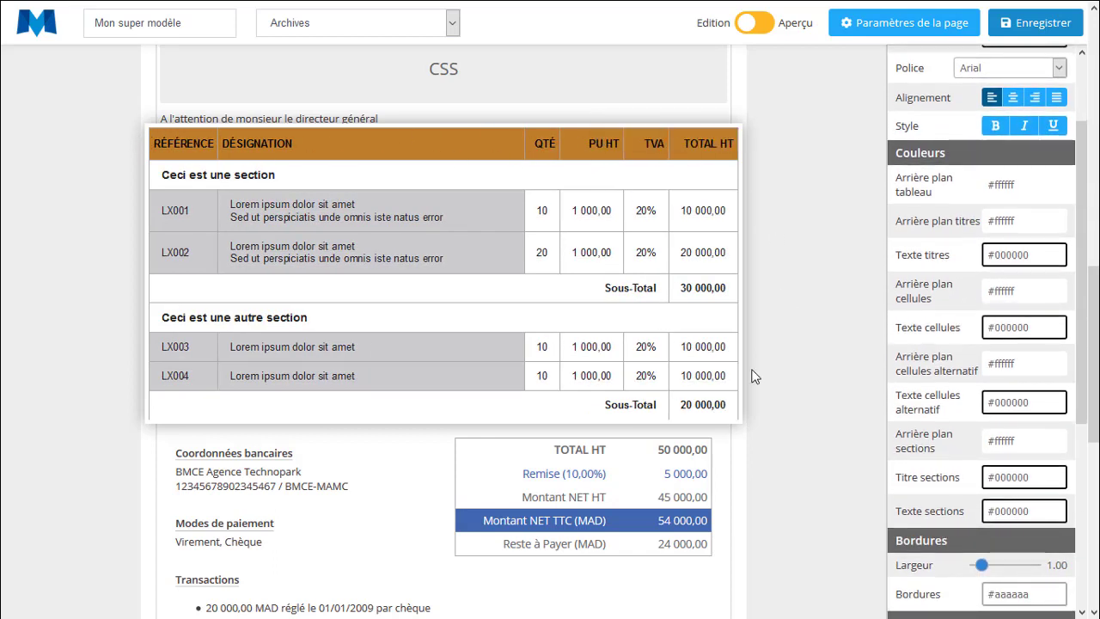
click(1004, 190)
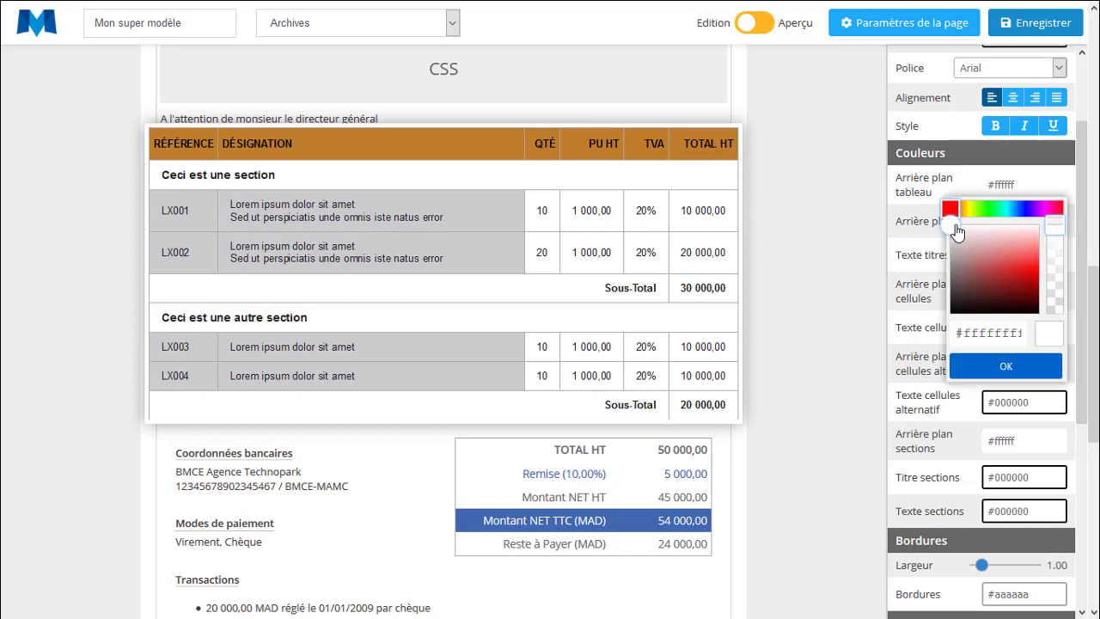
mouse_move(957, 232)
mouse_down()
mouse_move(1039, 315)
mouse_move(1017, 312)
mouse_move(1016, 297)
mouse_up()
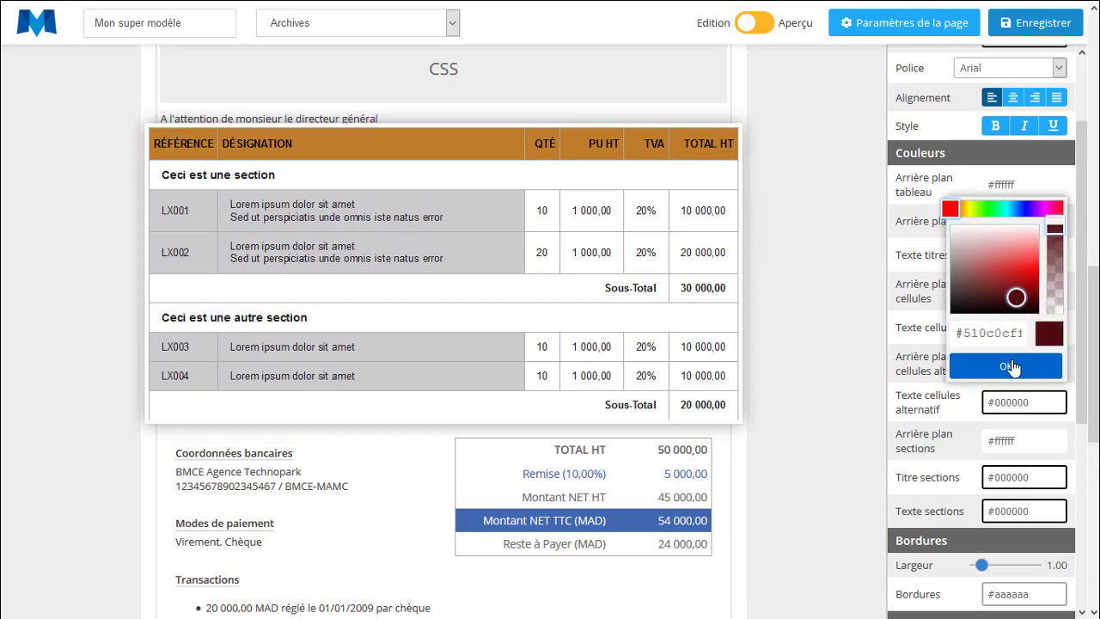
click(1010, 367)
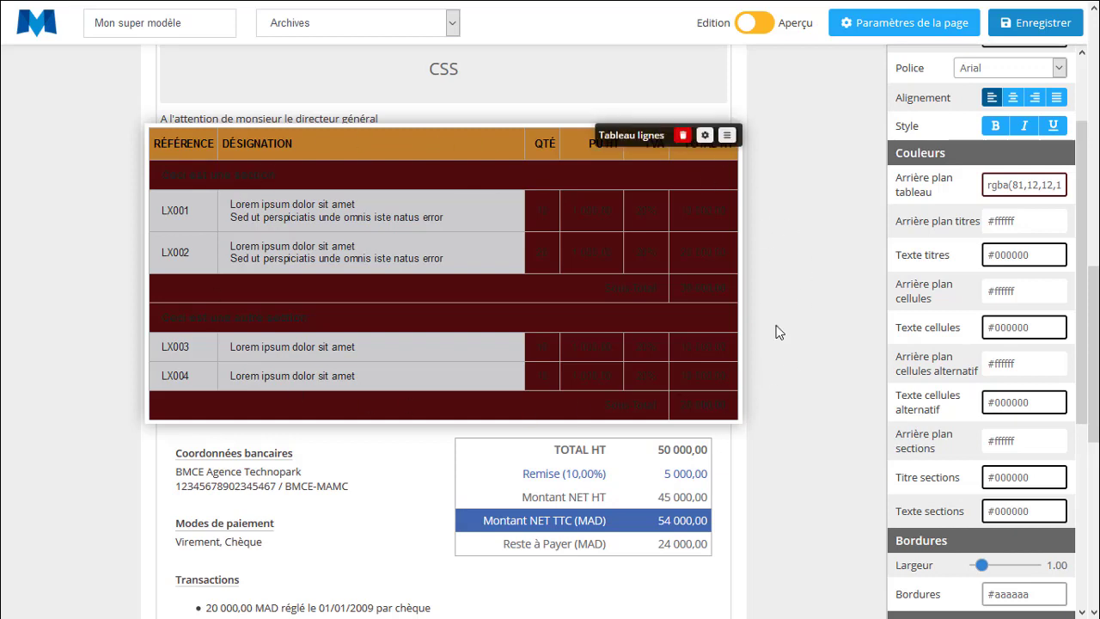
click(1009, 186)
drag(984, 247, 926, 219)
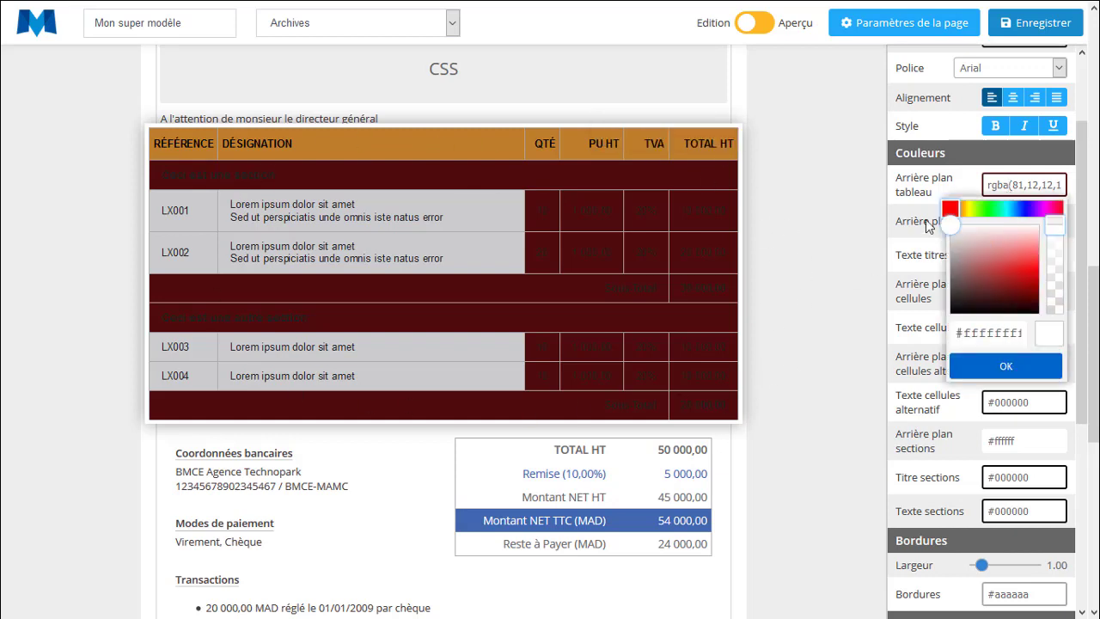
click(1004, 370)
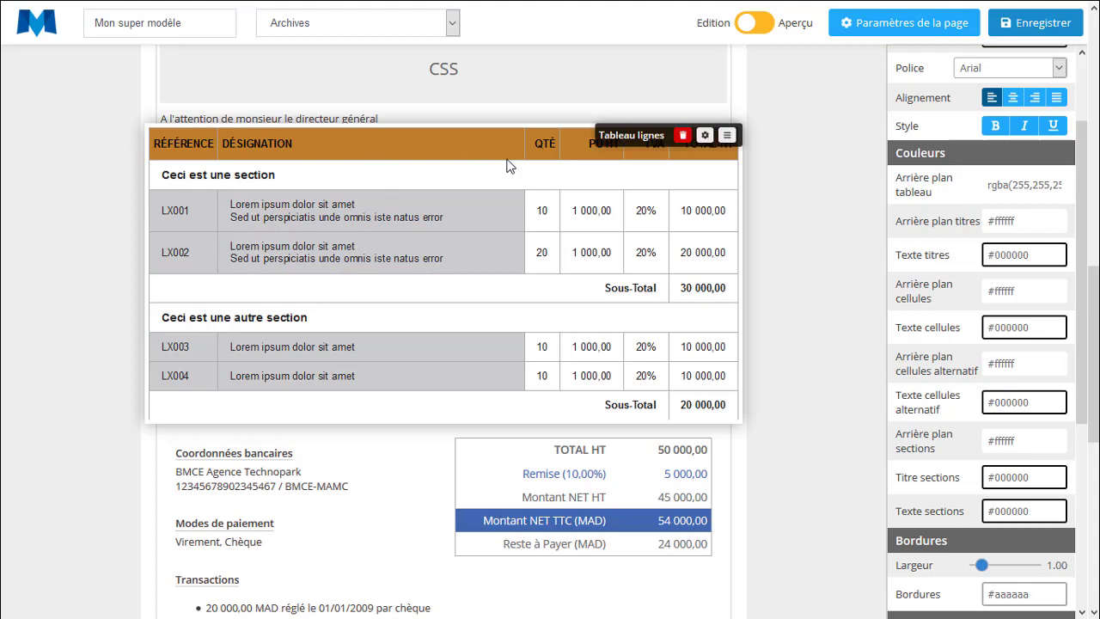
Delete the red separator above the CSS block in the En tête area
scroll(435, 167, up, 6)
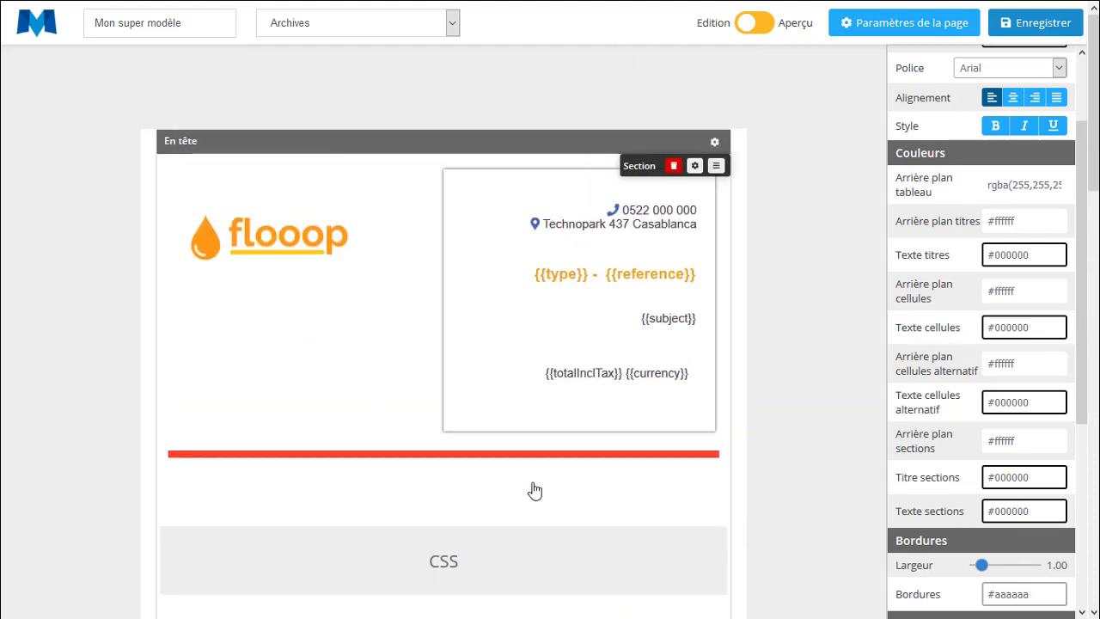
scroll(539, 473, down, 3)
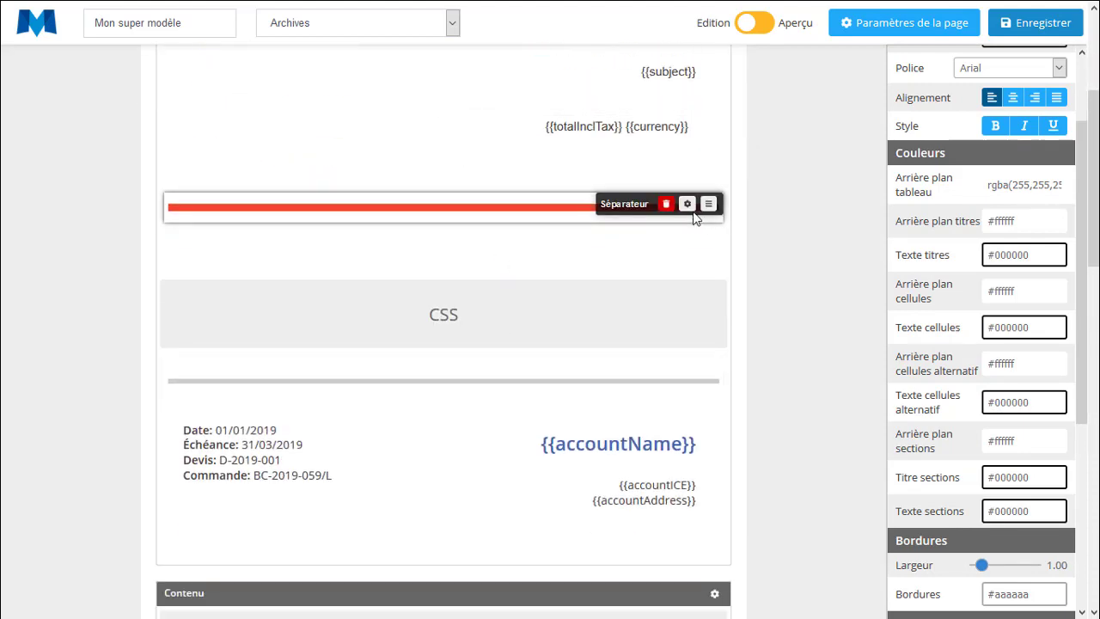
click(663, 202)
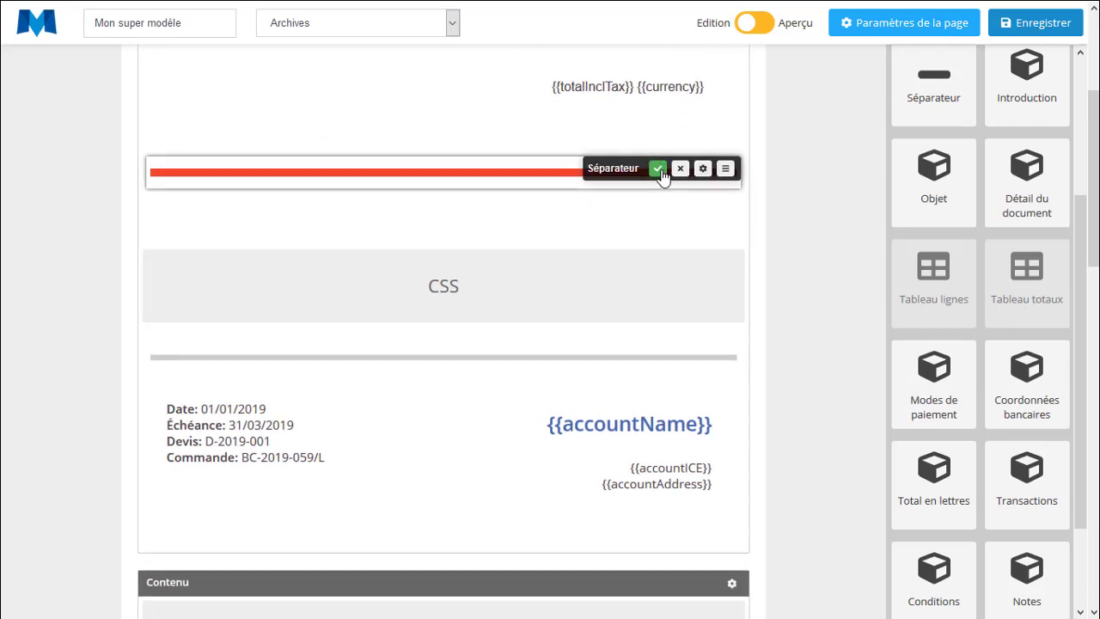
click(659, 170)
Change the colour of the grey separator below the CSS block in the header area to orange #ed7c04
click(703, 316)
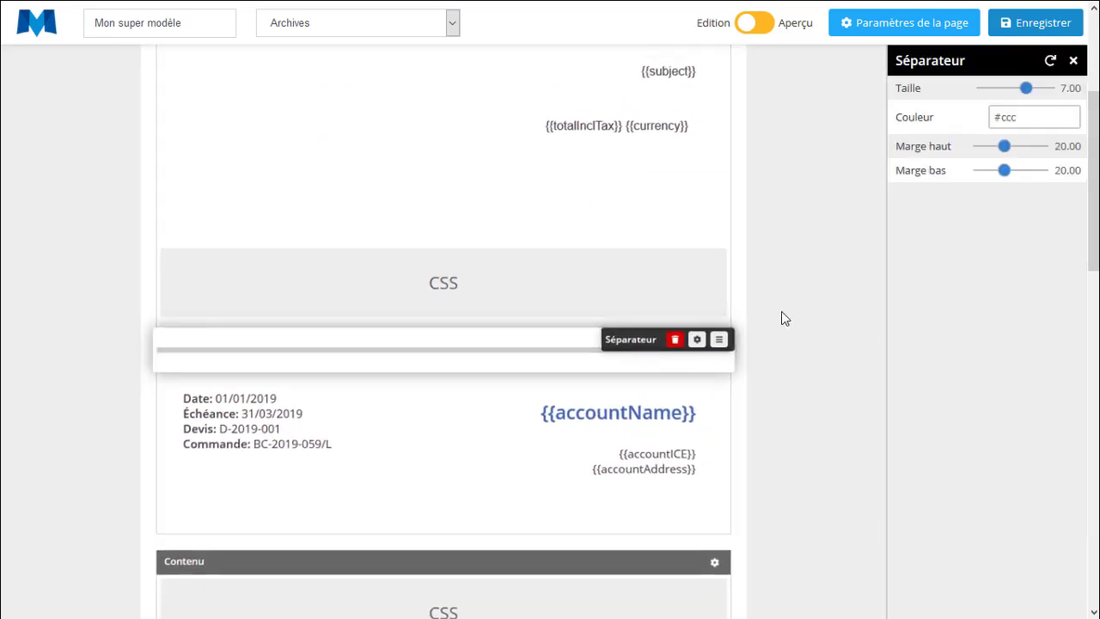
click(1005, 120)
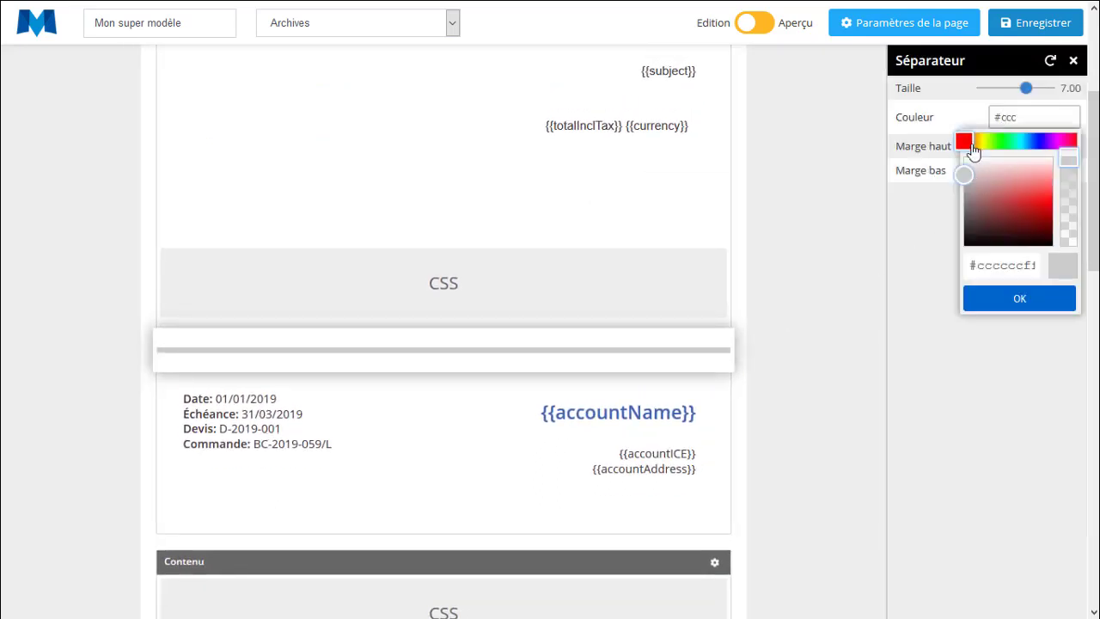
drag(969, 146, 970, 148)
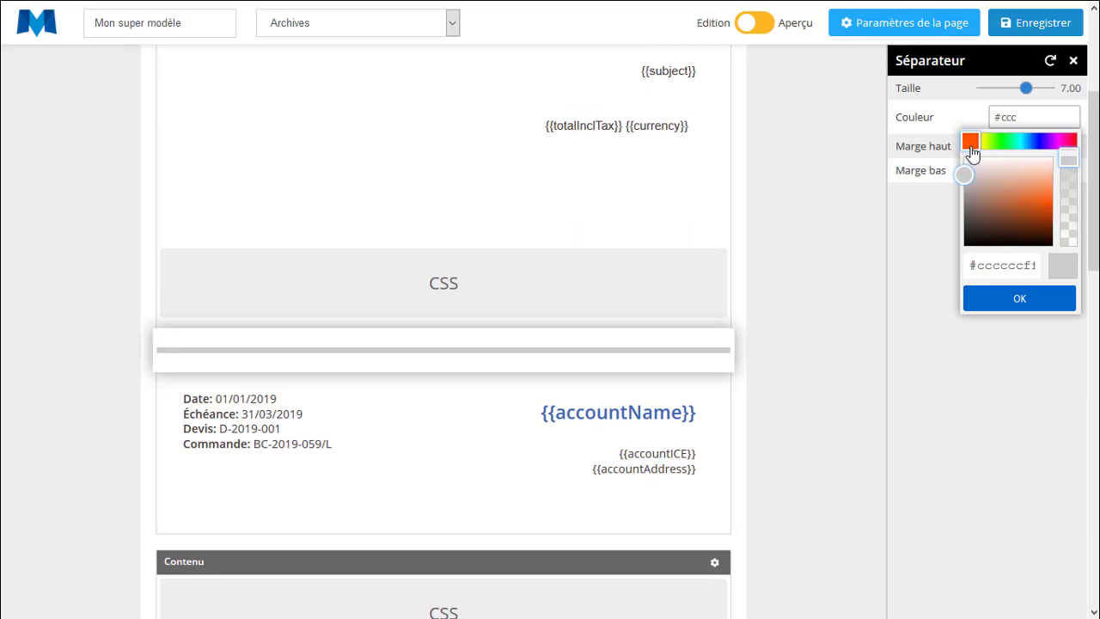
click(1042, 191)
click(1030, 188)
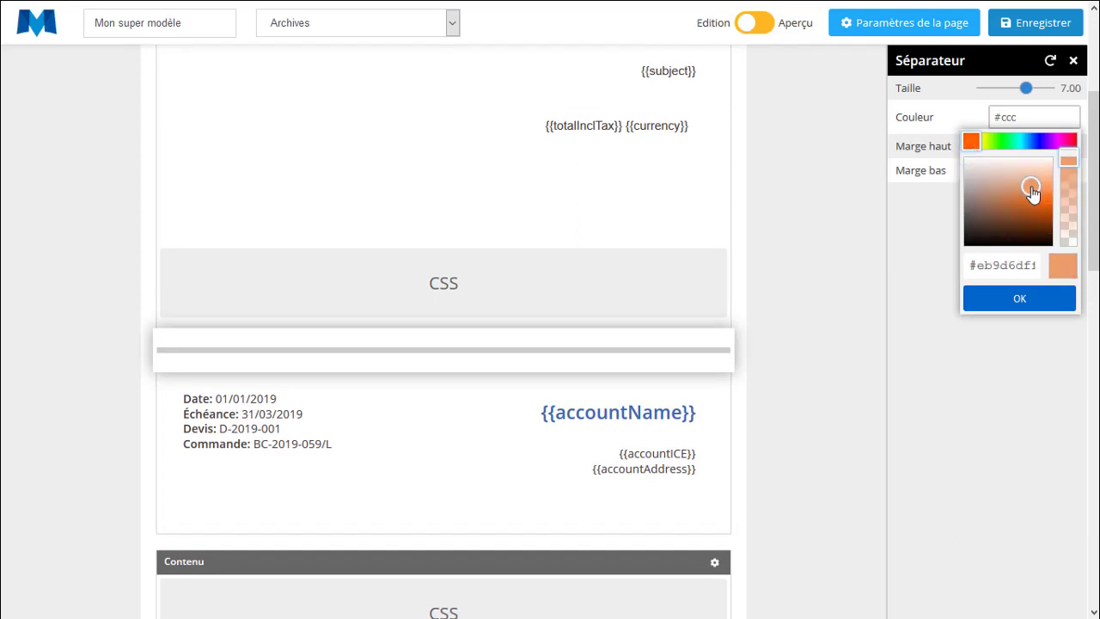
drag(968, 143, 974, 145)
drag(1036, 194, 1052, 213)
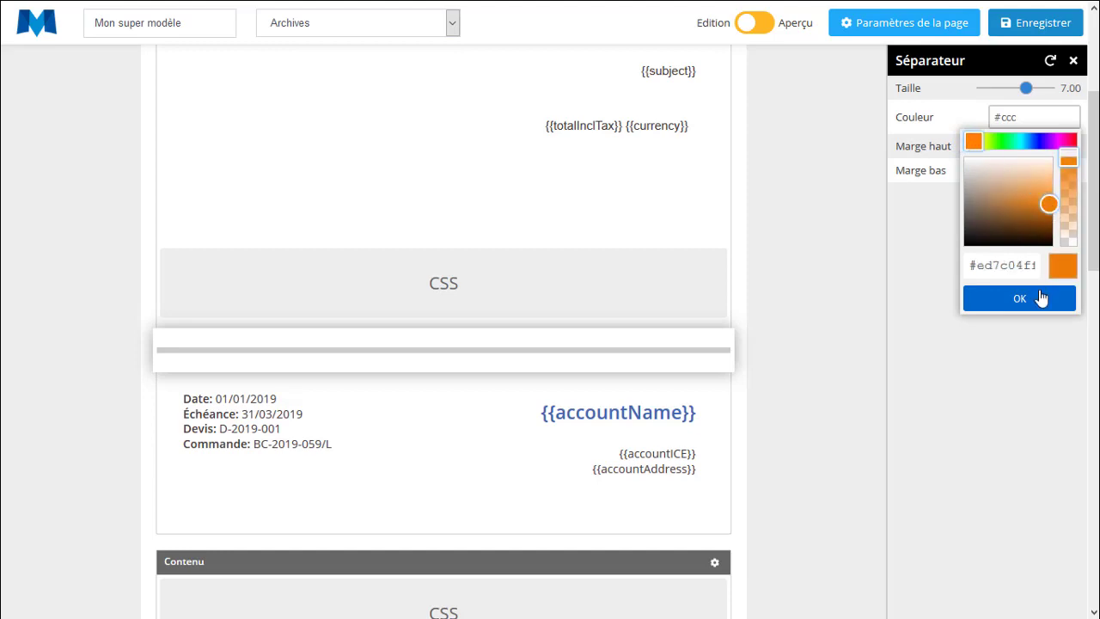
click(1027, 303)
Set the title background (Arrière plan titres) of the lines table to orange #fd9a30
scroll(754, 312, down, 6)
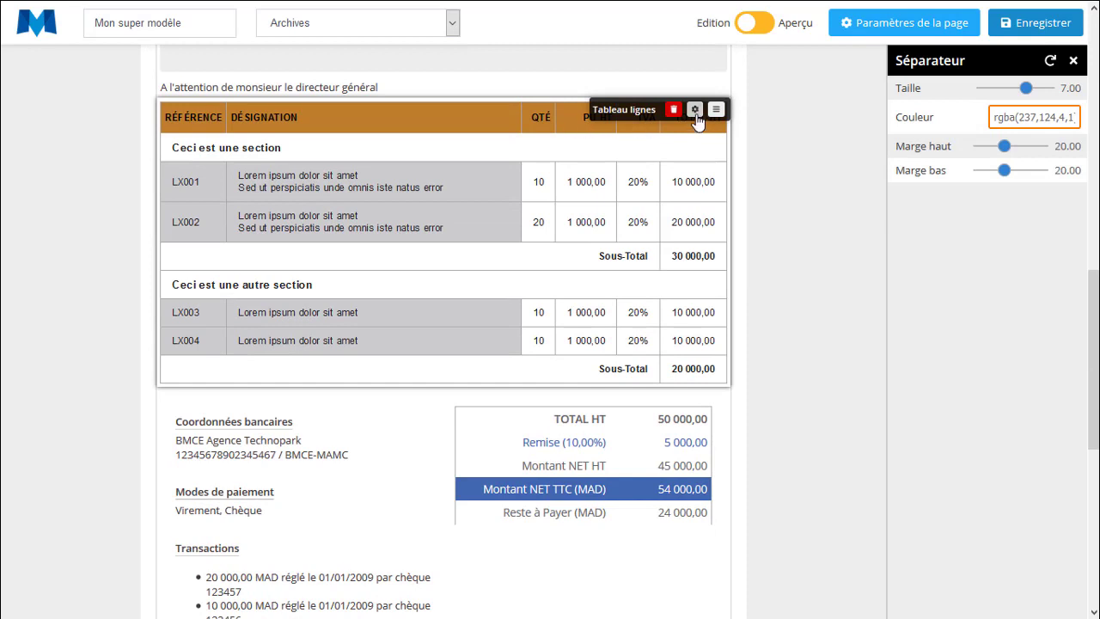
click(694, 110)
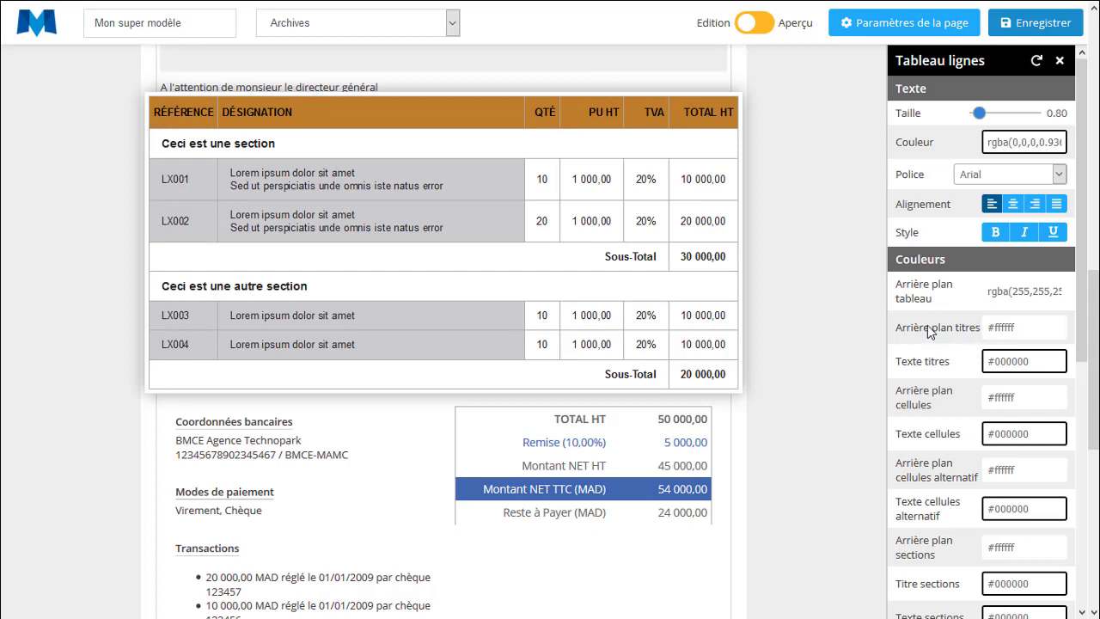
click(1032, 327)
drag(950, 354, 961, 359)
click(1037, 405)
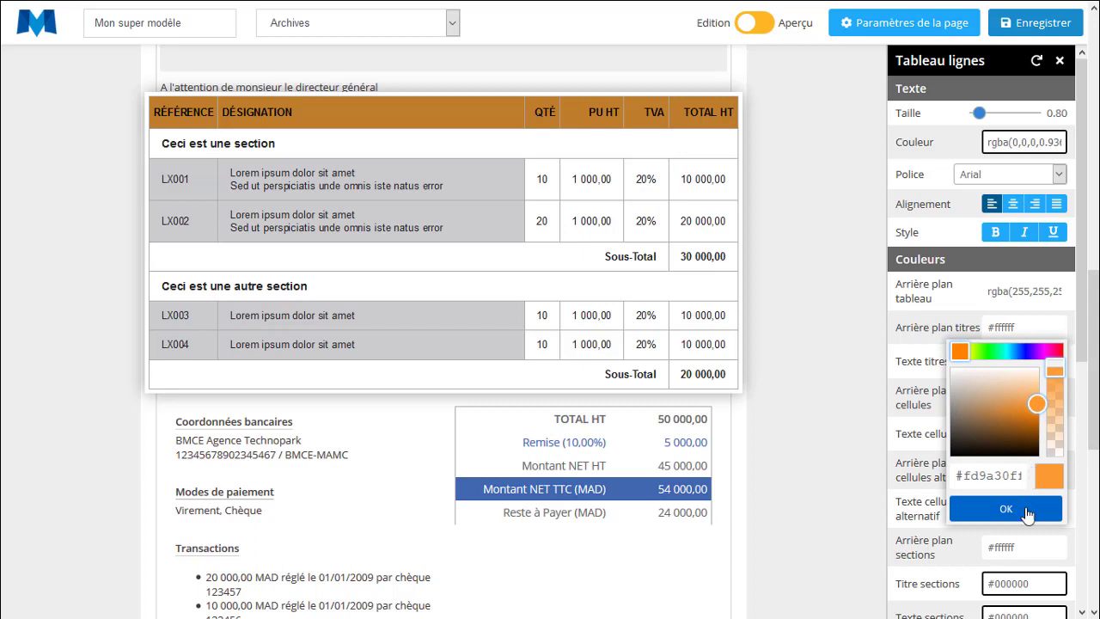
click(1006, 509)
Set the title text colour (Texte titres) of the lines table to white
click(1016, 367)
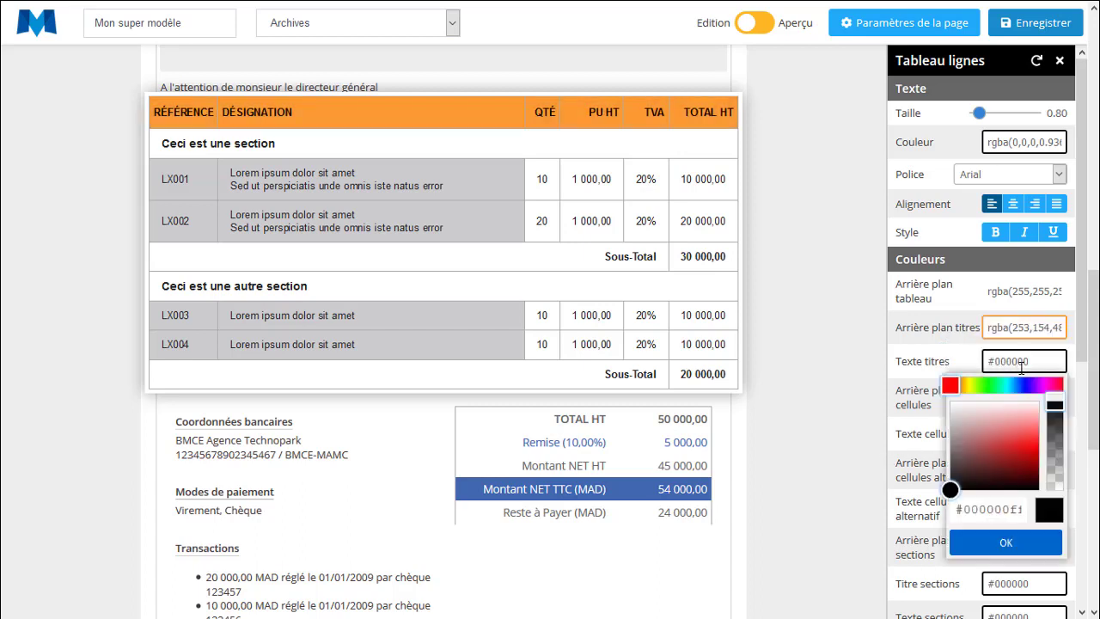
drag(972, 425, 938, 396)
click(1004, 543)
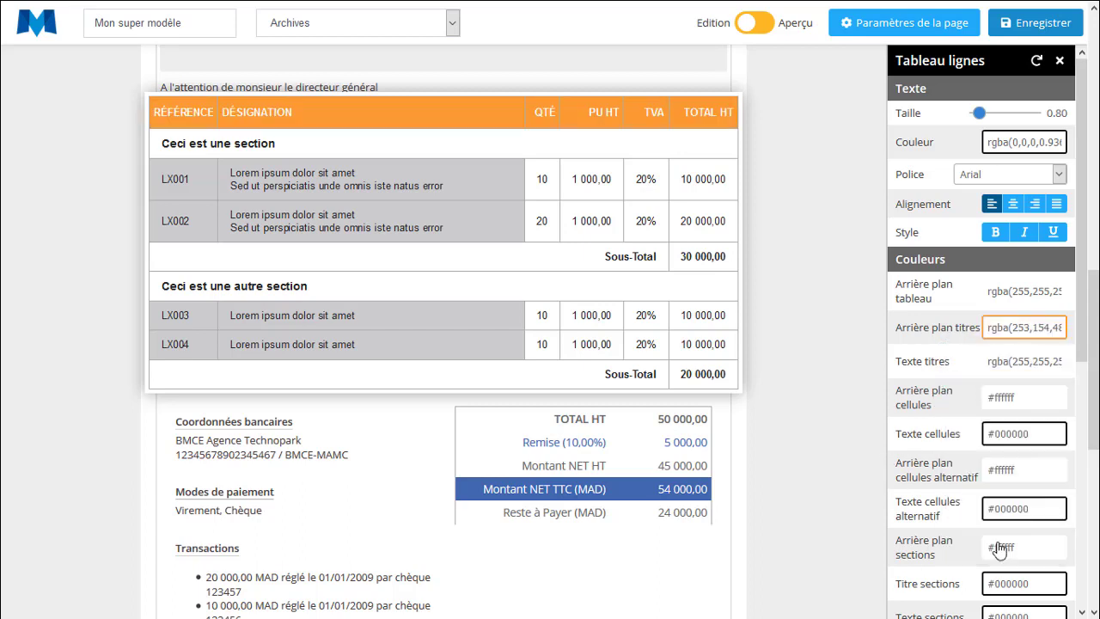
Set the cell background (Arrière plan cellules) of the lines table to red #cd1a1a and close the table's settings
scroll(380, 221, up, 1)
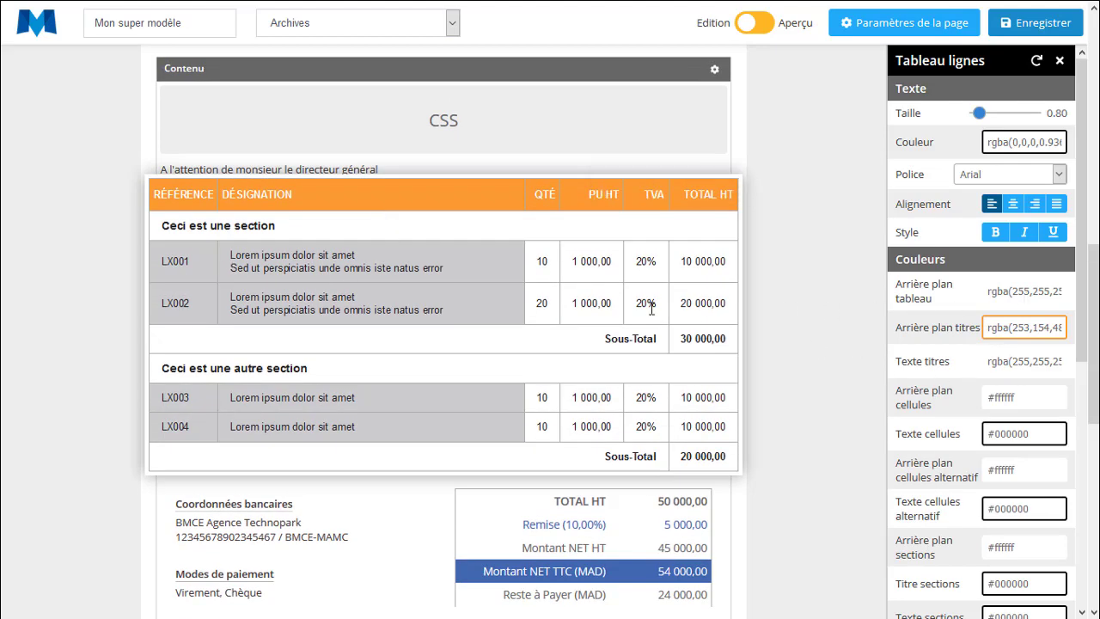
scroll(538, 336, down, 1)
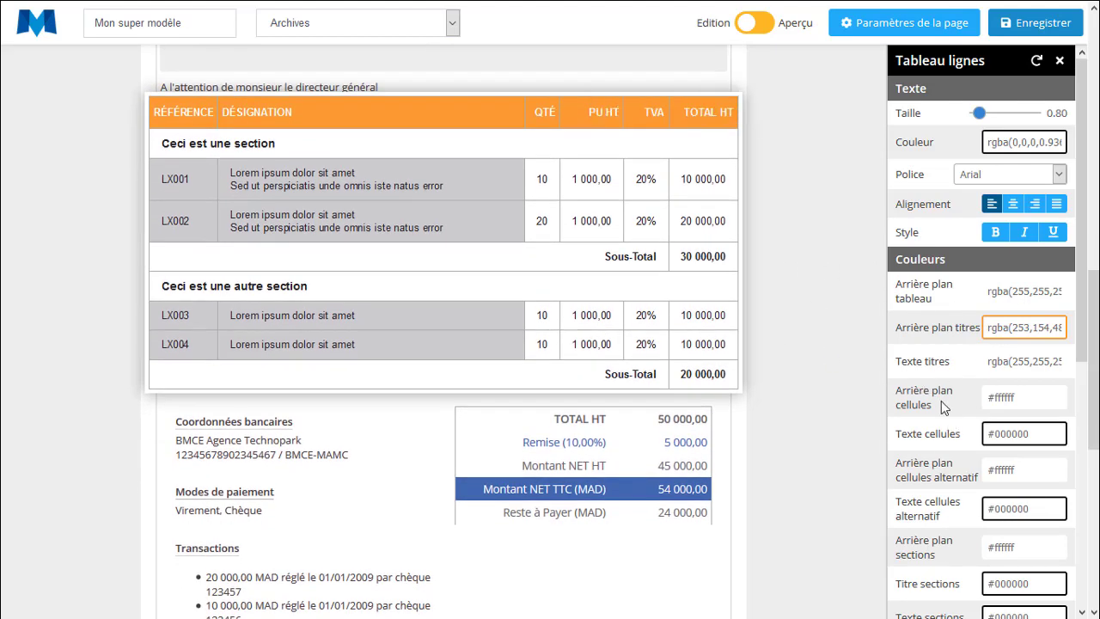
click(1008, 397)
click(989, 485)
click(1019, 486)
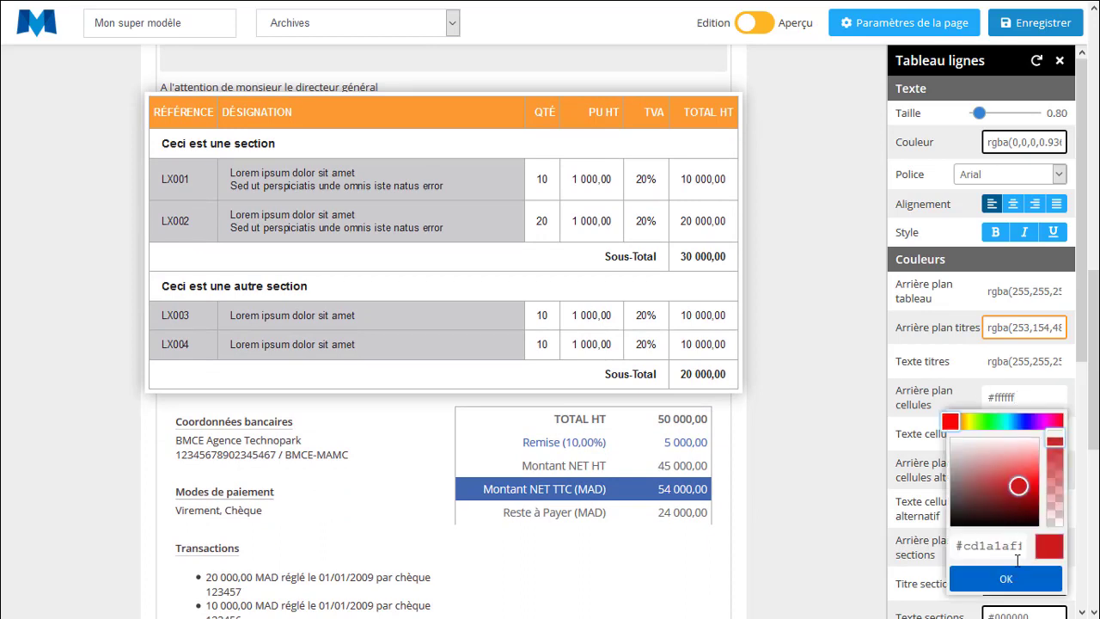
click(1008, 580)
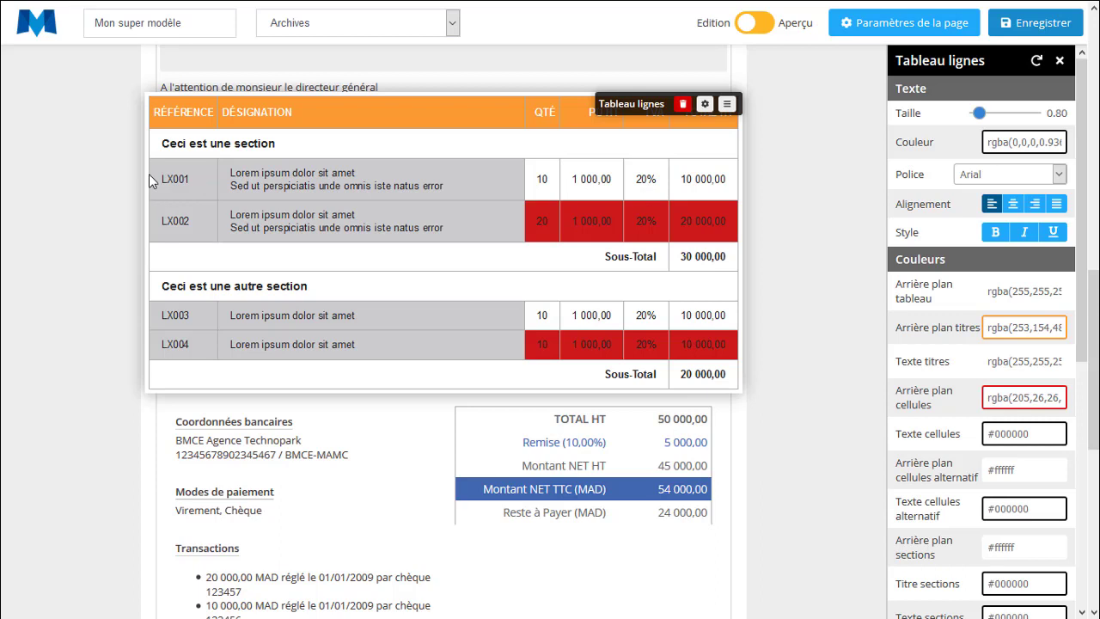
drag(151, 175, 152, 233)
click(693, 225)
click(247, 233)
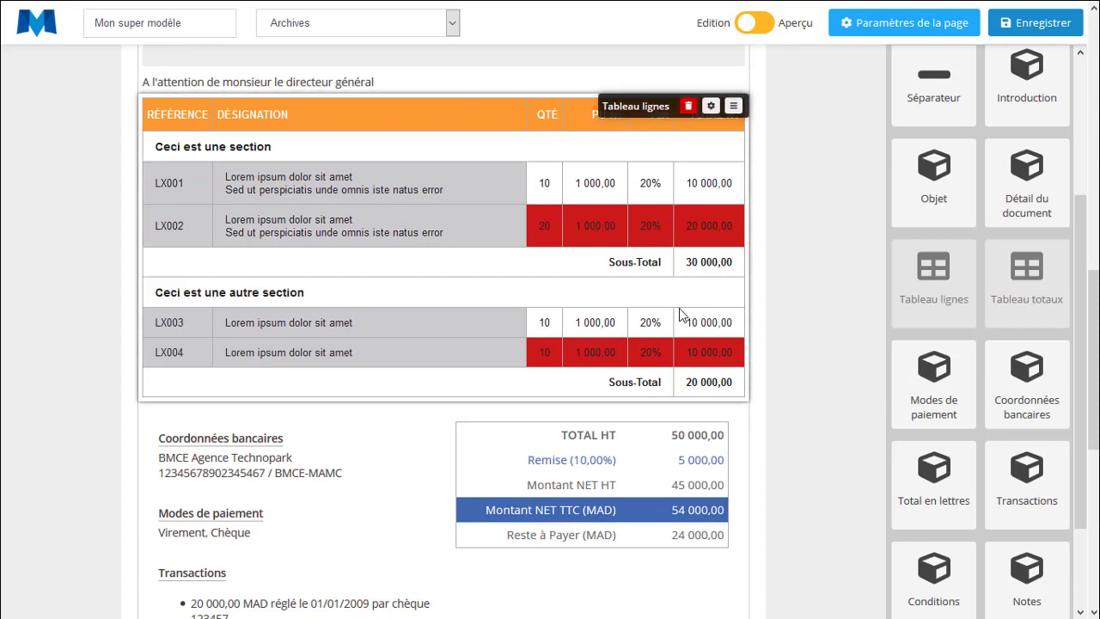
Switch to the open quote PDF and examine how normal and alternate rows follow each other in its lines table
mouse_move(345, 4)
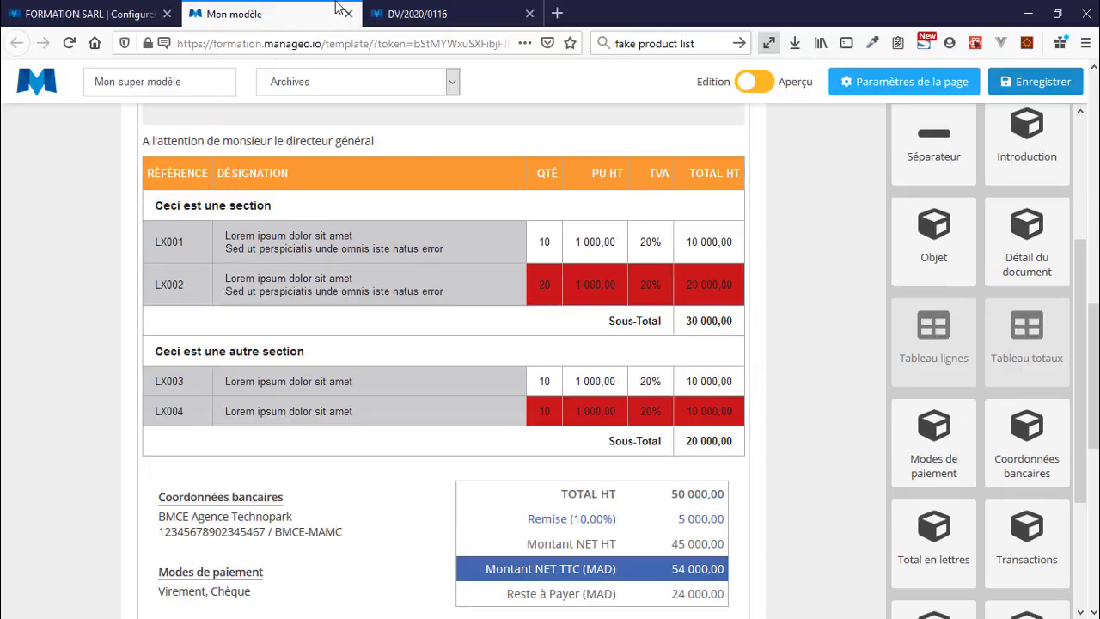
click(439, 14)
scroll(347, 375, down, 3)
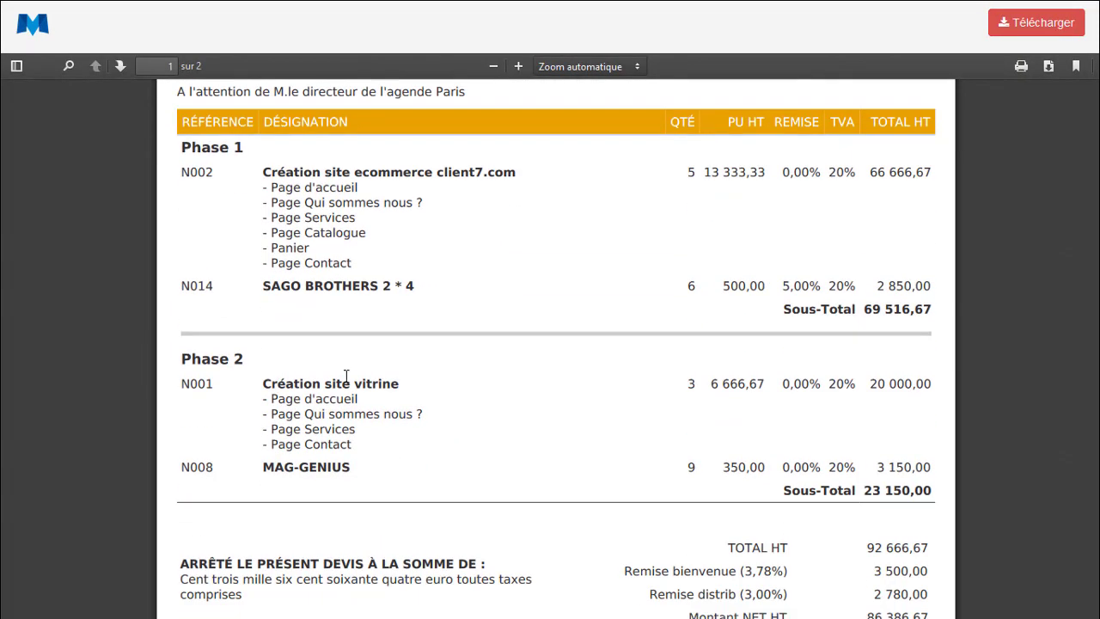
drag(403, 181, 368, 174)
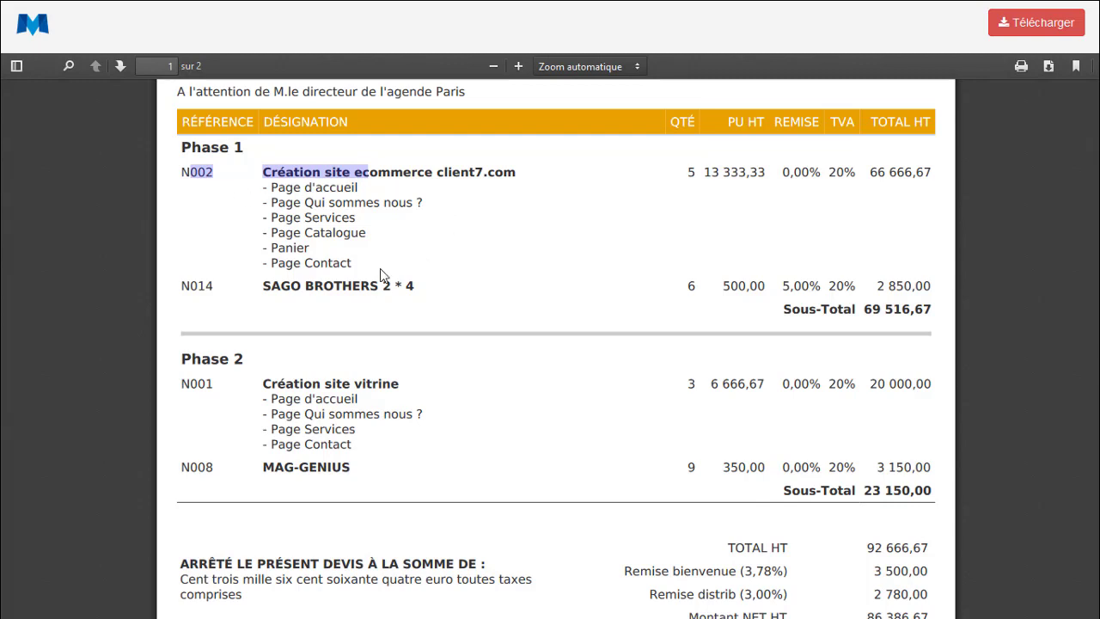
drag(207, 287, 943, 290)
click(910, 283)
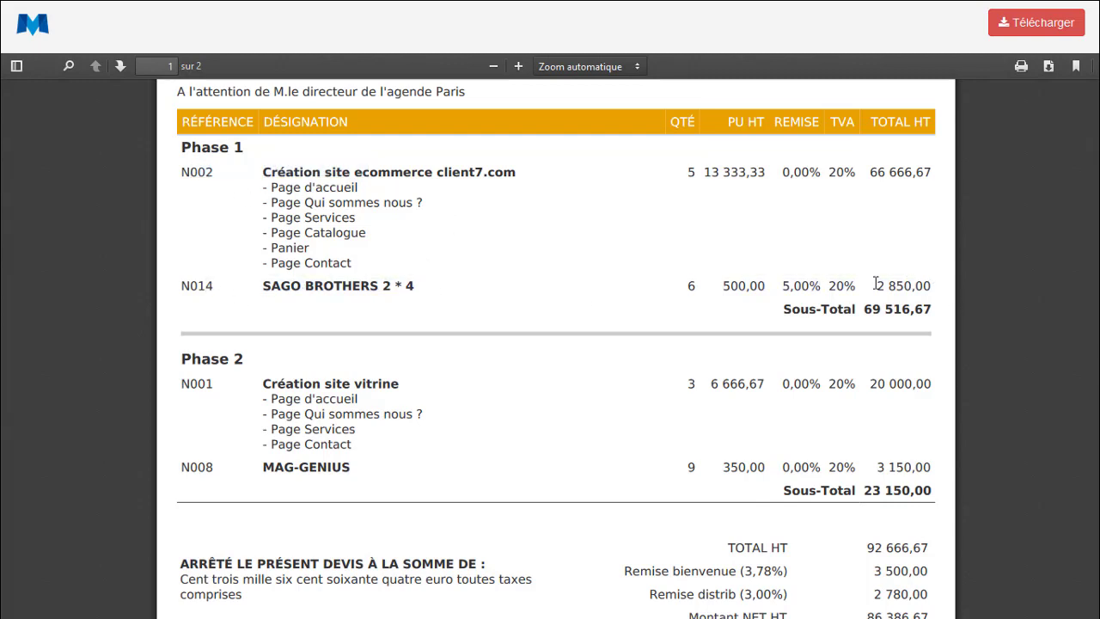
drag(875, 284, 394, 263)
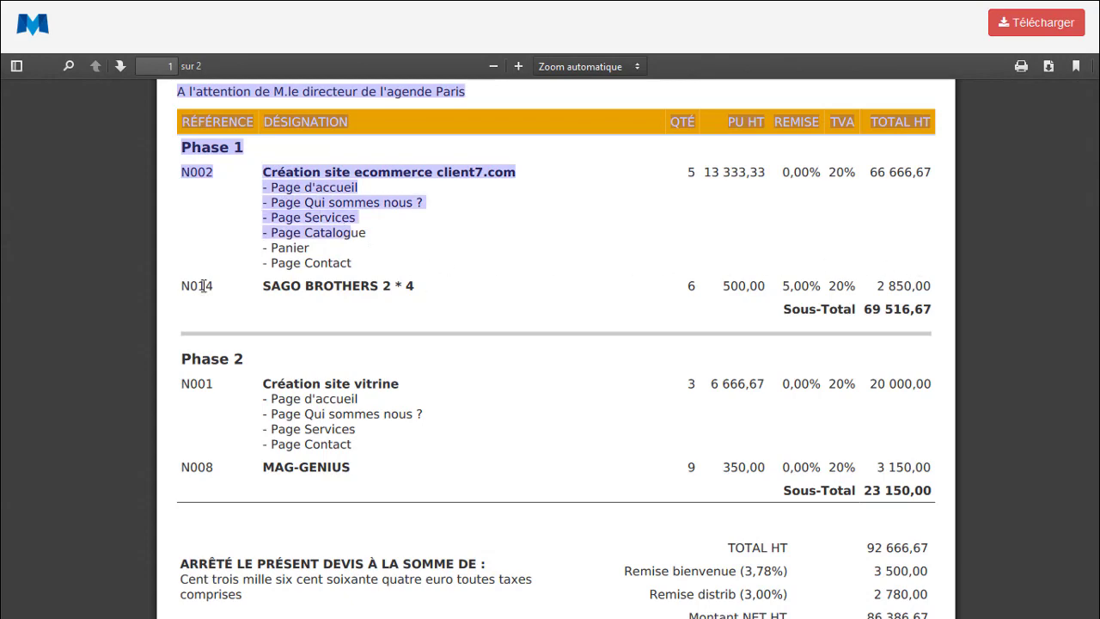
drag(204, 287, 559, 299)
Return to the Mon modèle template editor and reopen the settings of the lines table
click(142, 10)
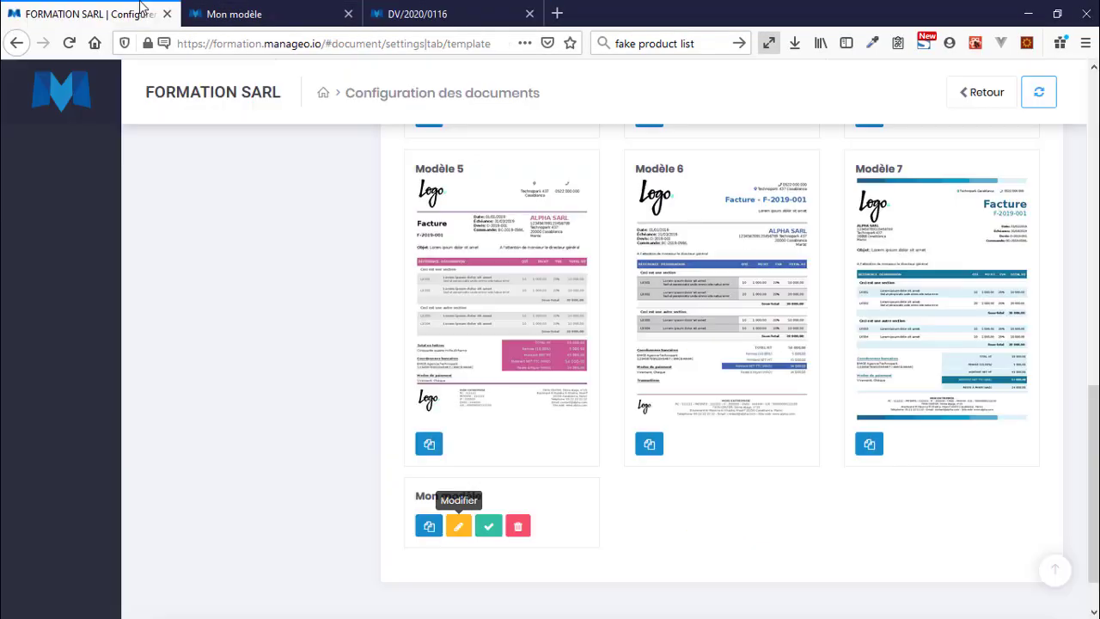
click(289, 10)
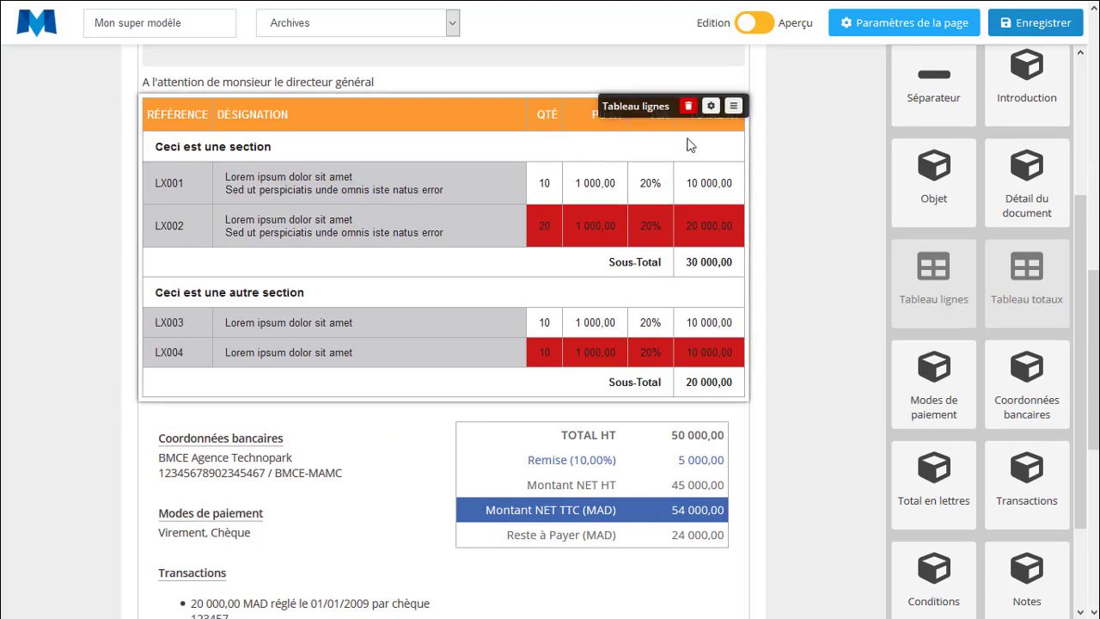
click(711, 106)
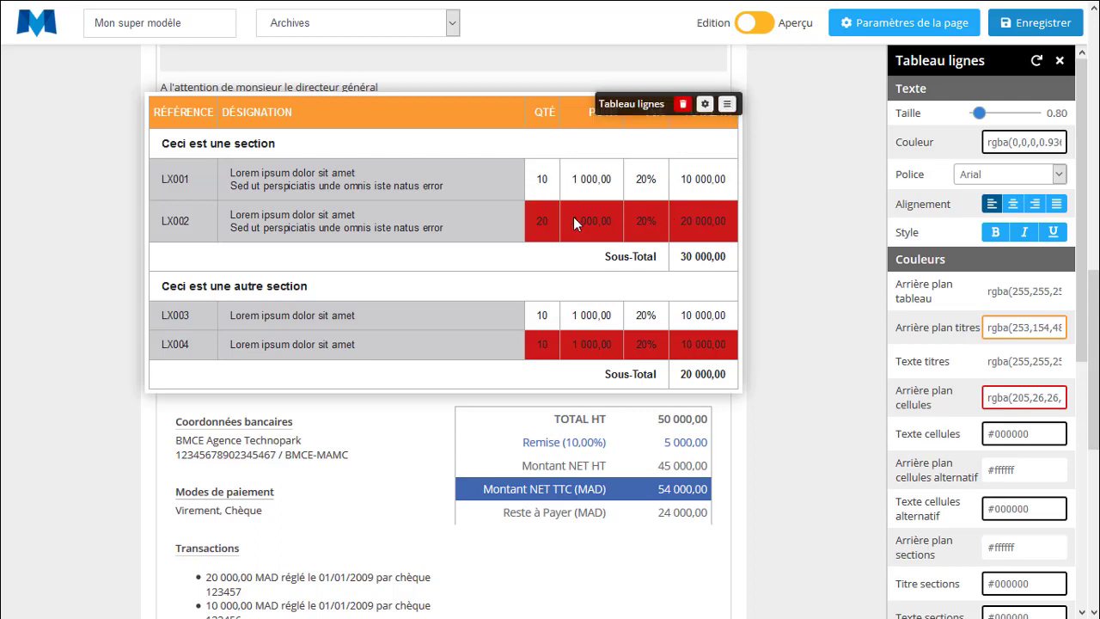
Set the cell background colour of the lines table to white (#ffffff)
click(1017, 397)
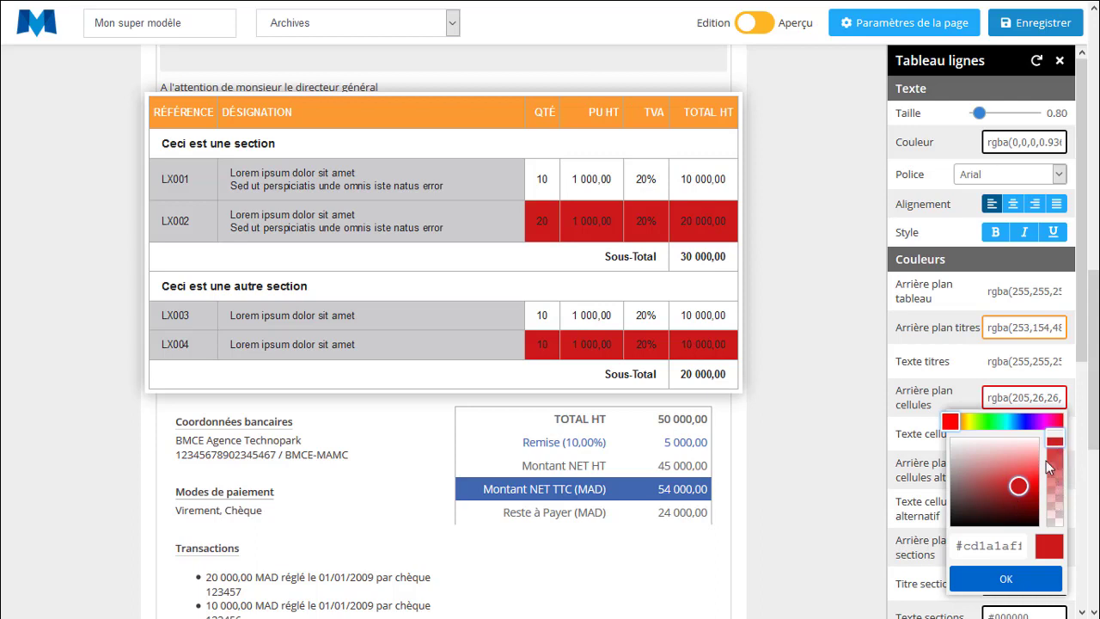
drag(1019, 487, 949, 437)
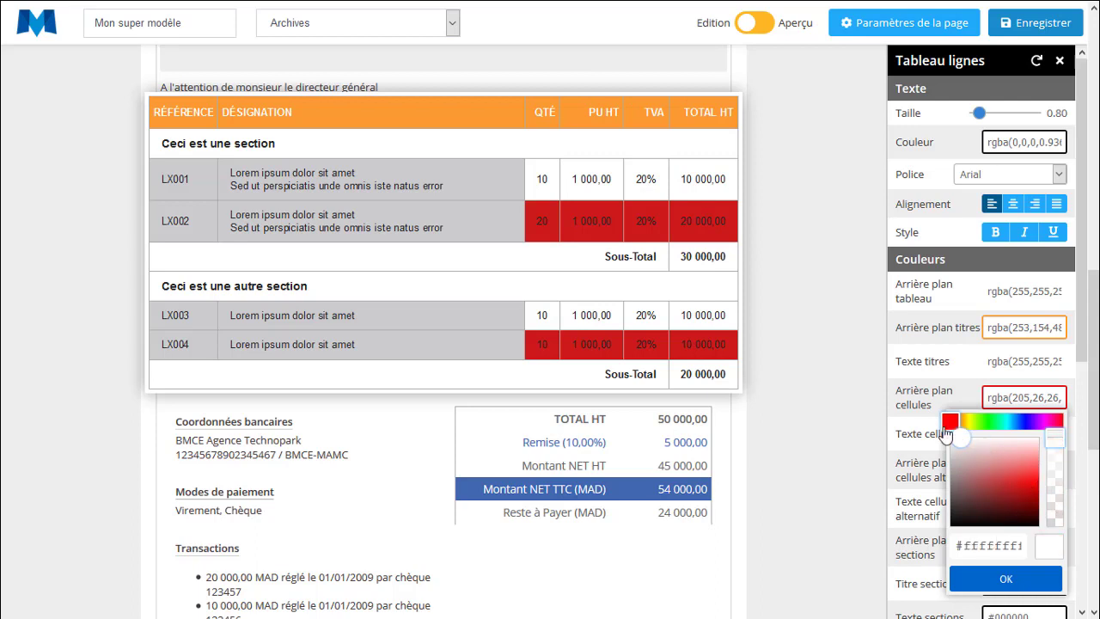
click(1017, 582)
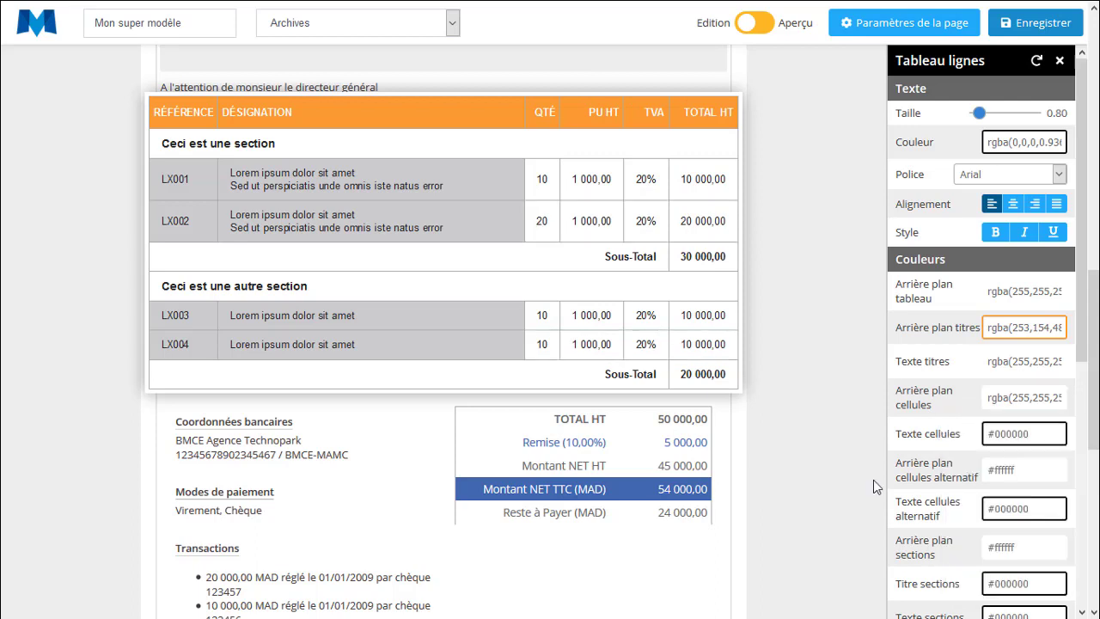
Set the alternate cell background colour of the lines table to light grey #e1e1e1
click(1024, 469)
click(948, 521)
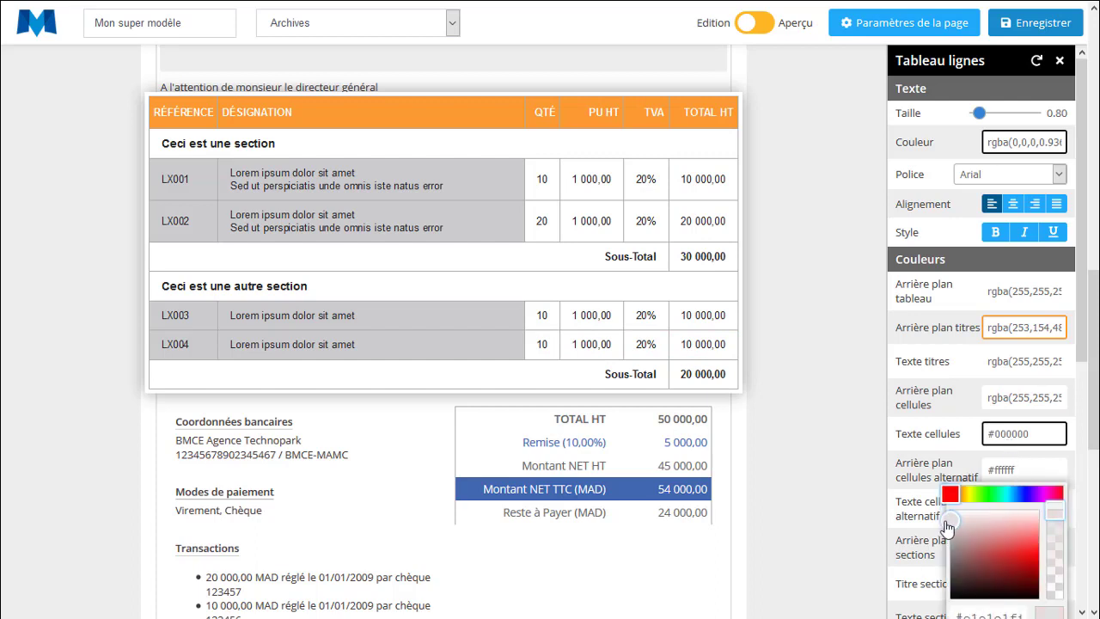
scroll(937, 520, down, 3)
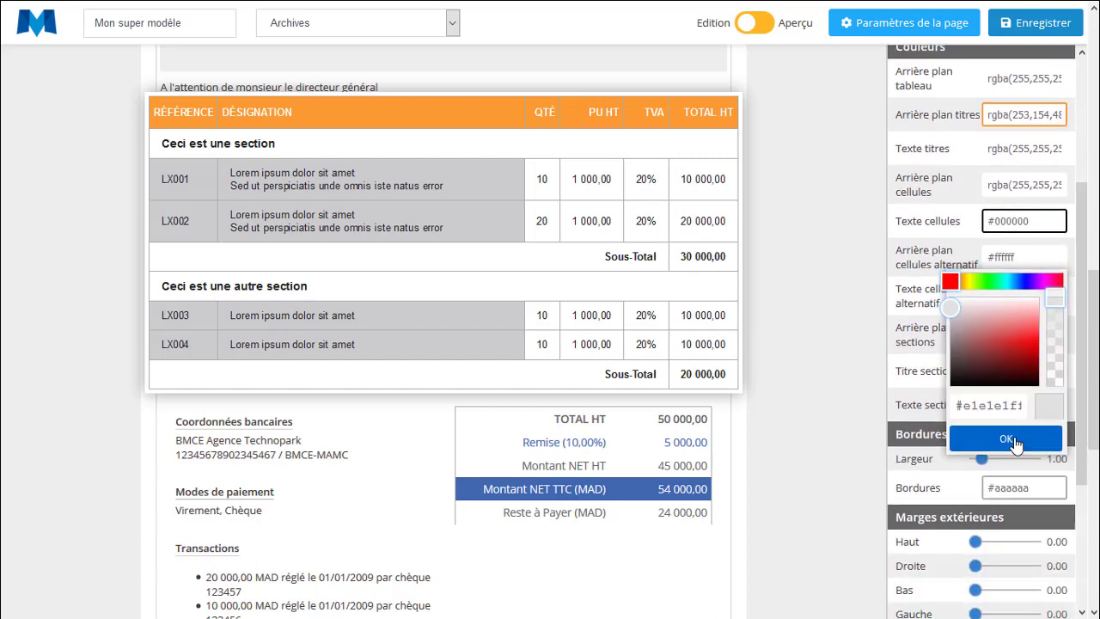
click(1016, 441)
Set the lines table's border width to 0 and its border colour to red #f31616
mouse_move(655, 270)
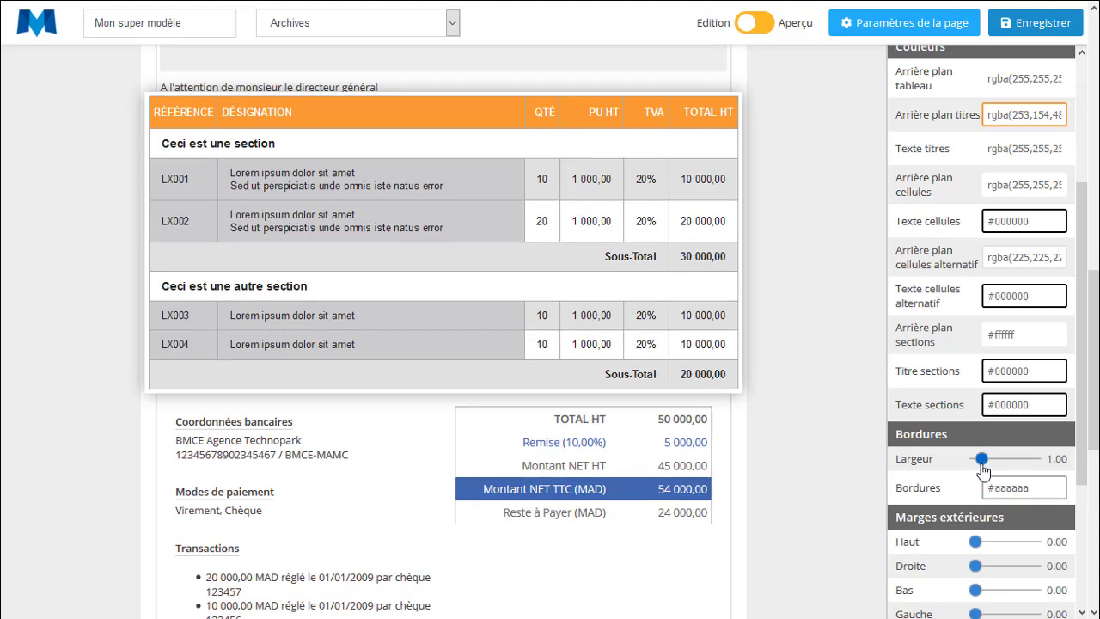
drag(983, 469, 919, 461)
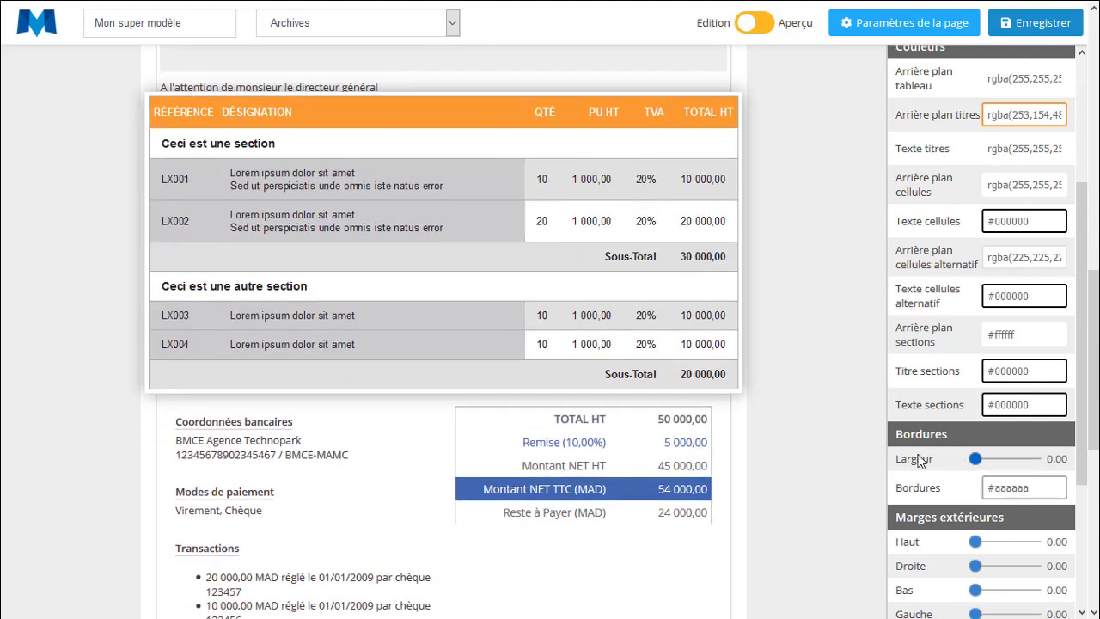
click(1033, 488)
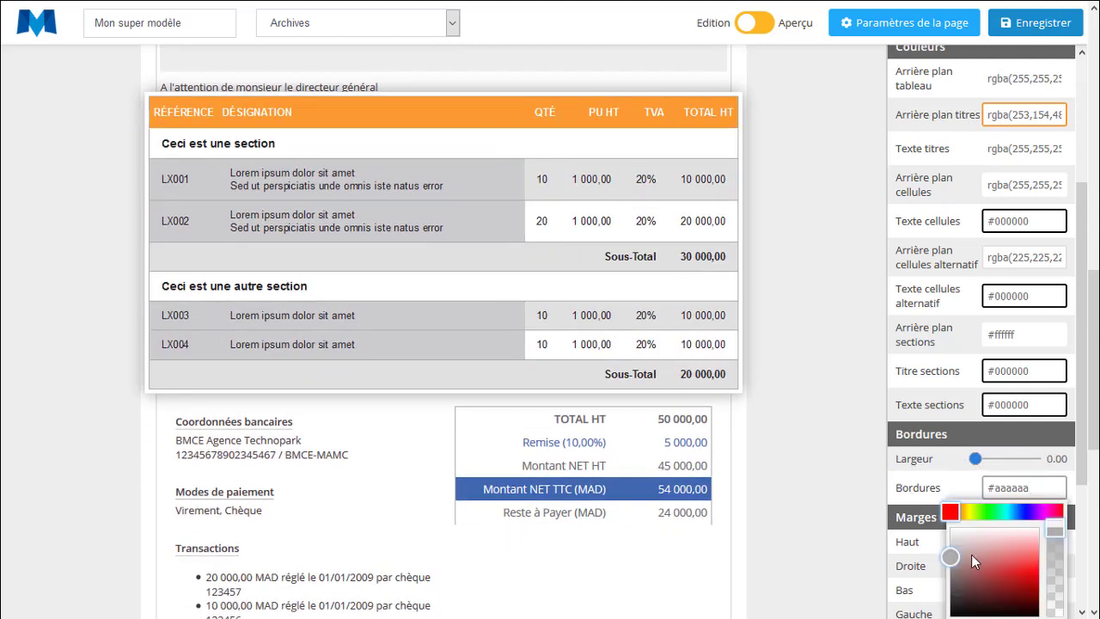
mouse_move(971, 561)
mouse_down()
mouse_move(1001, 602)
mouse_move(980, 593)
mouse_move(1031, 571)
mouse_up()
scroll(1002, 507, down, 3)
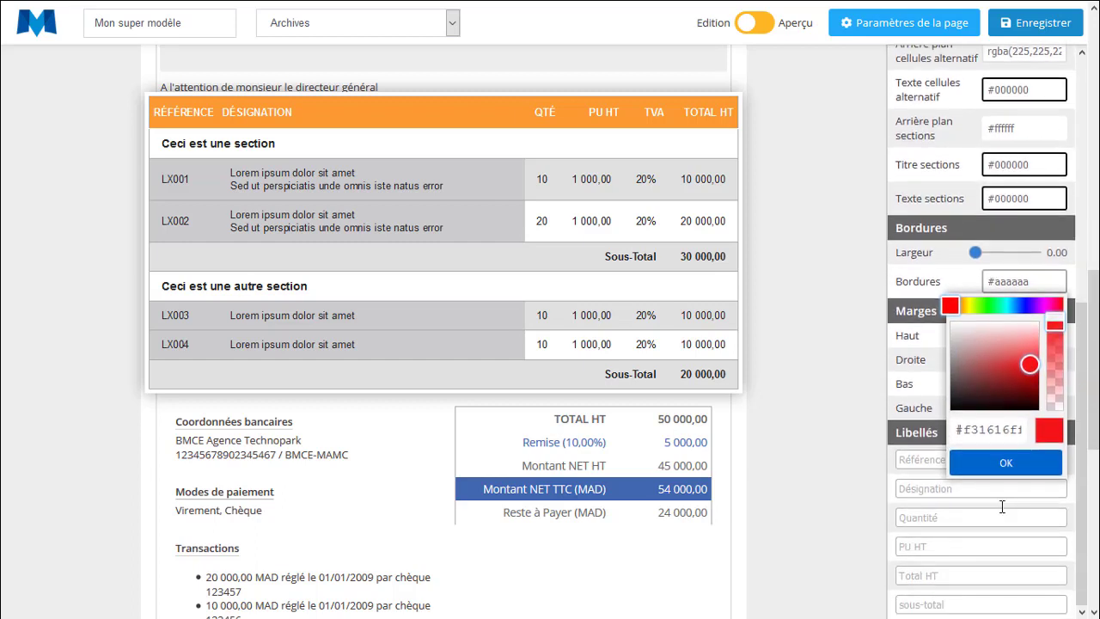
click(1007, 464)
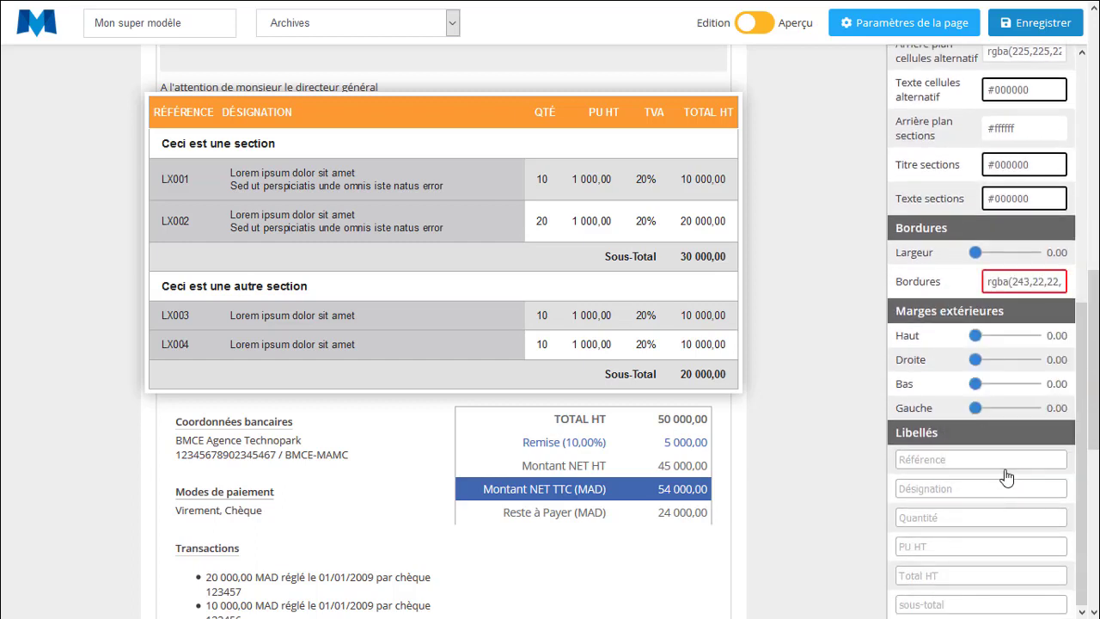
click(981, 254)
mouse_move(981, 256)
mouse_down()
mouse_move(1015, 255)
mouse_move(972, 261)
mouse_up()
Try outer margins of 45 above and 100 on the right and below the lines table, and return all margins to 0
drag(980, 339, 1023, 361)
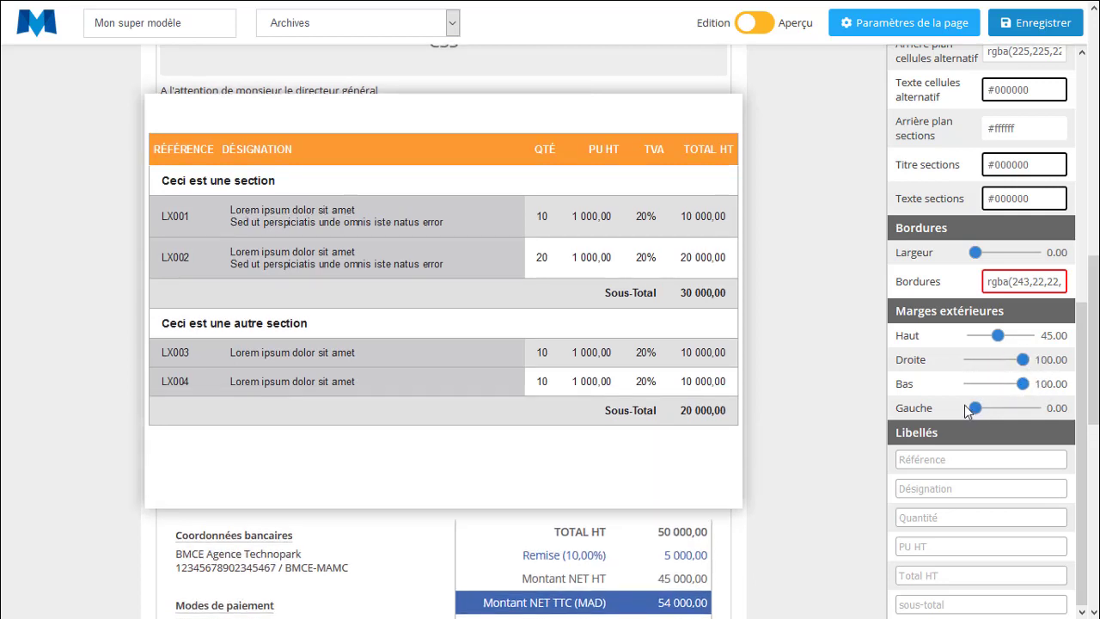
drag(972, 408, 907, 412)
drag(1025, 385, 896, 383)
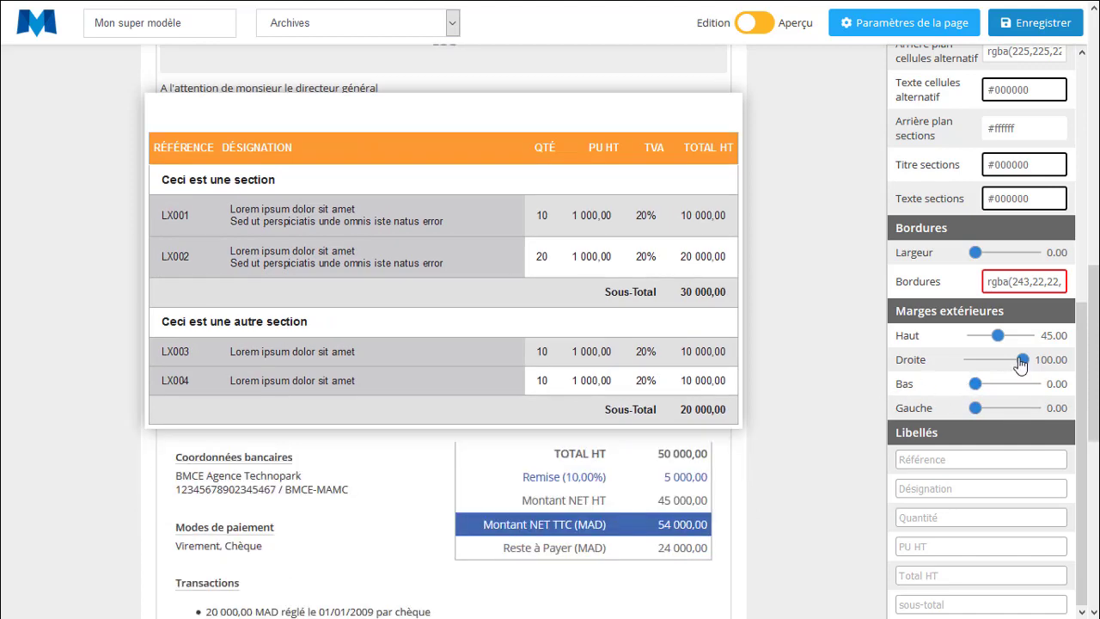
drag(1023, 360, 936, 369)
drag(999, 336, 877, 349)
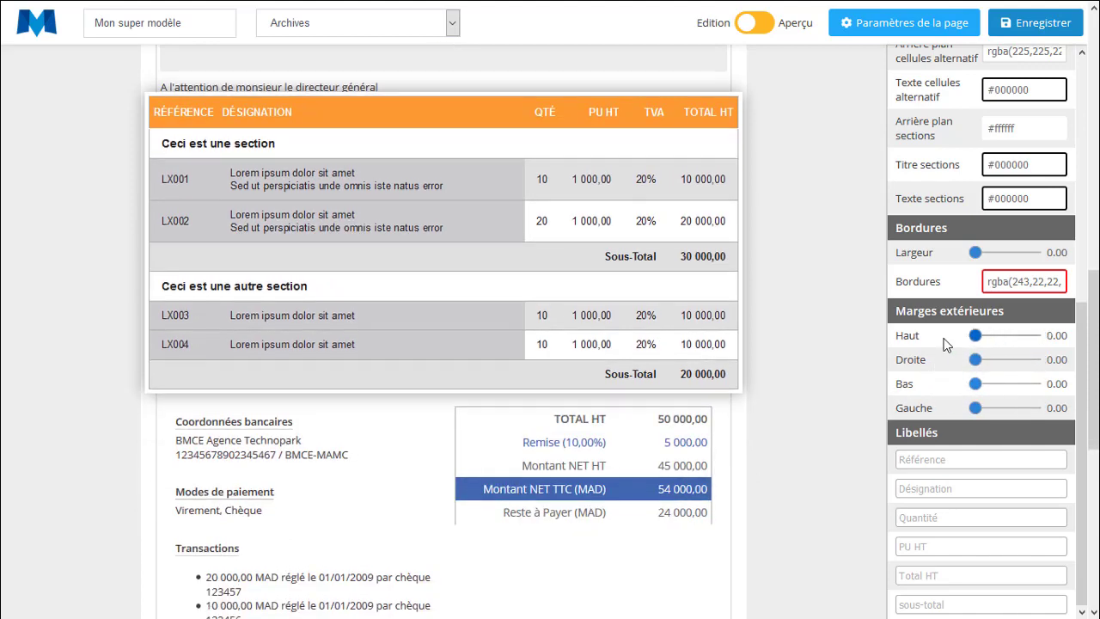
click(844, 358)
Preview the invoice, examine the spacing between the introduction line and the lines table, and return to edit mode
scroll(857, 457, down, 2)
scroll(857, 457, up, 3)
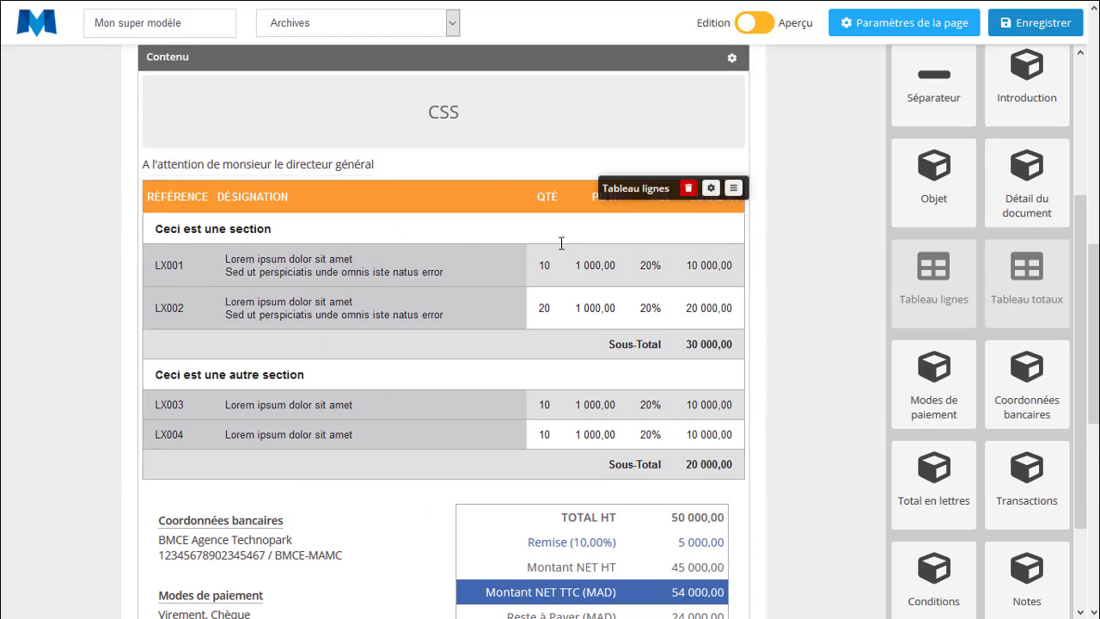
click(757, 24)
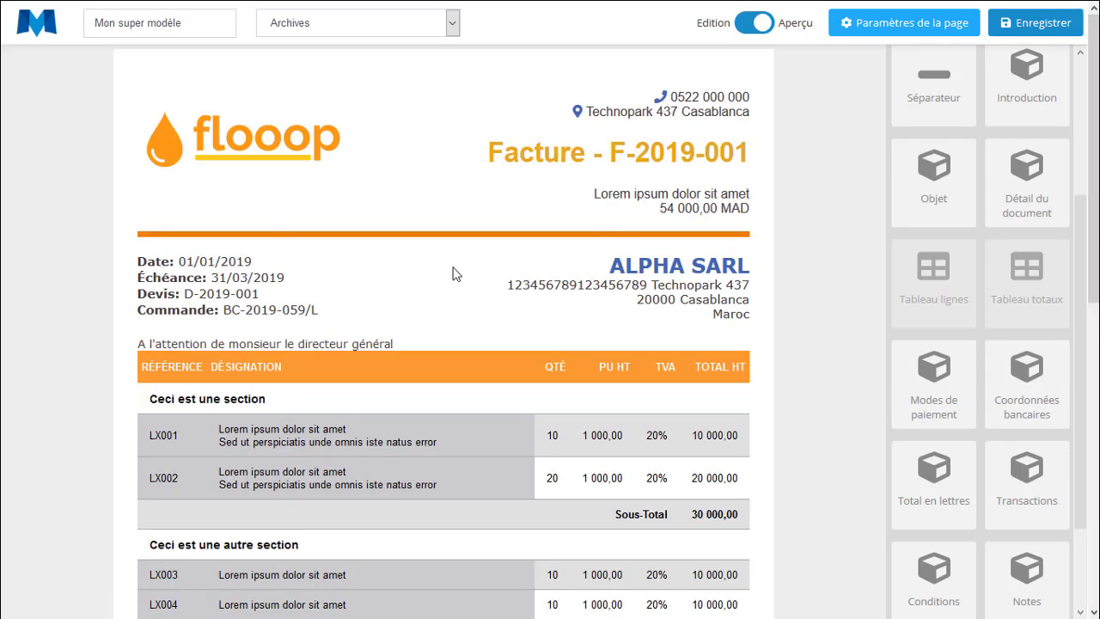
scroll(318, 287, down, 3)
scroll(297, 282, up, 1)
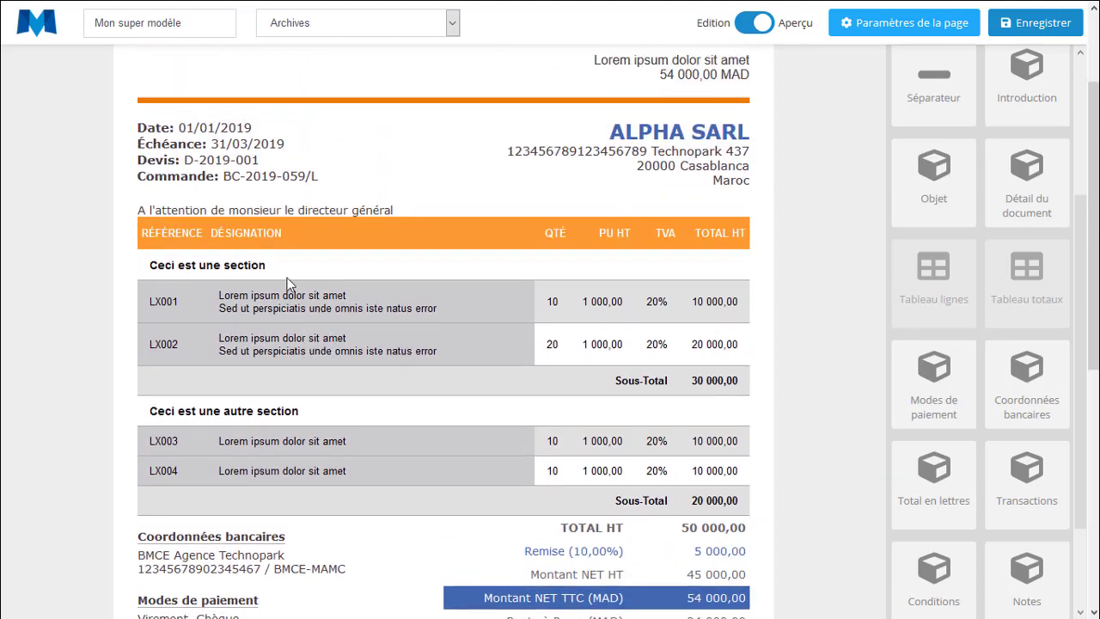
scroll(288, 284, up, 1)
drag(139, 262, 409, 268)
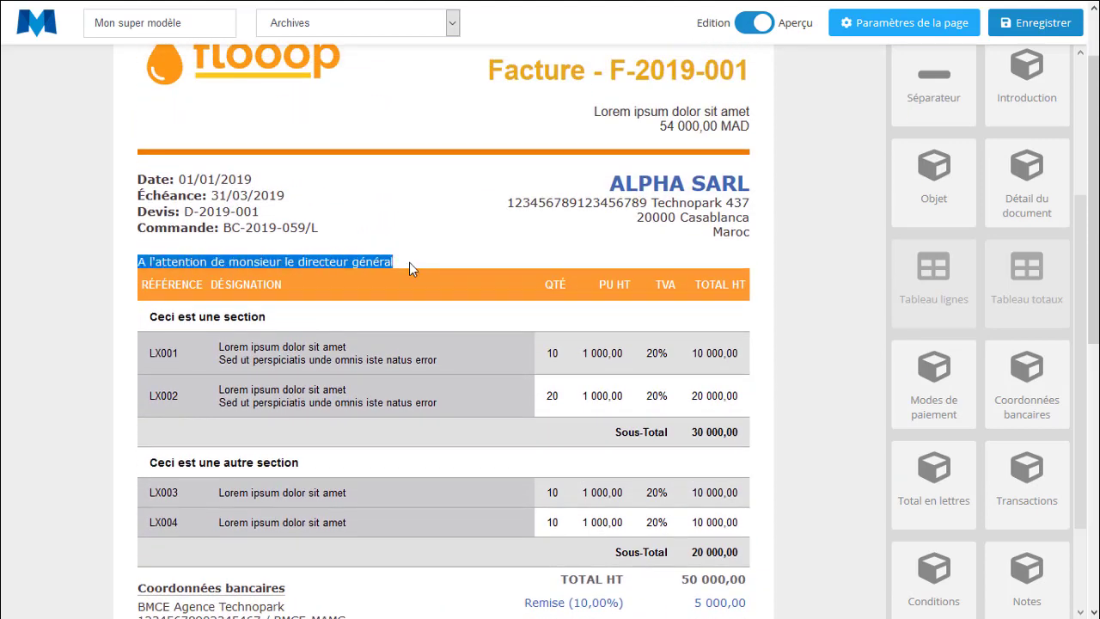
click(758, 23)
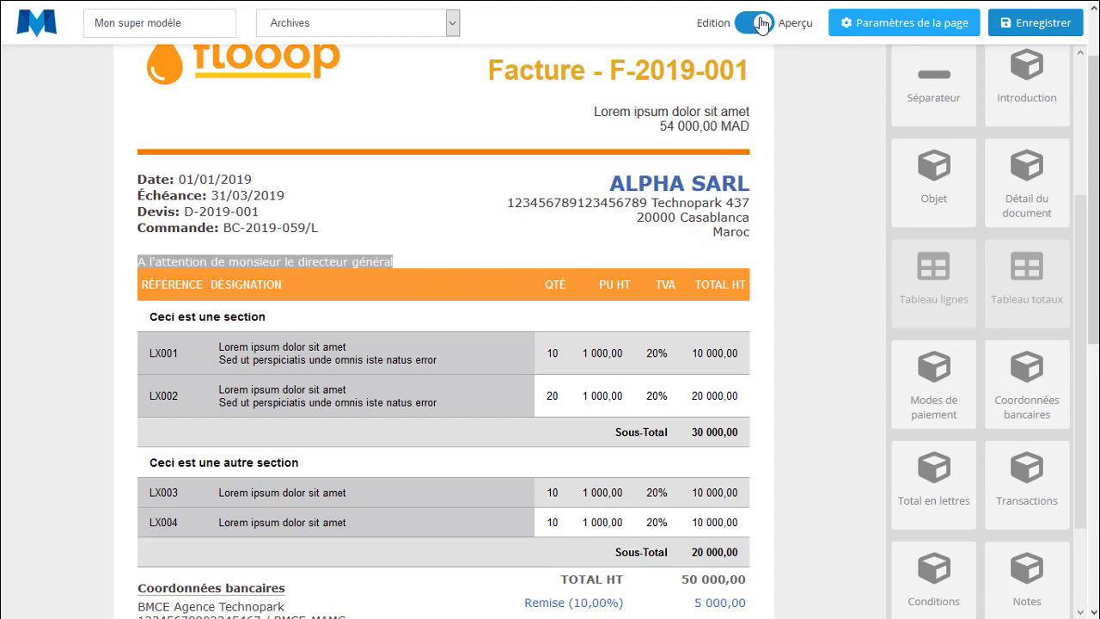
Set the lines table's top outer margin to 20 and check the result in the invoice preview
scroll(473, 314, down, 6)
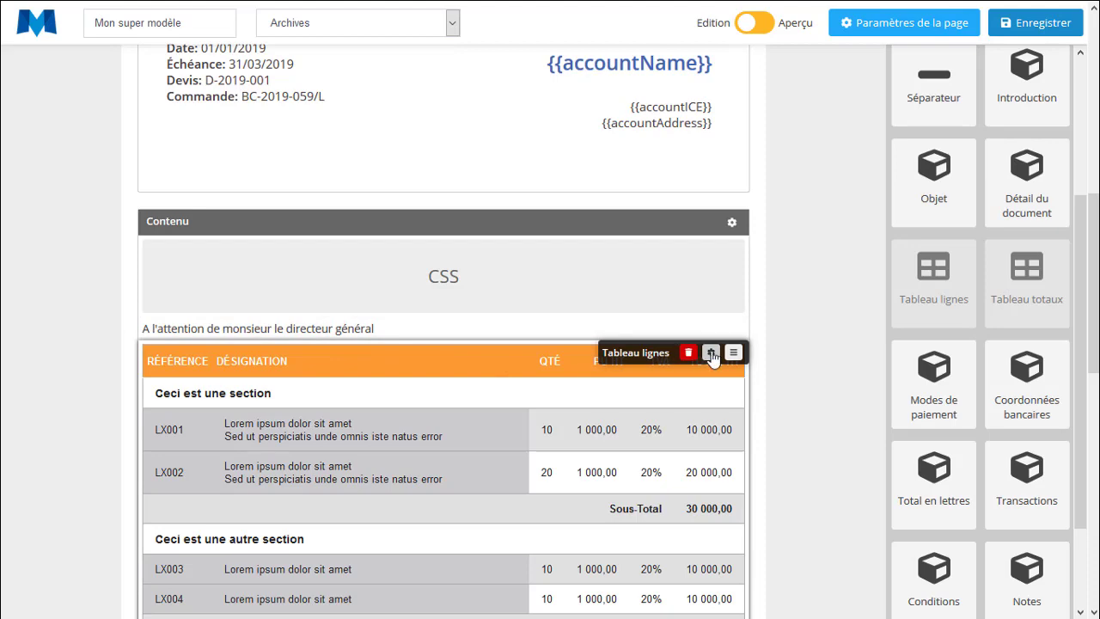
click(712, 354)
scroll(970, 495, down, 3)
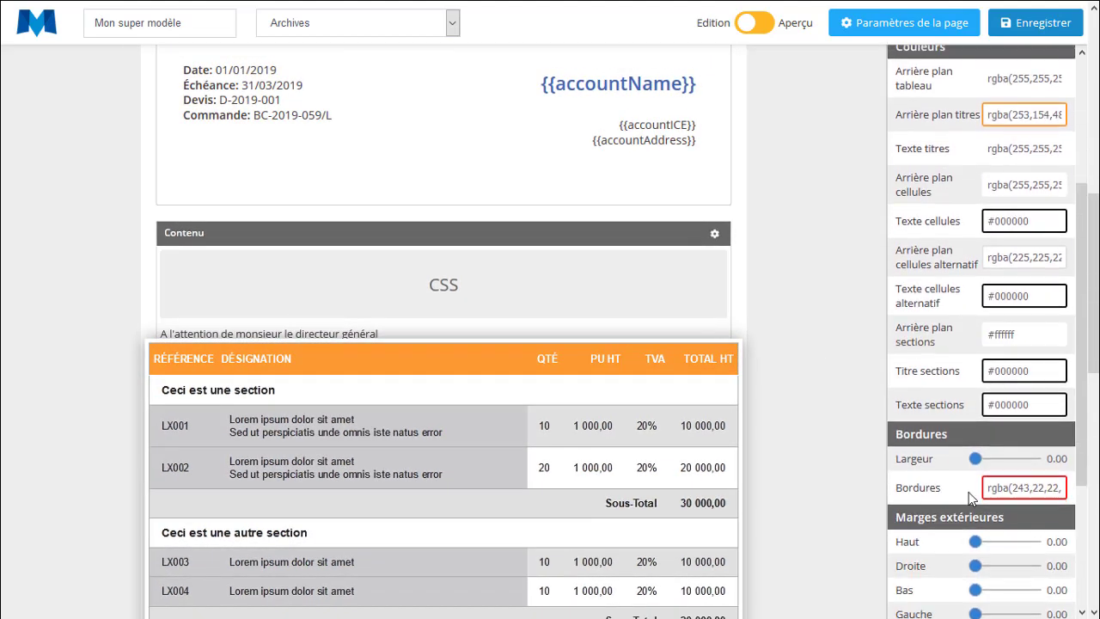
scroll(976, 486, down, 2)
mouse_move(982, 443)
mouse_down()
mouse_move(988, 436)
mouse_move(984, 447)
mouse_up()
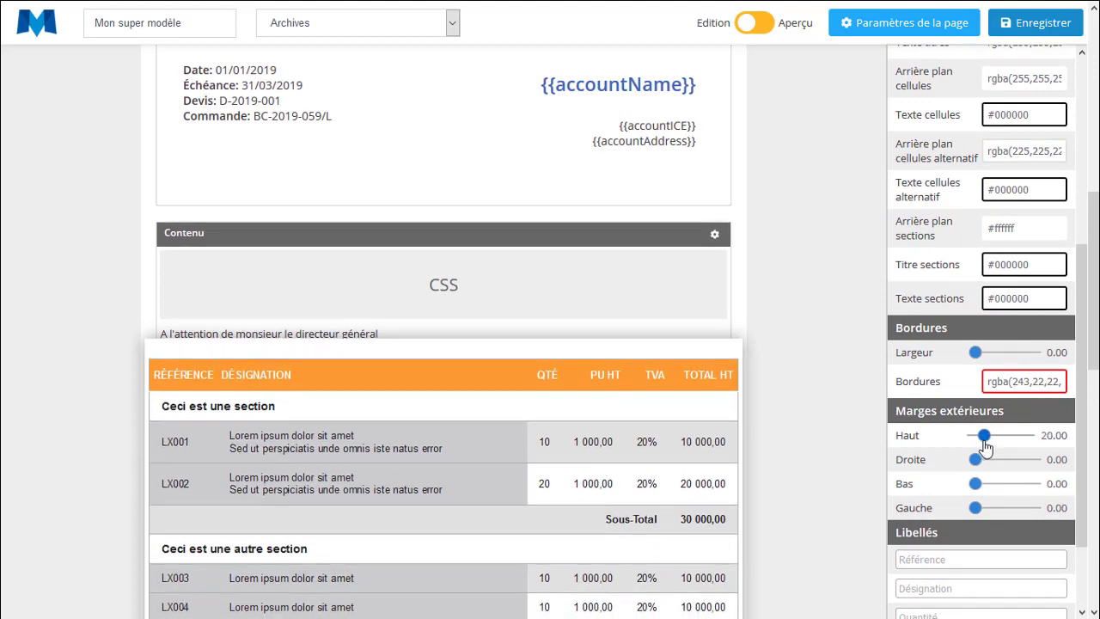
click(820, 437)
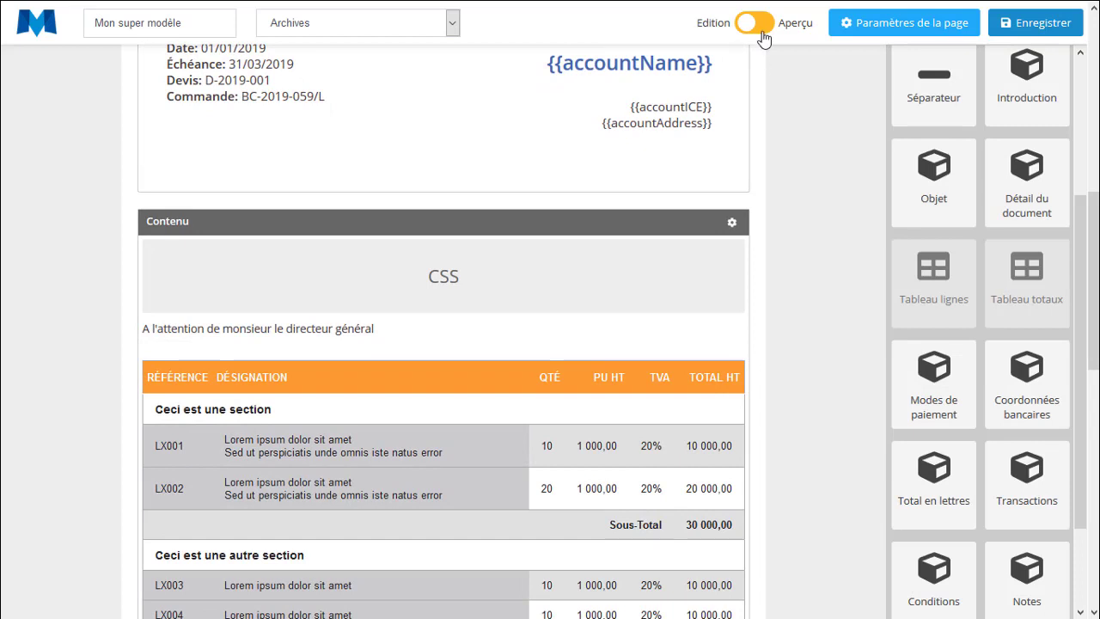
click(764, 31)
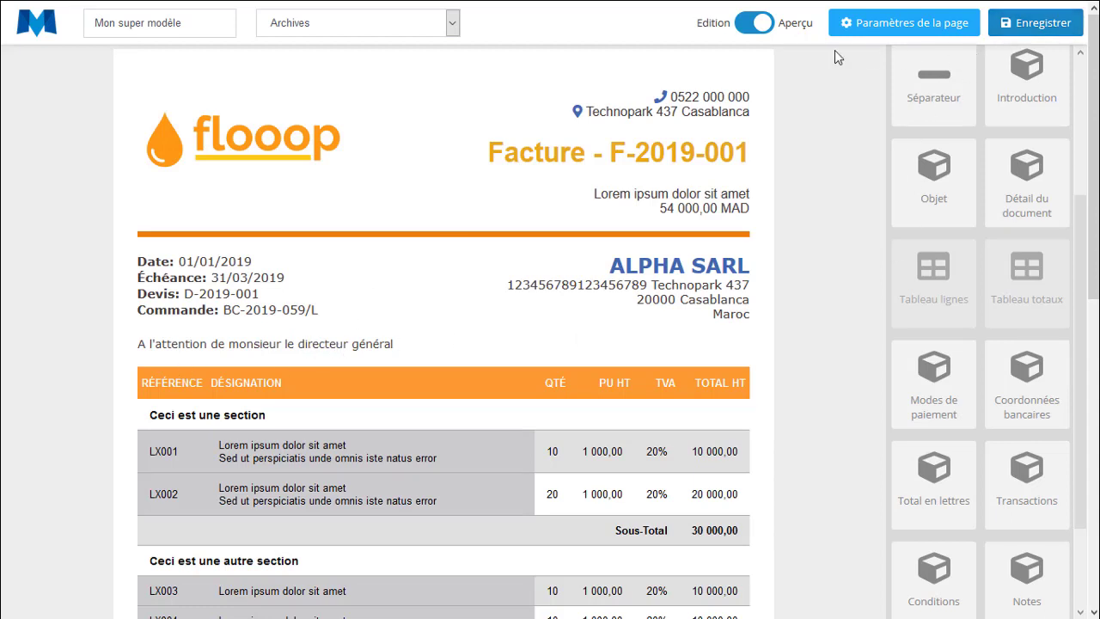
click(755, 23)
Delete the totals table from the column beside the bank details
scroll(590, 262, down, 5)
scroll(590, 261, down, 2)
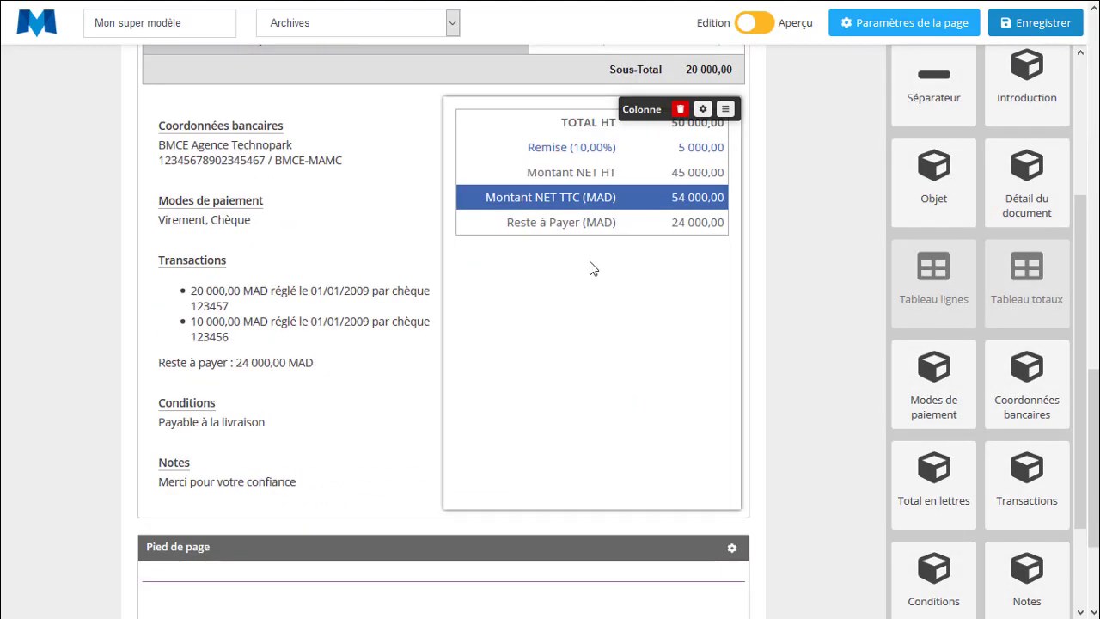
scroll(594, 266, up, 2)
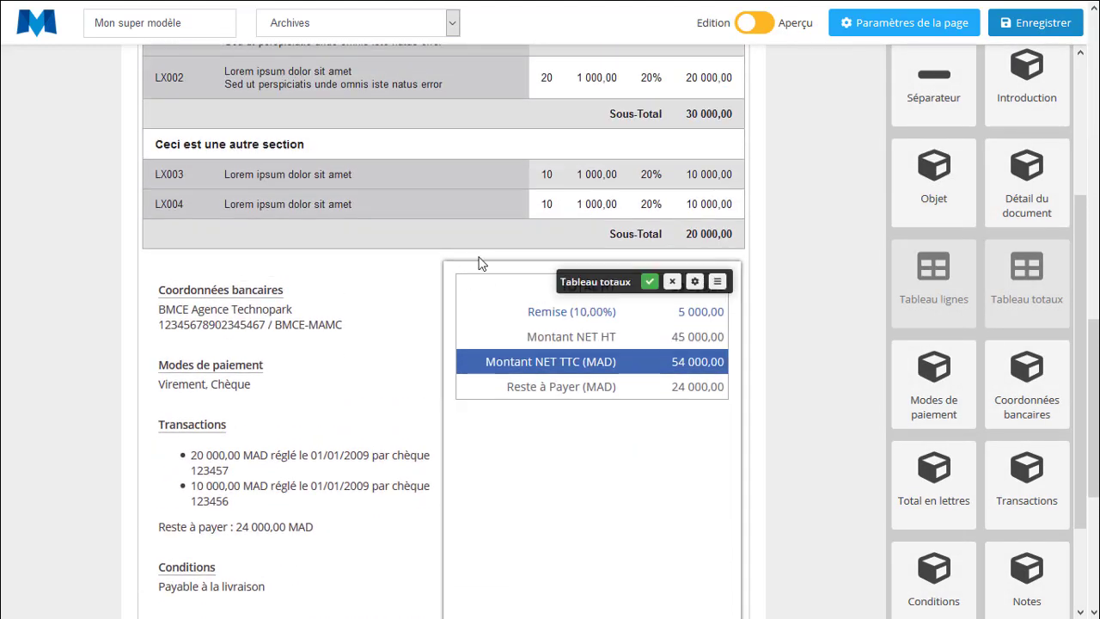
click(672, 281)
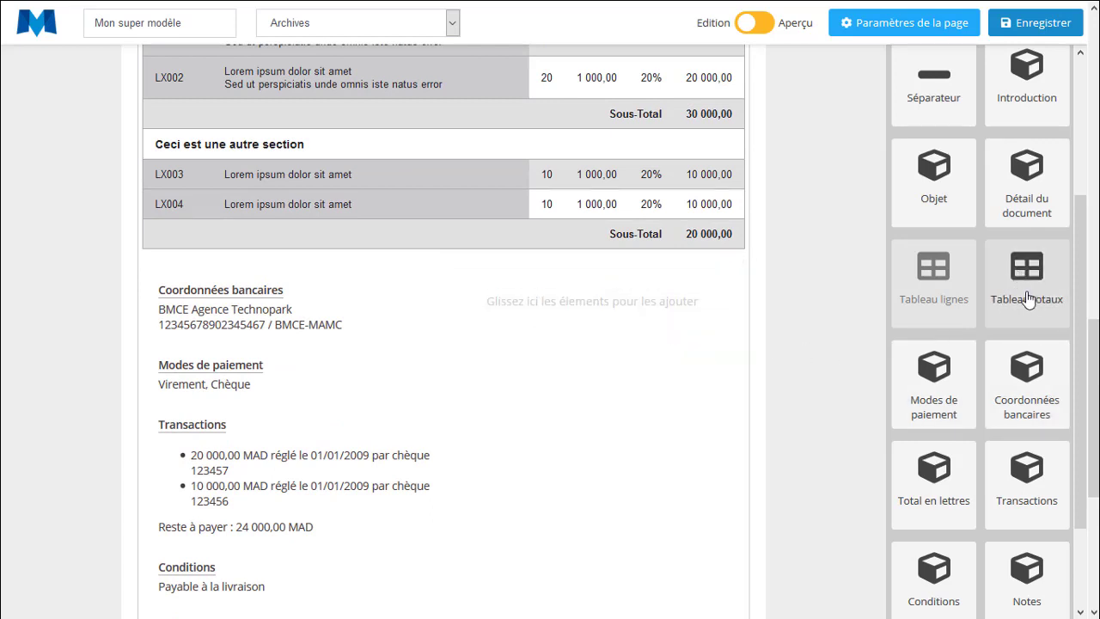
Insert a new totals table, try it at full width and above the bank details, and place it in the empty right-hand column
drag(1014, 325, 622, 314)
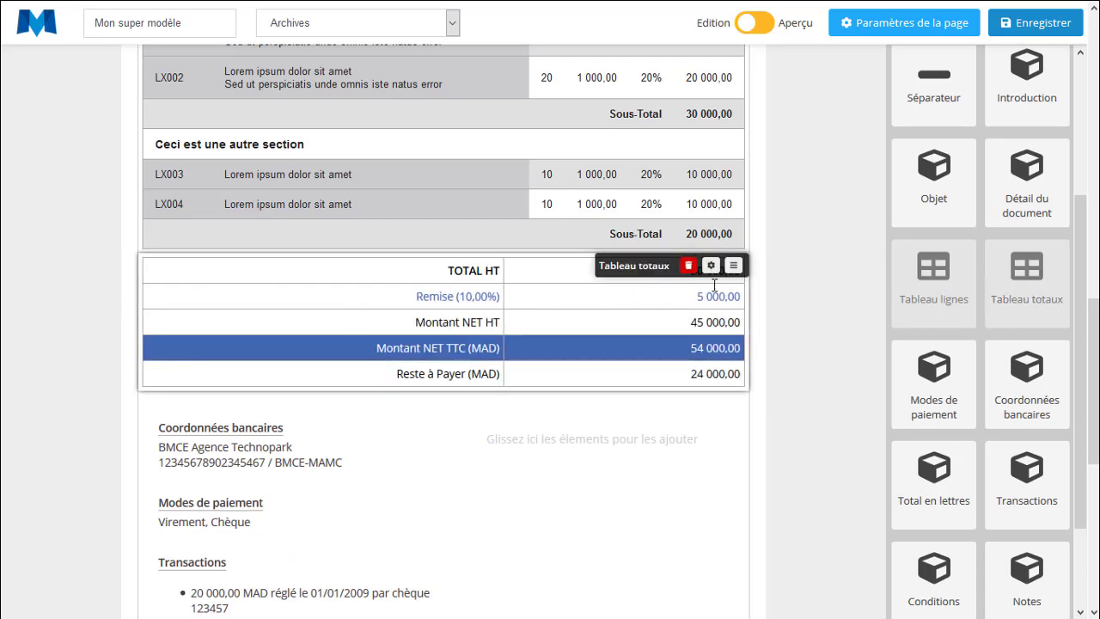
drag(729, 268, 266, 421)
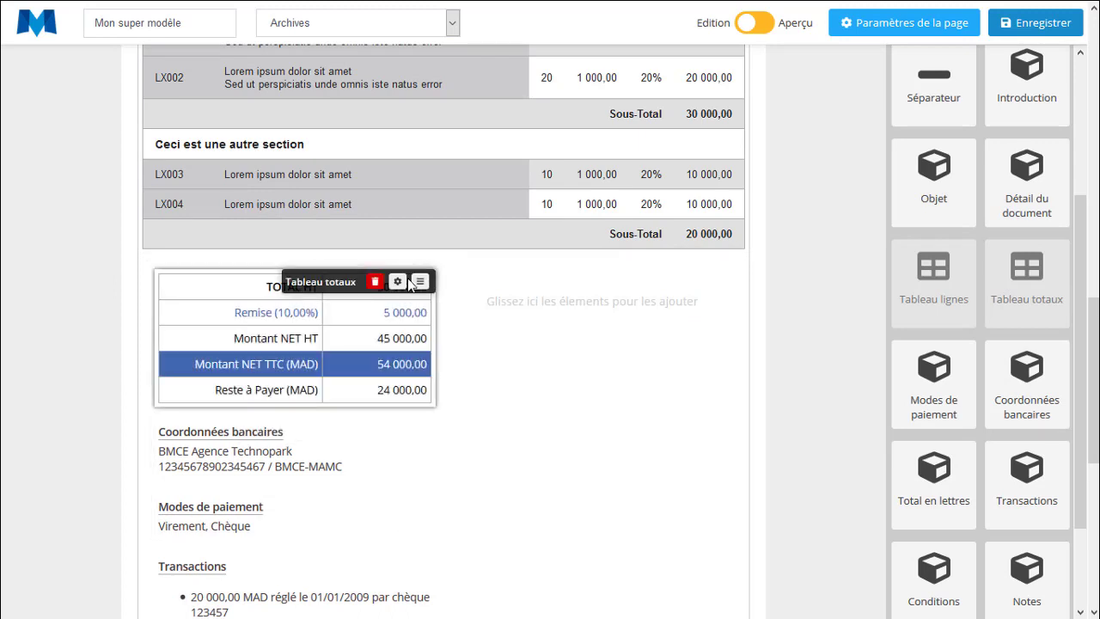
drag(419, 284, 600, 327)
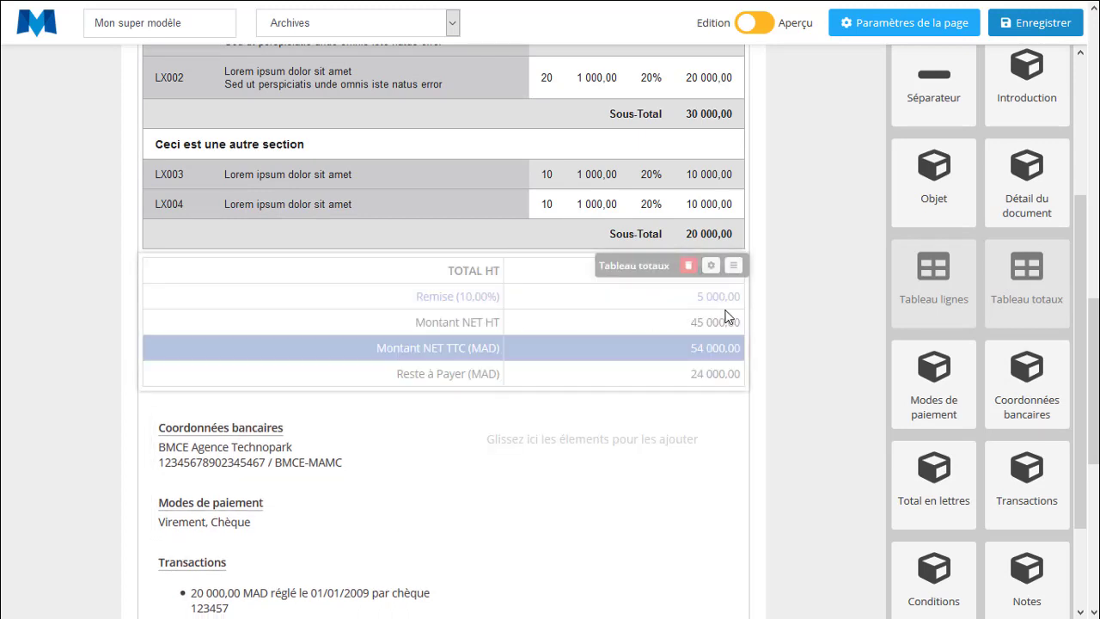
drag(726, 317, 659, 555)
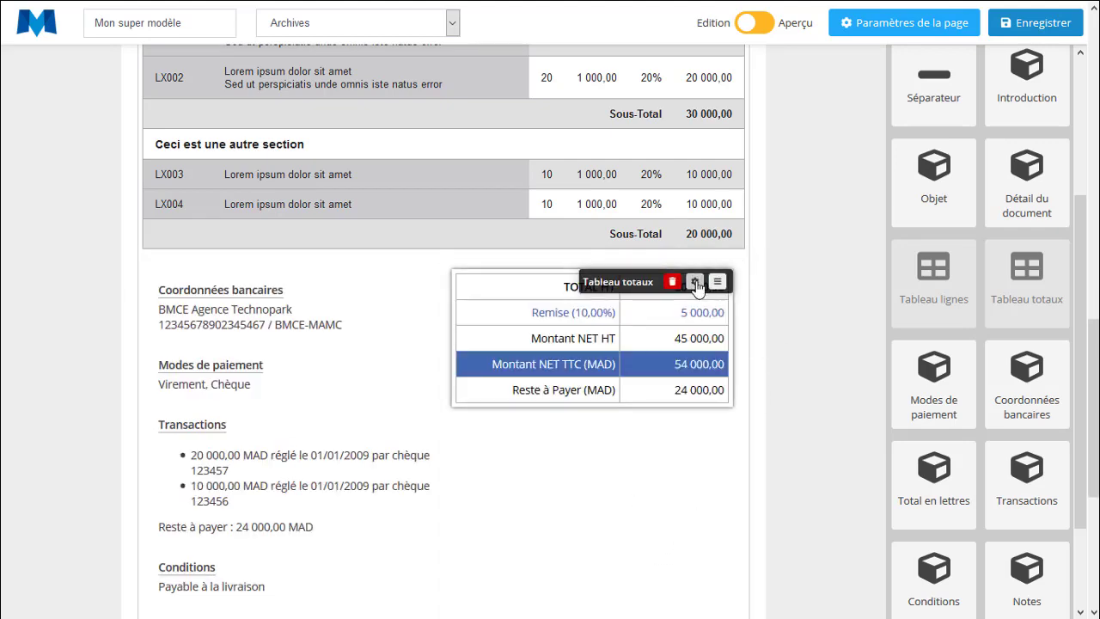
Set the totals table's top outer margin to 20
click(695, 282)
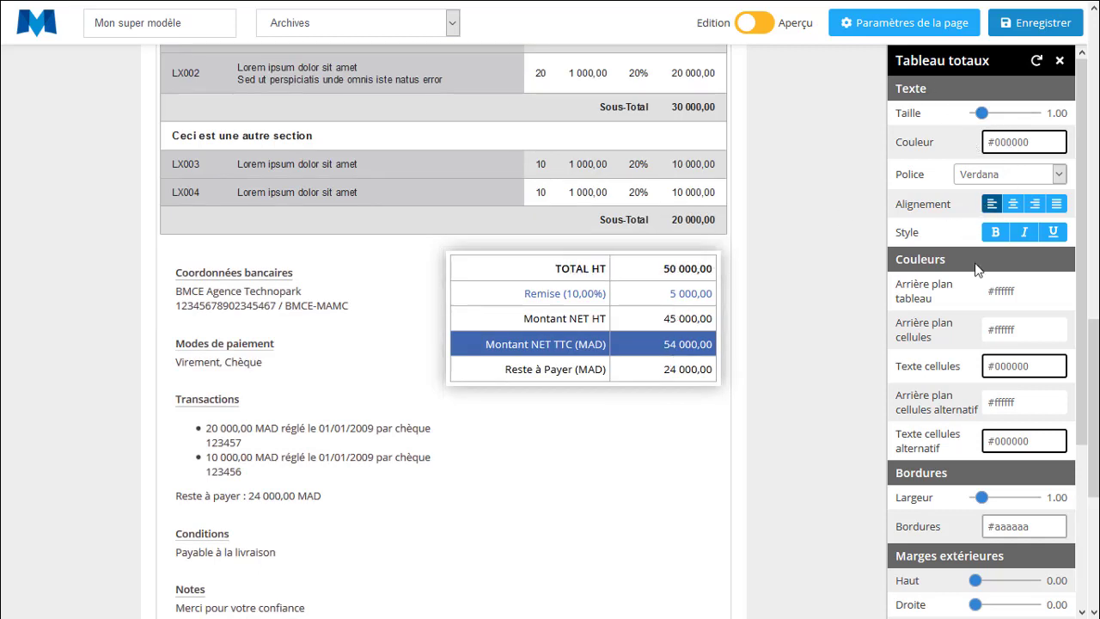
scroll(963, 414, down, 3)
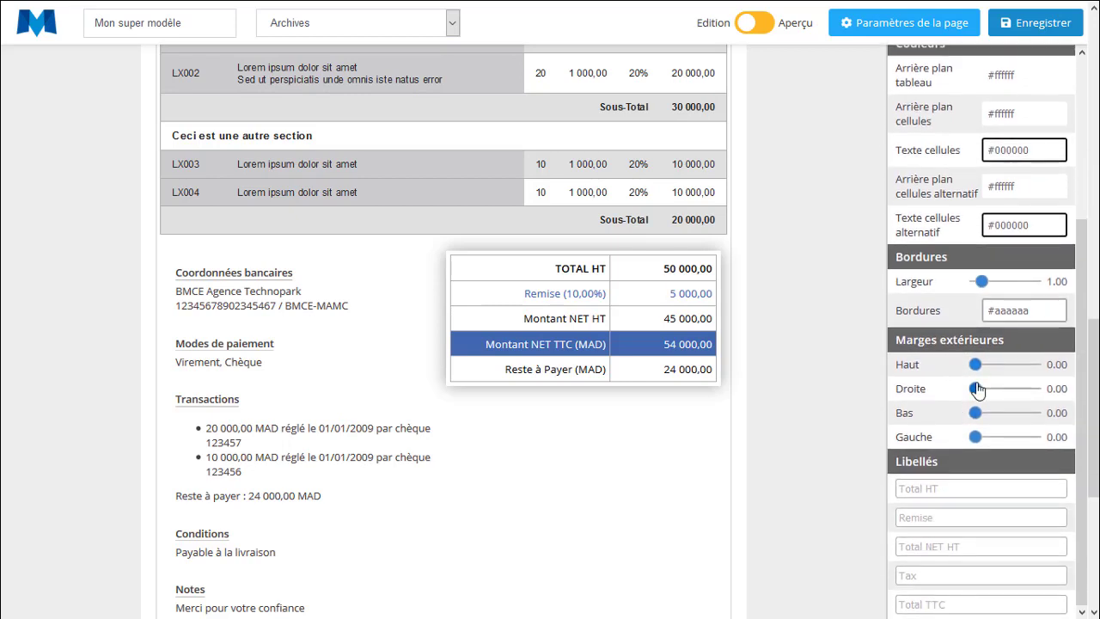
drag(974, 368, 984, 368)
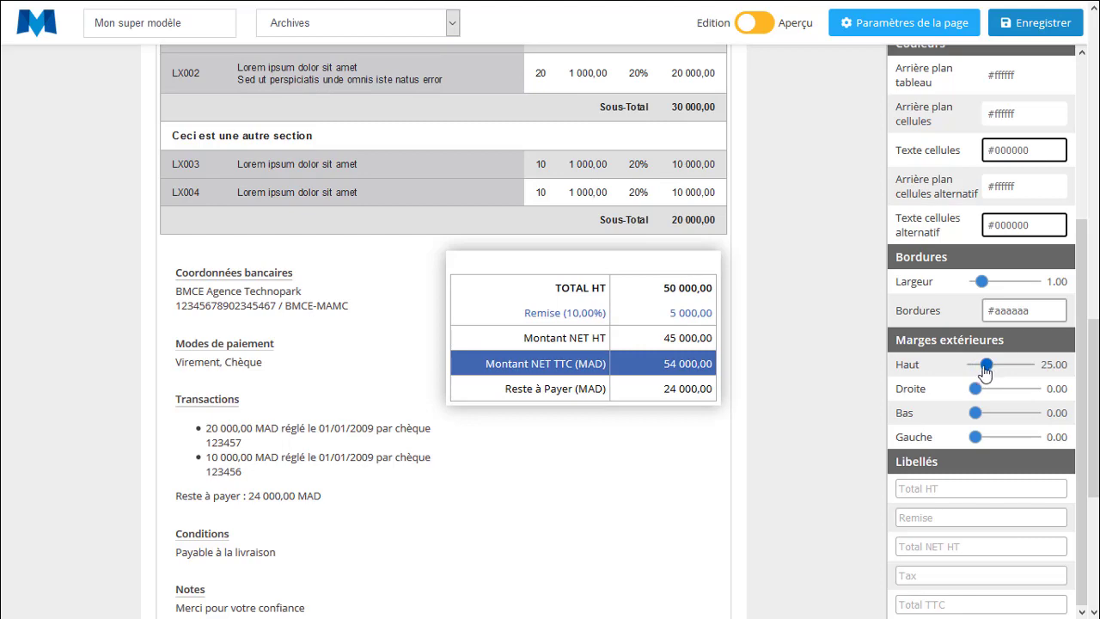
click(857, 408)
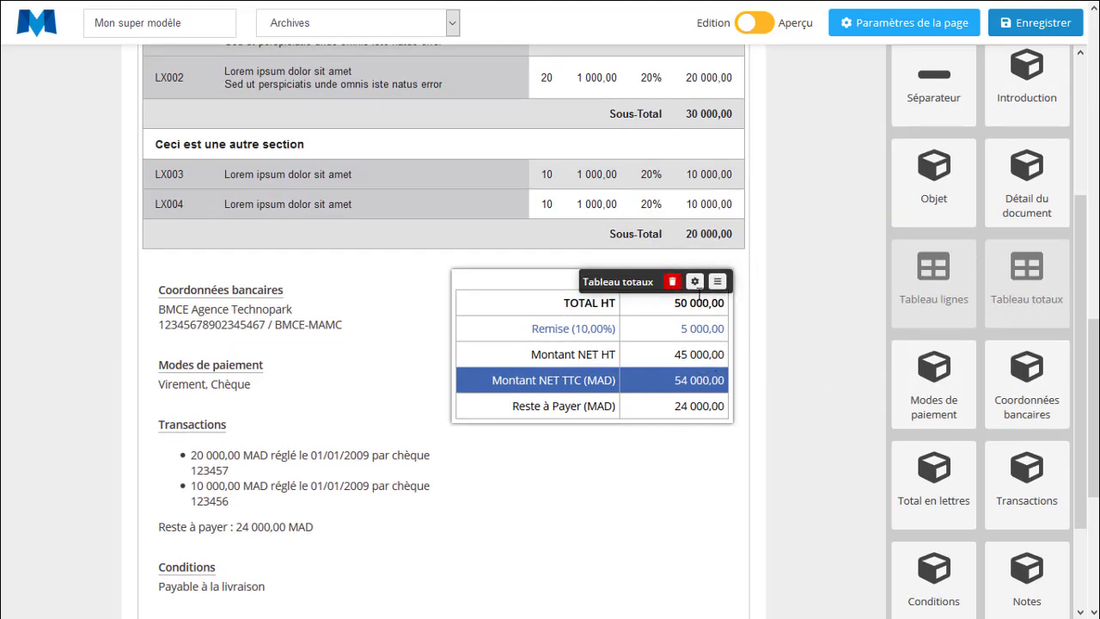
Set the totals table's alternate cell background to orange, rgb(237,120,31)
click(695, 281)
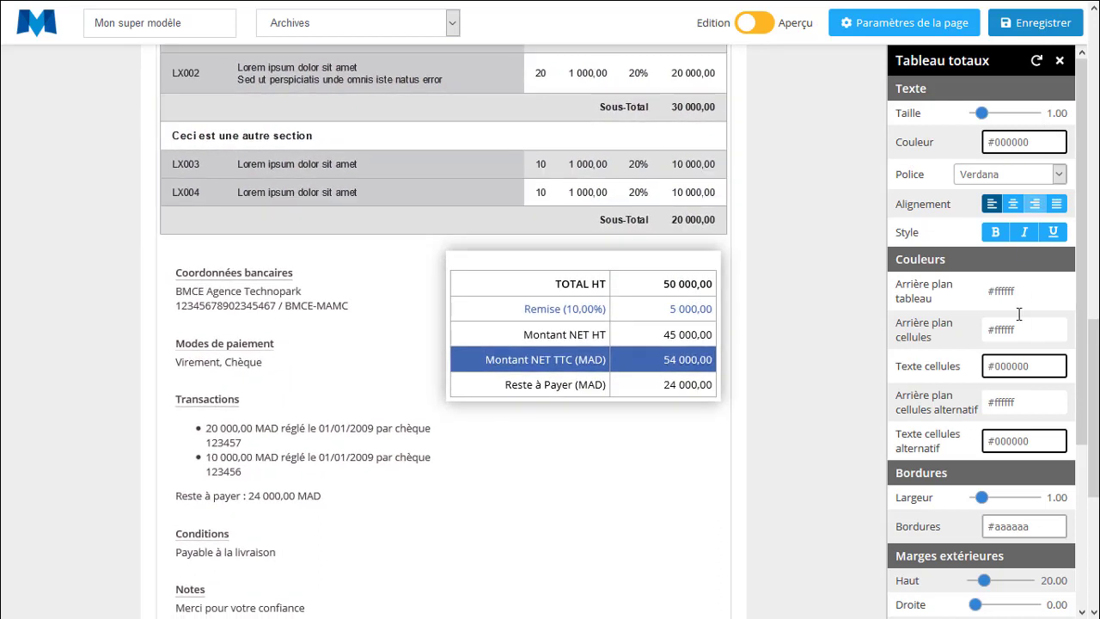
click(1048, 365)
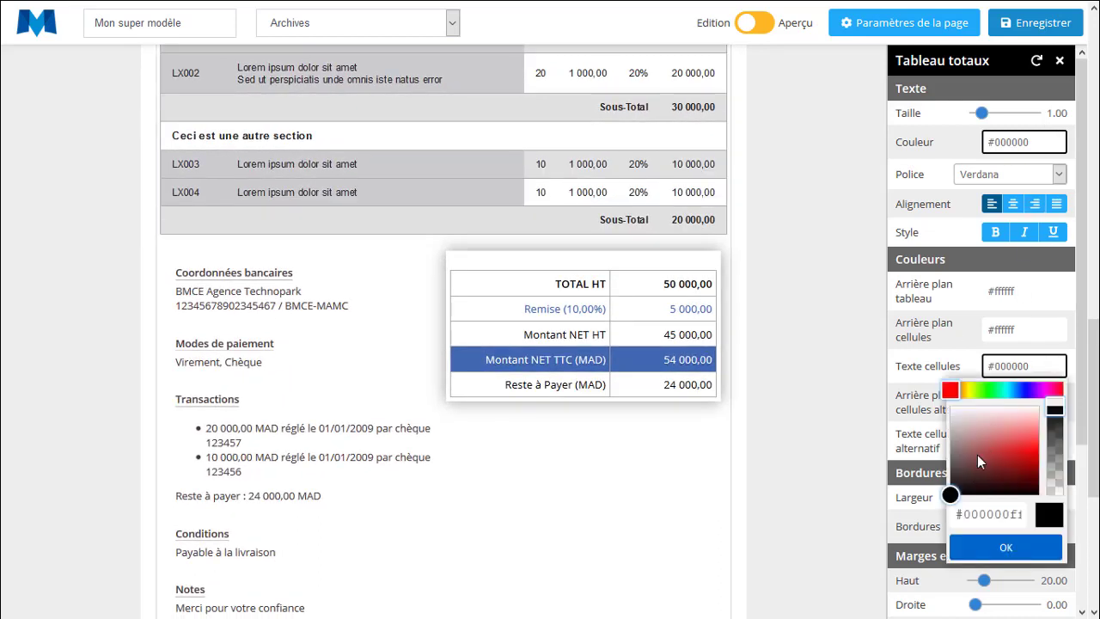
click(915, 409)
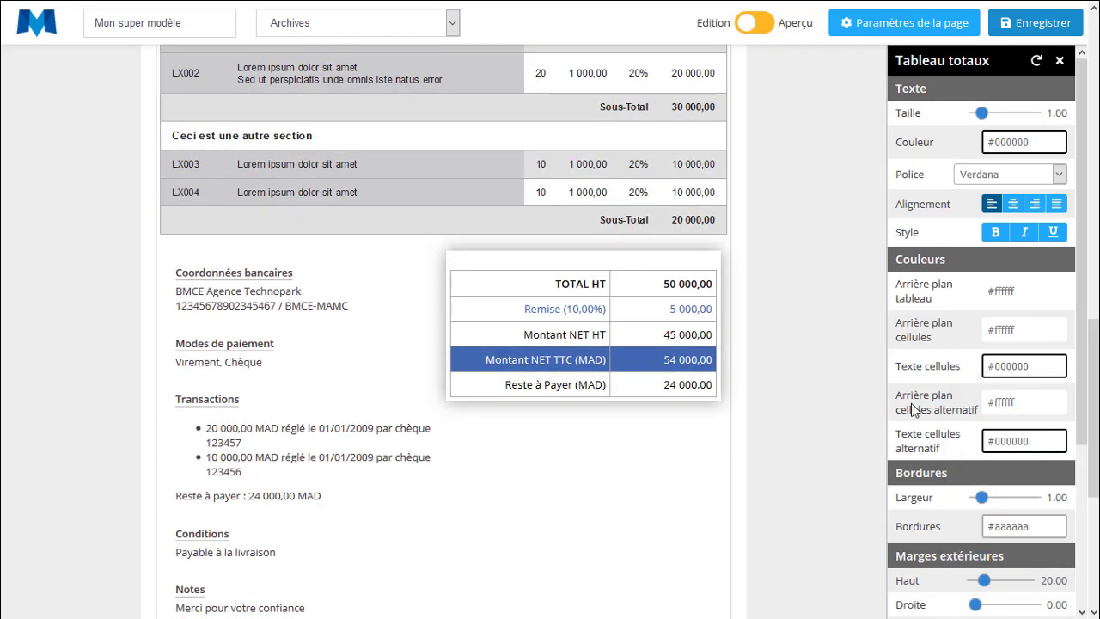
click(1019, 403)
click(966, 448)
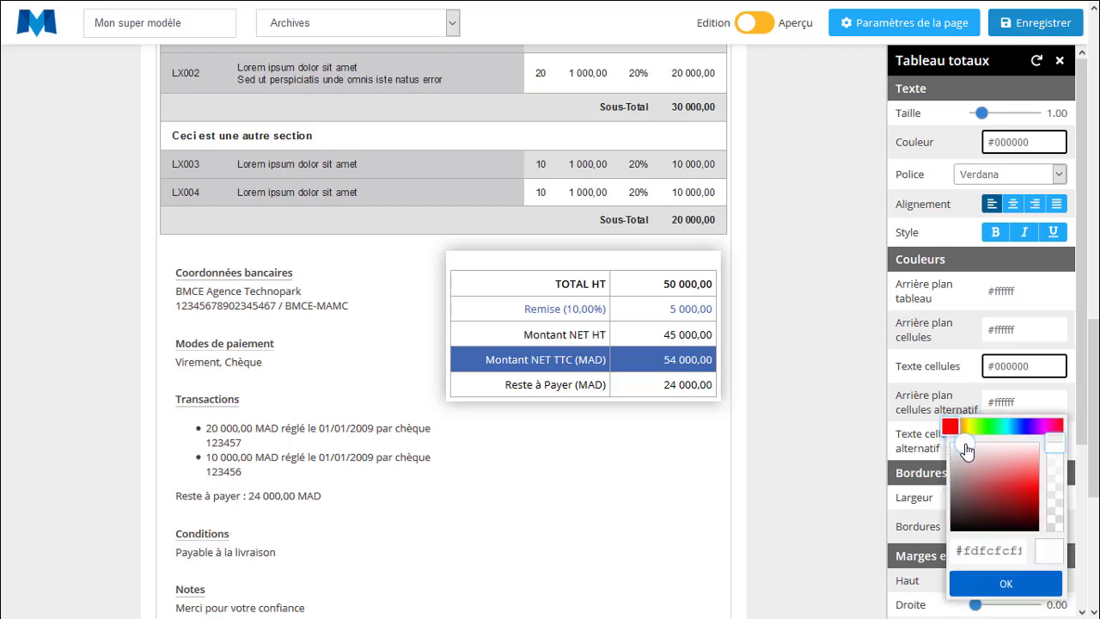
click(958, 428)
drag(962, 442, 1027, 485)
click(1015, 584)
scroll(1015, 584, down, 2)
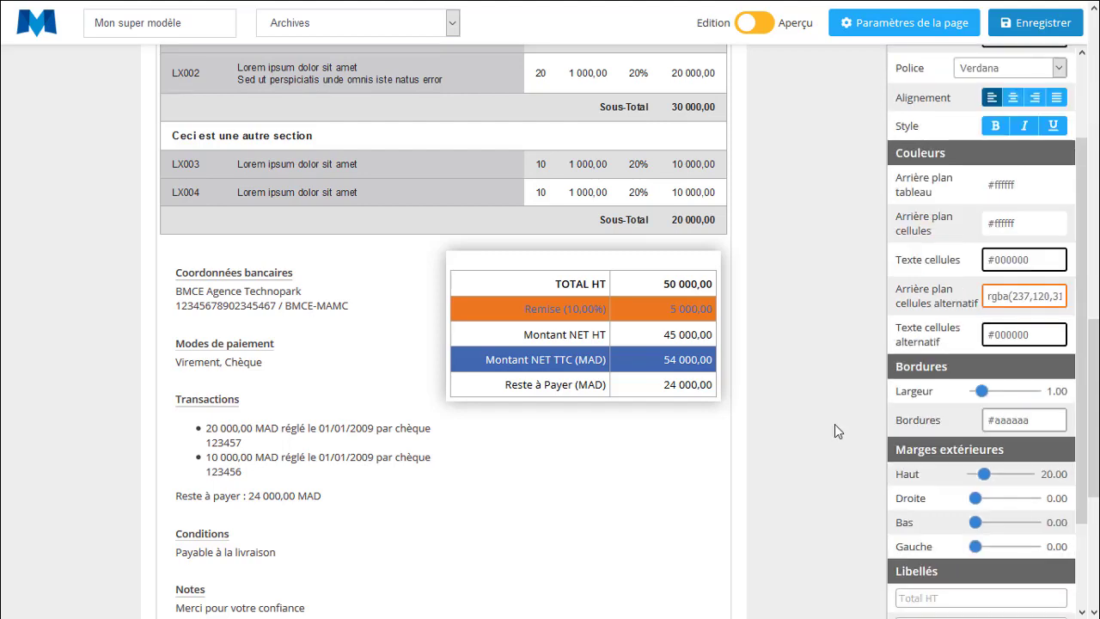
click(835, 425)
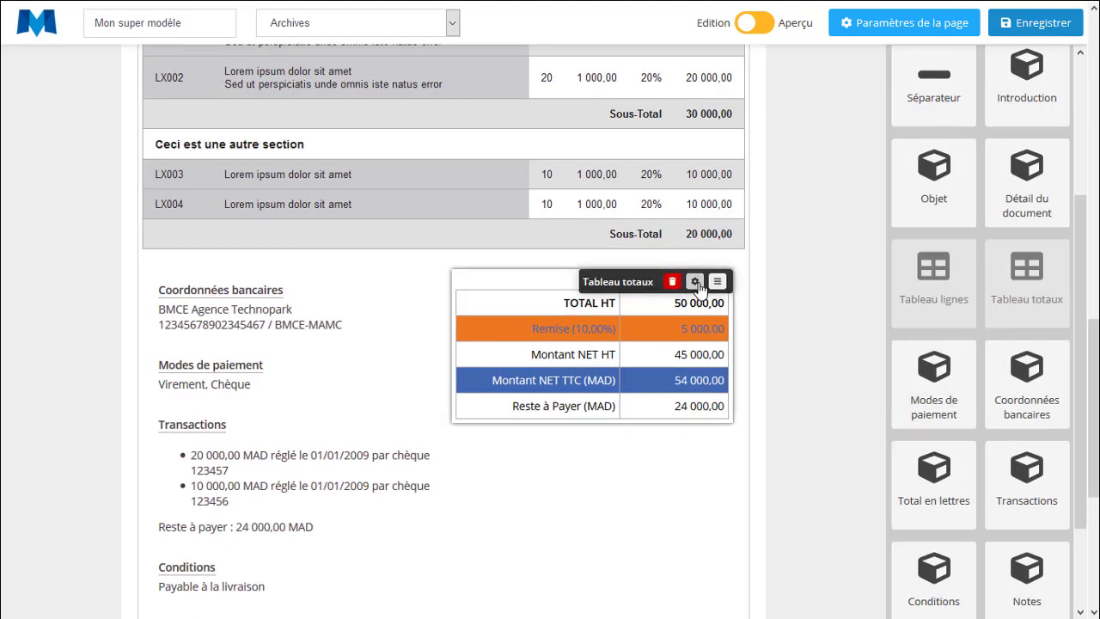
Examine the totals table's colour and border settings alongside the rest of the template's header and content
click(697, 281)
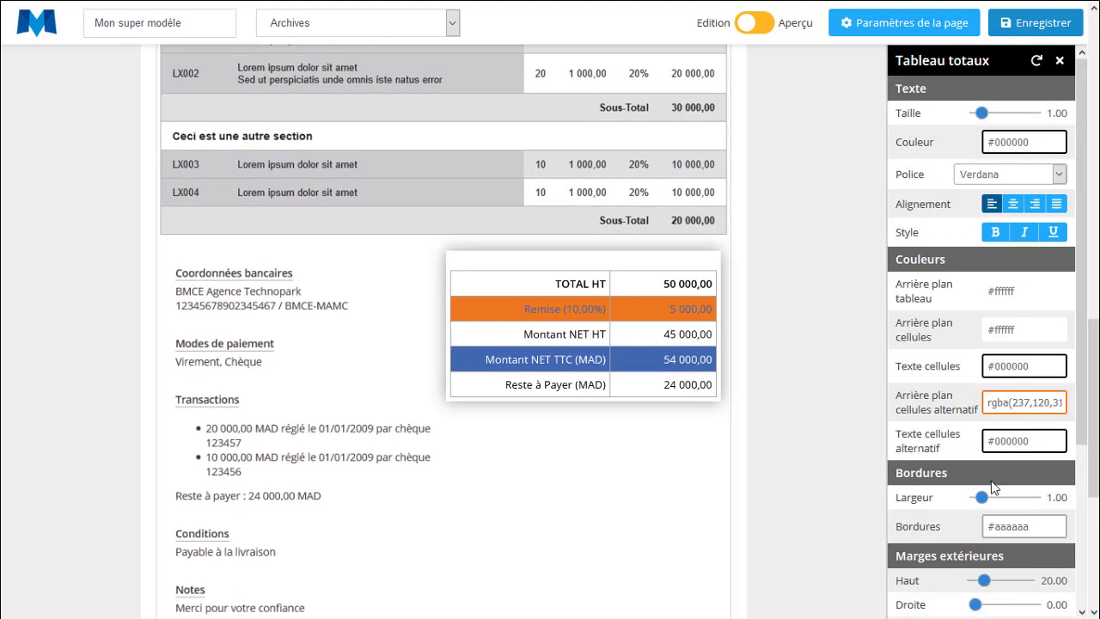
mouse_move(983, 498)
mouse_down()
mouse_move(1036, 523)
mouse_move(975, 521)
mouse_move(982, 506)
mouse_up()
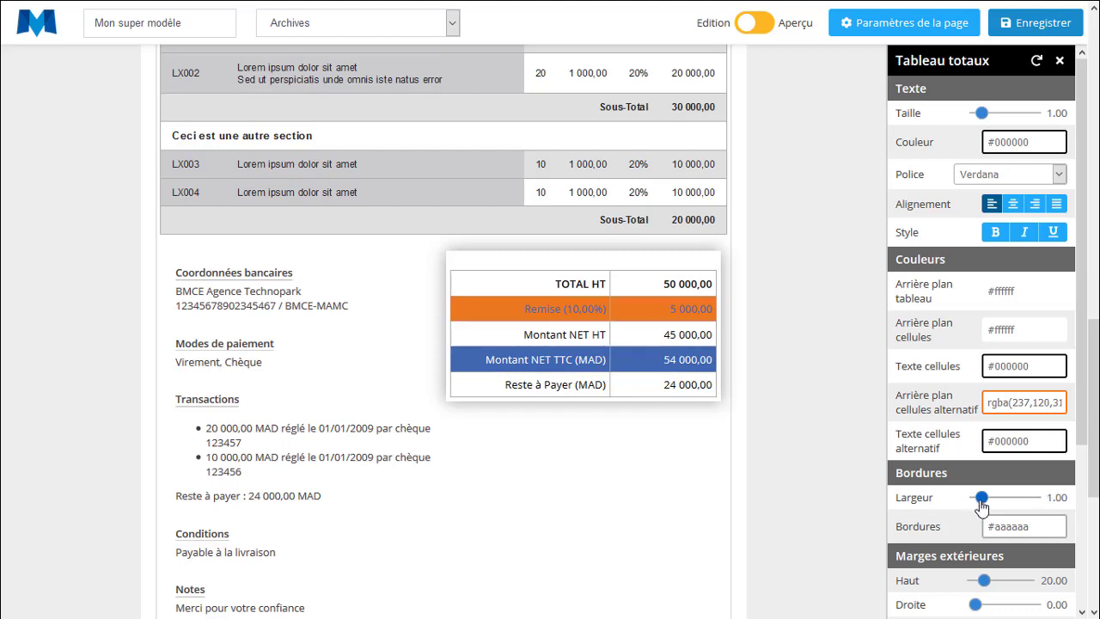
click(833, 336)
scroll(443, 354, up, 6)
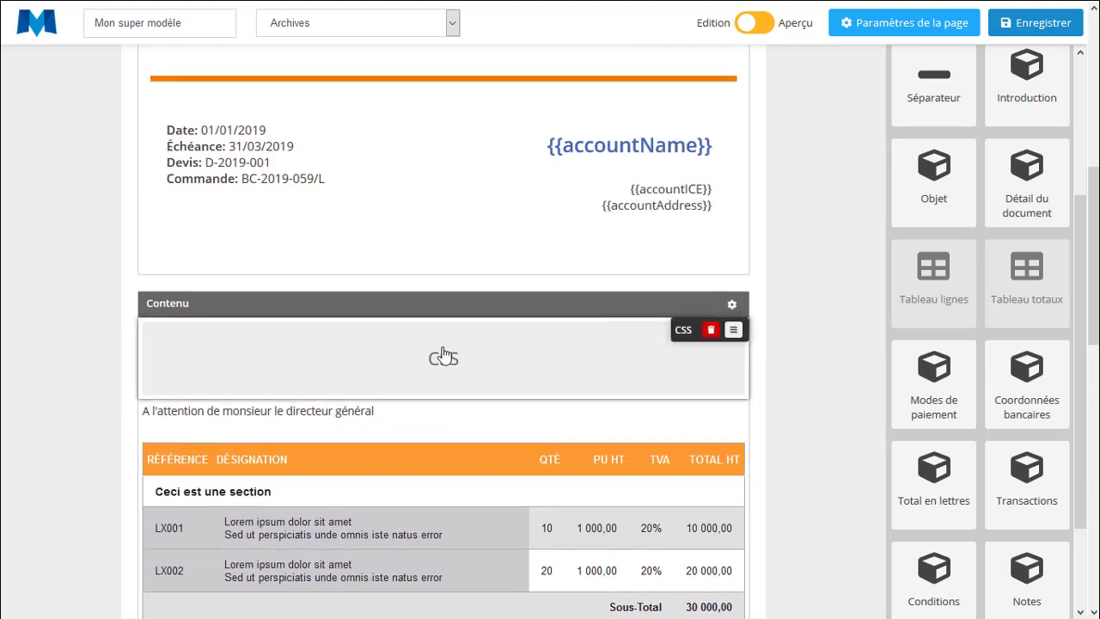
scroll(443, 355, down, 5)
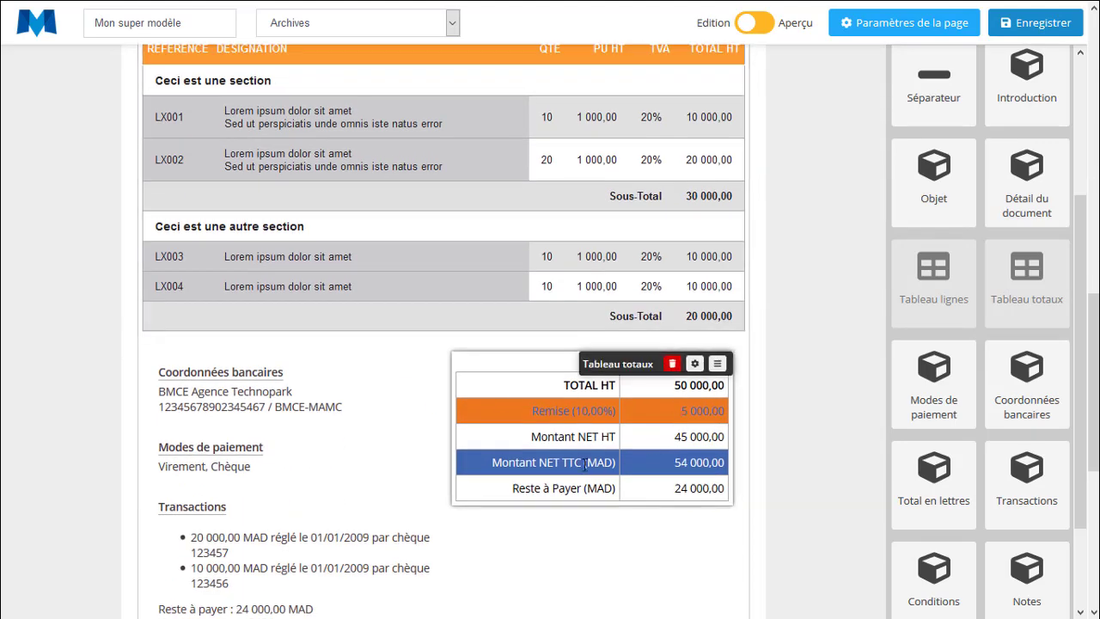
scroll(585, 464, down, 1)
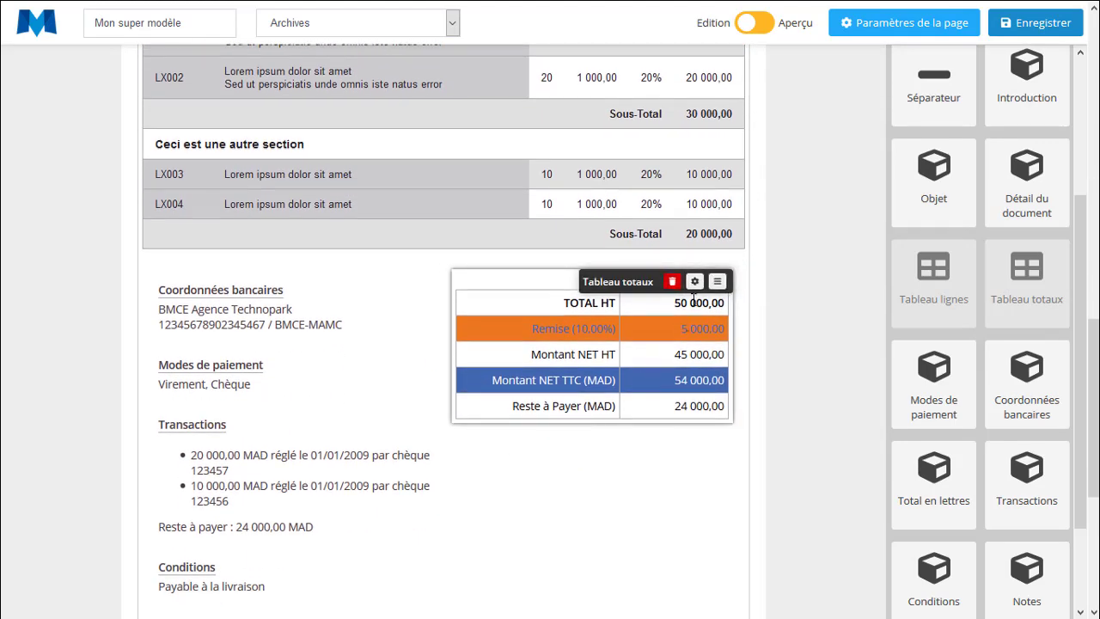
click(694, 281)
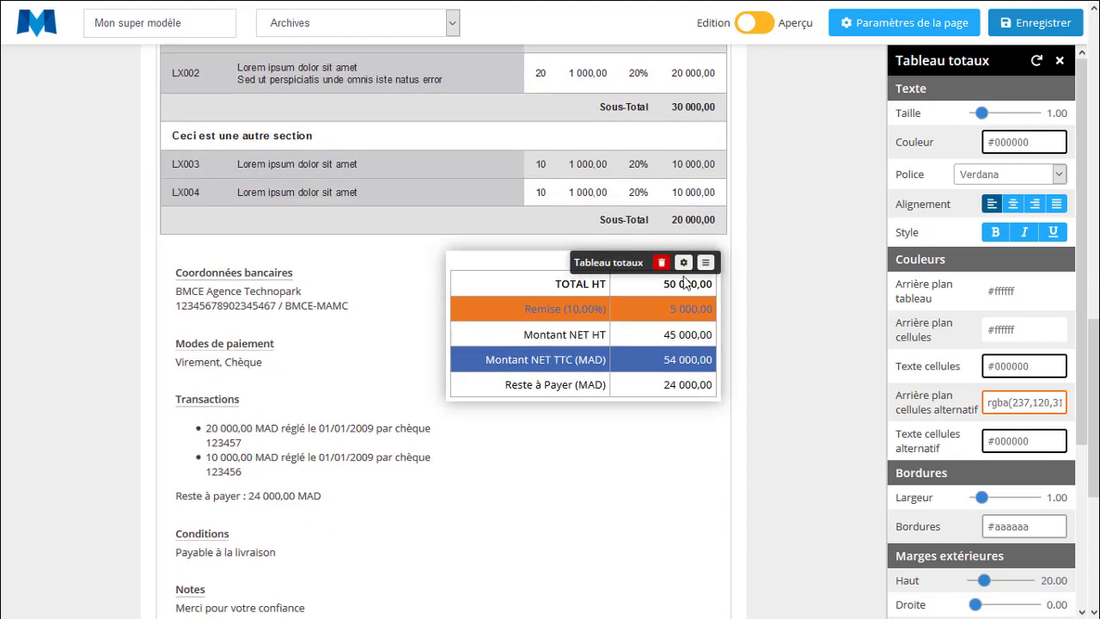
scroll(664, 386, up, 8)
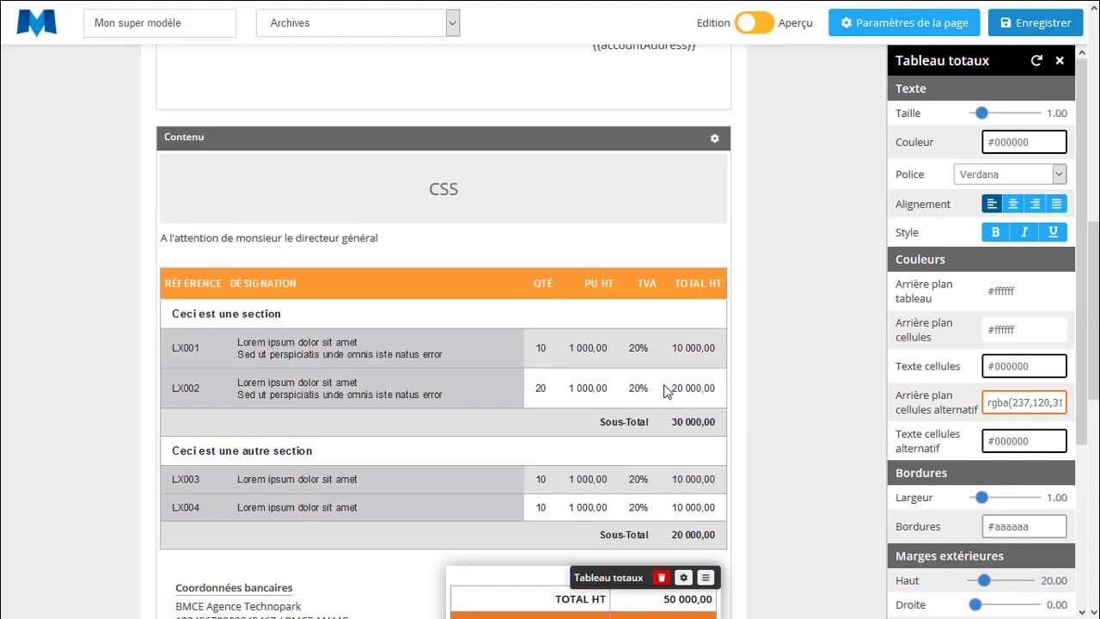
scroll(663, 386, up, 3)
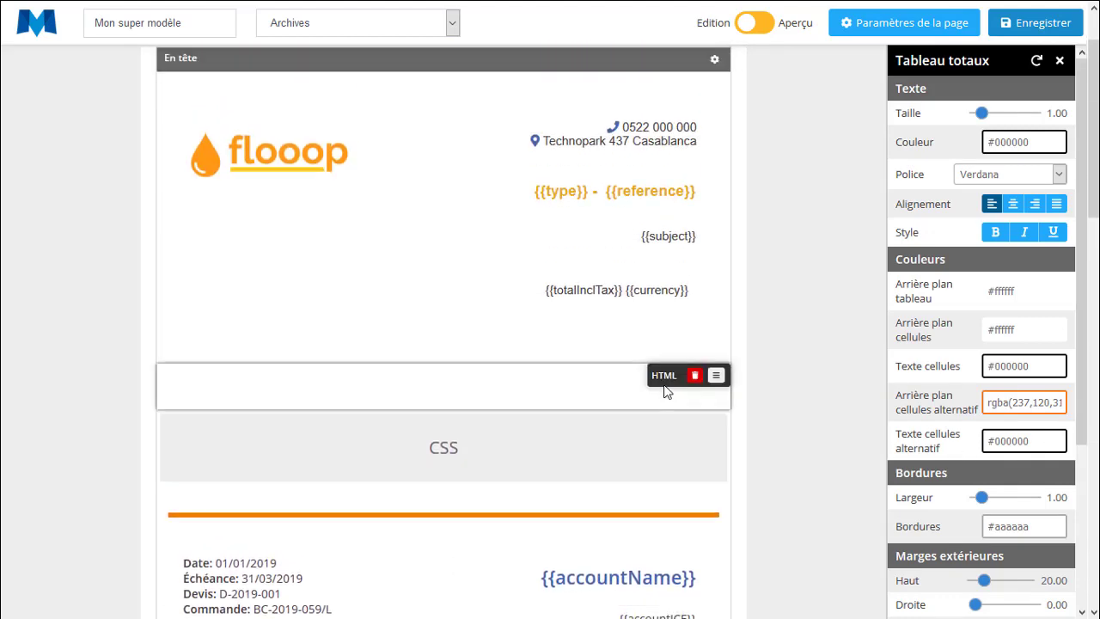
scroll(578, 386, down, 6)
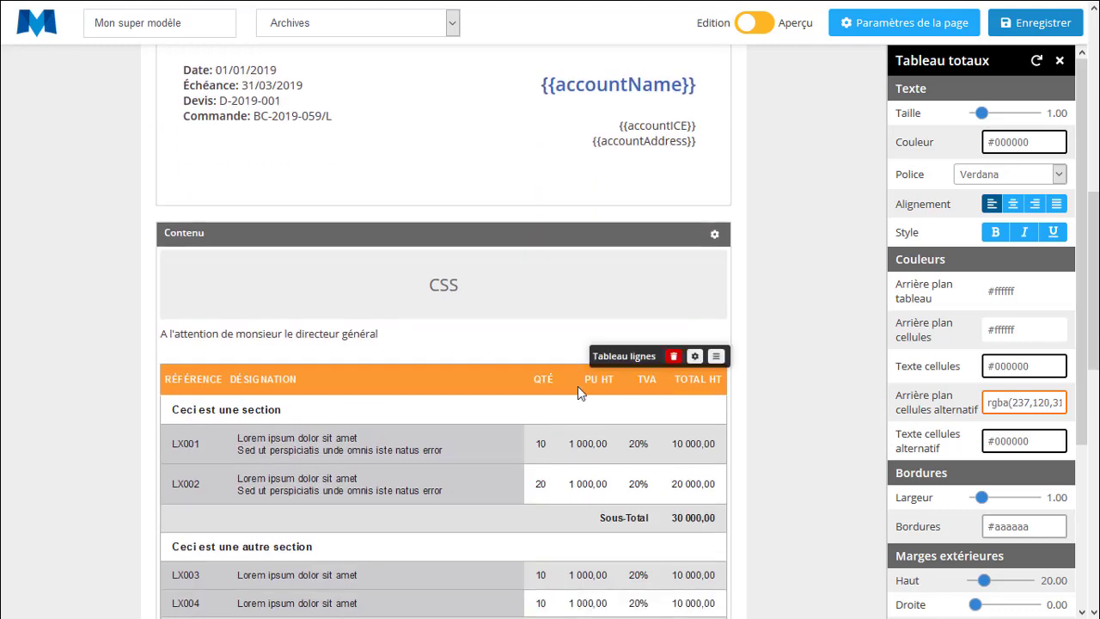
click(1059, 60)
Examine the text and colour settings of the lines table
scroll(950, 525, down, 5)
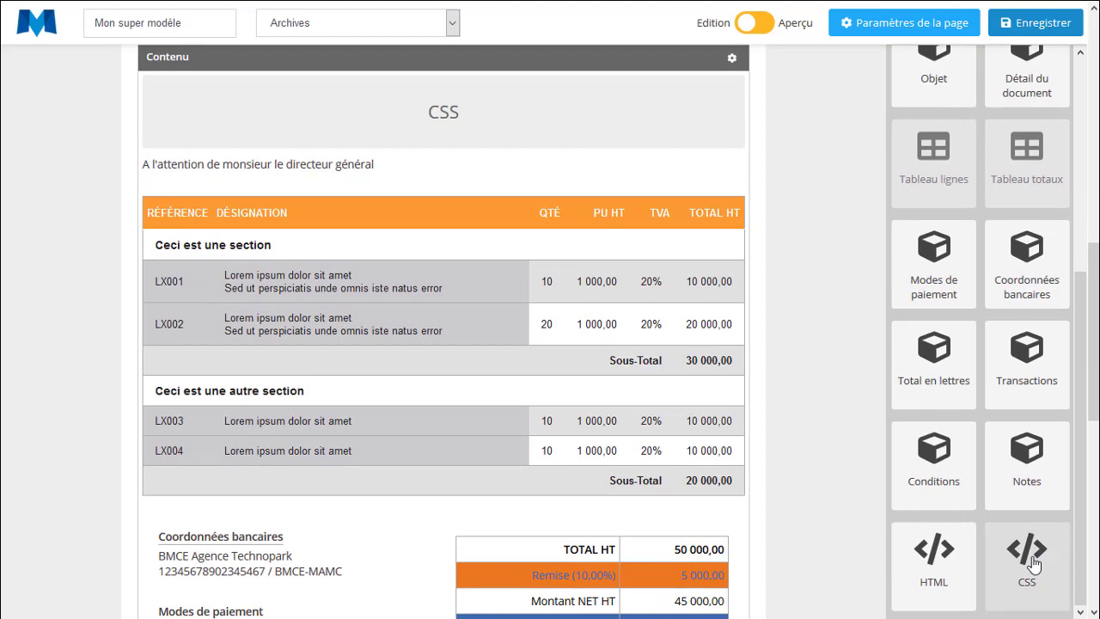
mouse_move(568, 423)
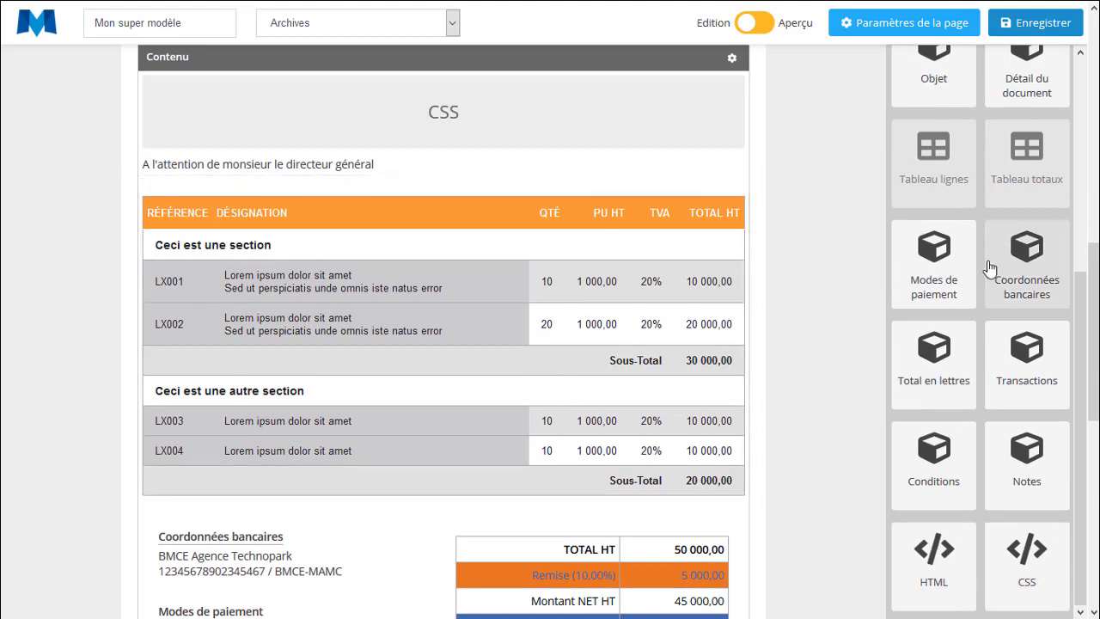
click(710, 187)
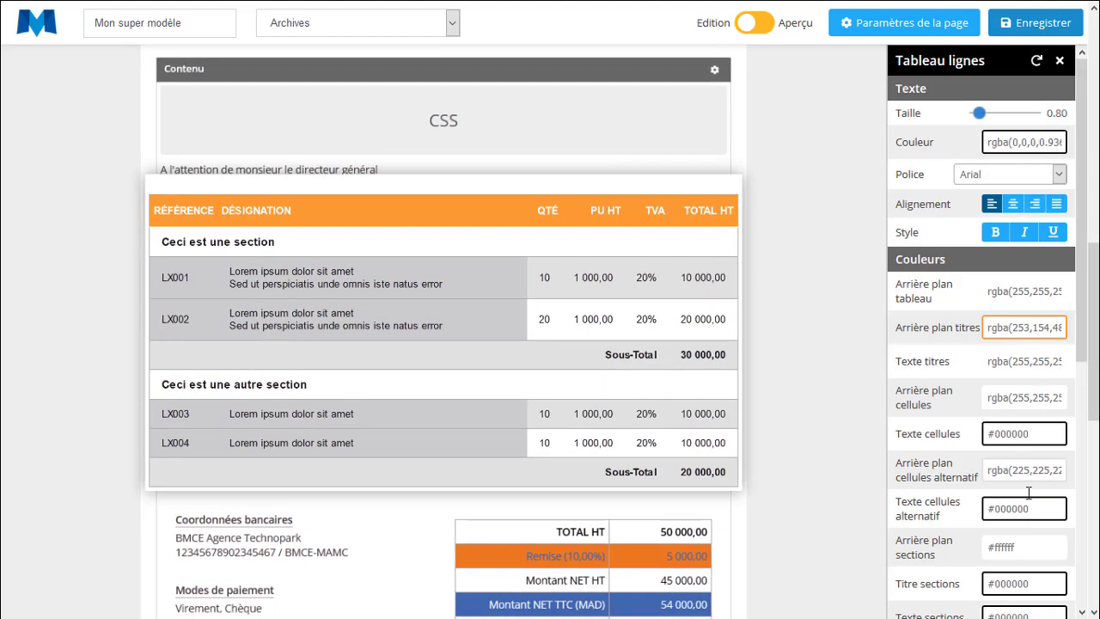
click(1062, 61)
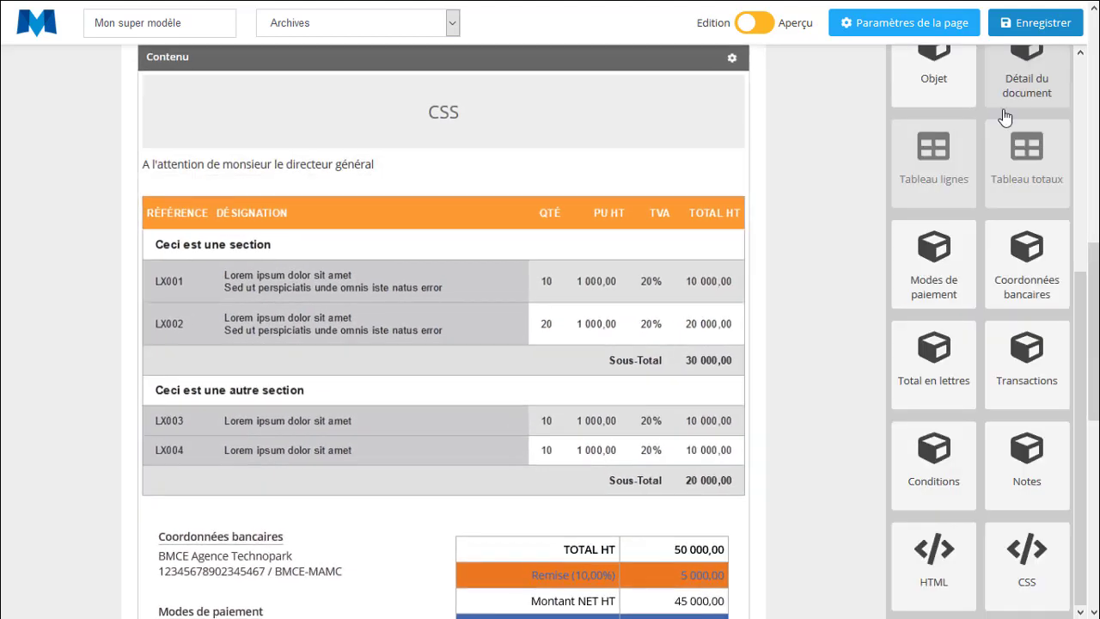
Add a CSS block beneath the totals table with the rule "td { color:red !important; }"
scroll(693, 428, down, 2)
mouse_move(649, 447)
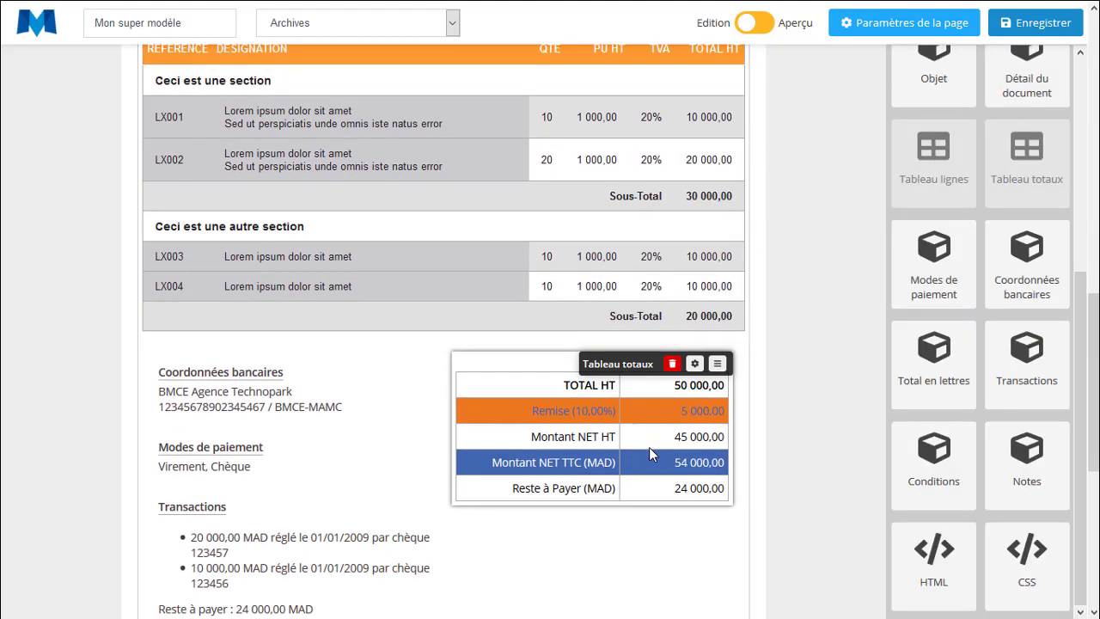
scroll(649, 447, down, 2)
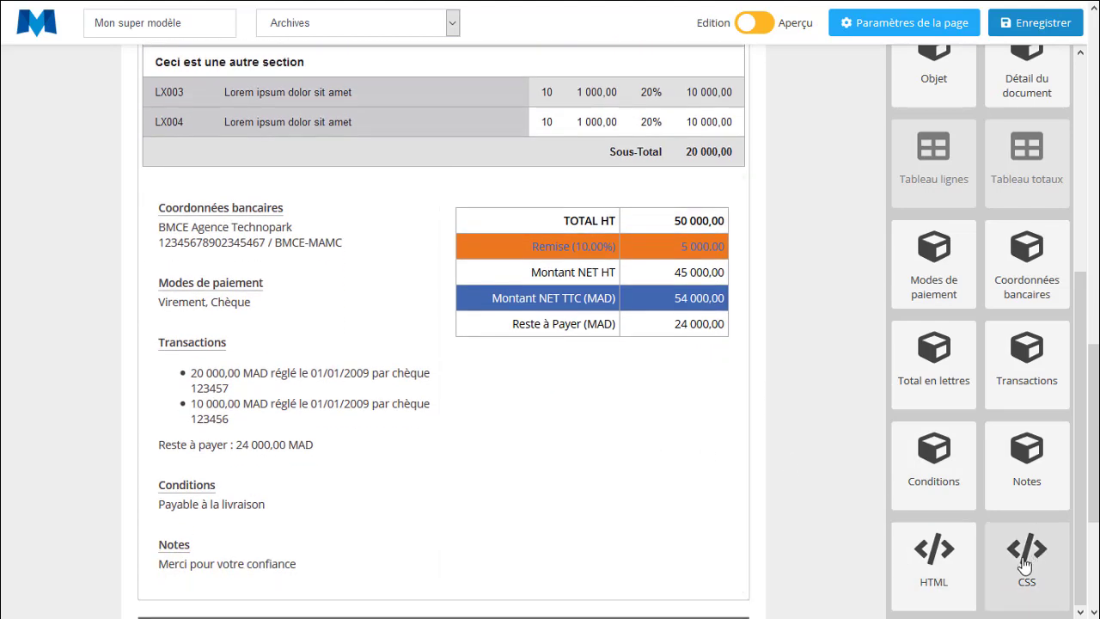
drag(675, 536, 581, 388)
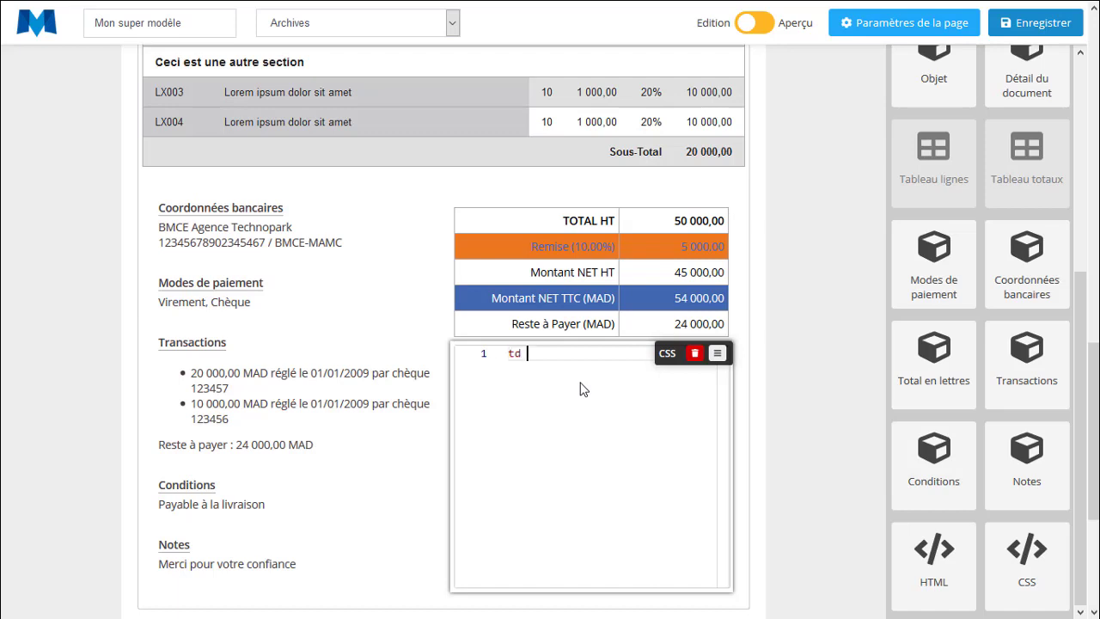
key(Return)
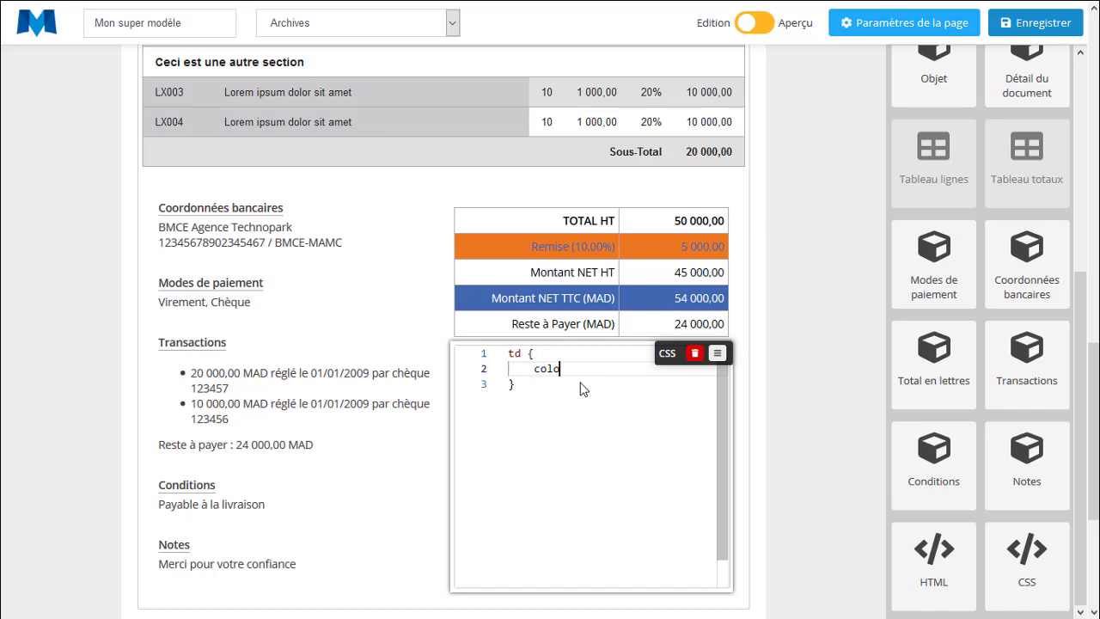
text(color:red)
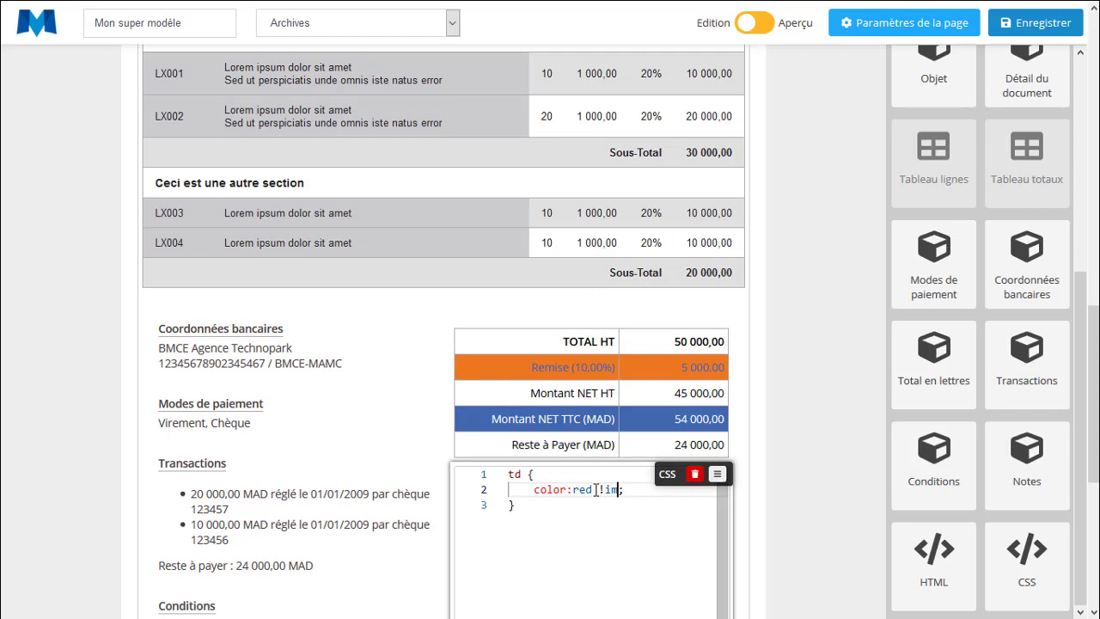
text( !important)
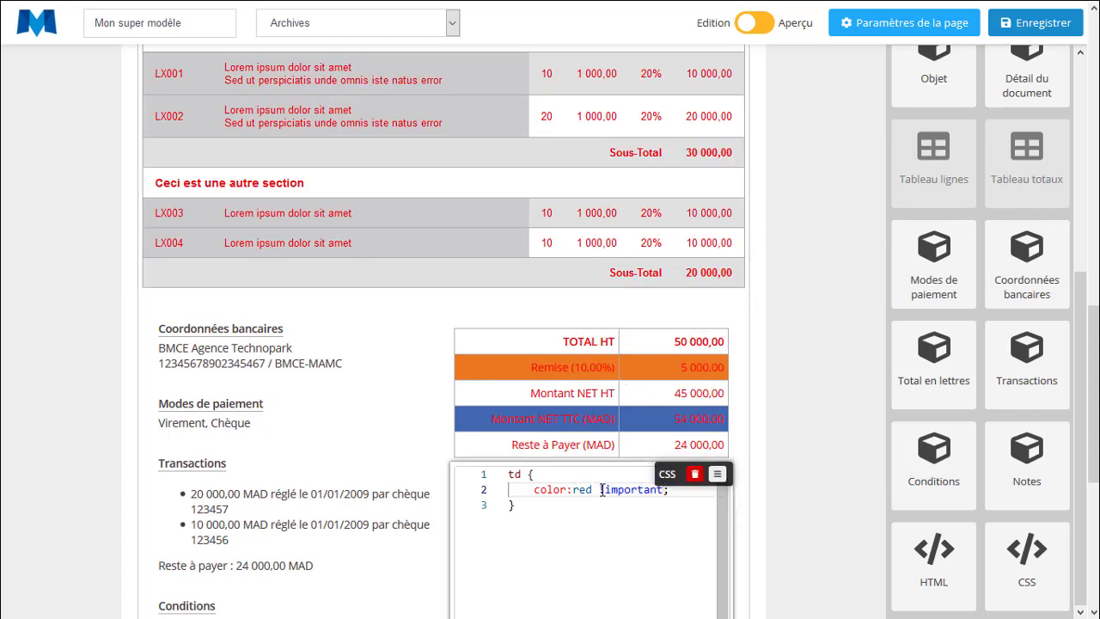
Examine the CSS rule's colour declaration and its !important flag against the totals table's own text colour settings
key(shift+Right)
key(shift+Right)
key(shift+Right)
key(shift+Right)
key(shift+Right)
key(shift+Right)
key(shift+Right)
key(shift+Right)
key(shift+Right)
key(shift+Right)
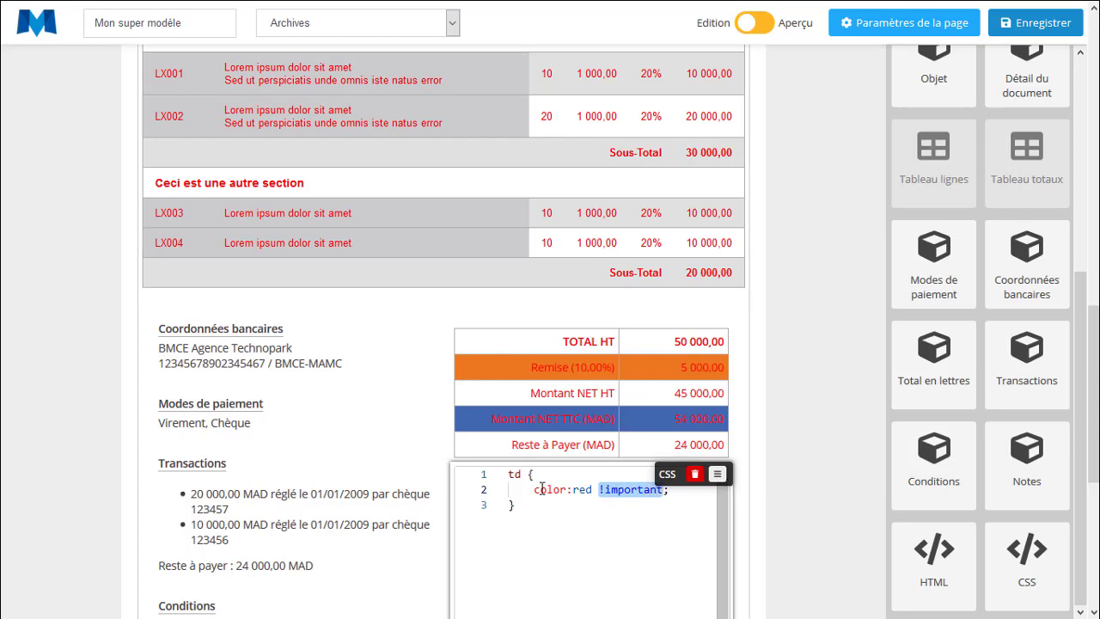
drag(545, 489, 568, 486)
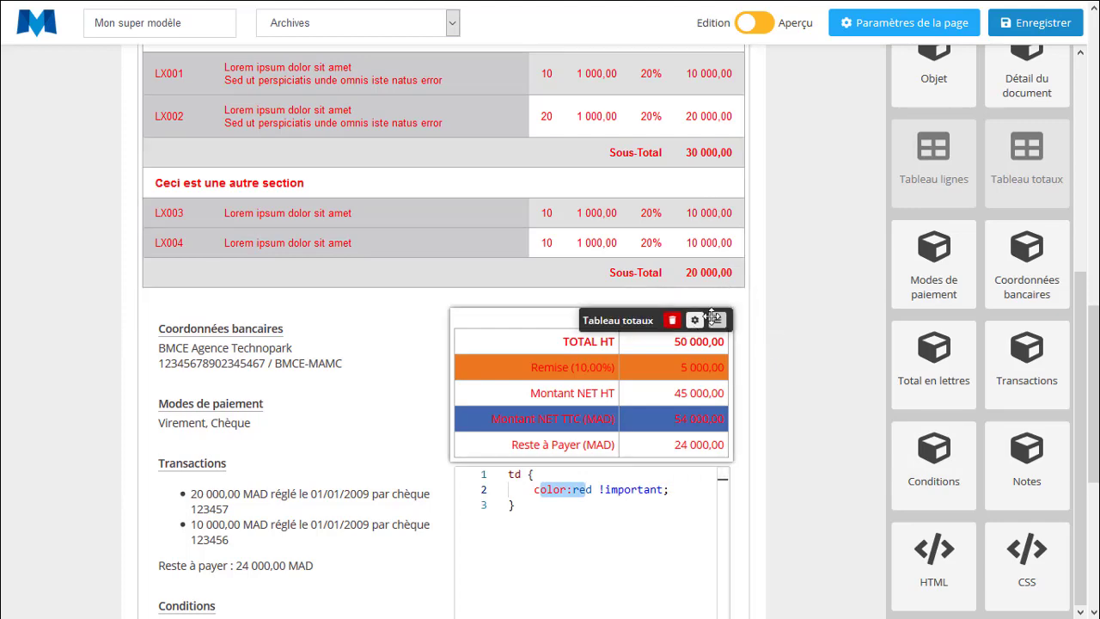
click(697, 321)
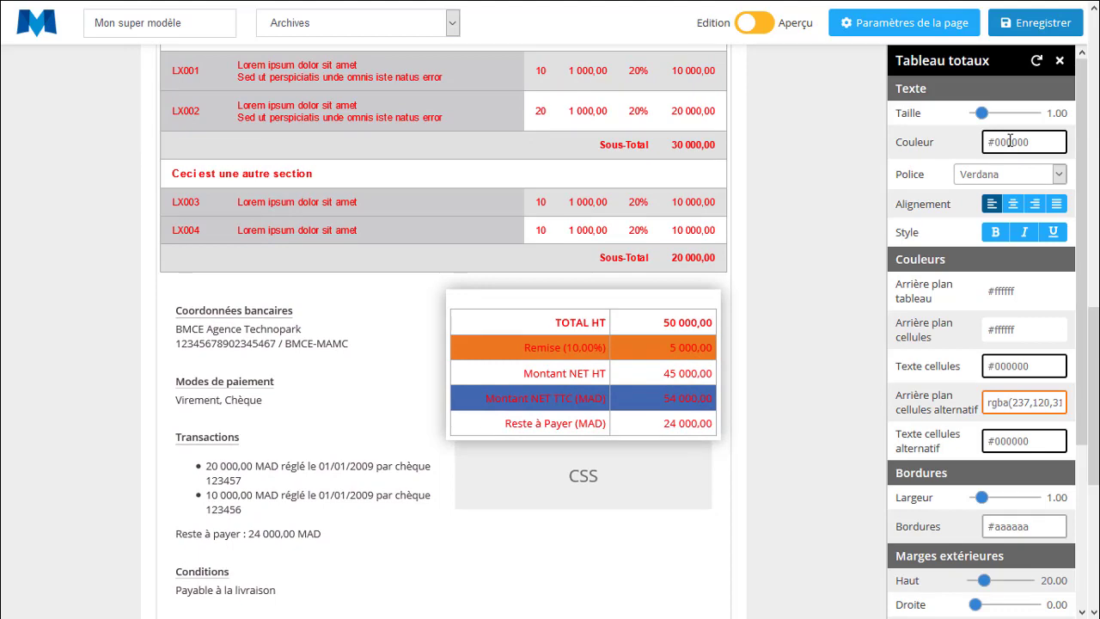
click(633, 472)
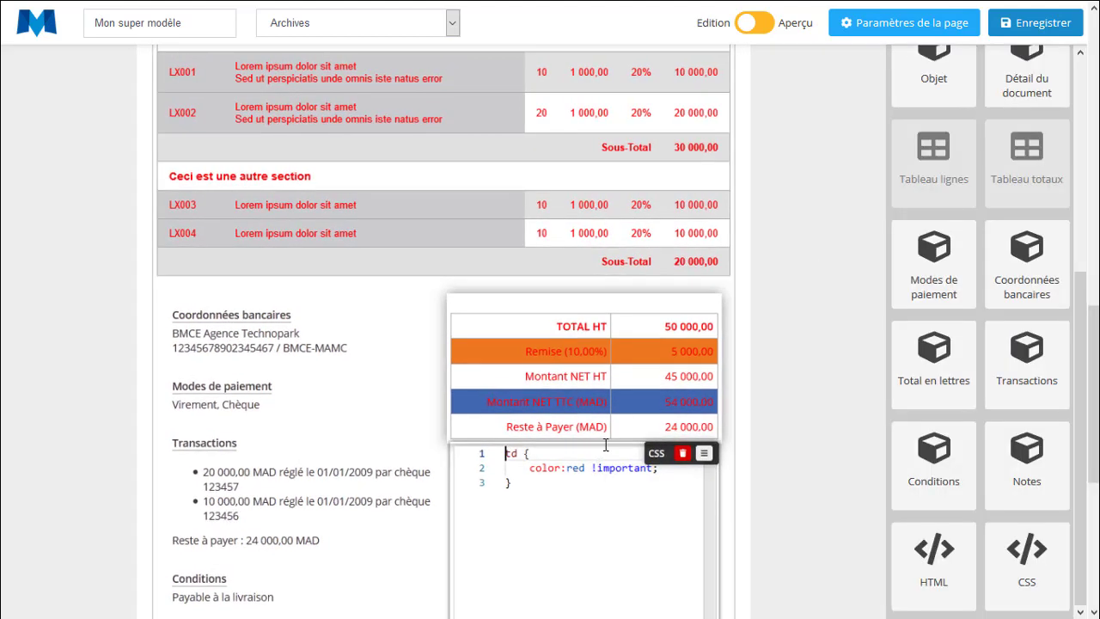
drag(594, 489, 666, 489)
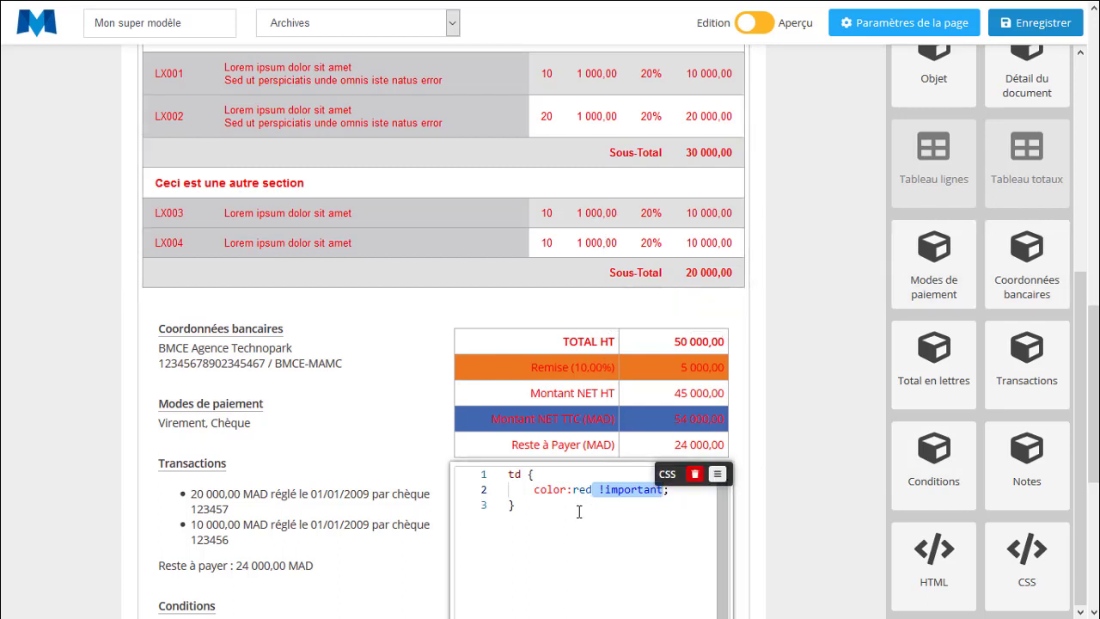
click(525, 509)
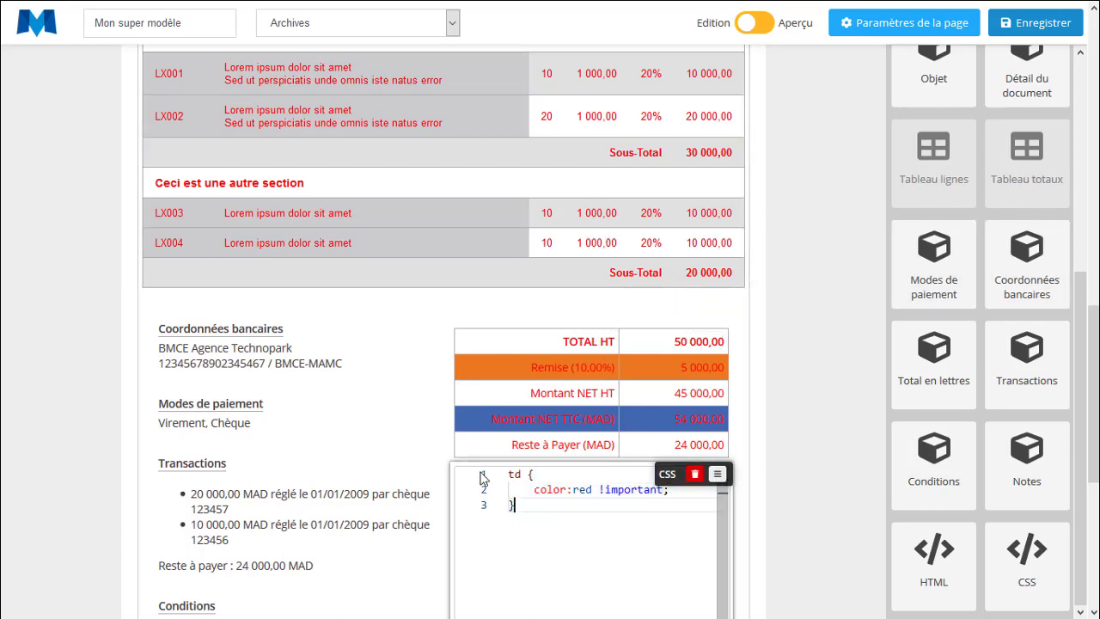
drag(525, 509, 516, 404)
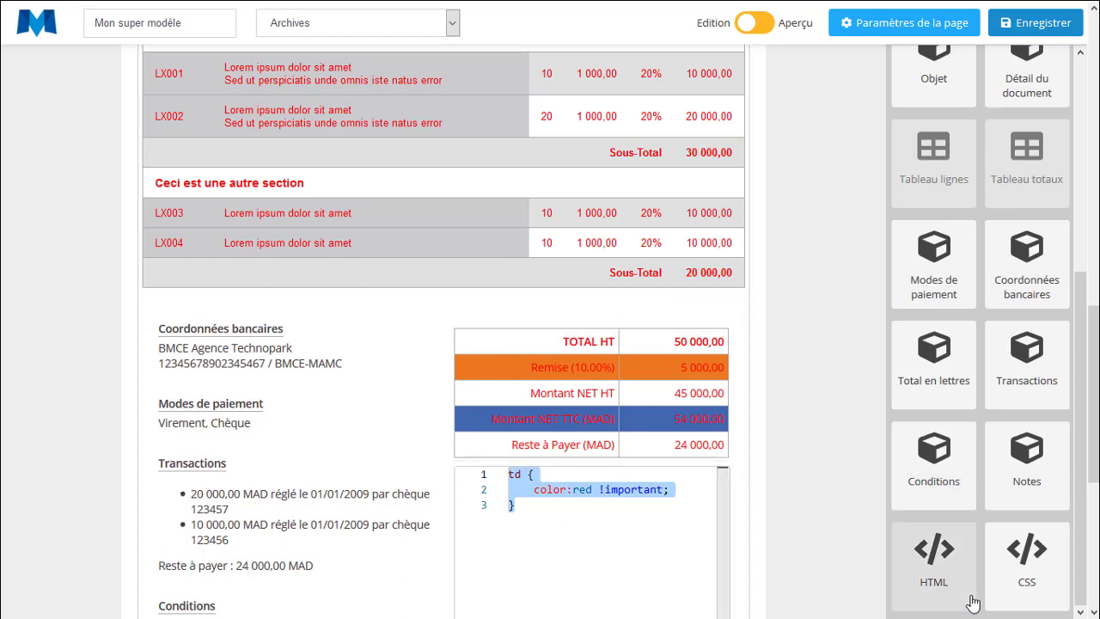
Delete the CSS block beneath the totals table and confirm its removal
scroll(568, 551, down, 2)
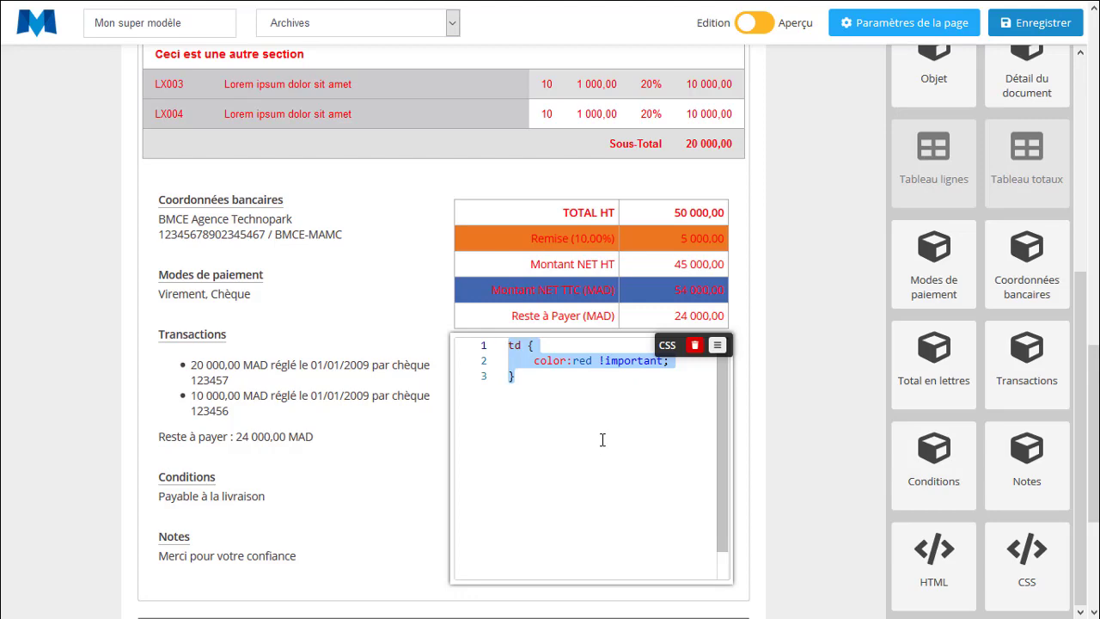
click(696, 347)
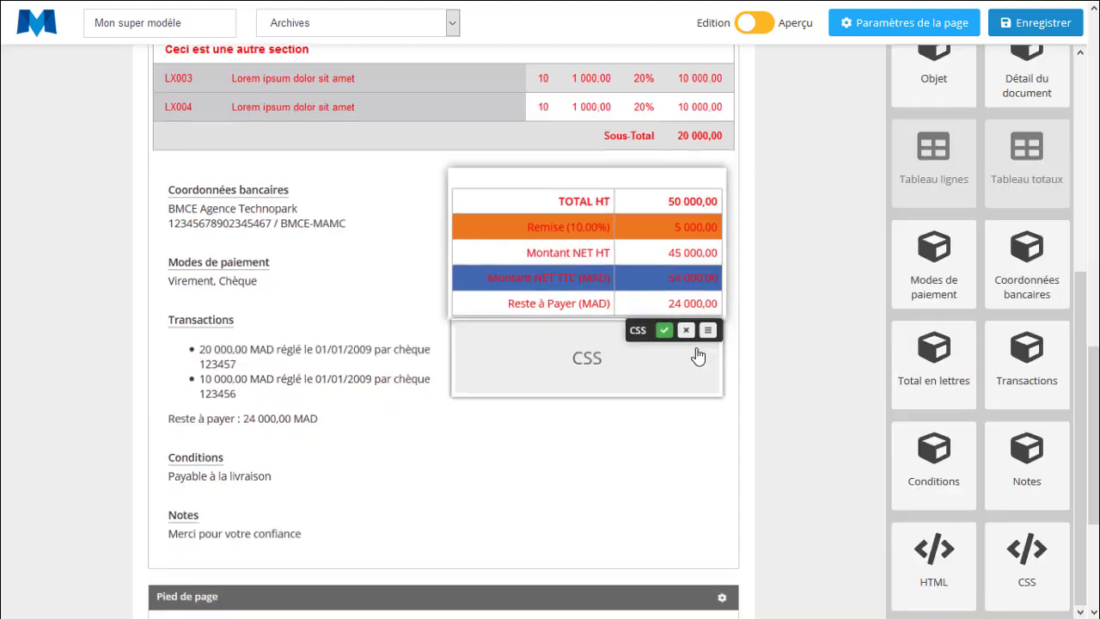
click(672, 346)
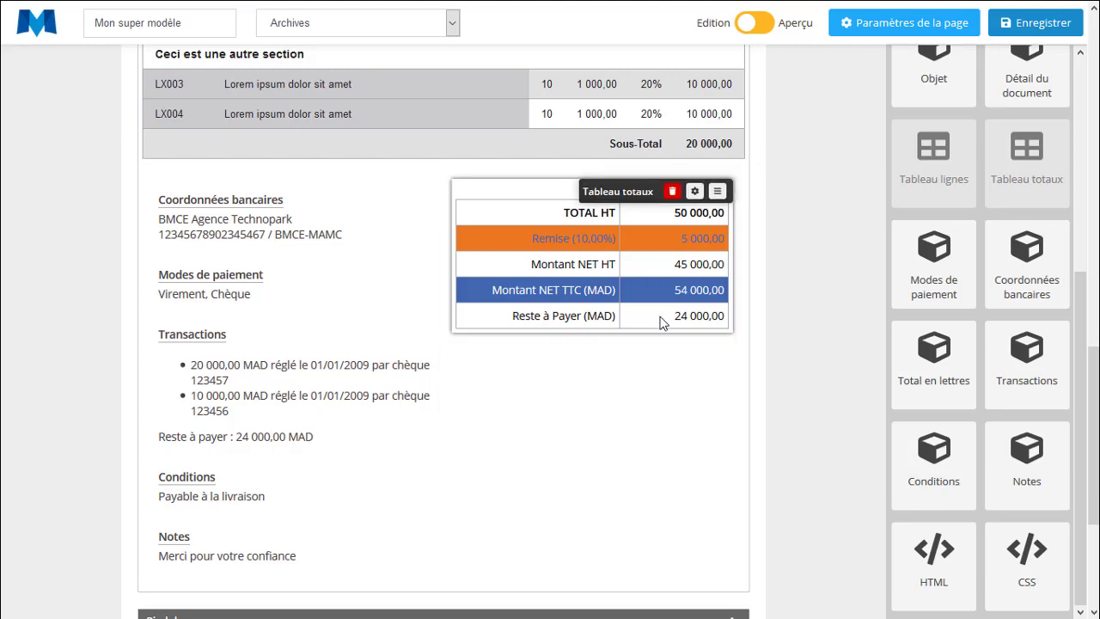
Open the CSS block in the content section and examine its rules for the lines and totals tables
scroll(616, 314, up, 8)
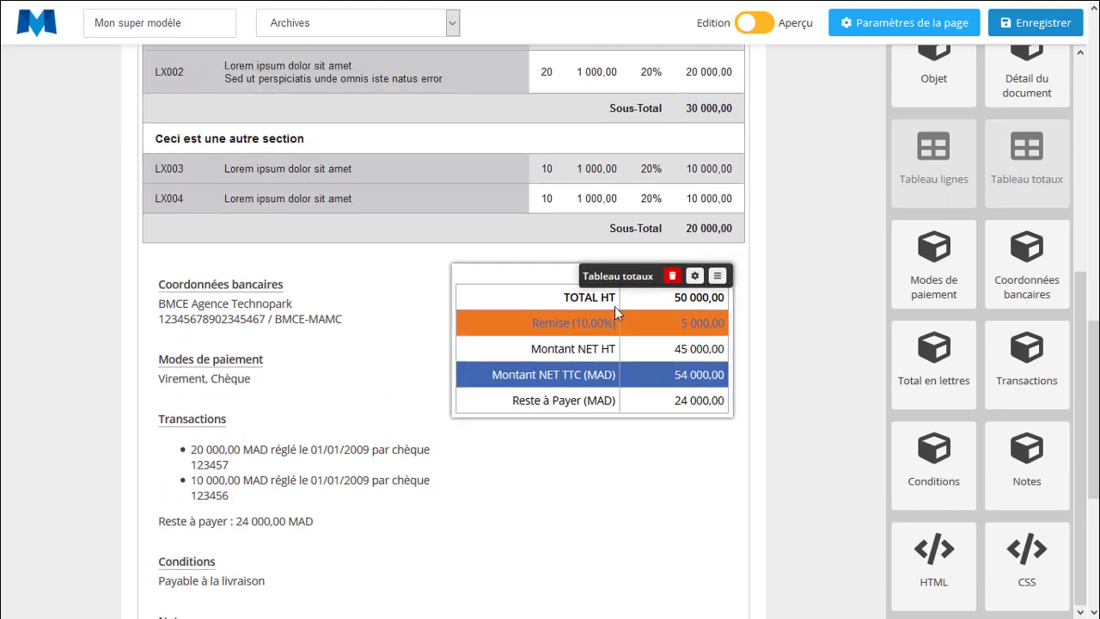
scroll(462, 456, down, 2)
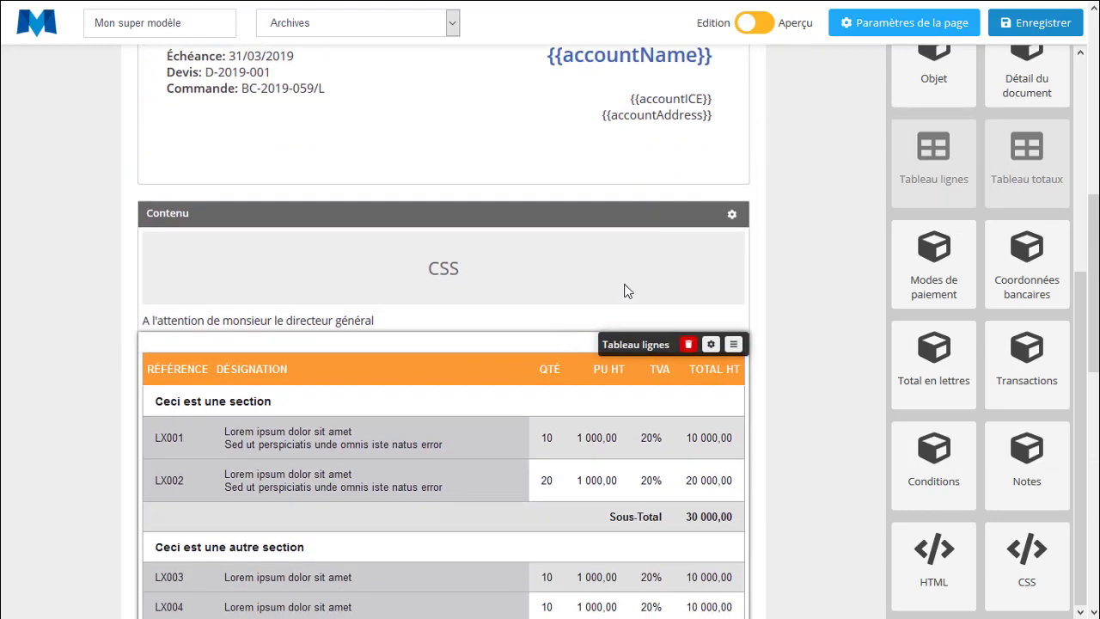
click(730, 240)
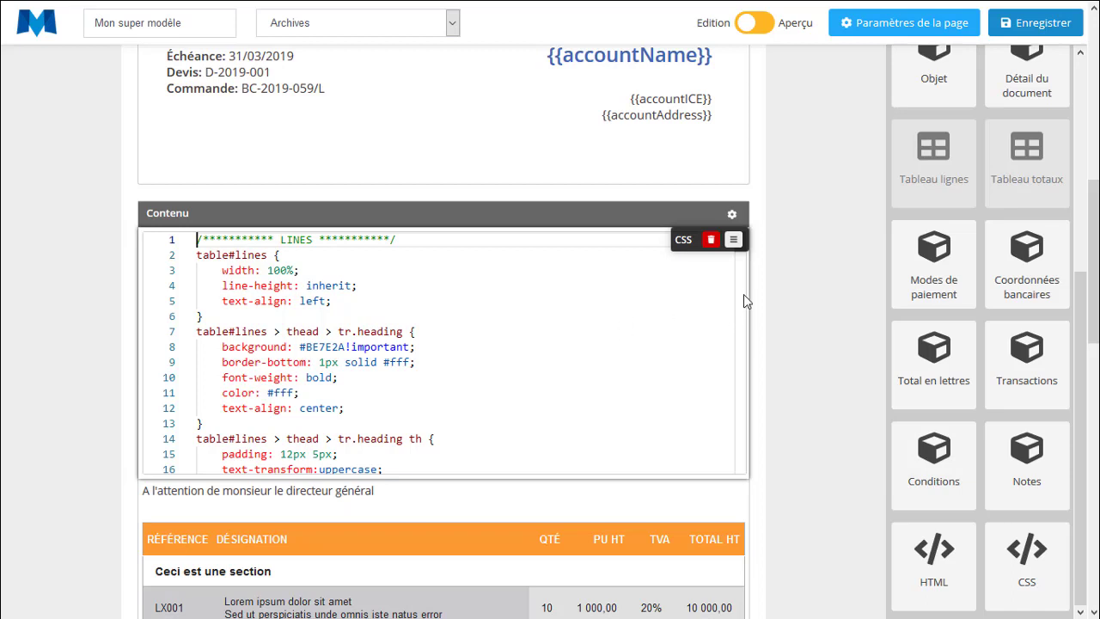
drag(207, 256, 204, 316)
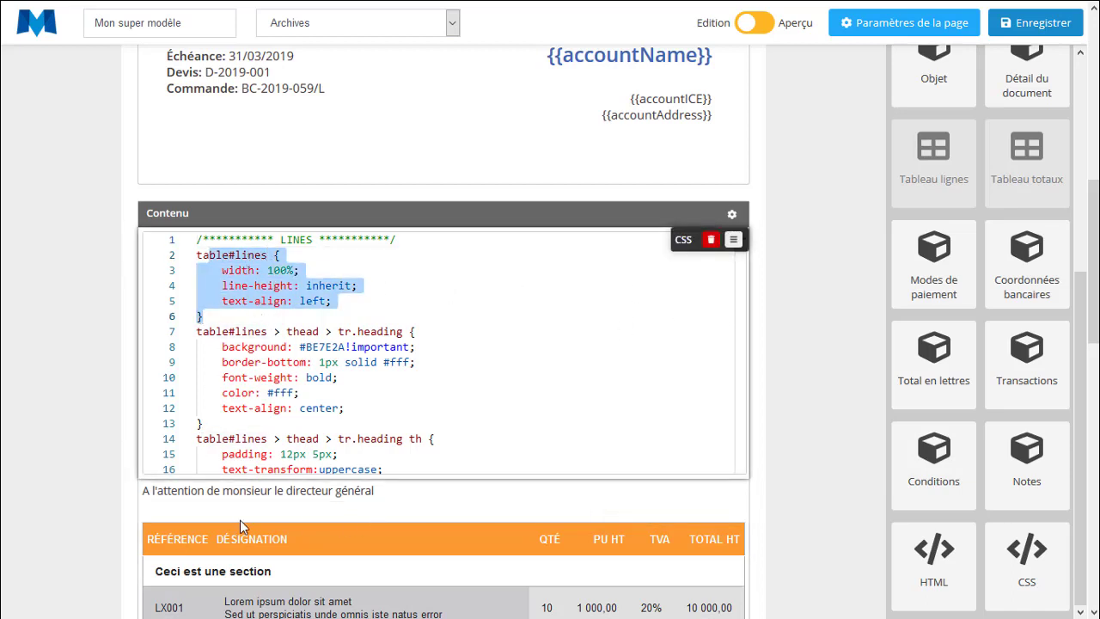
click(345, 275)
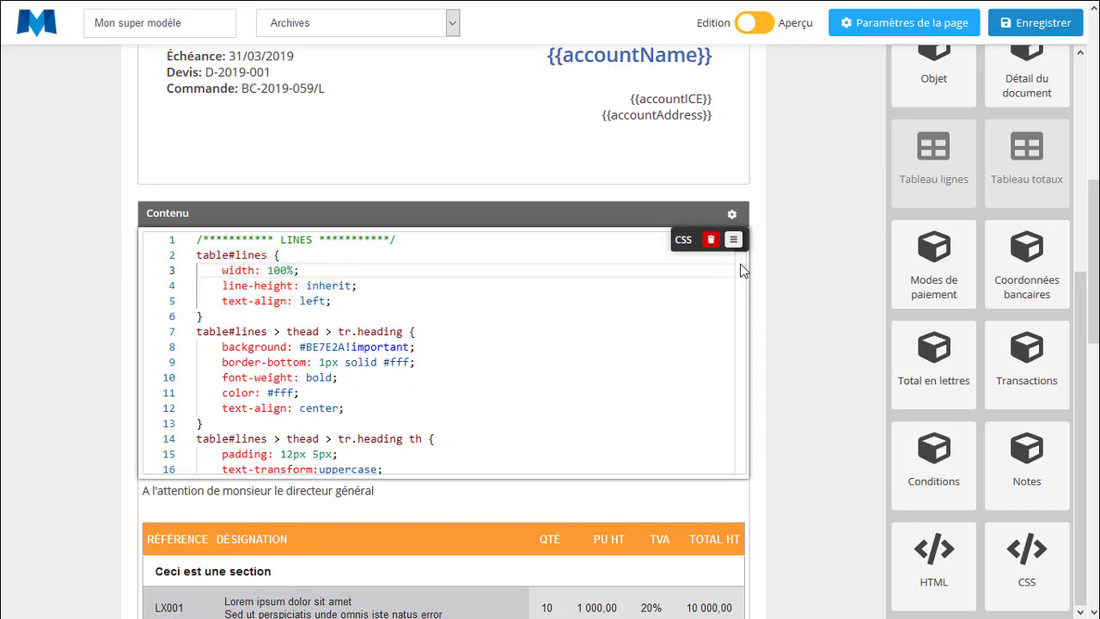
drag(744, 270, 740, 370)
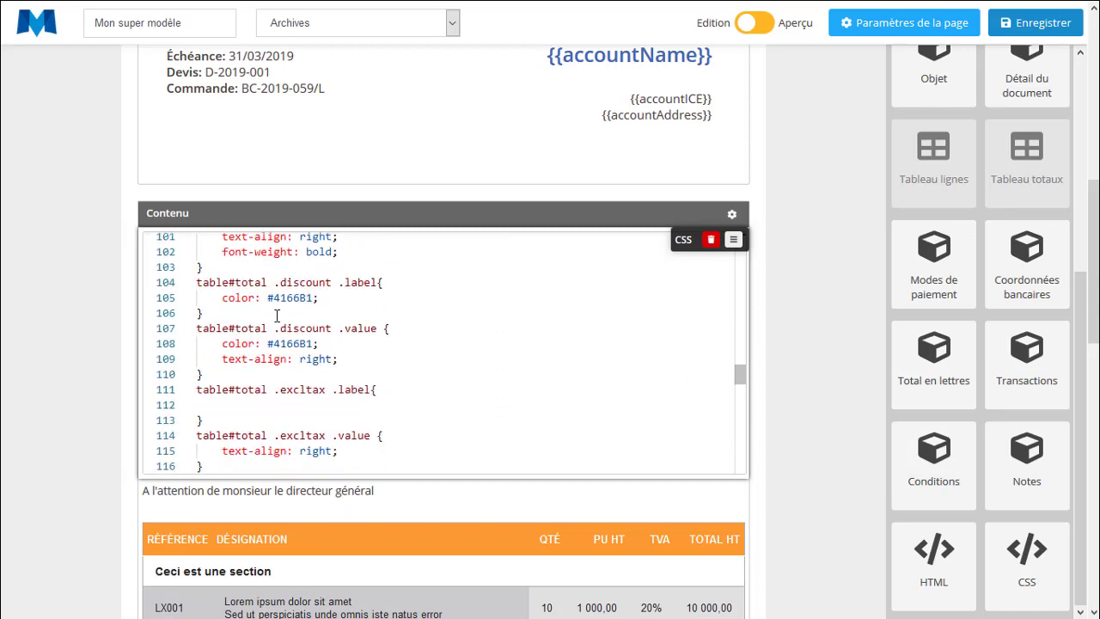
drag(735, 380, 740, 399)
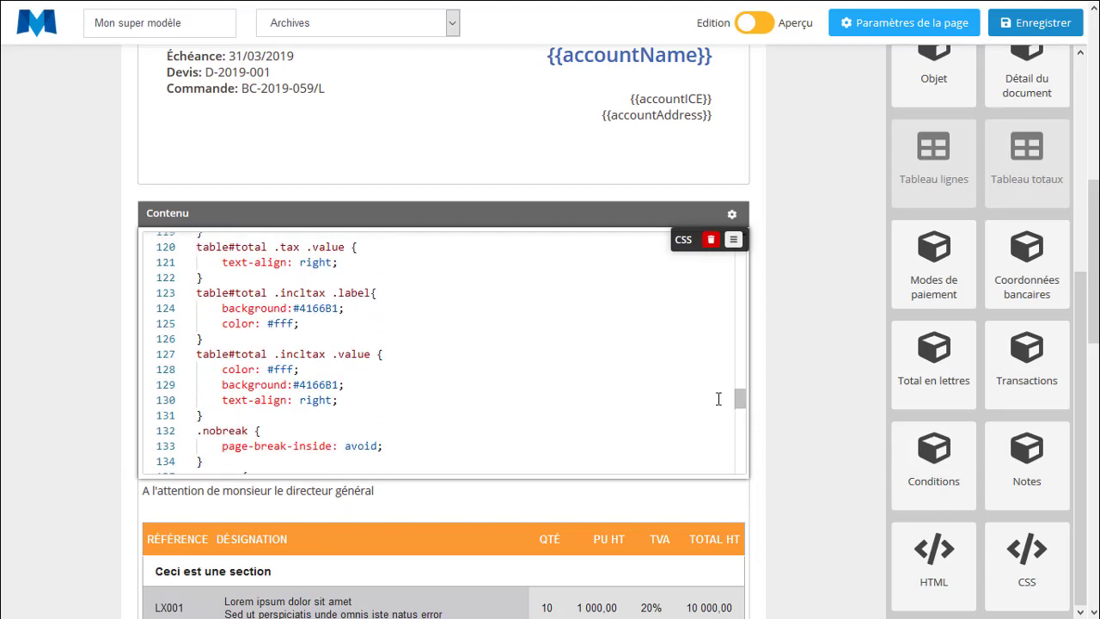
Delete the "table#total .incltax .label" rule from the content section's CSS and check the totals table
drag(261, 333, 263, 293)
scroll(426, 412, down, 9)
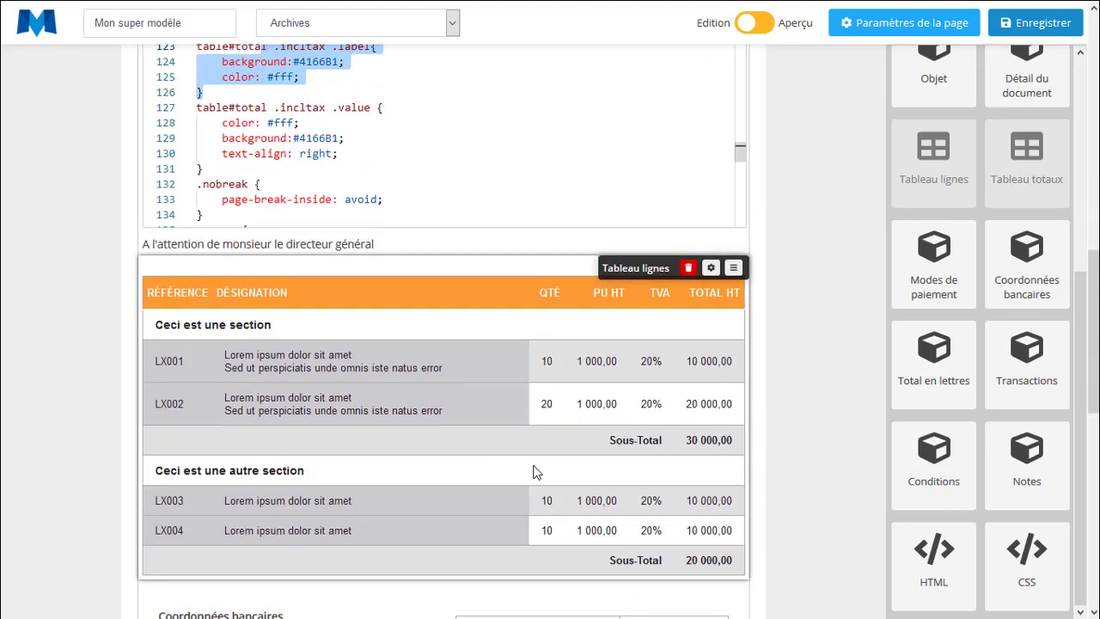
scroll(503, 351, up, 10)
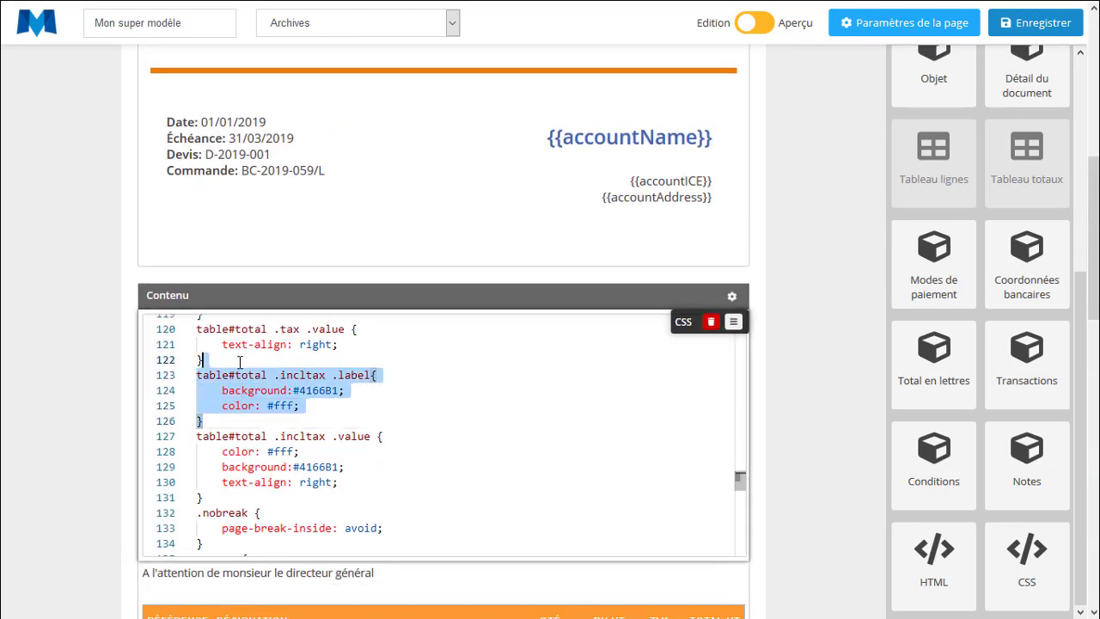
key(BackSpace)
scroll(669, 418, down, 5)
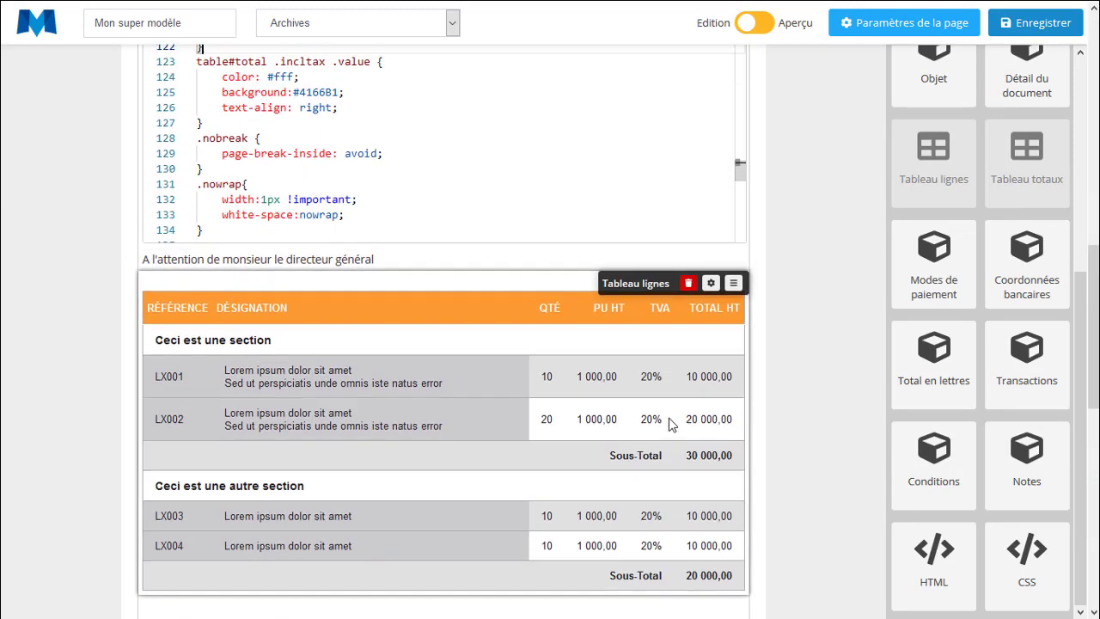
scroll(669, 418, down, 4)
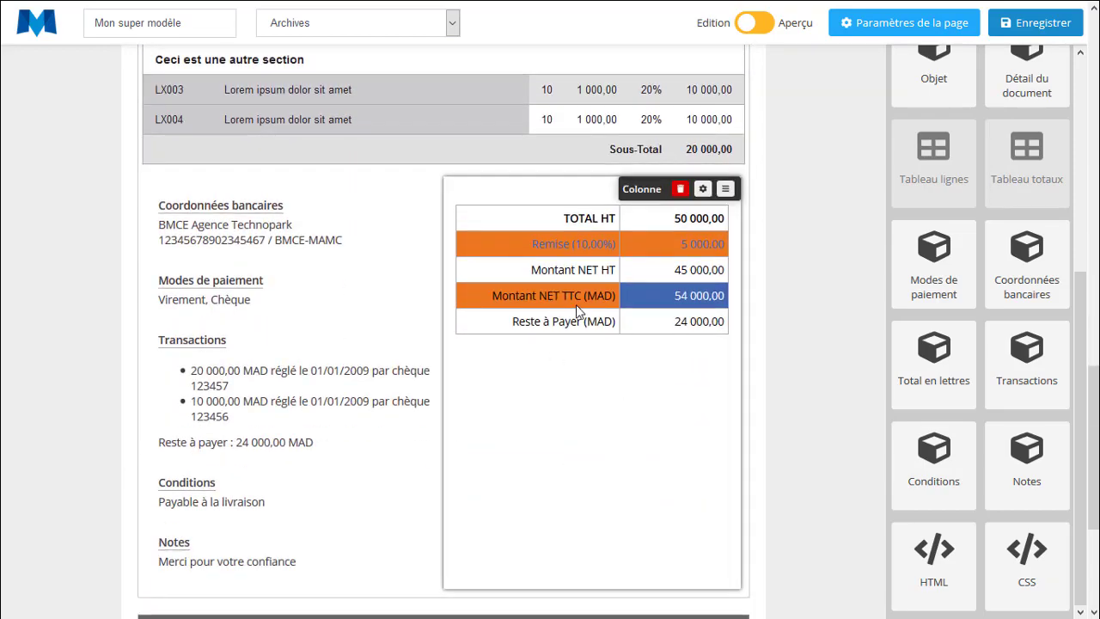
Reopen the content section's CSS block and delete the "table#total .incltax .value" rule
scroll(579, 312, up, 8)
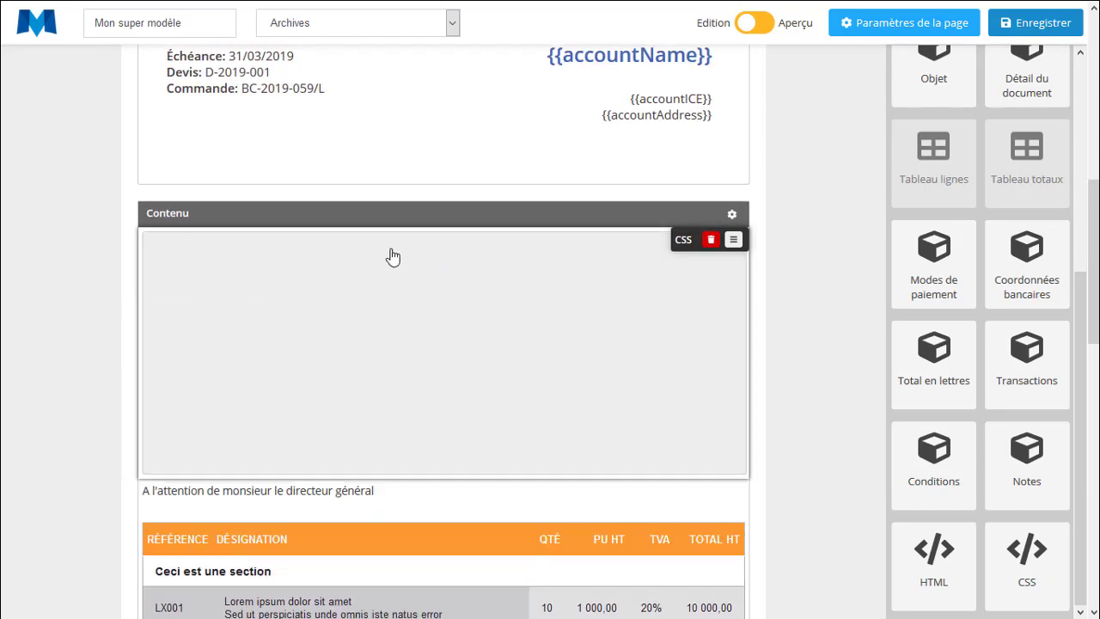
click(392, 252)
click(728, 346)
drag(743, 279, 740, 411)
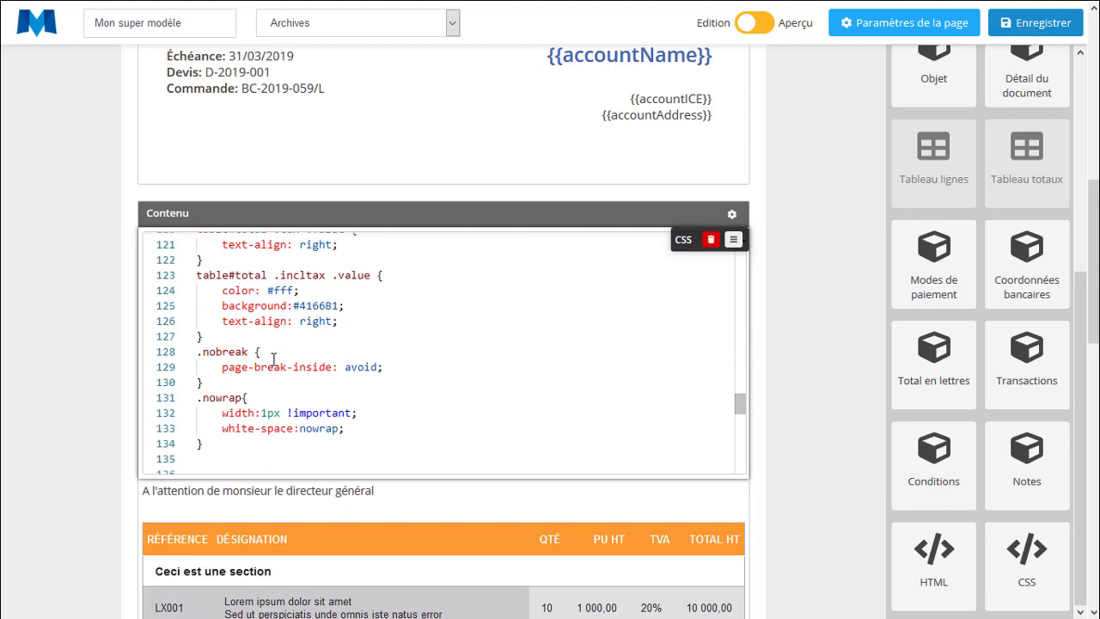
drag(249, 339, 203, 260)
key(BackSpace)
Delete the "table#total .discount .label" rule from the same CSS block and leave the code editor
scroll(304, 340, up, 4)
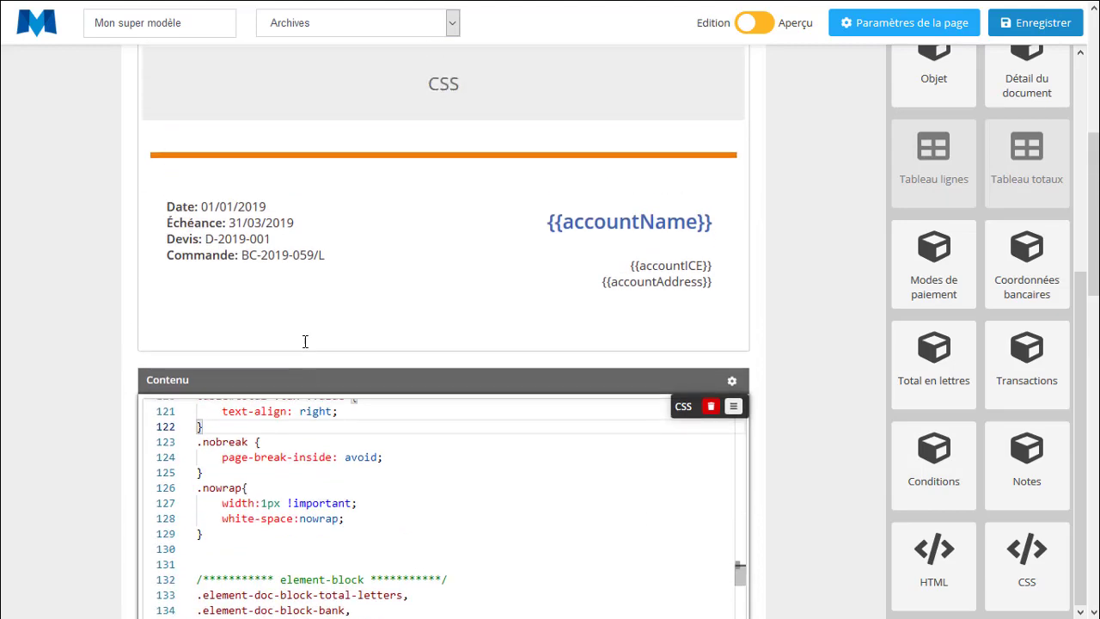
scroll(350, 387, down, 3)
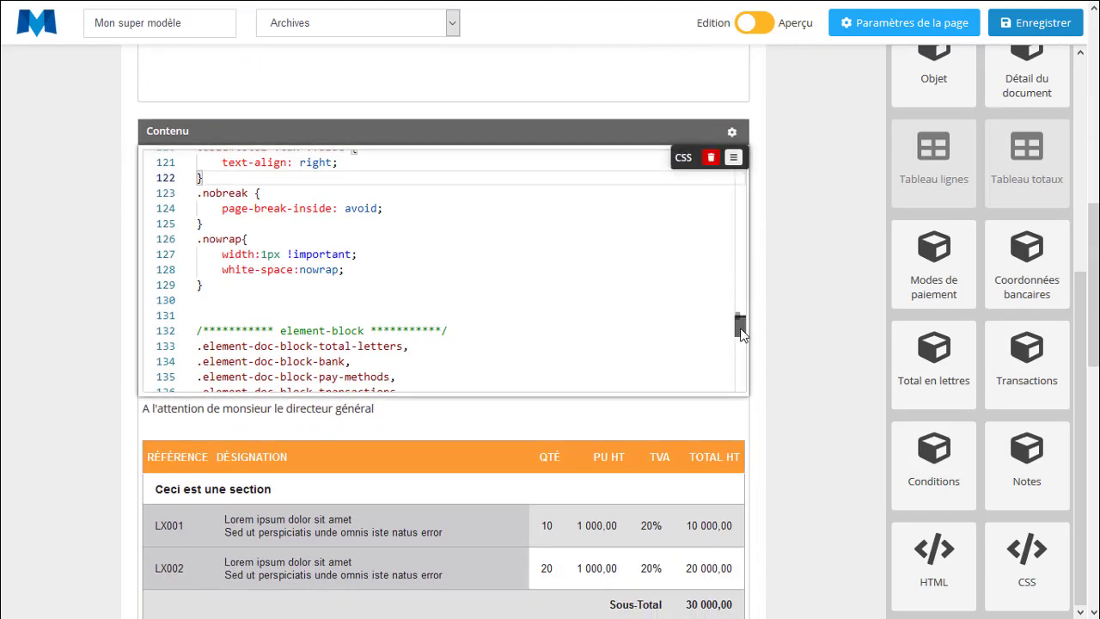
scroll(745, 320, up, 3)
scroll(744, 320, up, 5)
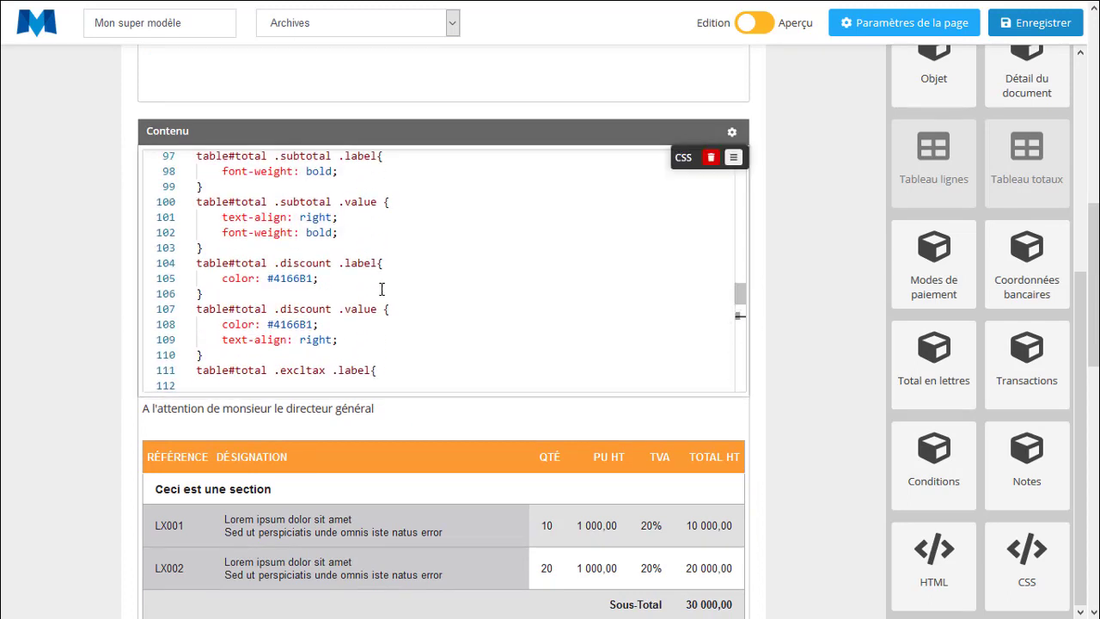
click(342, 293)
drag(342, 293, 352, 243)
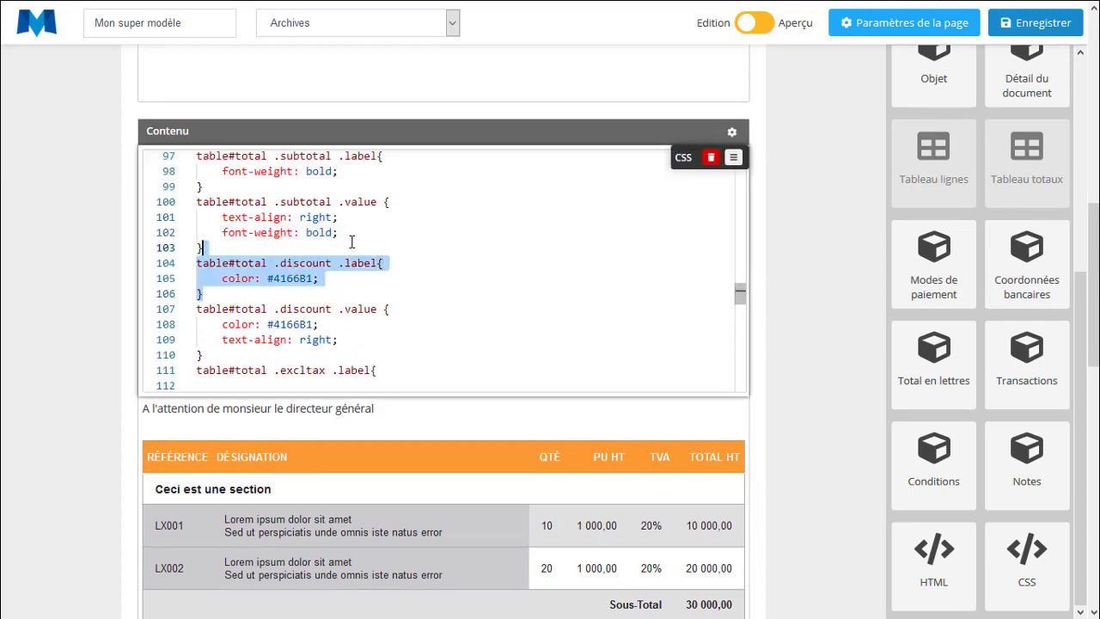
key(BackSpace)
click(801, 378)
Examine the text and background colours of the "Remise" and "Montant NET TTC" rows in the totals table
scroll(782, 392, down, 2)
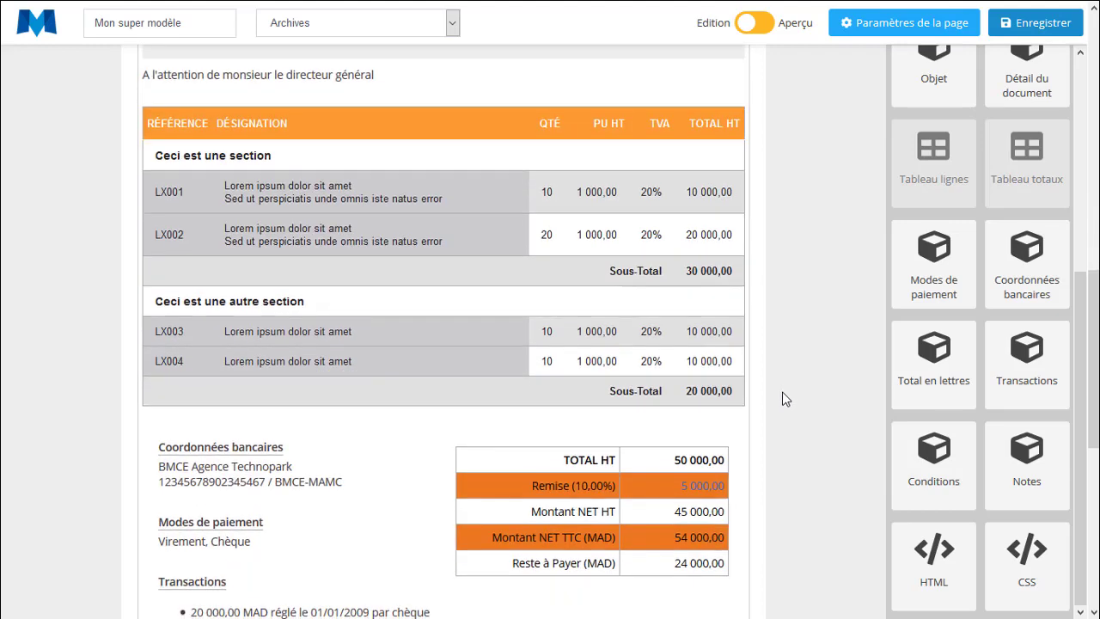
scroll(782, 392, down, 4)
scroll(722, 372, up, 2)
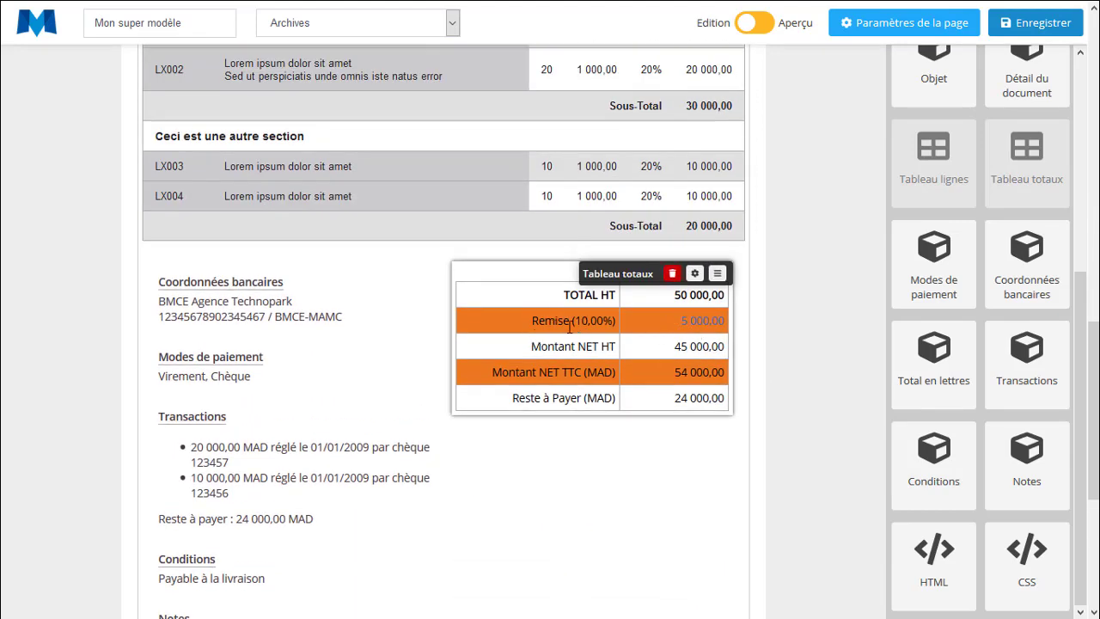
drag(576, 321, 612, 322)
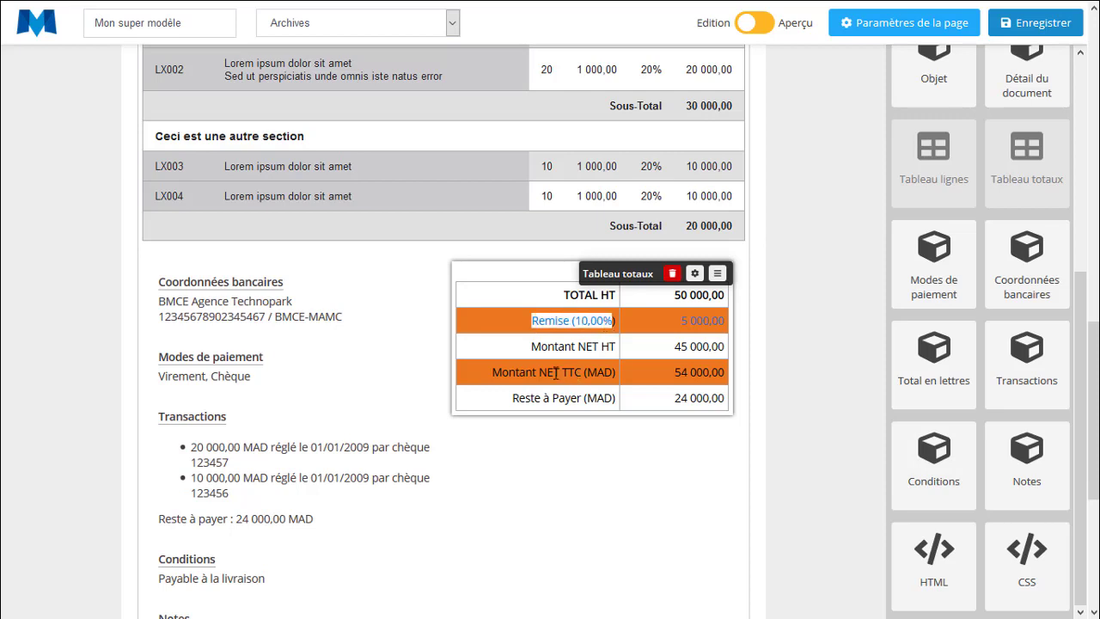
drag(494, 381, 725, 379)
click(776, 378)
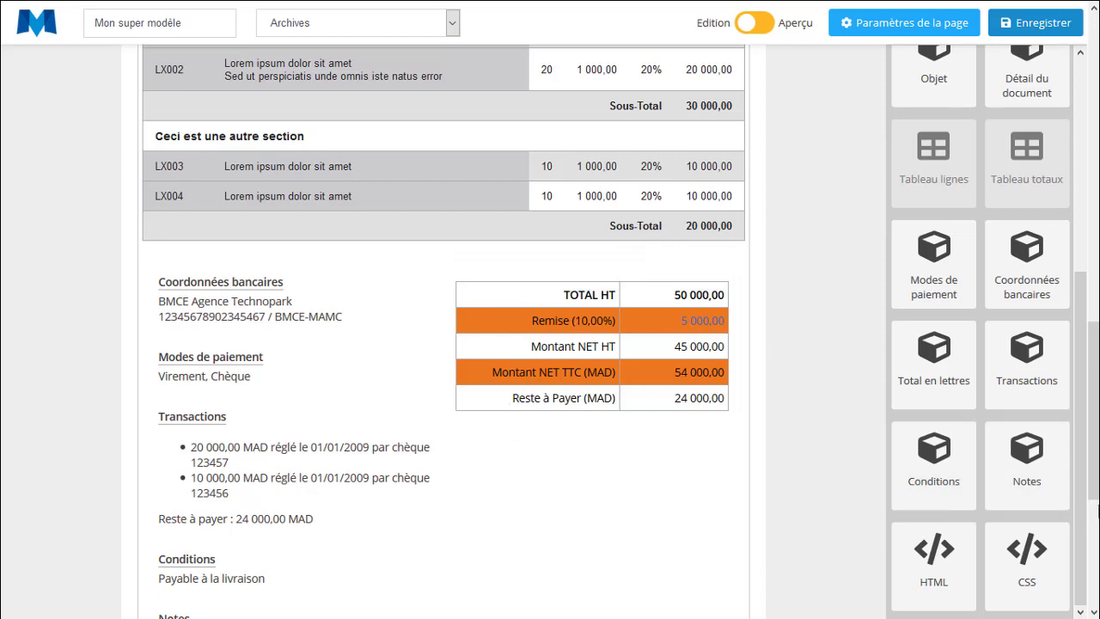
Add a "Total en lettres" block to the content section and place it in the column directly beneath the totals table
drag(1094, 411, 1094, 475)
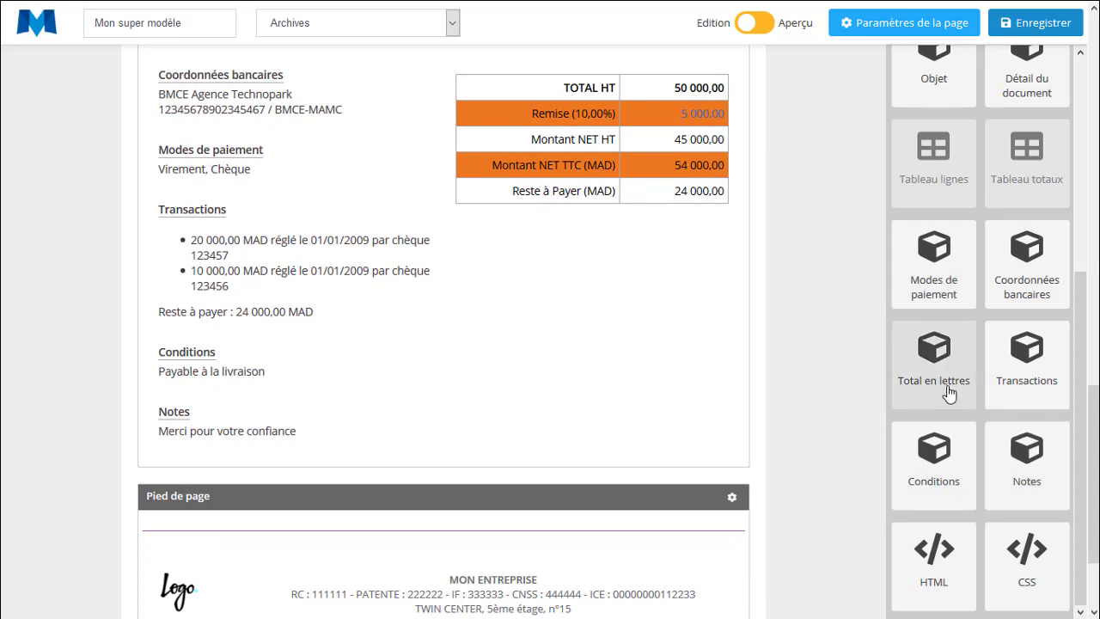
scroll(493, 368, up, 1)
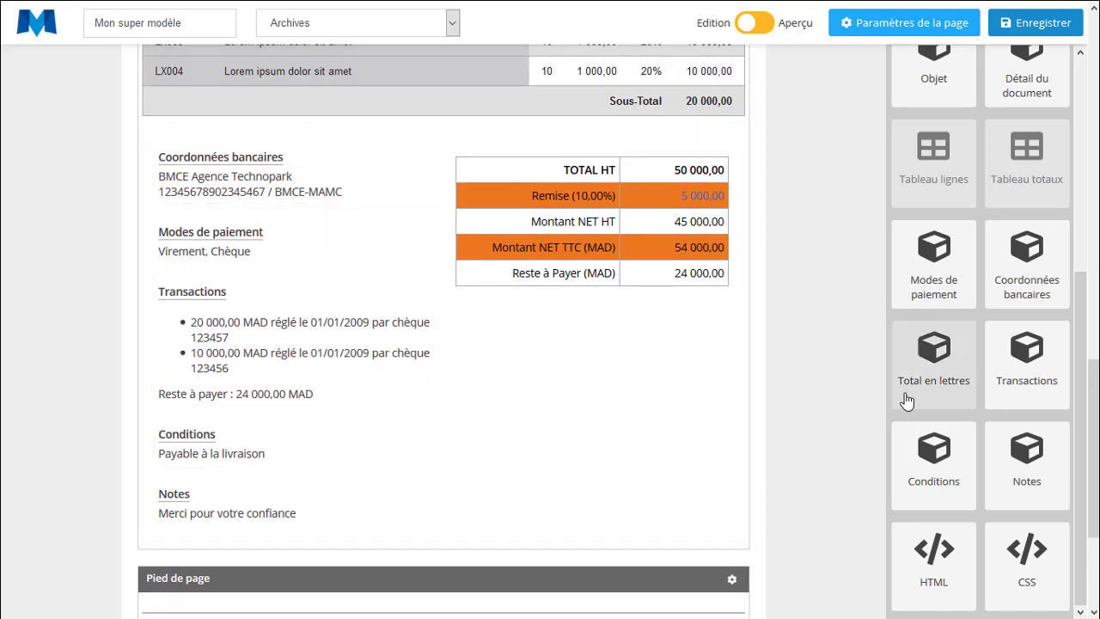
drag(631, 386, 610, 384)
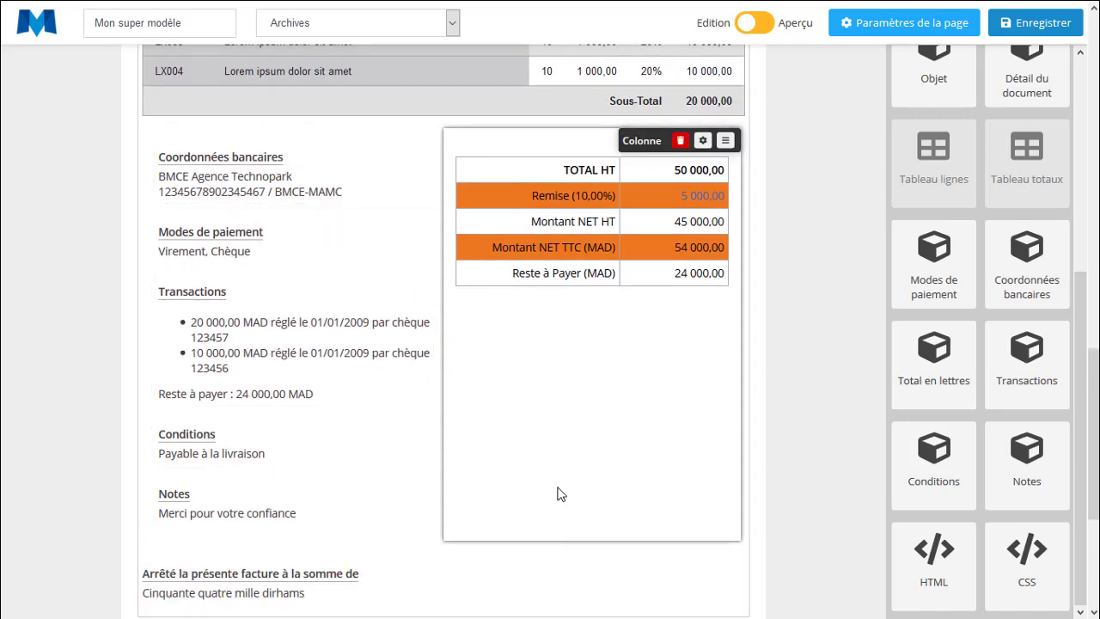
scroll(557, 493, down, 2)
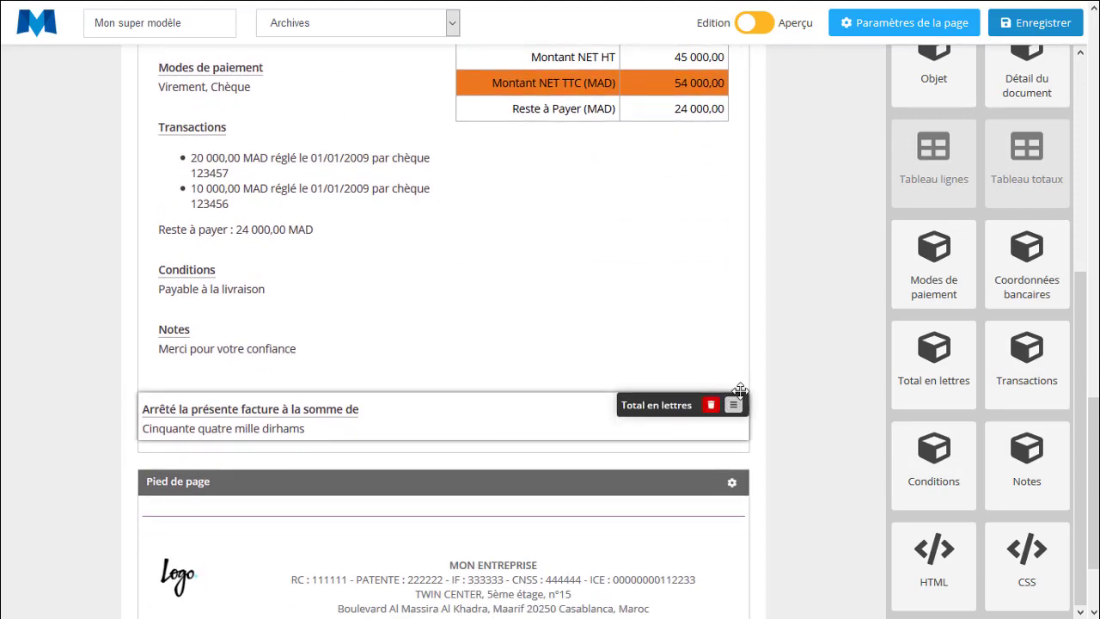
drag(740, 392, 615, 268)
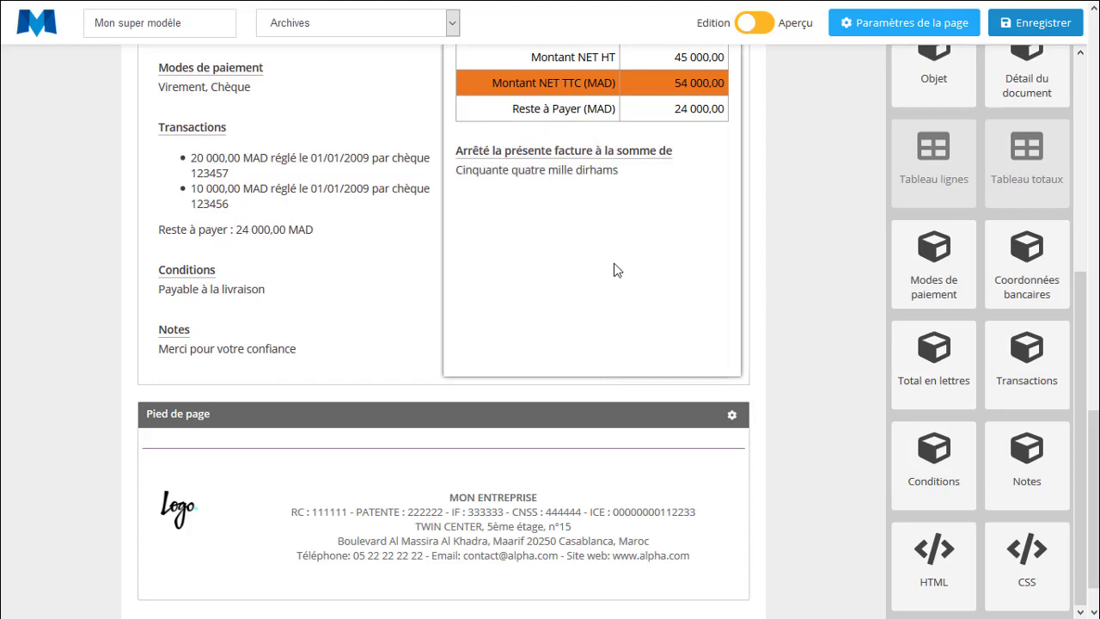
Delete the Transactions block, then add it back between "Modes de paiement" and "Conditions"
scroll(614, 268, up, 1)
scroll(501, 270, up, 1)
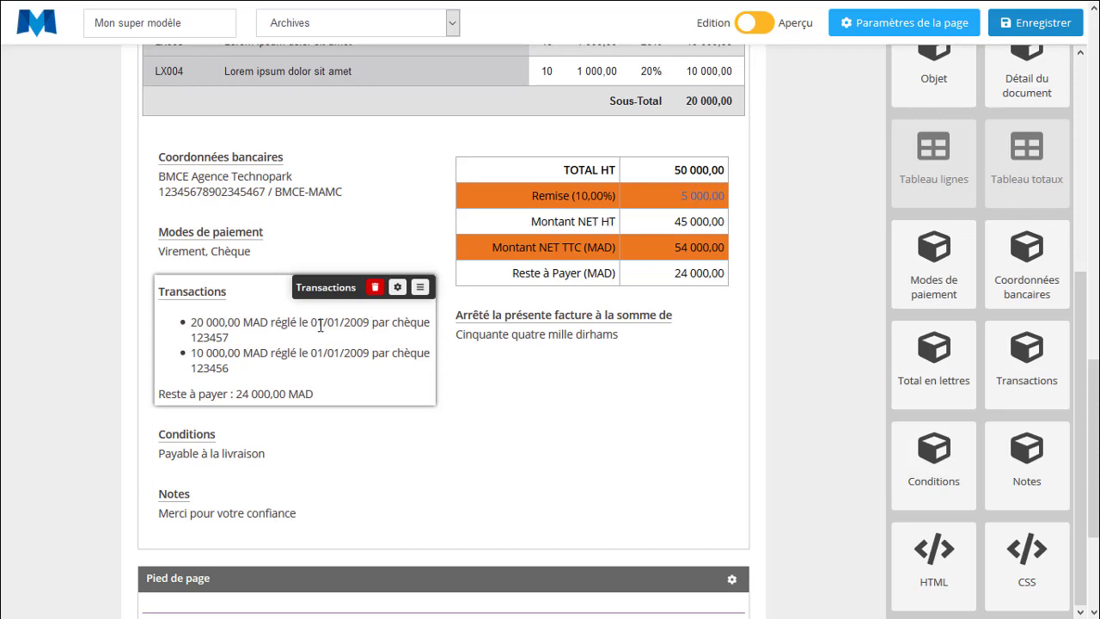
click(376, 289)
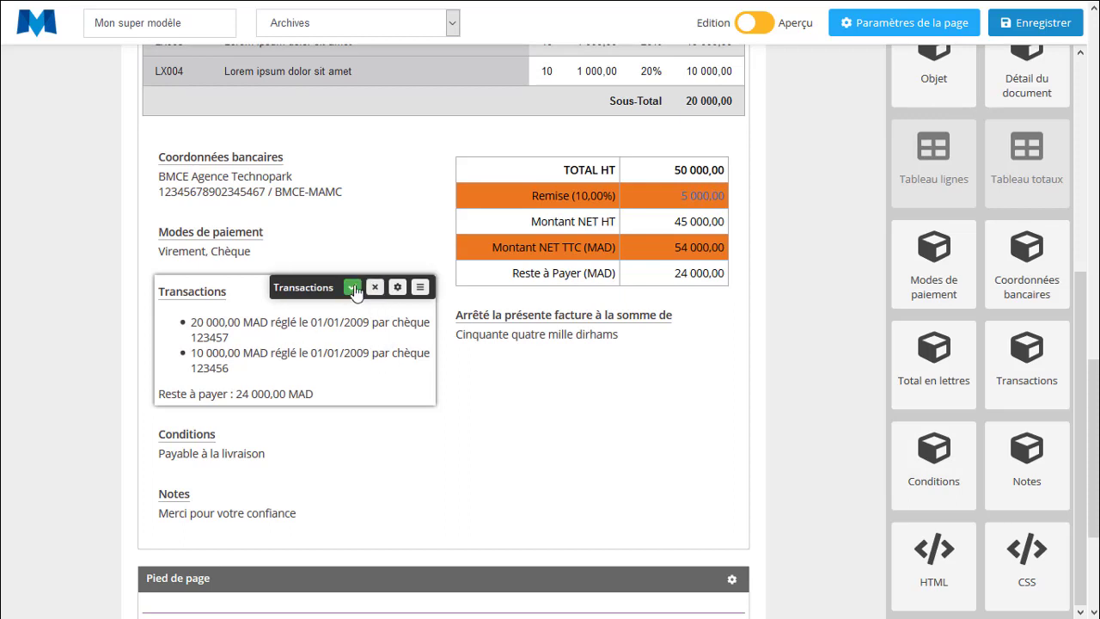
click(353, 288)
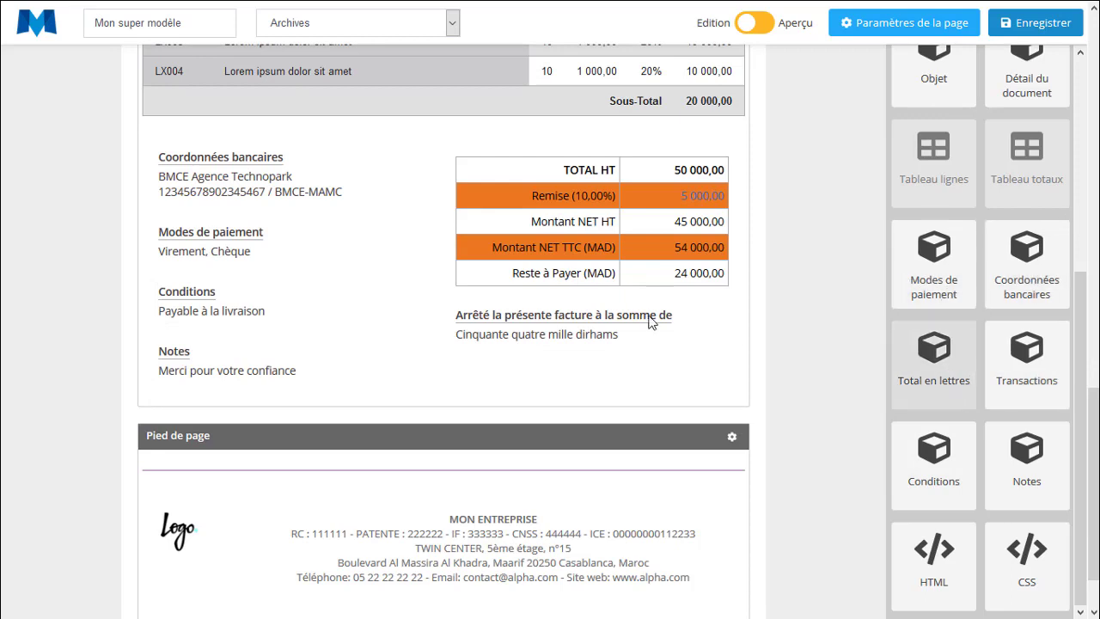
drag(649, 321, 241, 375)
Change the title of the Transactions block to "Paiements" and close its settings
click(395, 284)
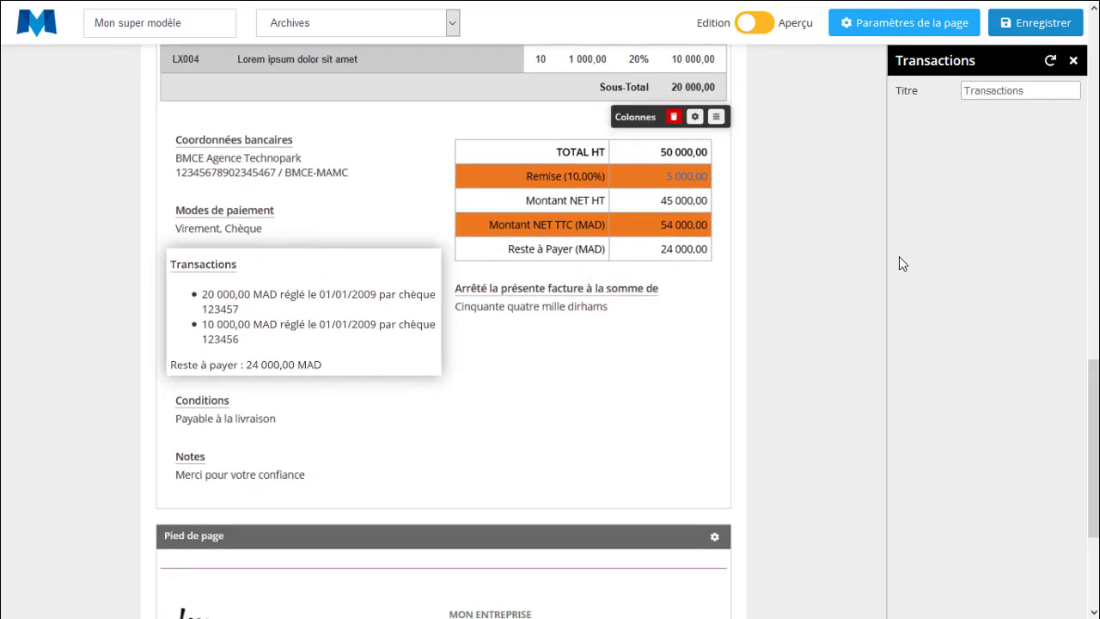
drag(1031, 91, 963, 97)
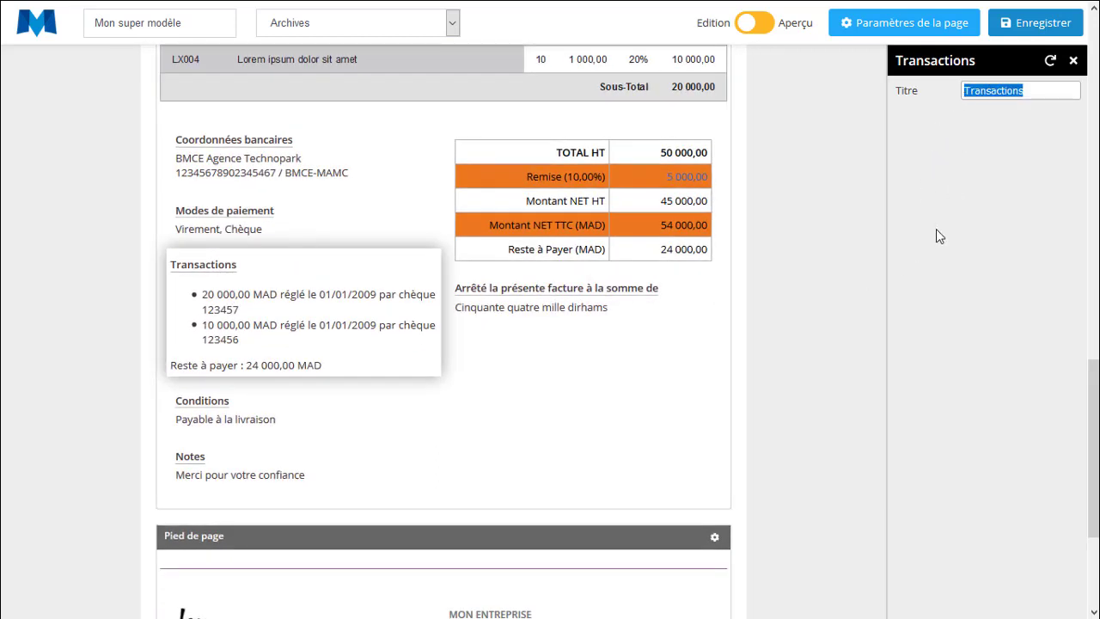
text(Paiements)
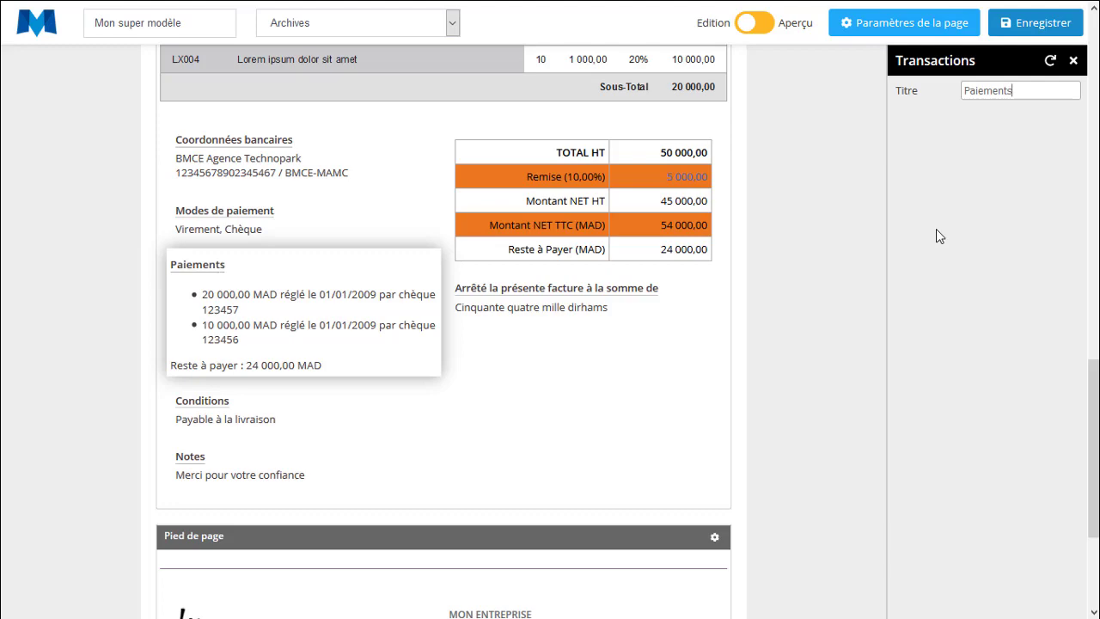
click(845, 300)
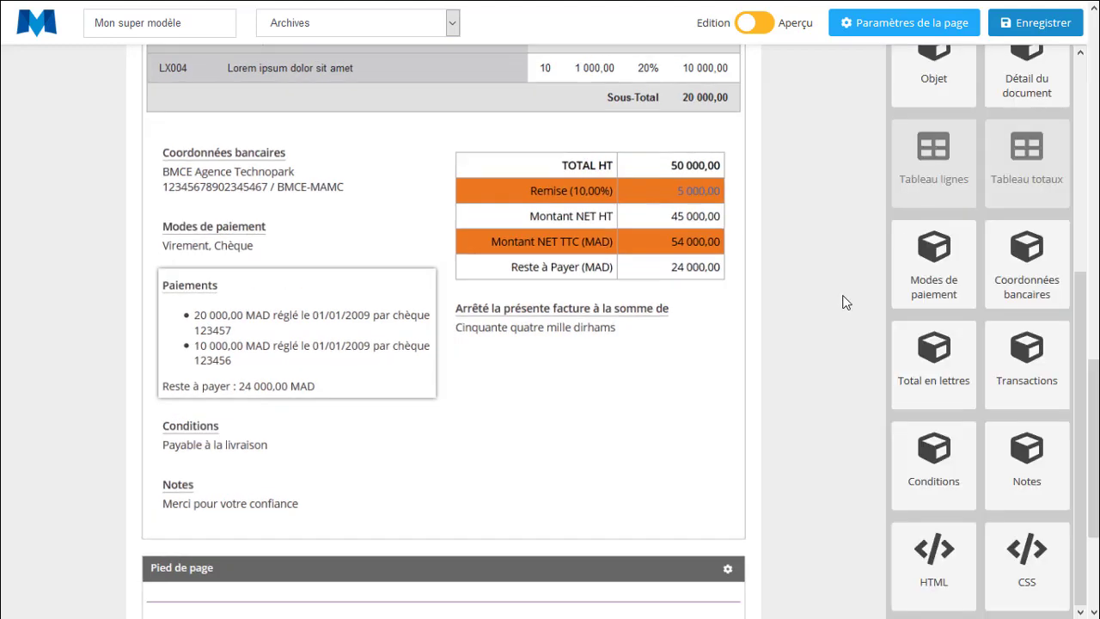
Check the title setting of the Conditions block and close its settings
mouse_move(184, 455)
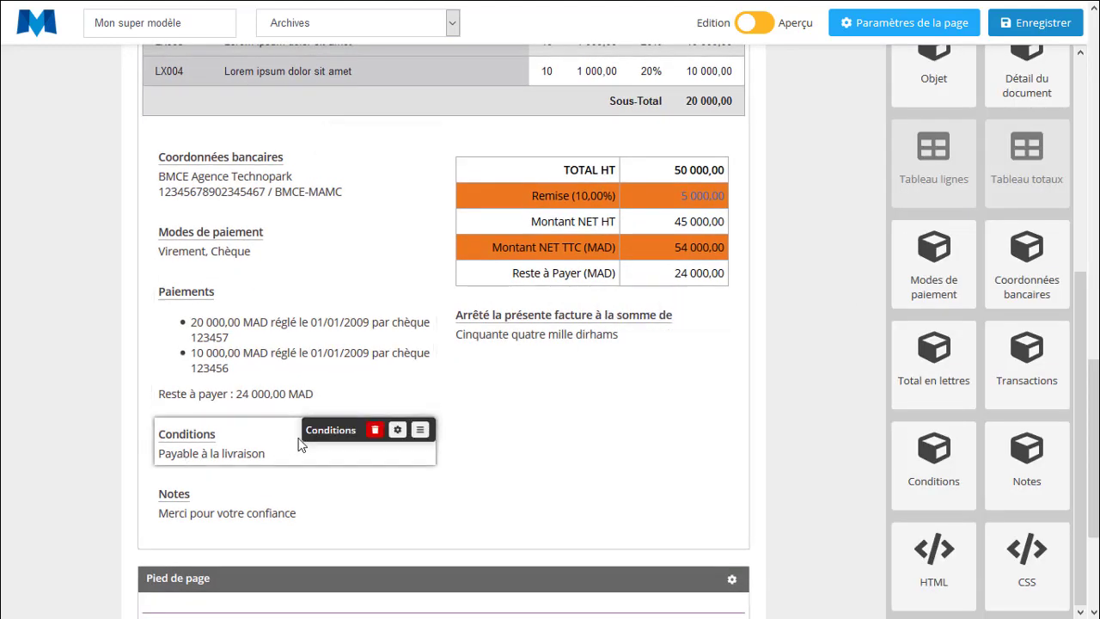
click(398, 430)
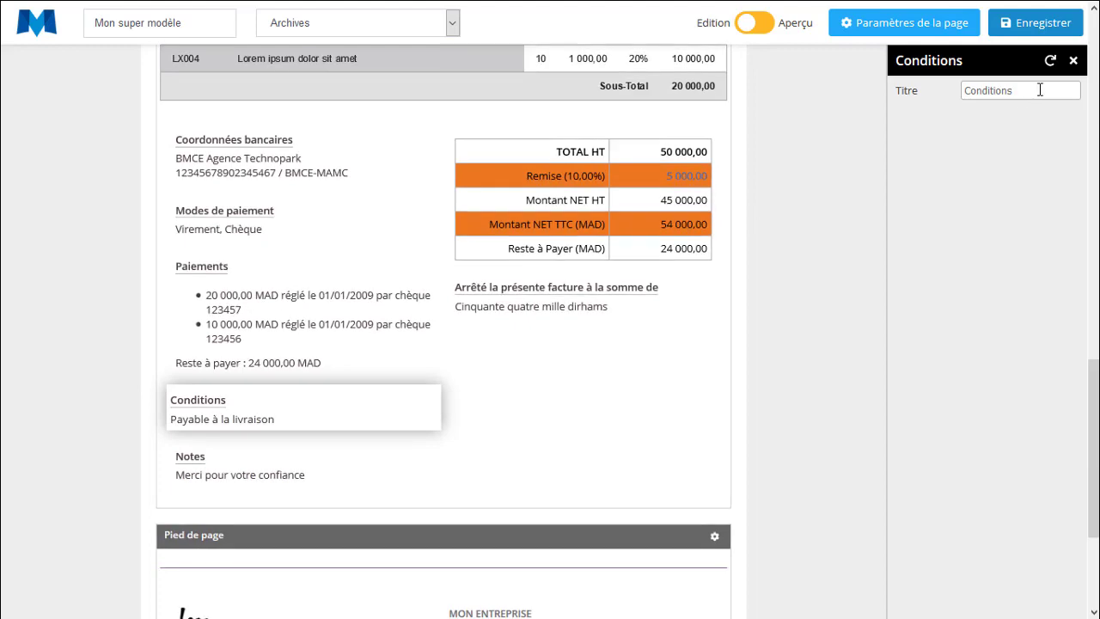
drag(1039, 91, 930, 90)
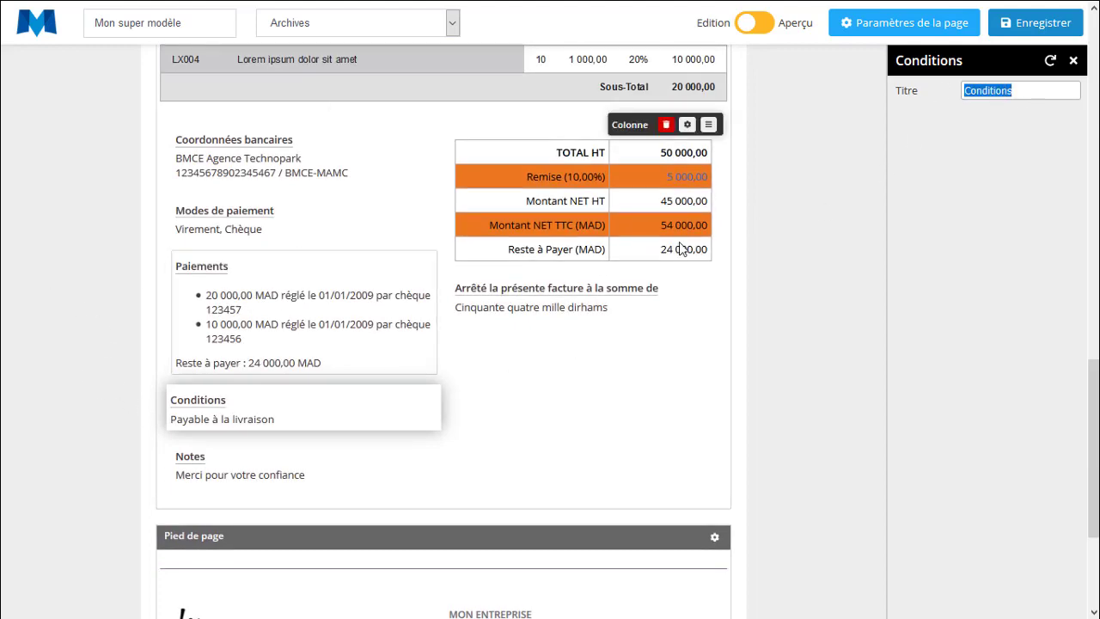
click(313, 476)
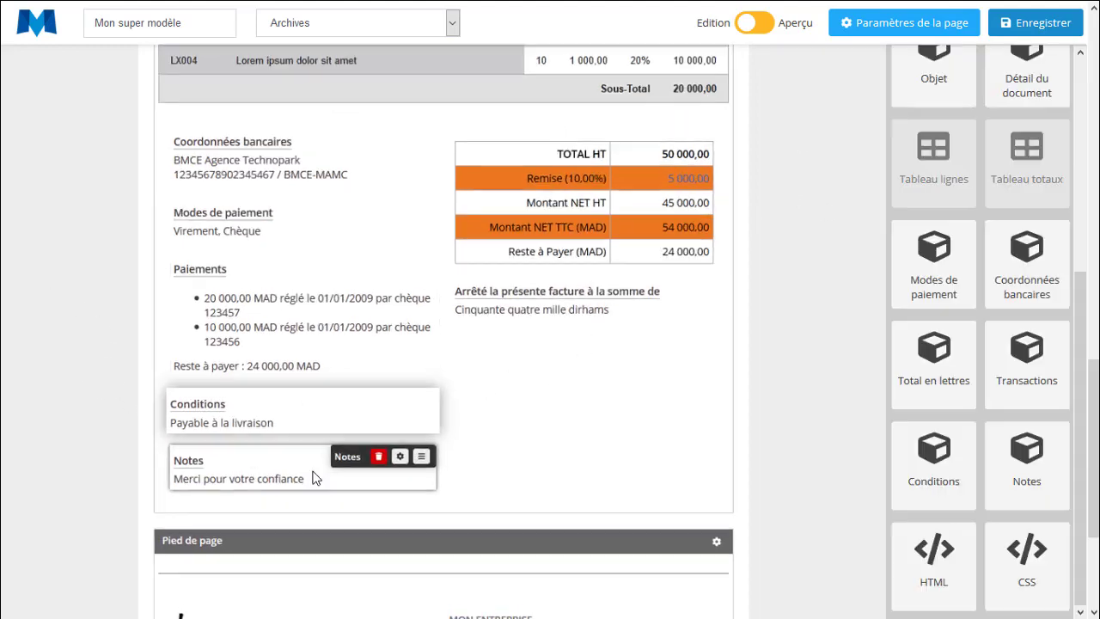
Preview the invoice template, examine its layout from the header down to the footer, and return to edit mode
click(754, 22)
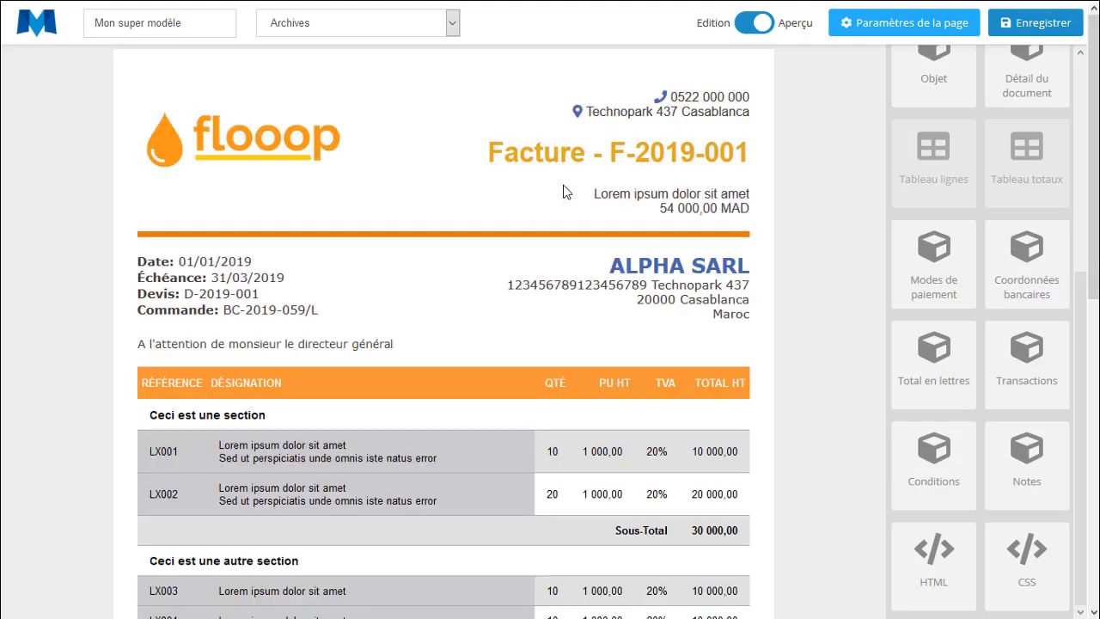
scroll(566, 190, down, 7)
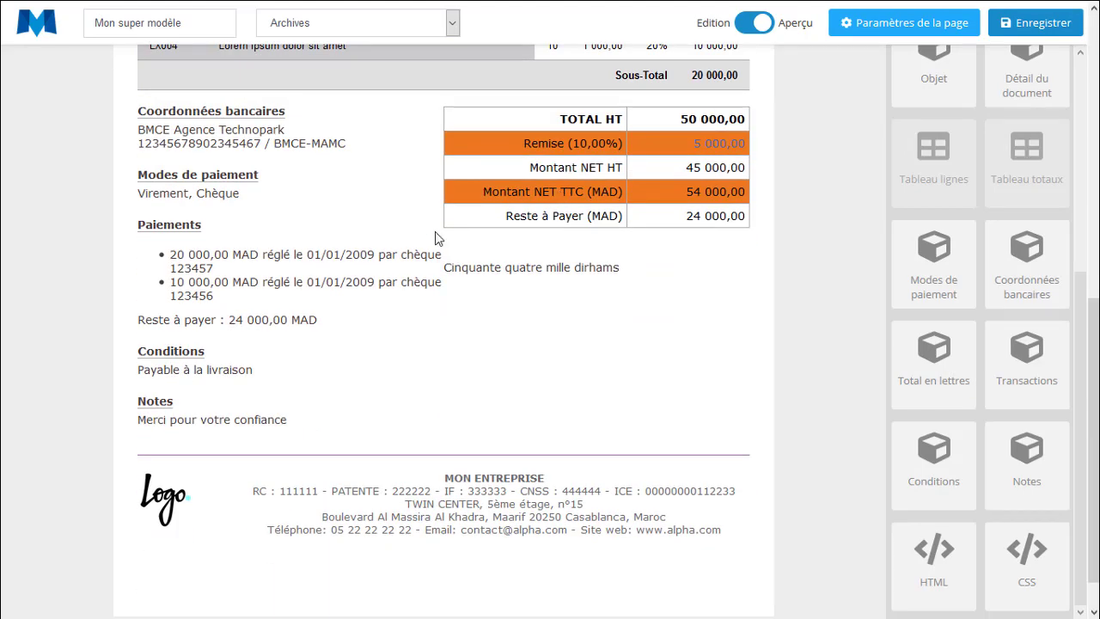
scroll(438, 359, down, 1)
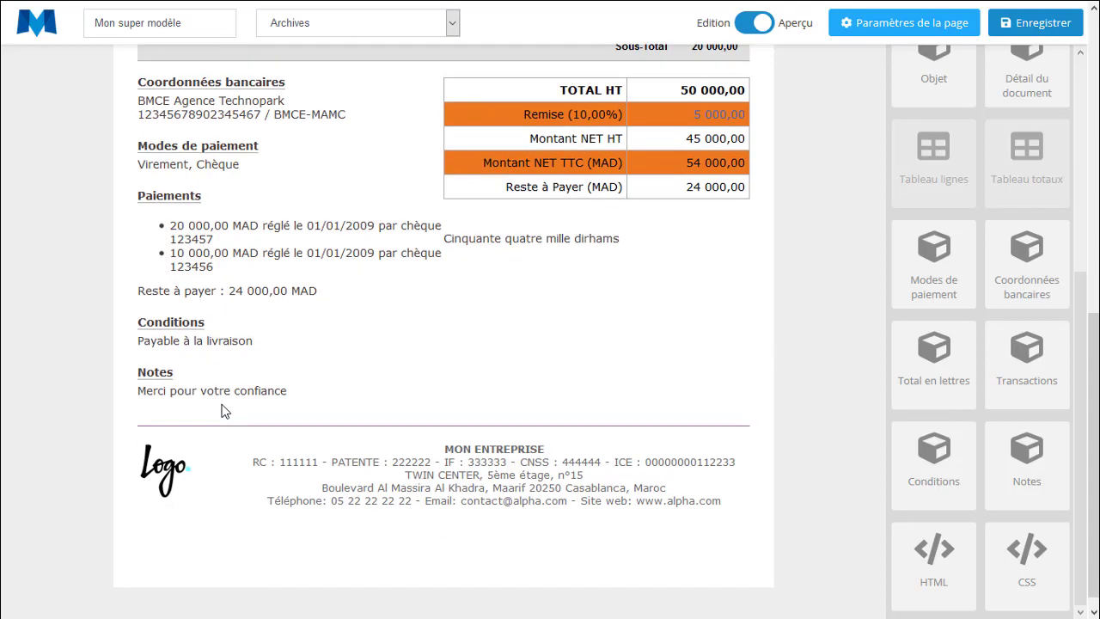
scroll(550, 351, up, 3)
scroll(602, 308, up, 3)
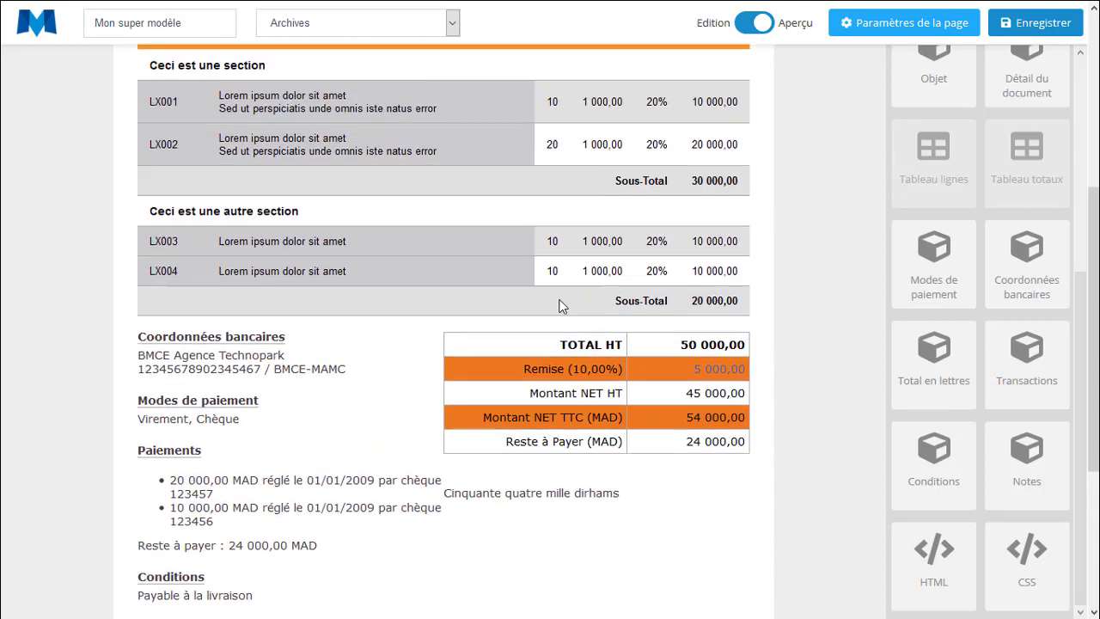
scroll(516, 330, down, 3)
scroll(550, 348, up, 3)
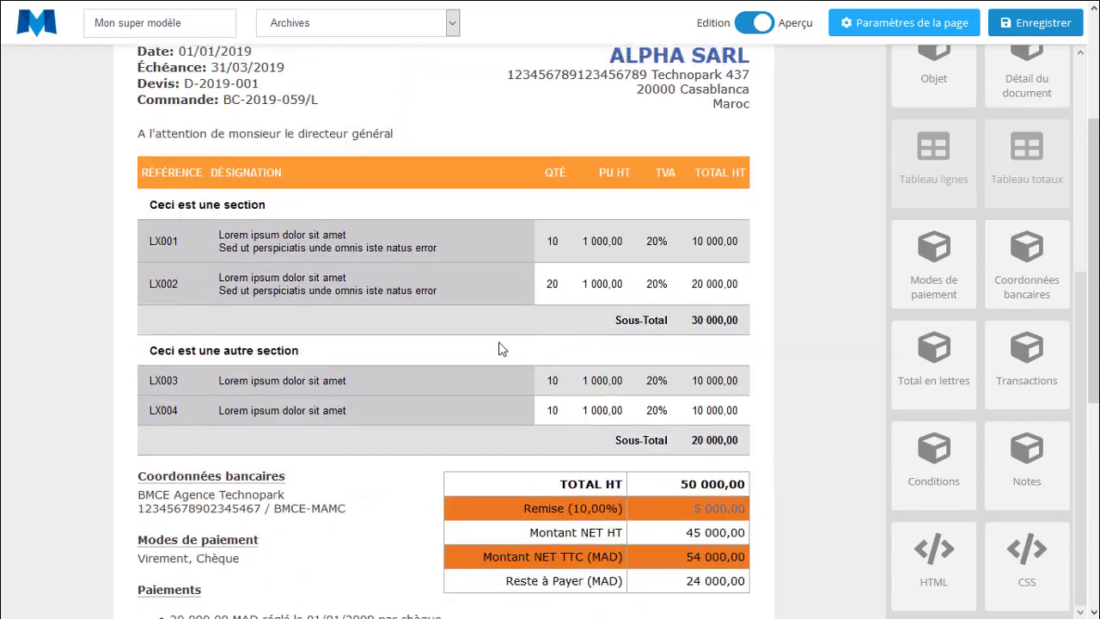
scroll(743, 336, up, 2)
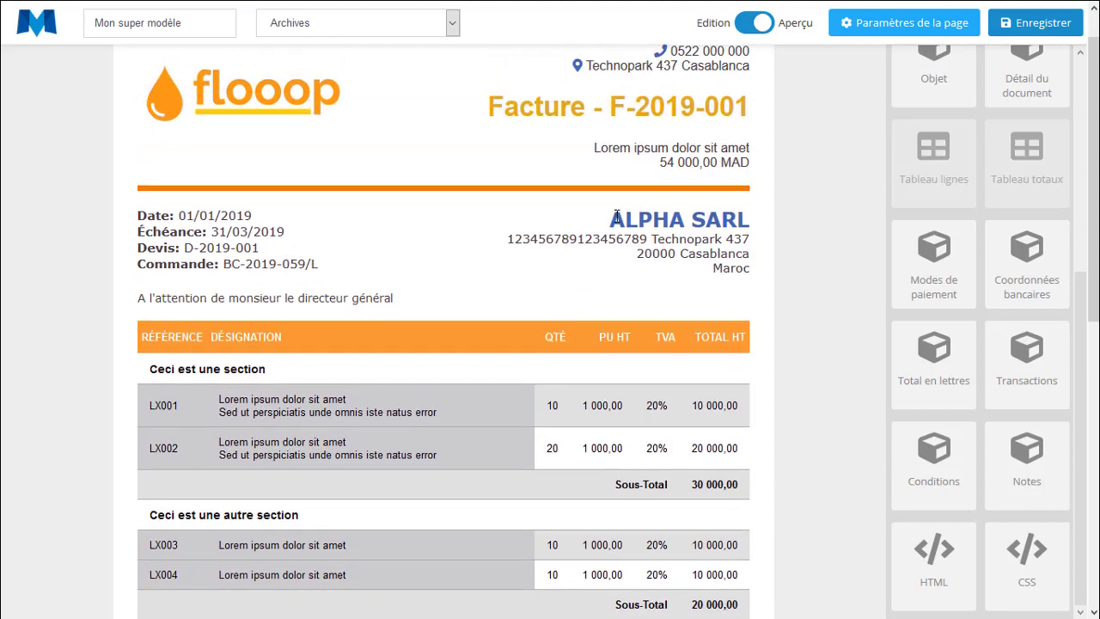
drag(617, 217, 769, 247)
click(670, 297)
scroll(602, 293, up, 1)
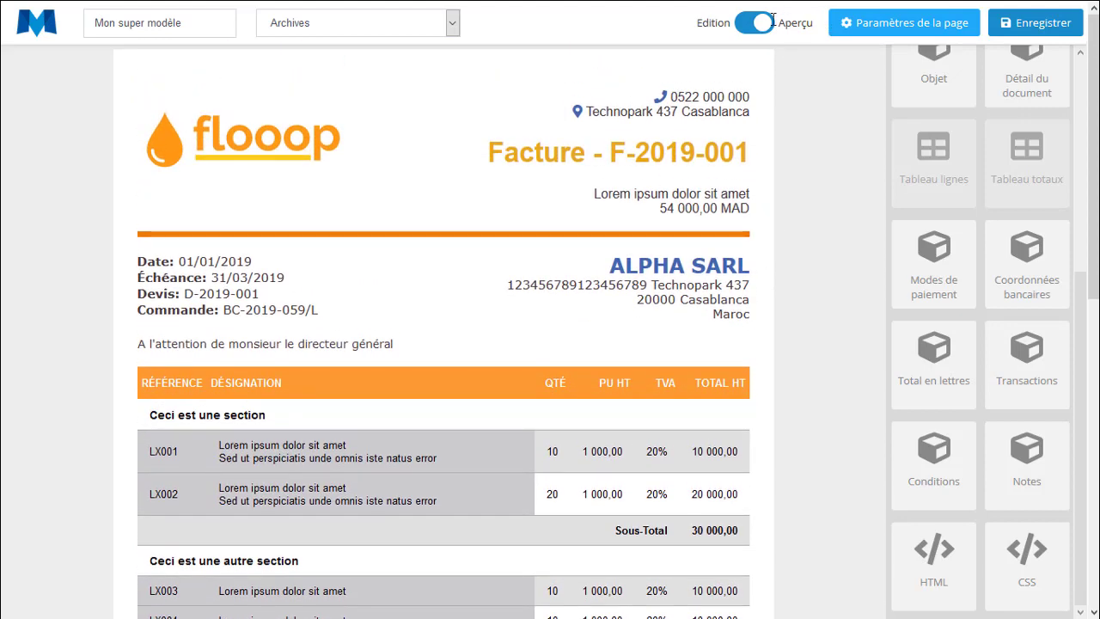
click(765, 22)
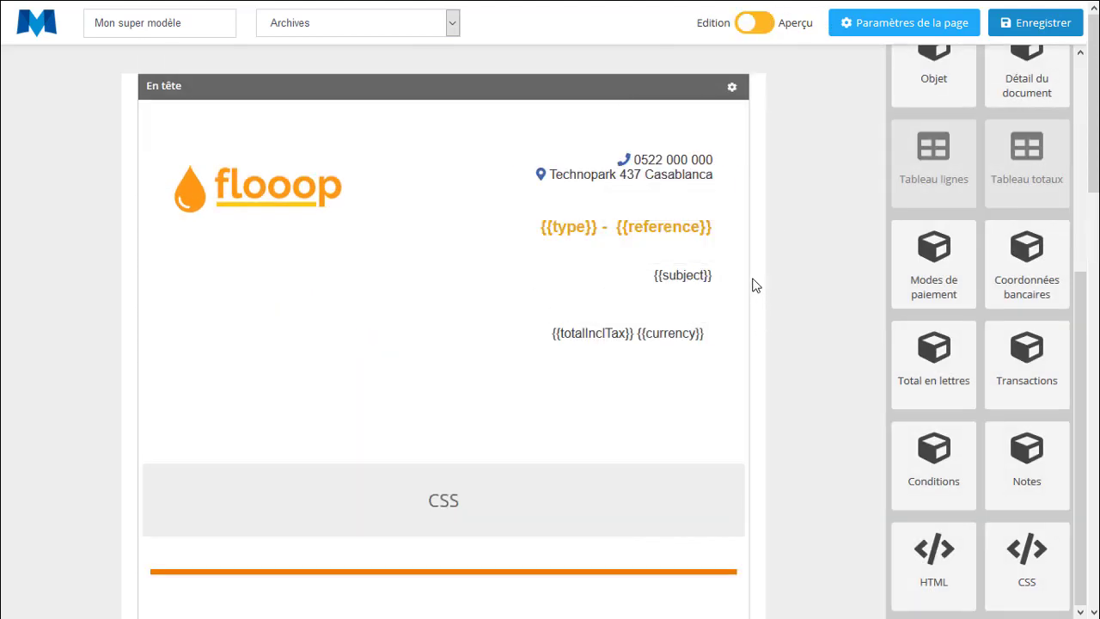
Review the header, content and footer sections in edit mode, including the section settings of "Pied de page"
scroll(753, 285, down, 2)
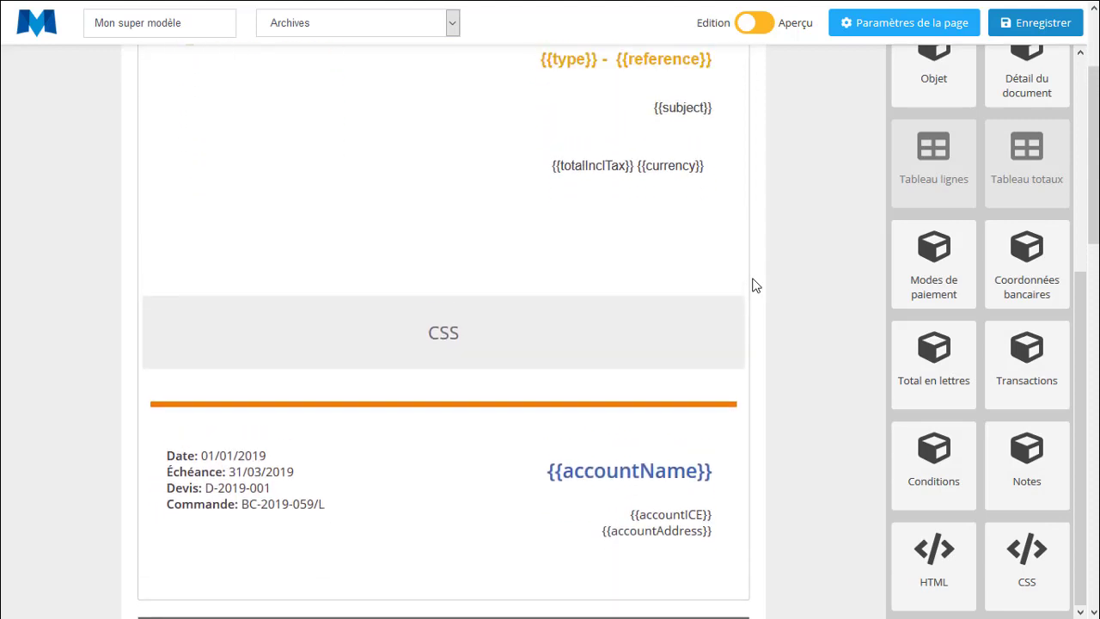
scroll(753, 285, down, 6)
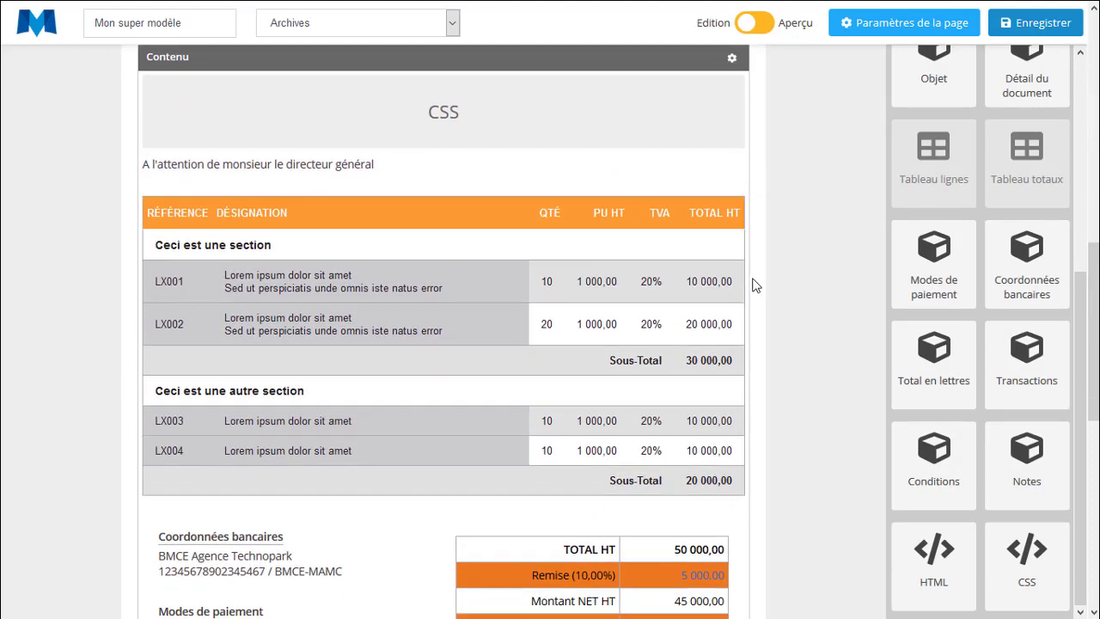
scroll(753, 285, down, 3)
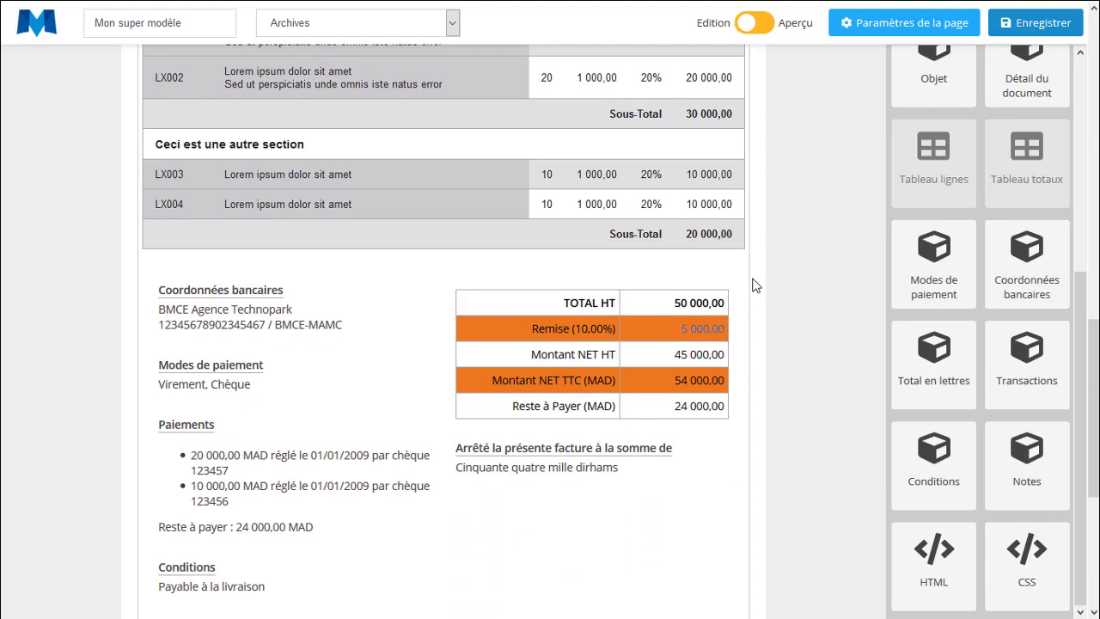
scroll(753, 285, down, 4)
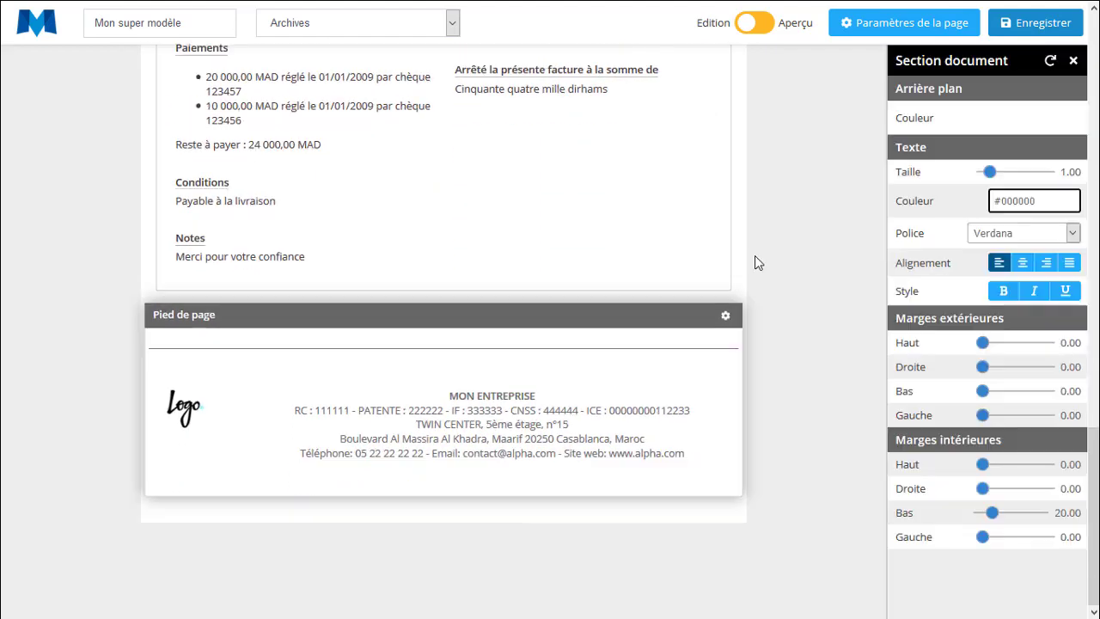
click(755, 257)
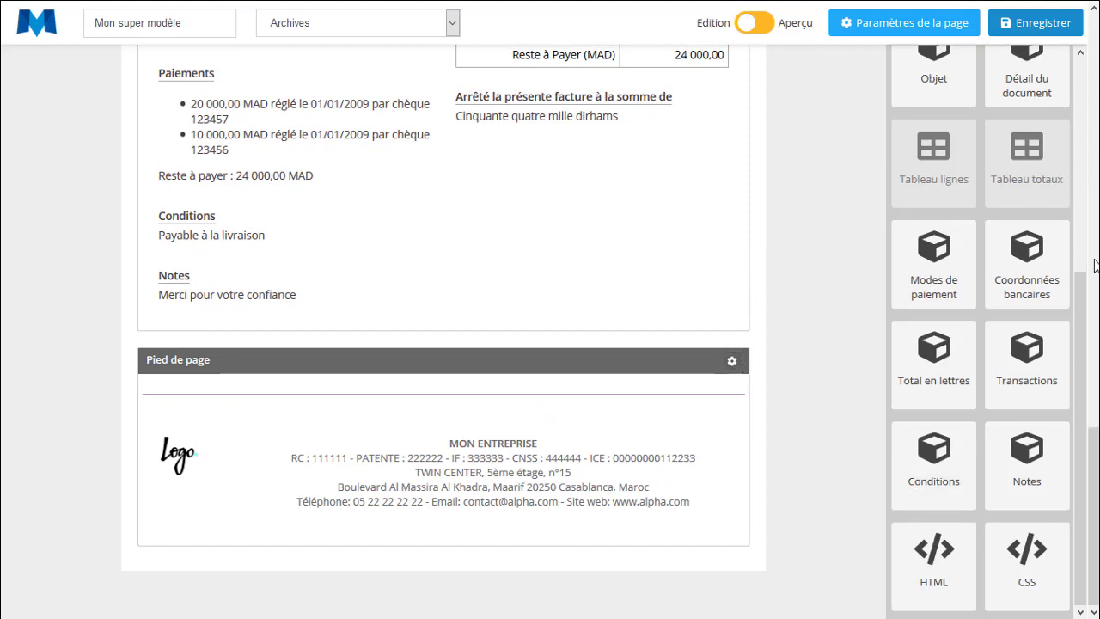
scroll(964, 267, up, 5)
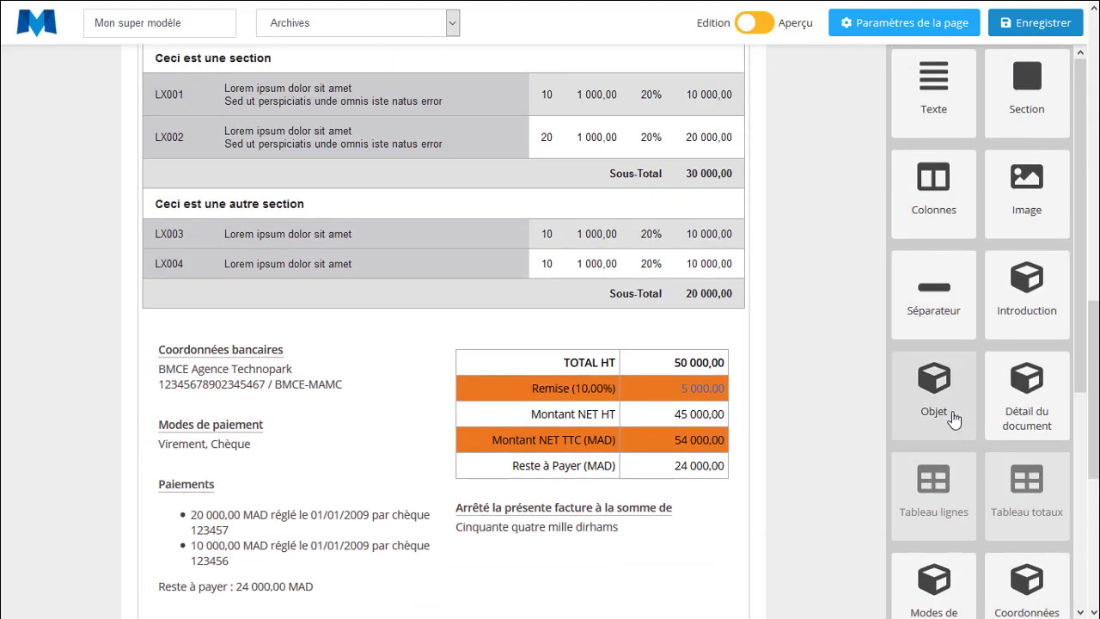
scroll(1042, 399, down, 4)
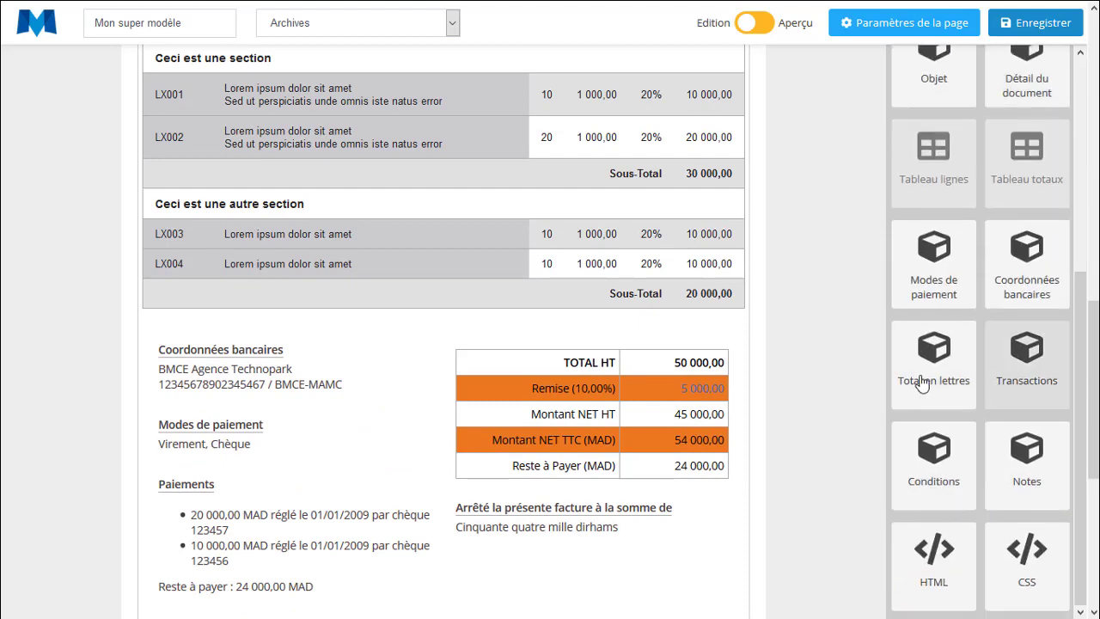
scroll(421, 452, down, 4)
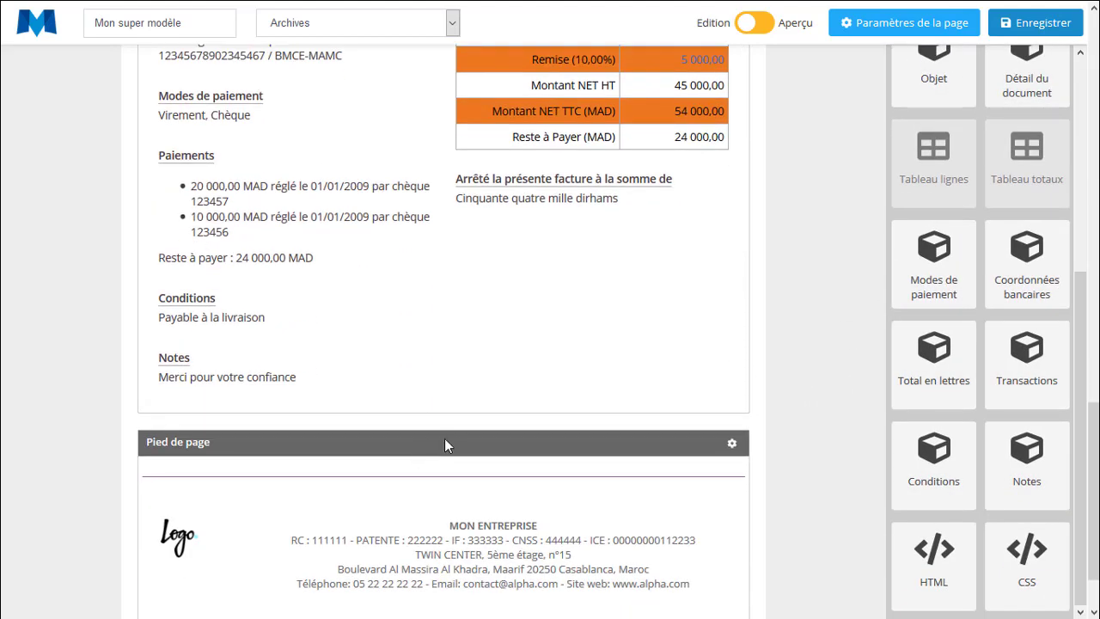
scroll(445, 445, down, 1)
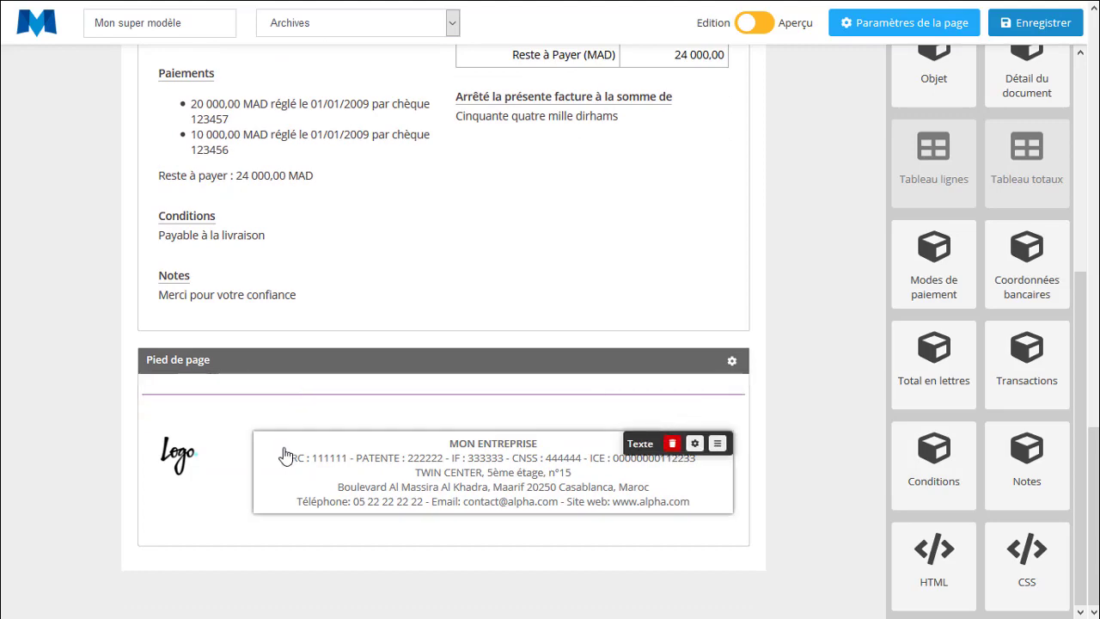
scroll(317, 424, up, 15)
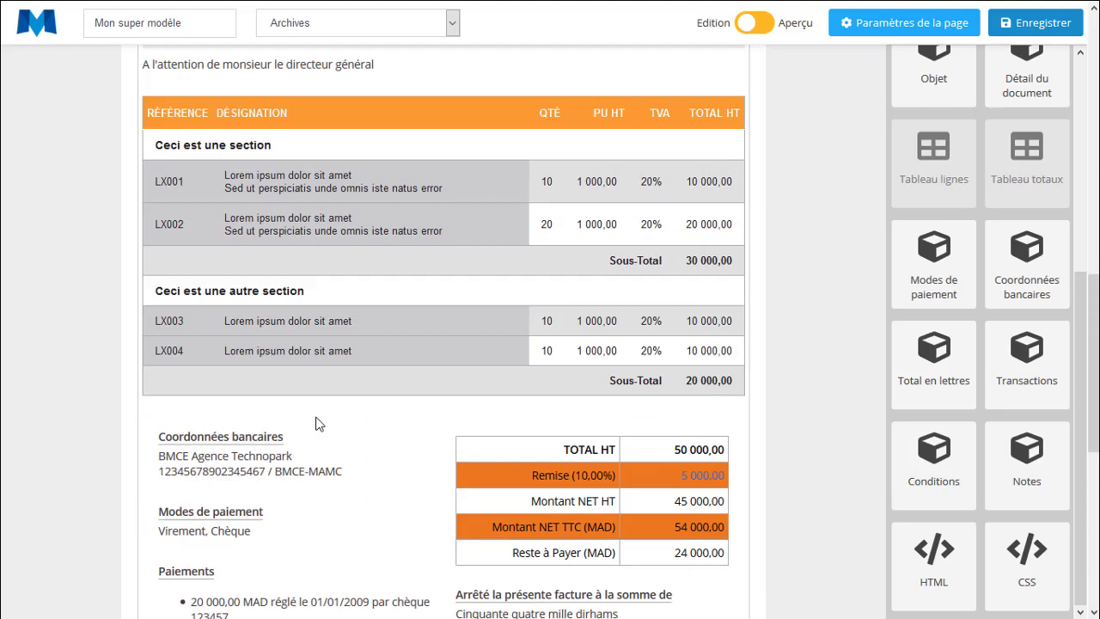
Preview the invoice to examine the logo and company details in the footer, and return to edit mode
click(746, 26)
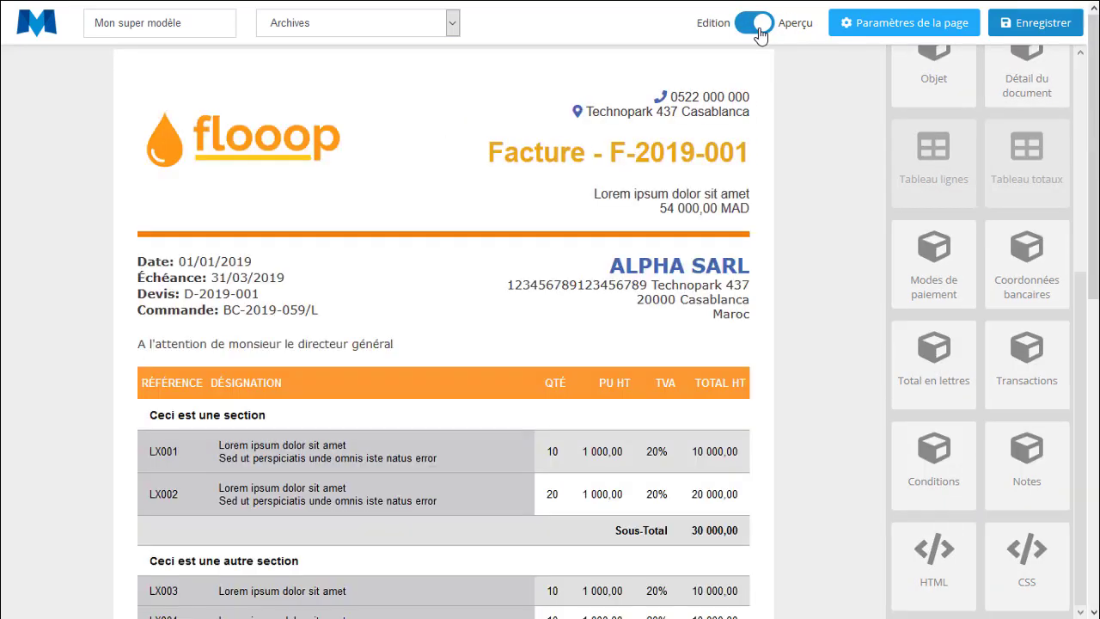
scroll(584, 258, down, 10)
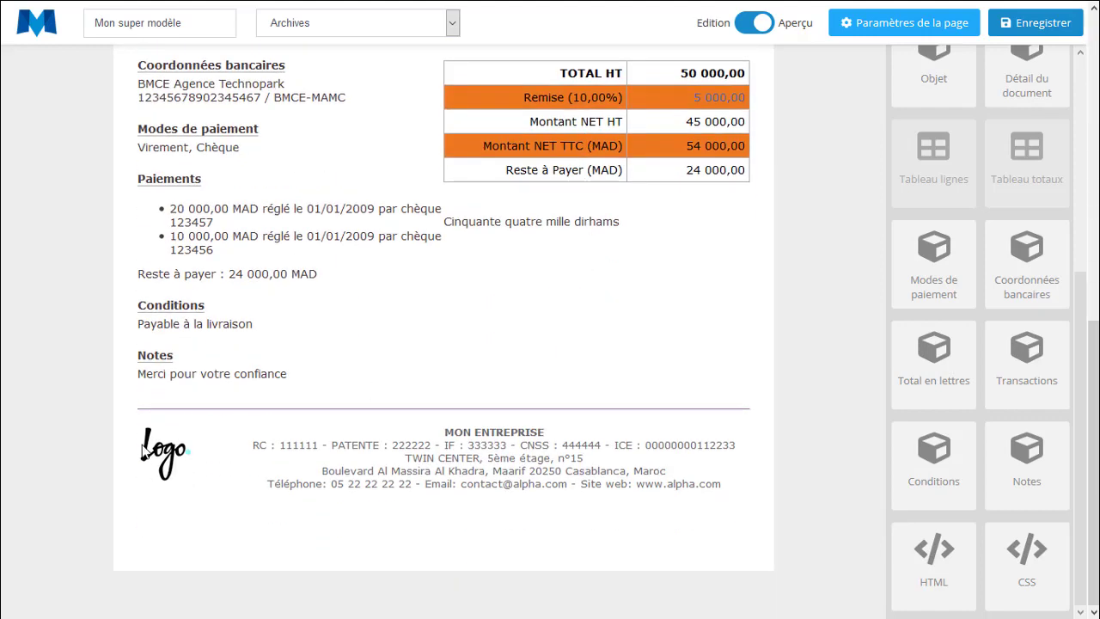
drag(725, 498, 273, 433)
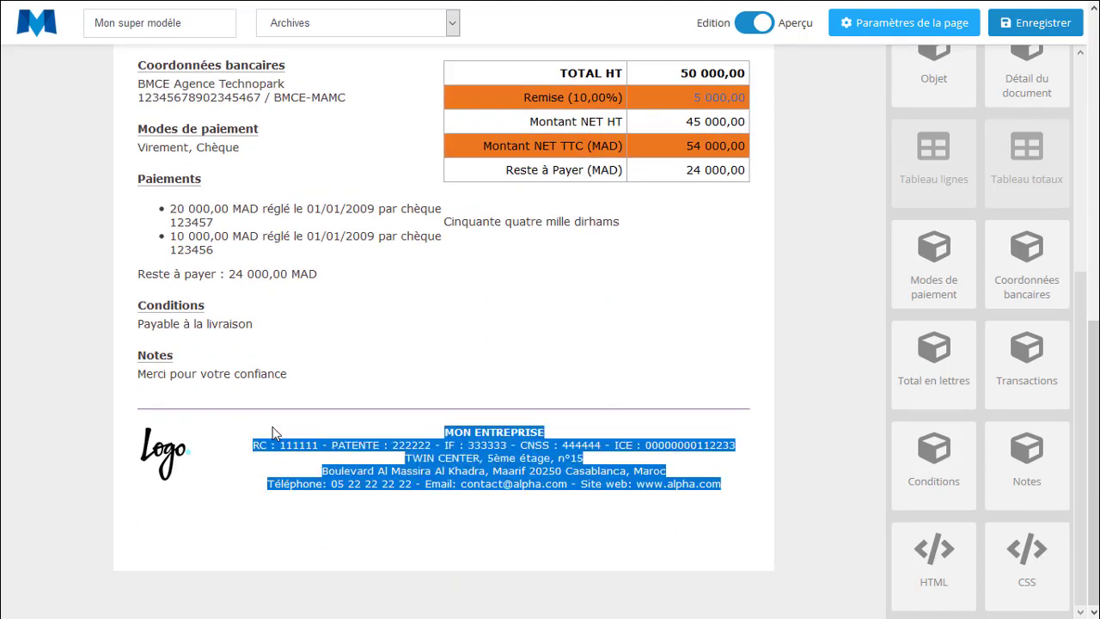
click(273, 432)
click(765, 30)
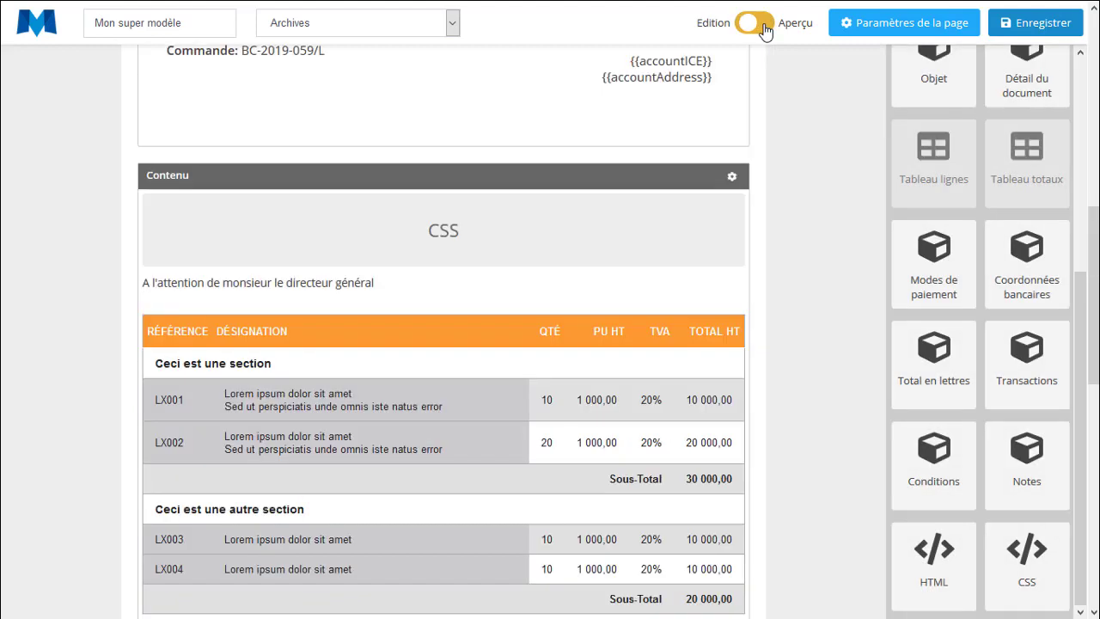
Delete the logo image from the "Pied de page" section together with the empty column that held it
scroll(518, 376, down, 10)
click(483, 469)
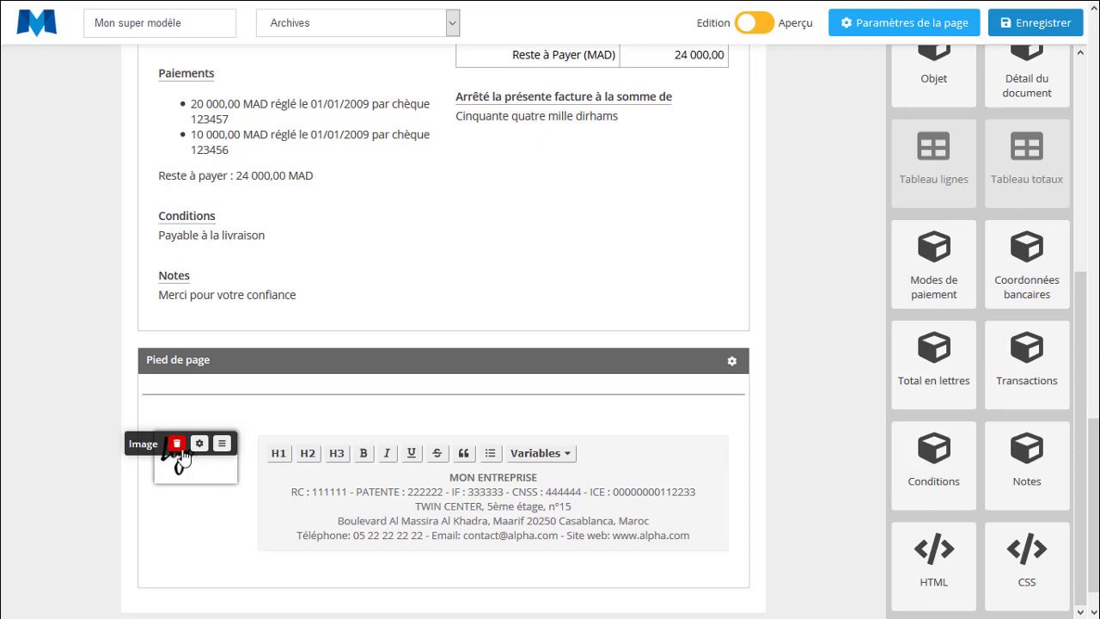
click(178, 446)
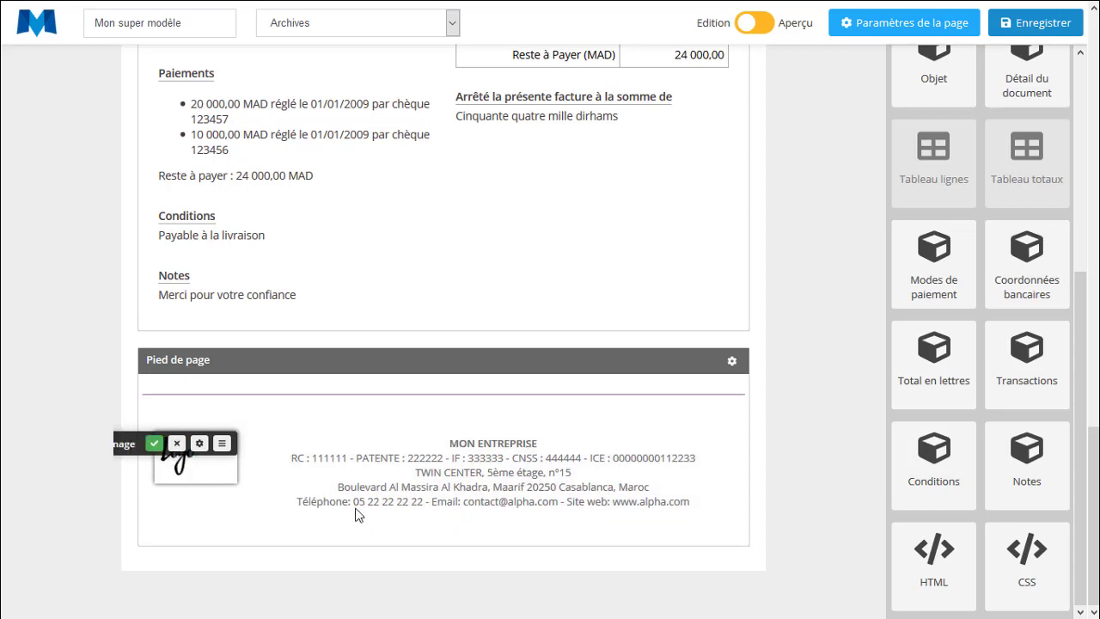
click(155, 445)
click(200, 437)
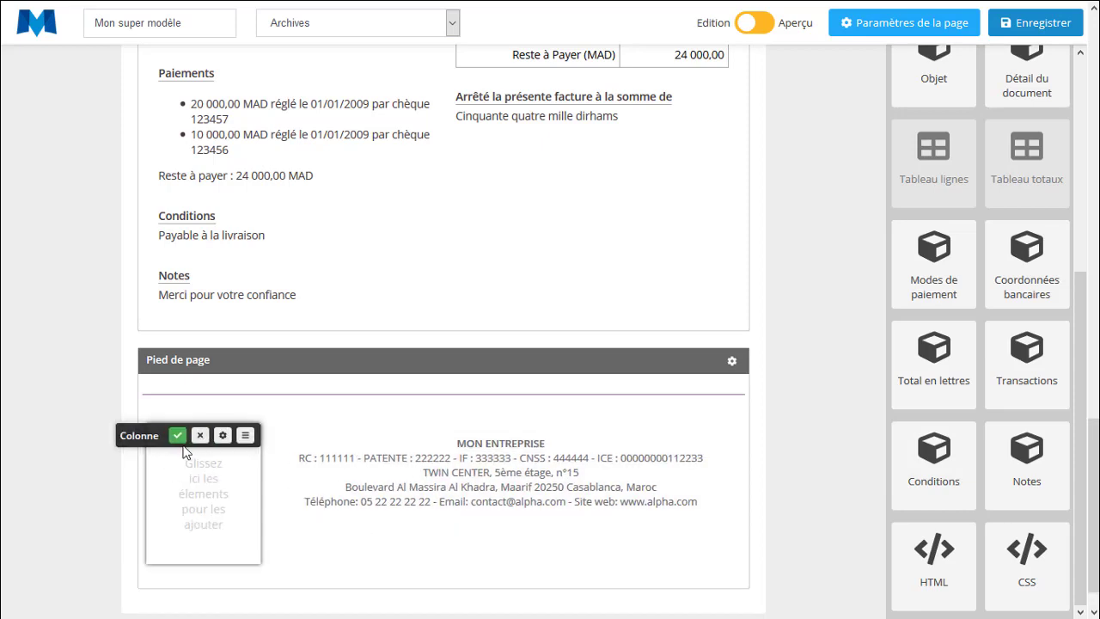
click(177, 435)
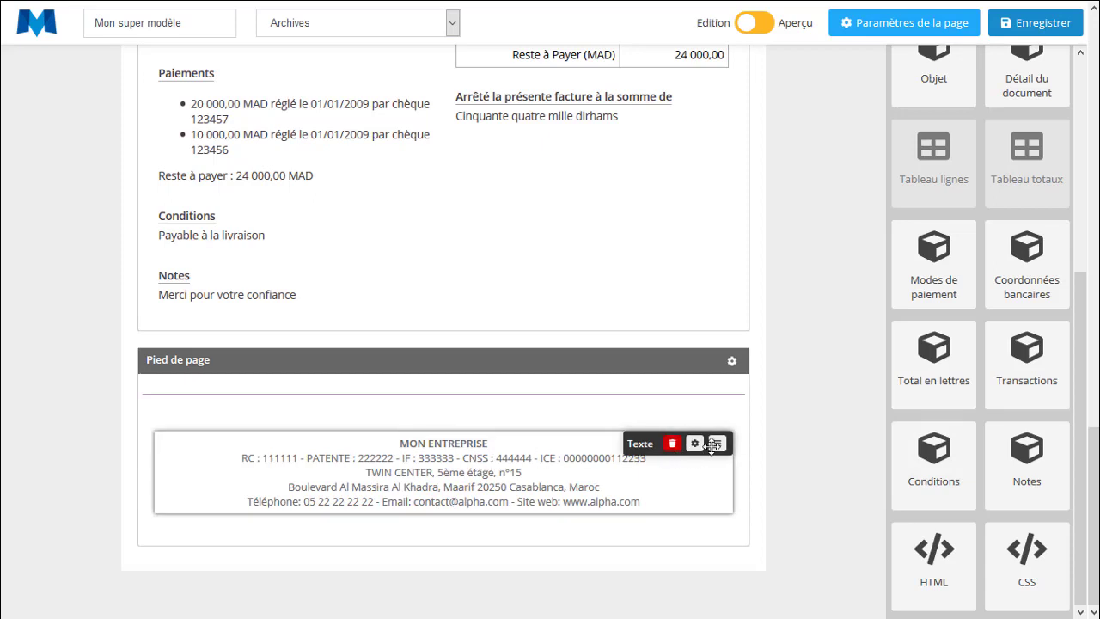
Move the footer text block out of its column to just below the separator, and delete the emptied column and Colonnes block
drag(718, 443, 719, 409)
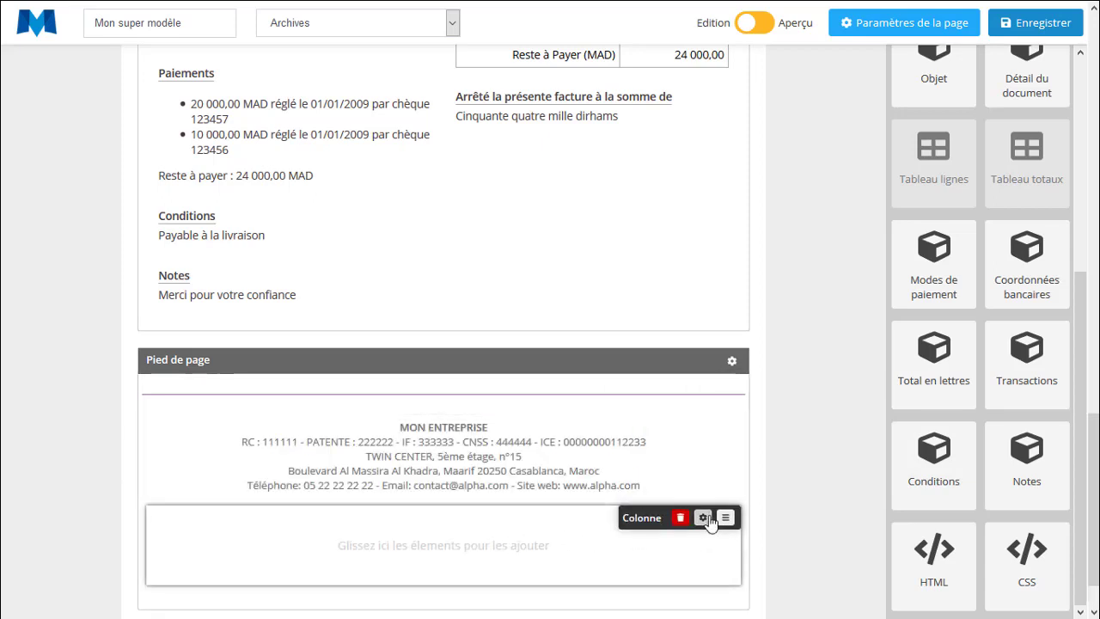
click(680, 517)
click(661, 519)
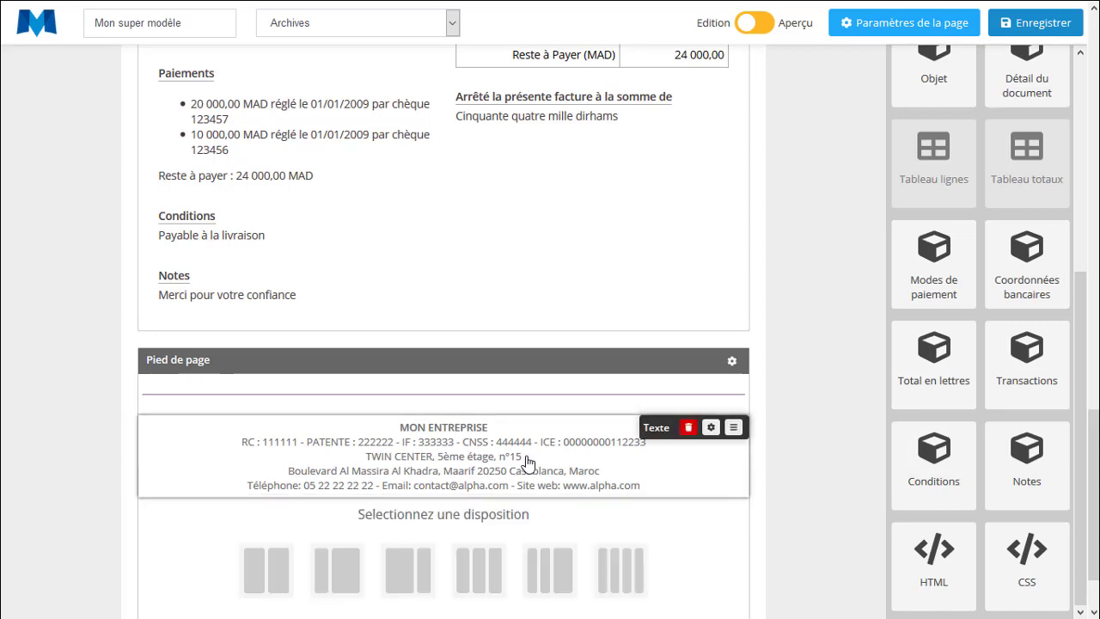
mouse_move(710, 527)
click(688, 510)
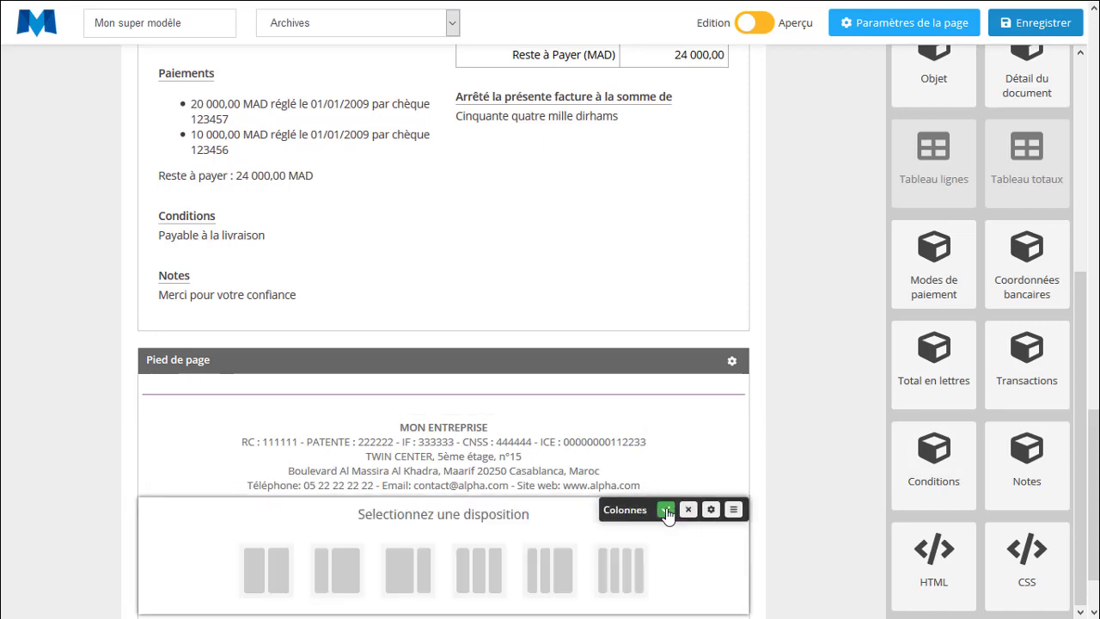
click(667, 513)
Replace the company name "MON ENTREPRISE" in the footer text block with "FORMATION SARL"
click(456, 469)
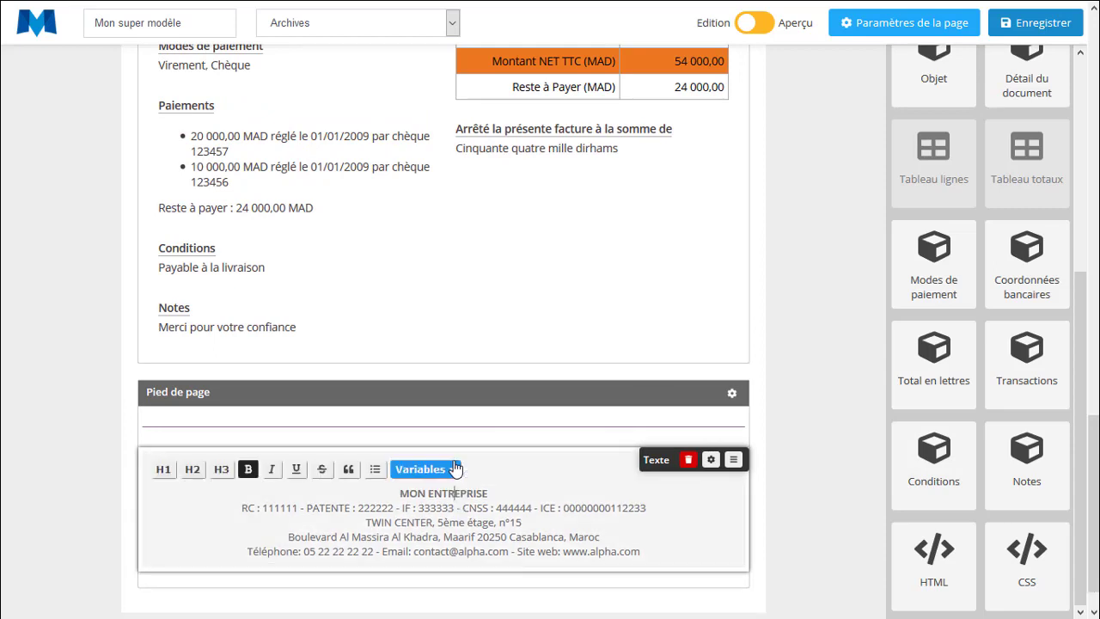
drag(403, 494, 521, 494)
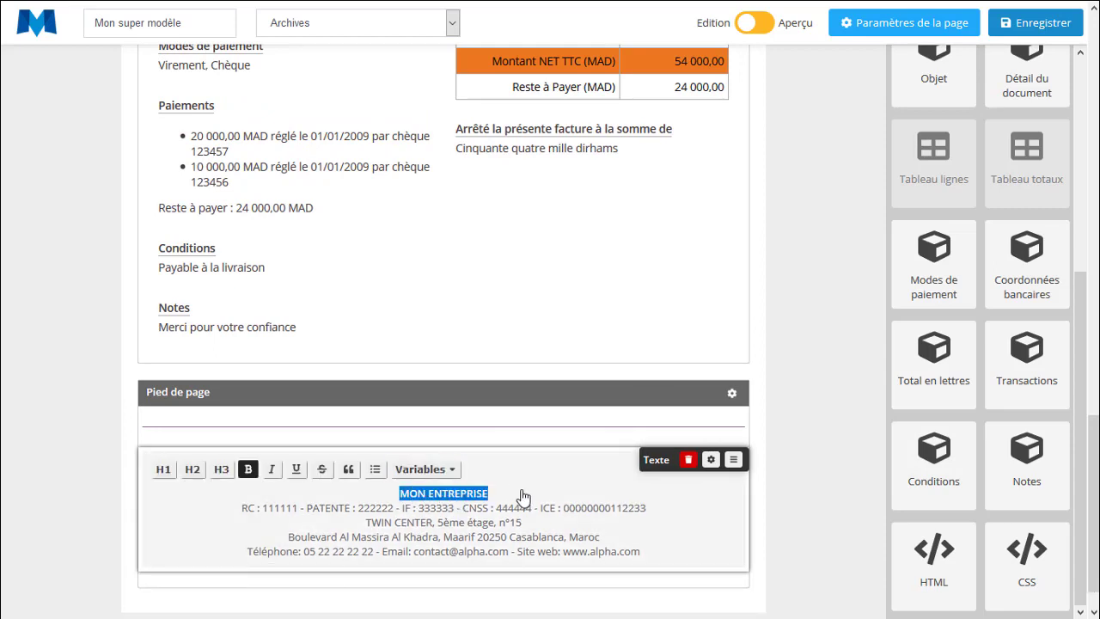
text(FOR)
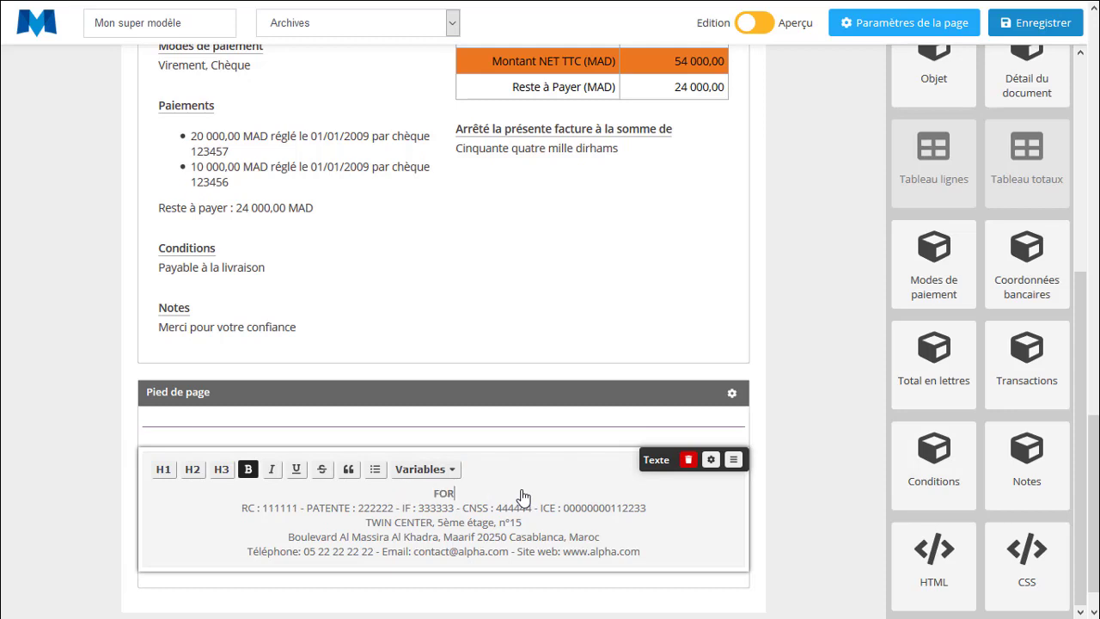
text(MATION SARL)
click(781, 475)
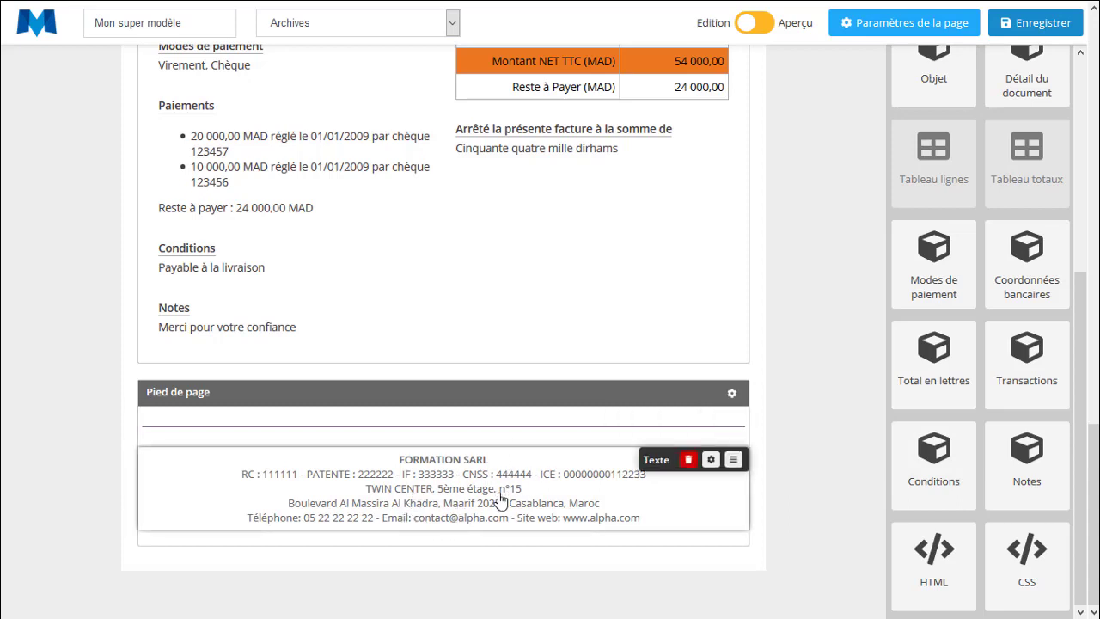
Add a Colonnes block with two equal columns below the company text in the "Pied de page" section
scroll(926, 177, up, 4)
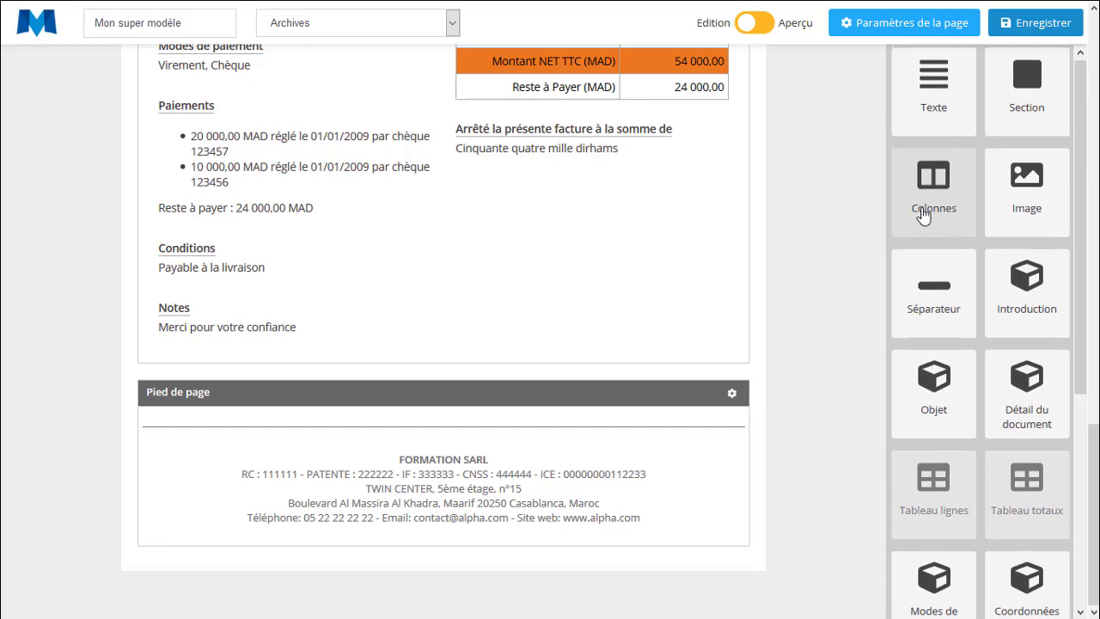
drag(922, 215, 434, 599)
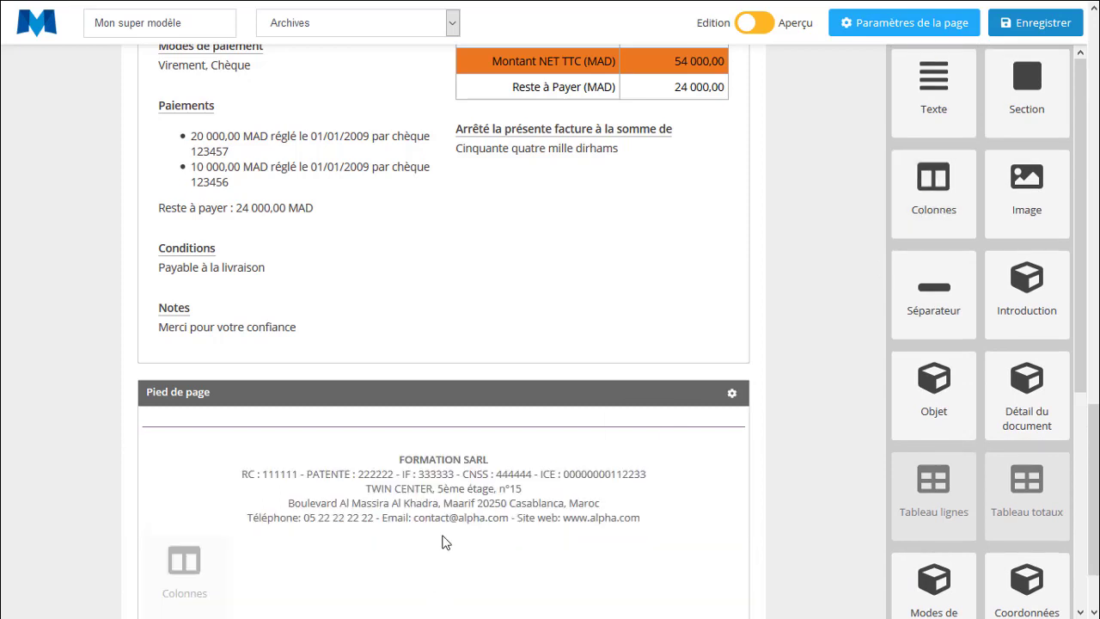
drag(446, 542, 442, 545)
click(276, 606)
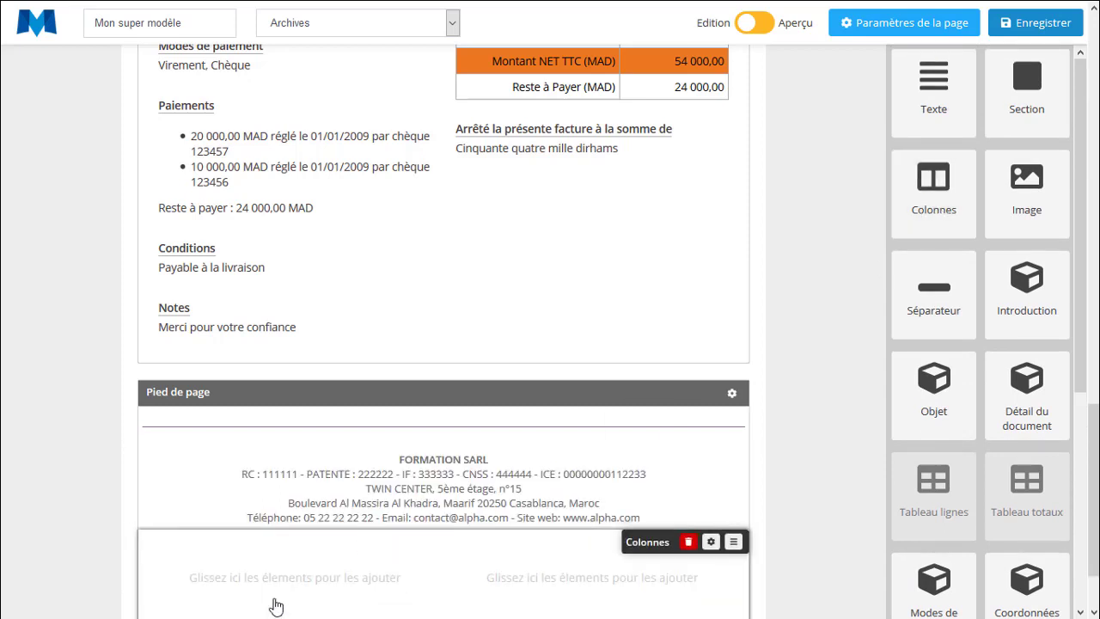
scroll(404, 465, down, 1)
Cut the two postal address lines out of the company text block in the footer
click(406, 439)
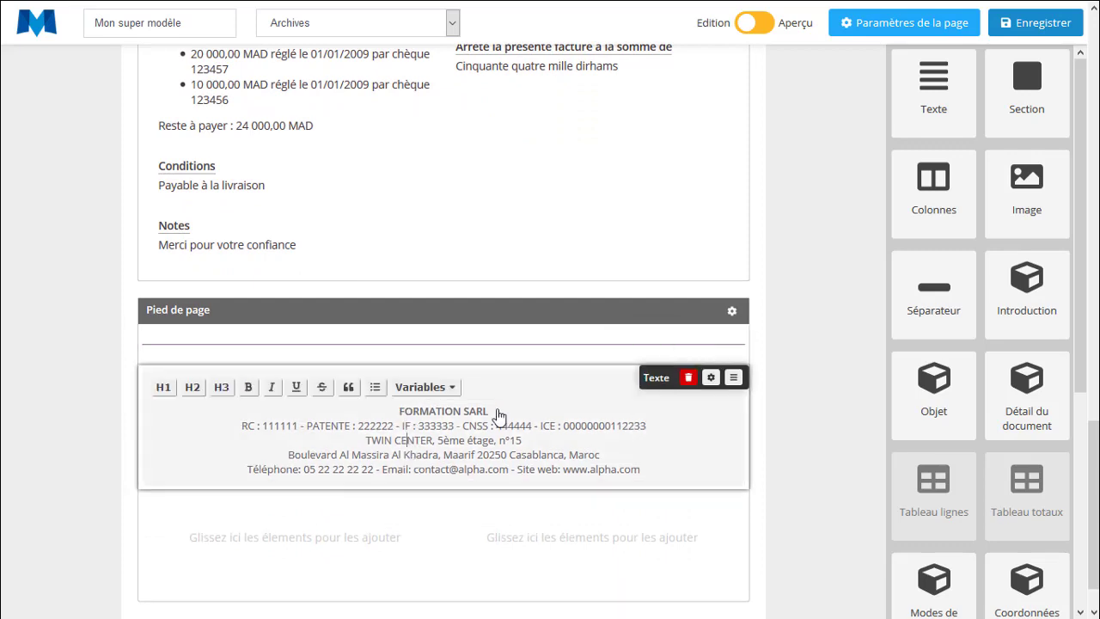
drag(361, 442, 641, 468)
key(ctrl+c)
key(Delete)
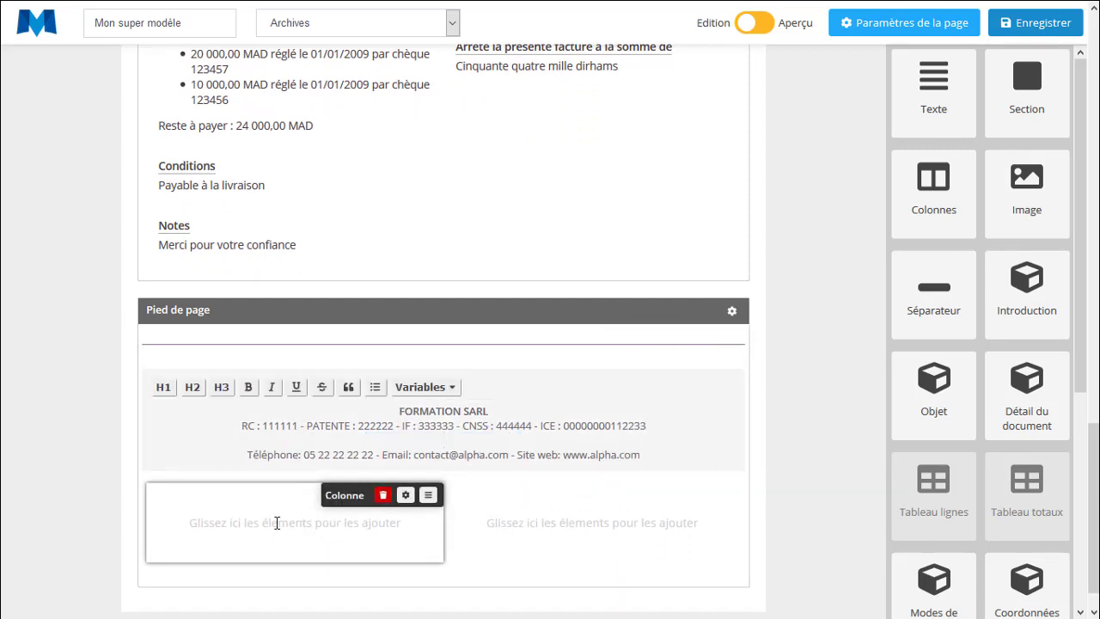
Add a Texte block to the first footer column and paste the cut address into it
click(270, 519)
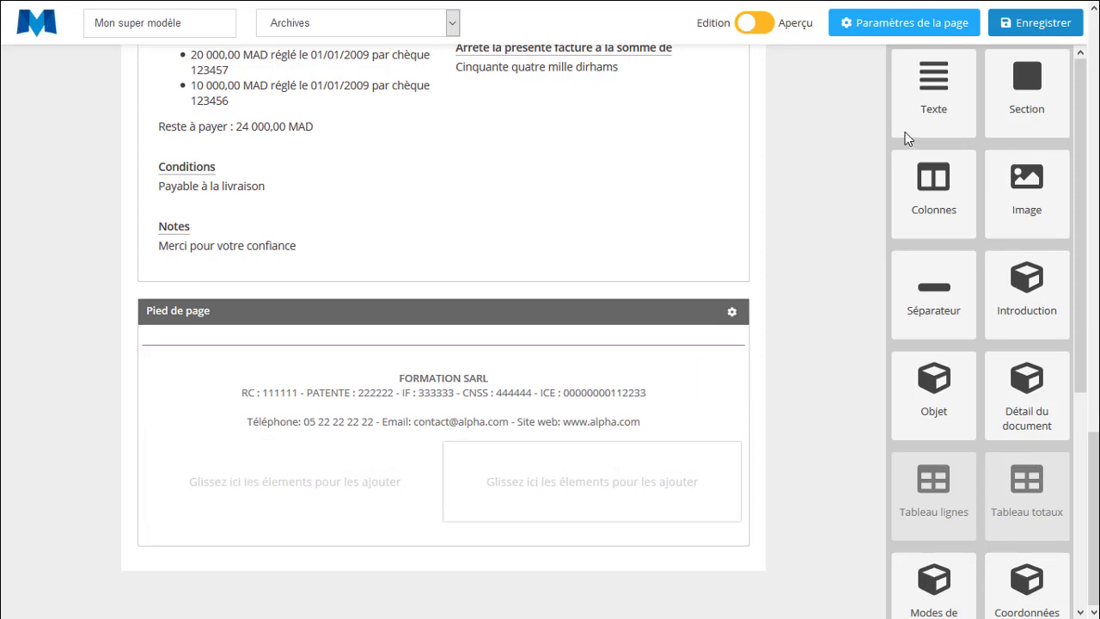
drag(909, 138, 270, 566)
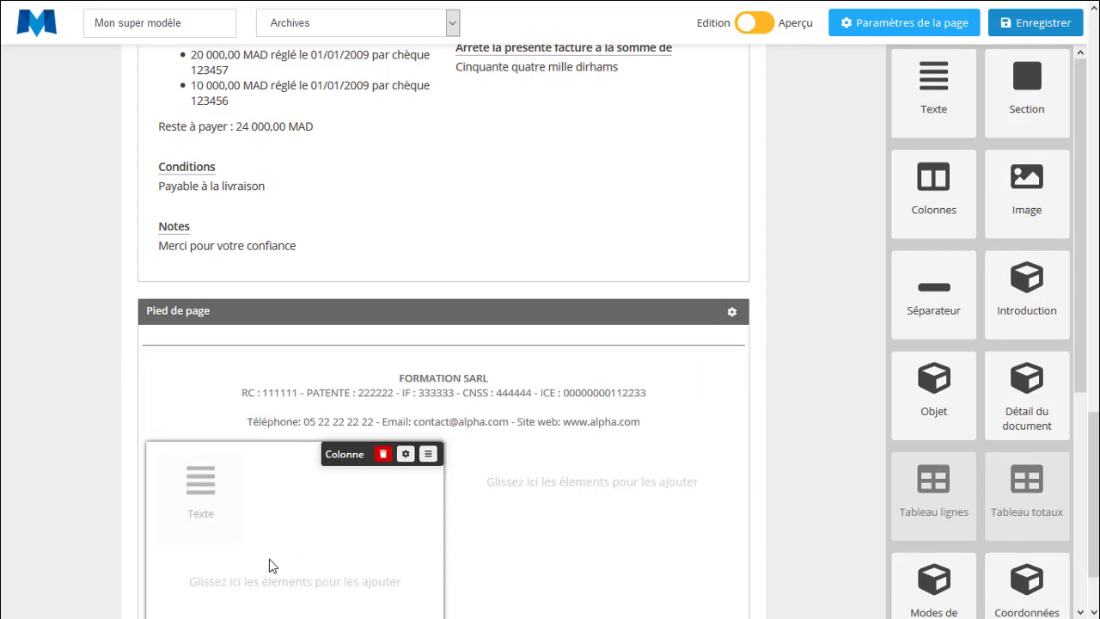
click(270, 519)
key(ctrl+v)
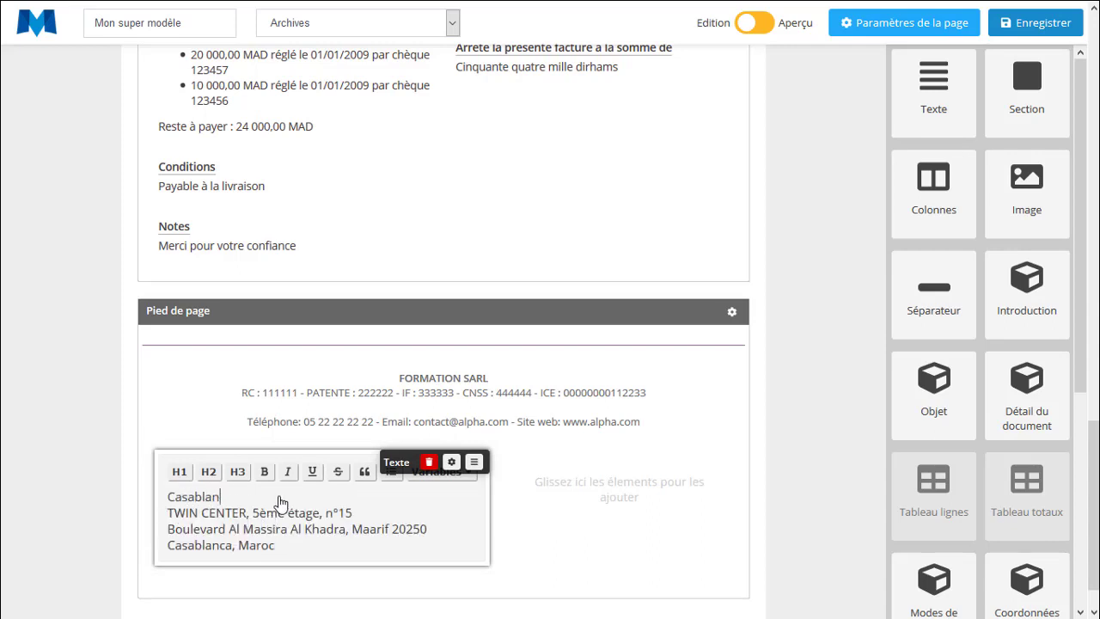
Head the pasted address with "Casablanca :" and format that heading as bold and underlined
drag(279, 502, 108, 508)
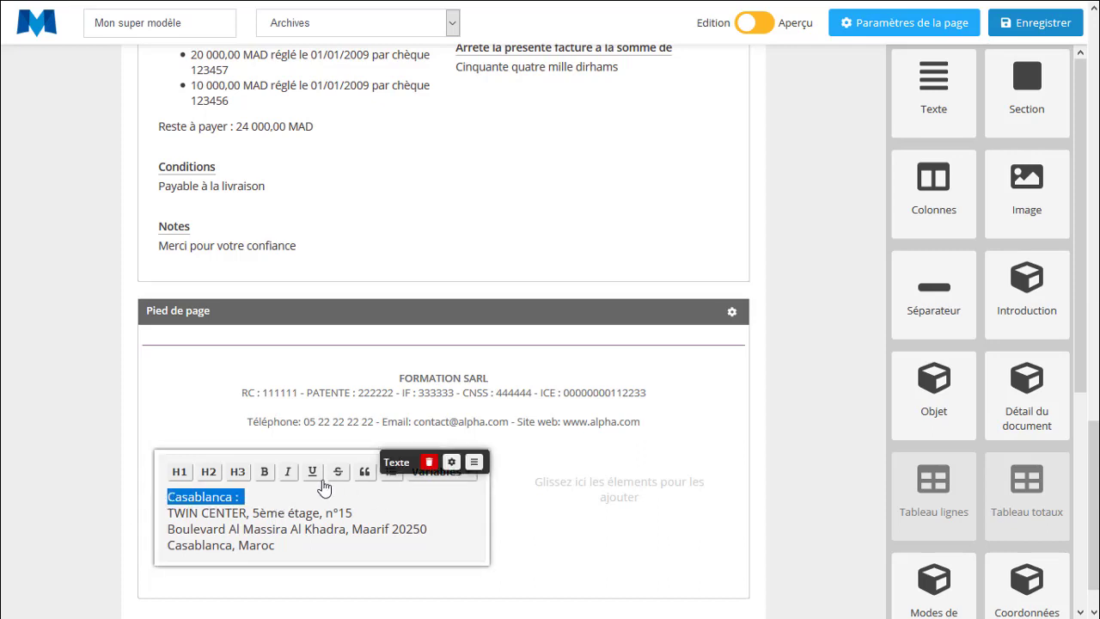
click(312, 472)
click(264, 472)
click(398, 545)
click(508, 580)
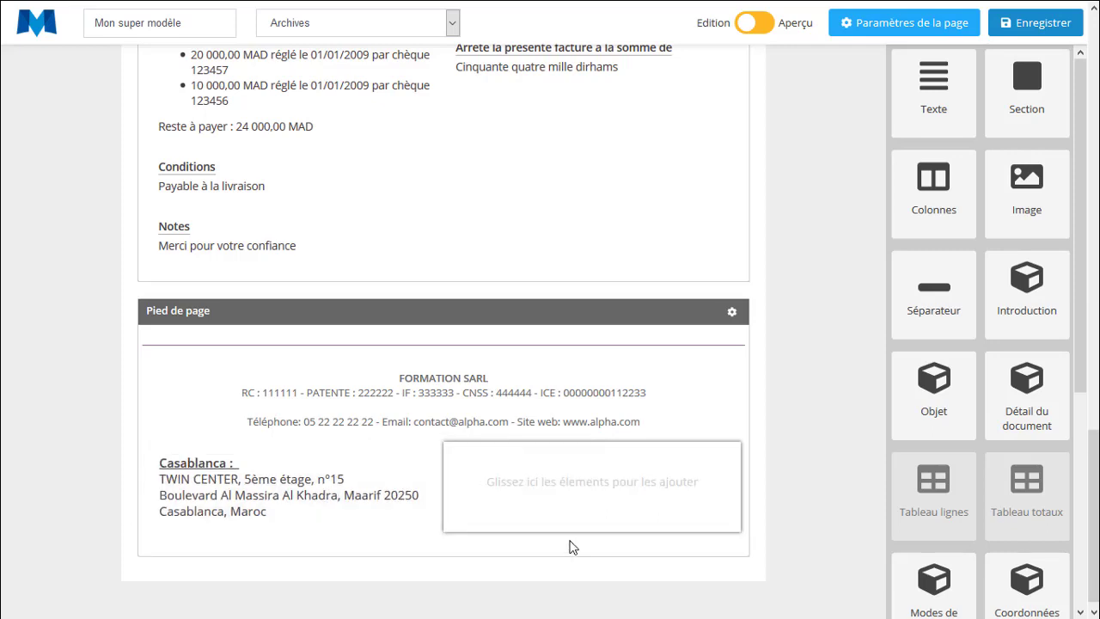
Copy the complete Casablanca address text into a new Texte block in the second footer column
click(292, 488)
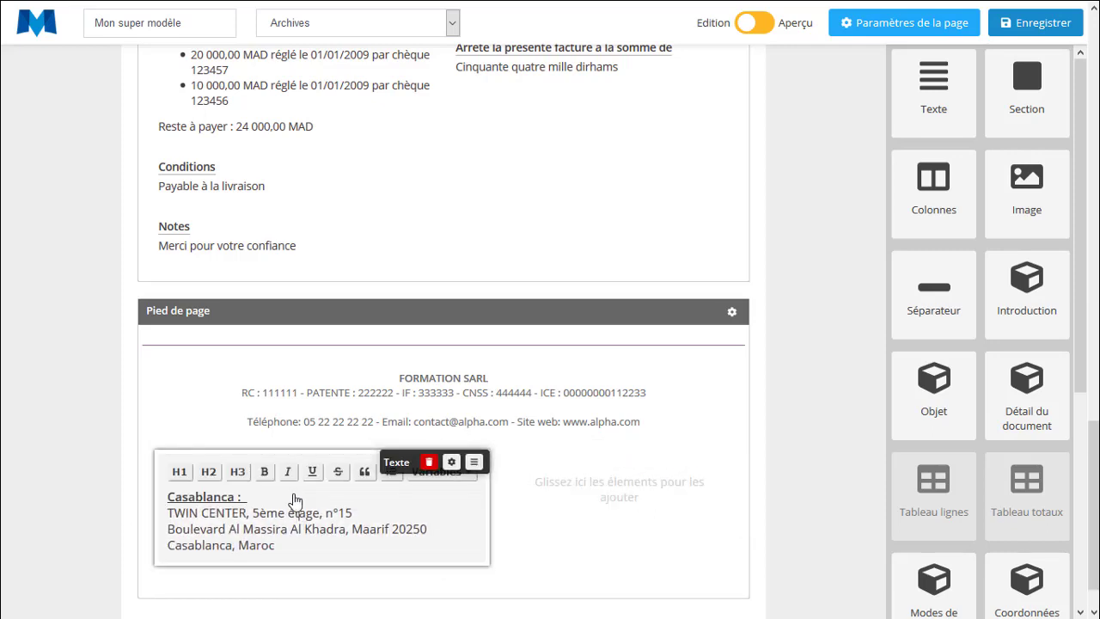
key(ctrl+a)
click(320, 542)
key(ctrl+a)
key(ctrl+c)
click(498, 545)
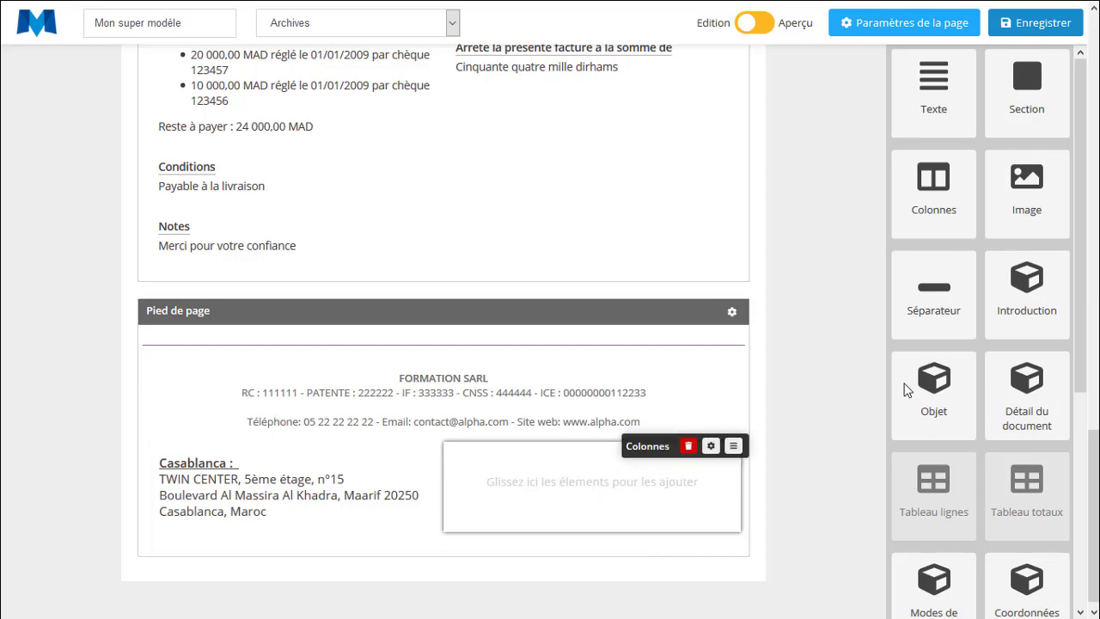
drag(975, 98, 547, 551)
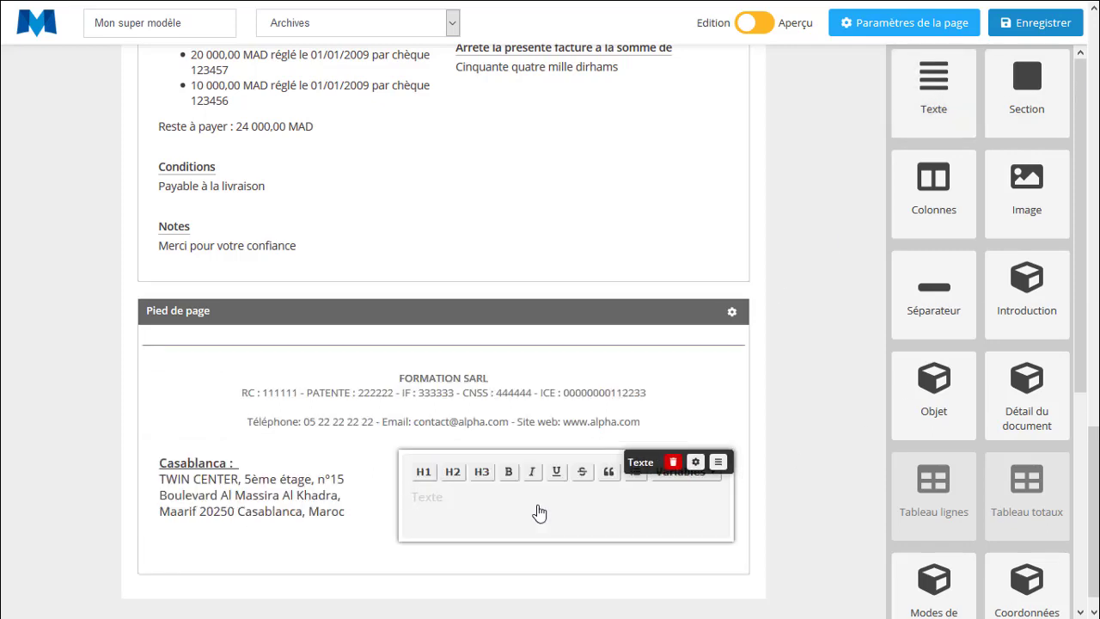
key(ctrl+v)
Change the heading of the copied address in the second column to "Rabat"
drag(478, 516, 381, 519)
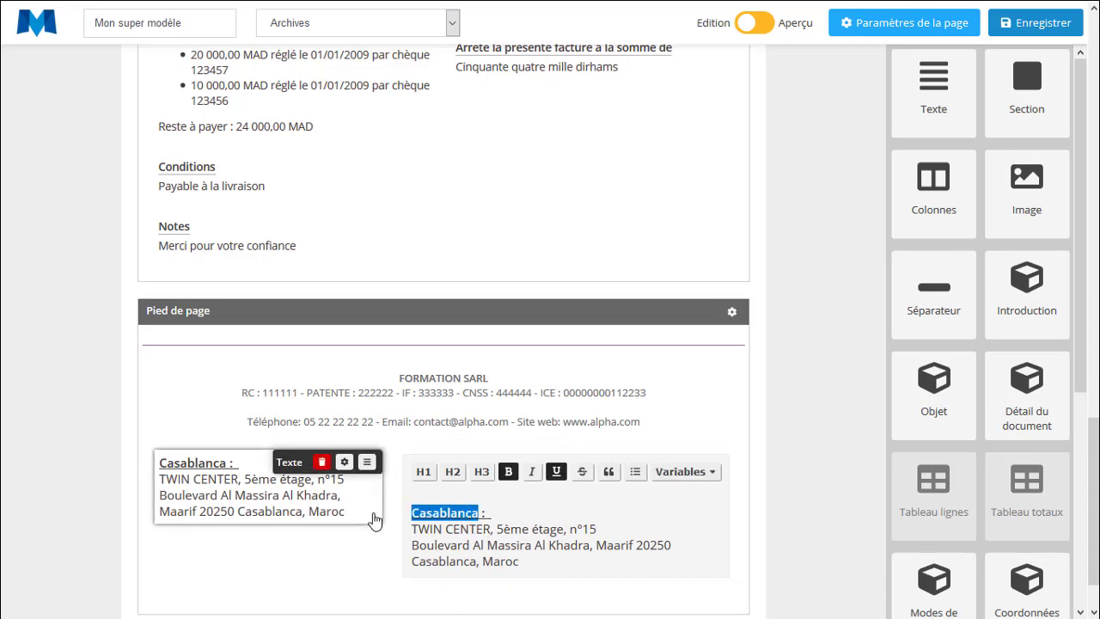
text(Rb)
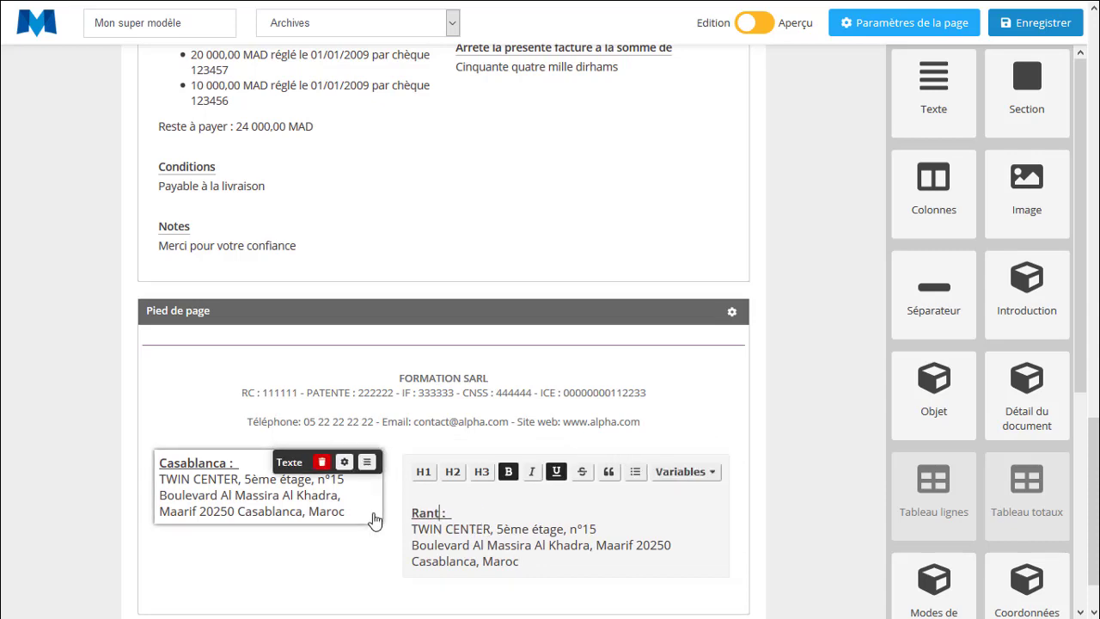
click(576, 565)
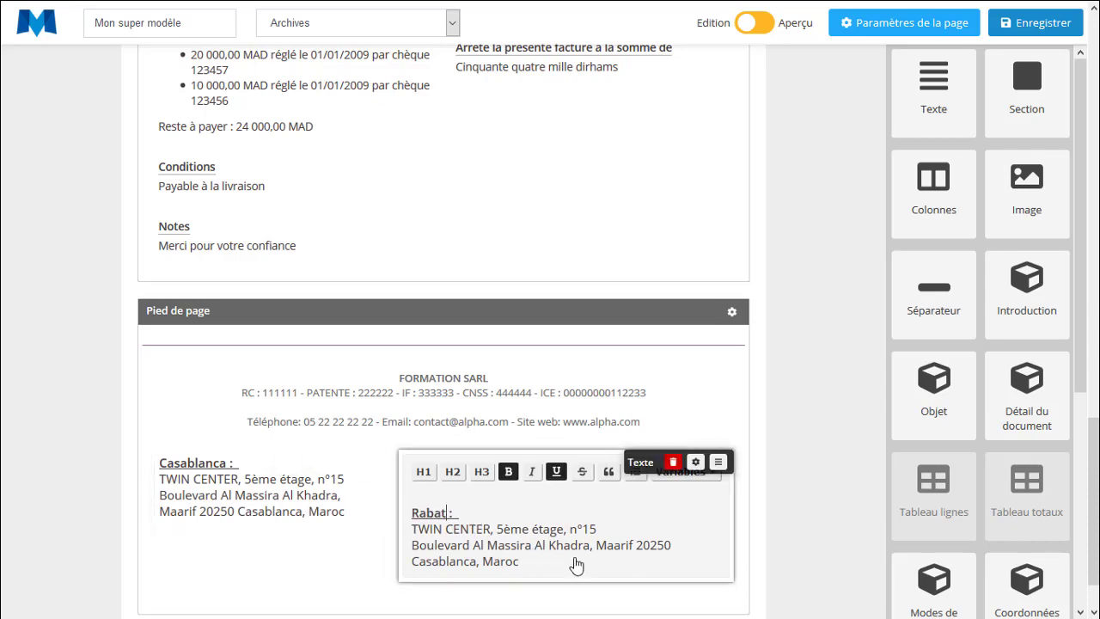
Replace the copied address under the Rabat heading with the Rabat office's street address and city, keeping "Maroc" as the country
drag(702, 548, 381, 536)
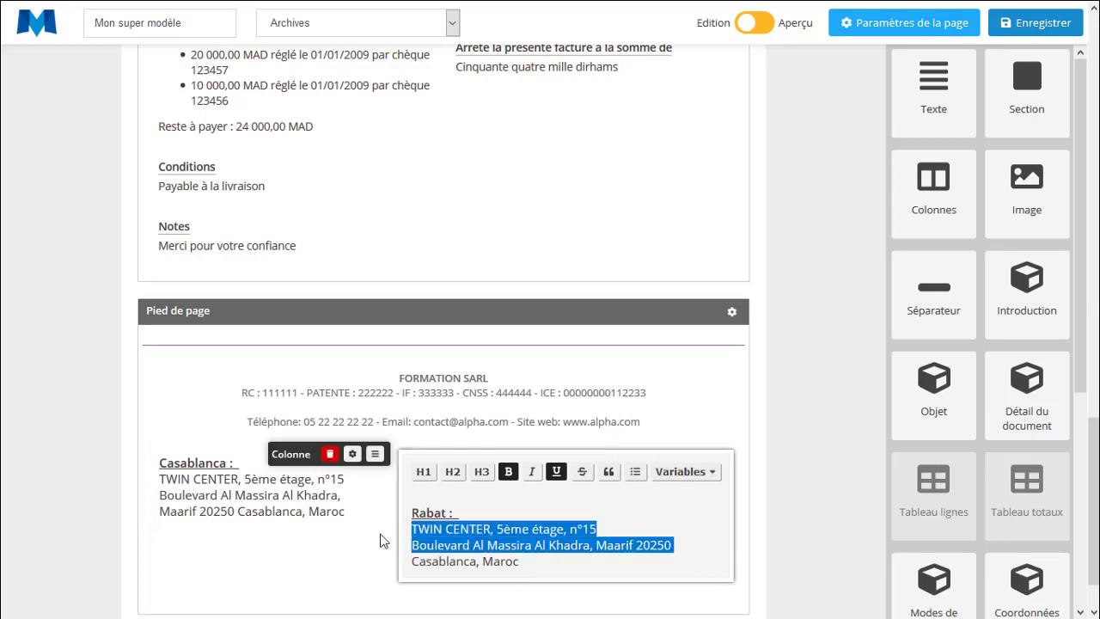
click(475, 573)
drag(475, 573, 393, 538)
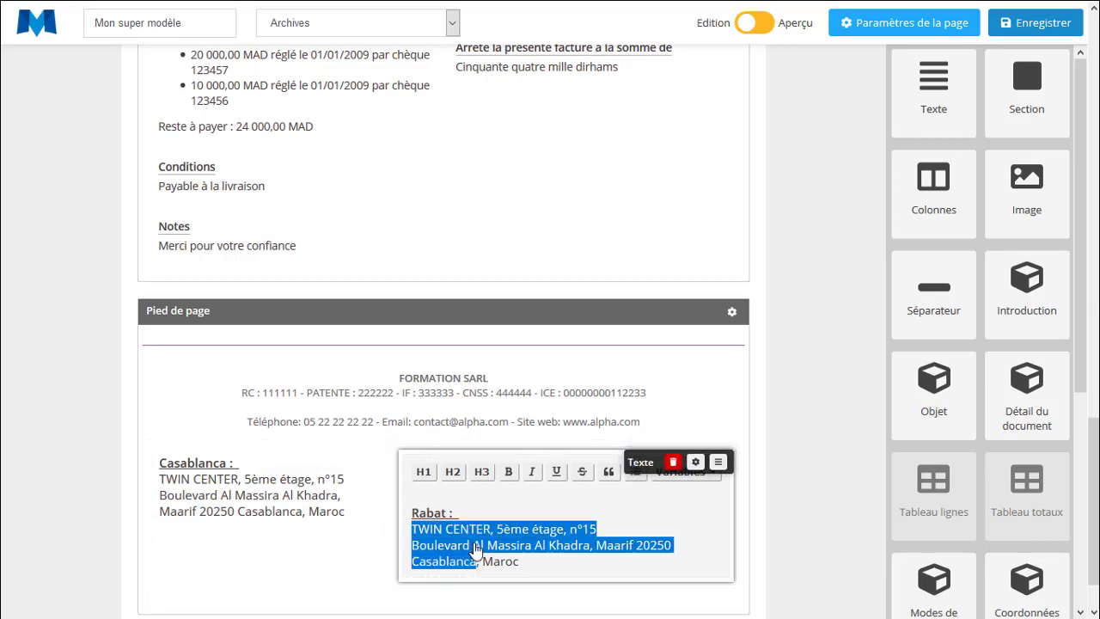
text(Hay Riad)
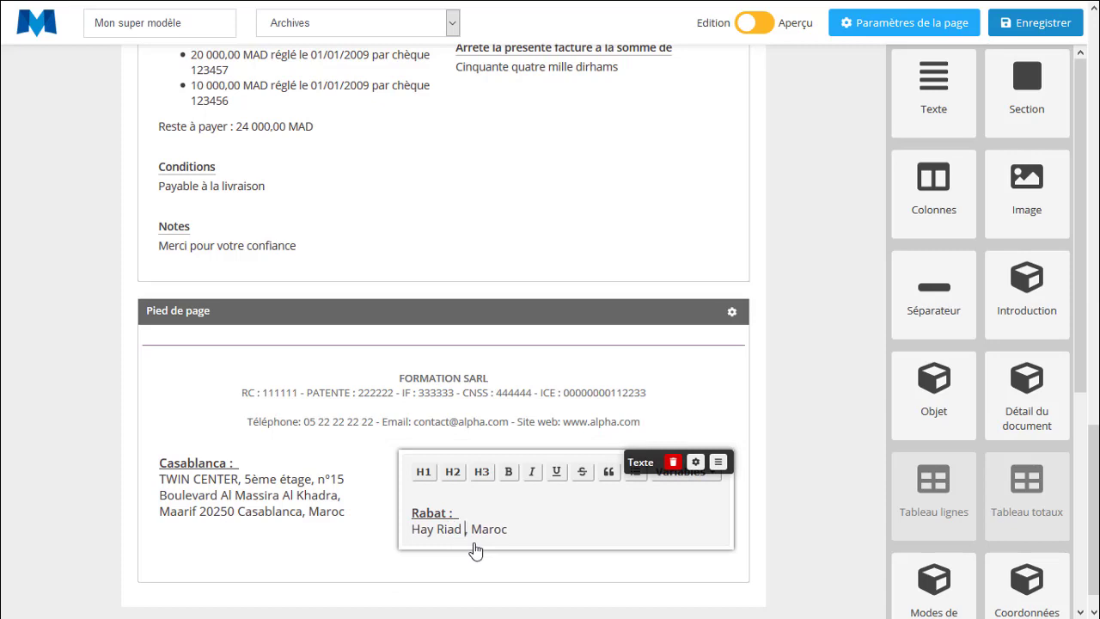
text(, Résidence )
text(Hassan)
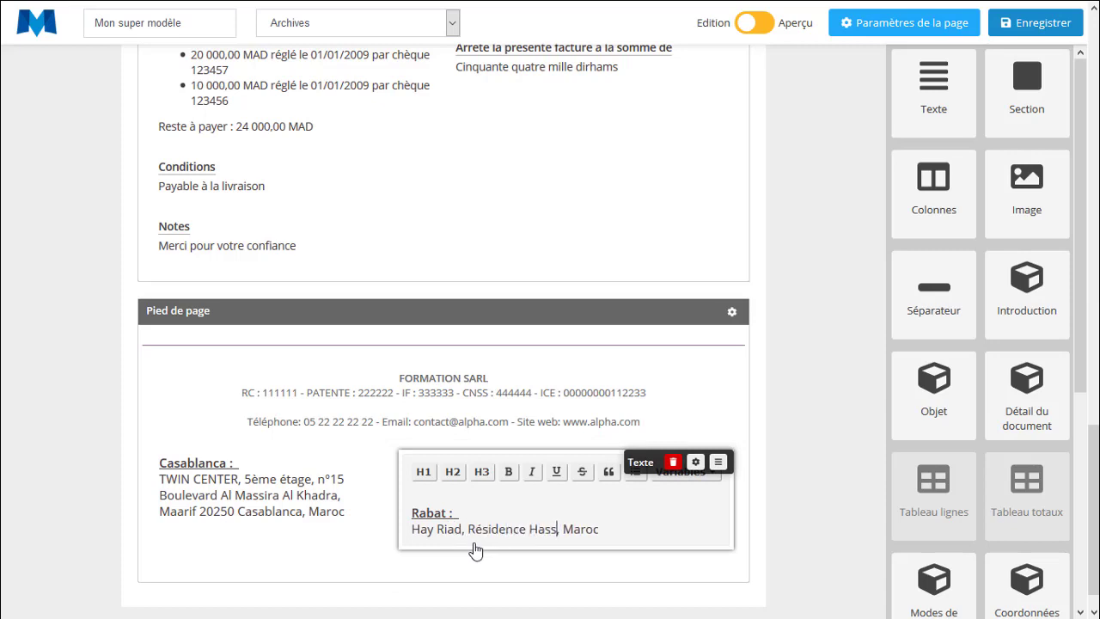
key(Return)
text(Rabat)
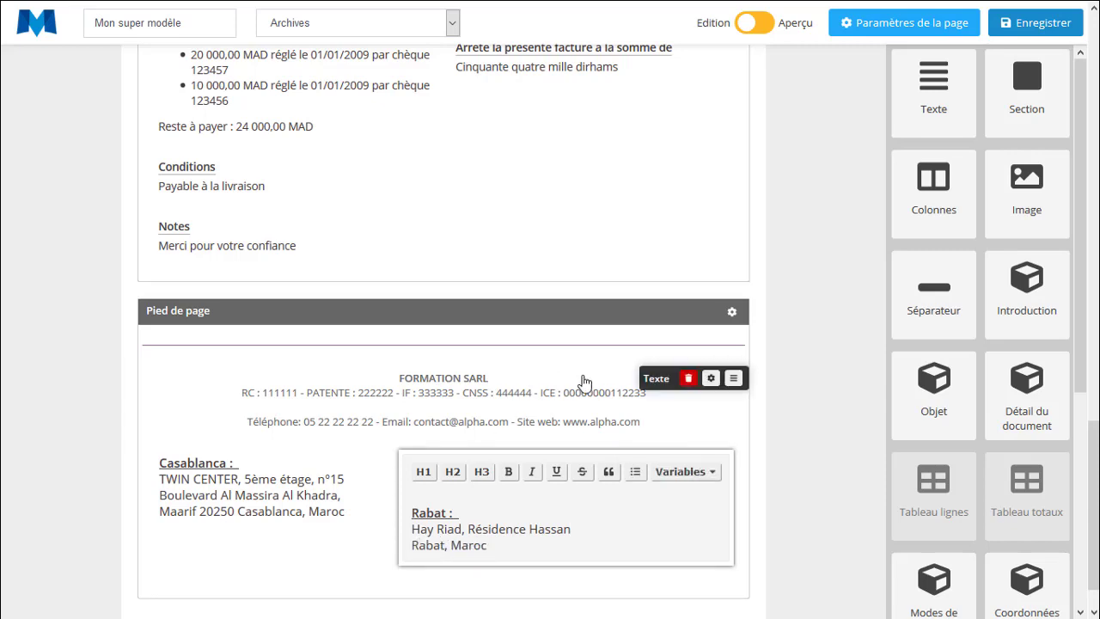
click(817, 381)
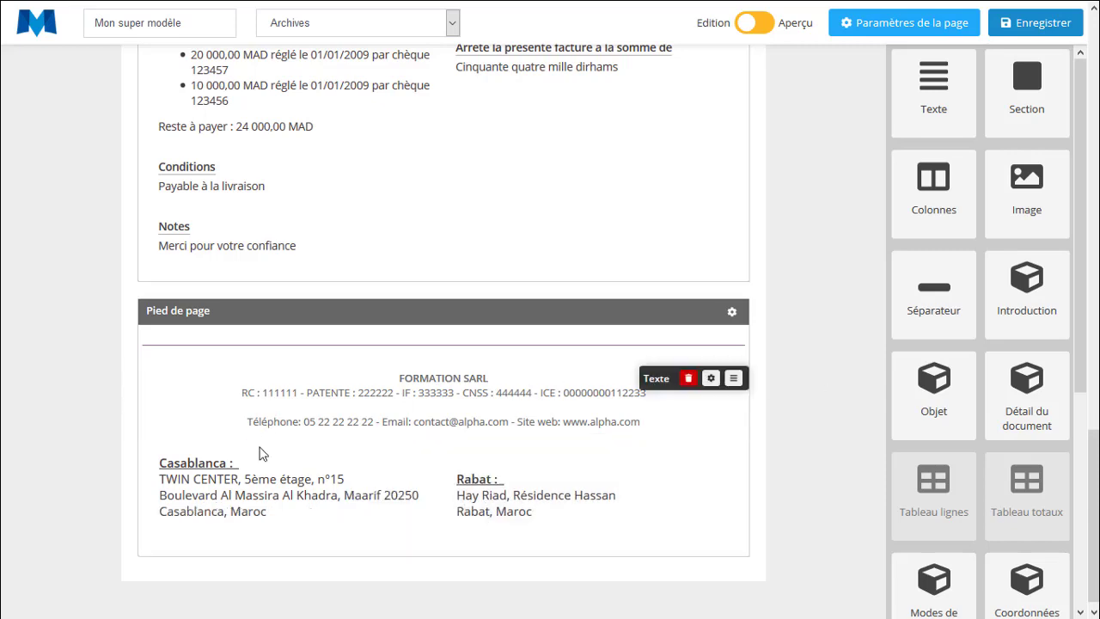
Remove the blank line from the FORMATION SARL text block and move the block below the two address columns
click(519, 407)
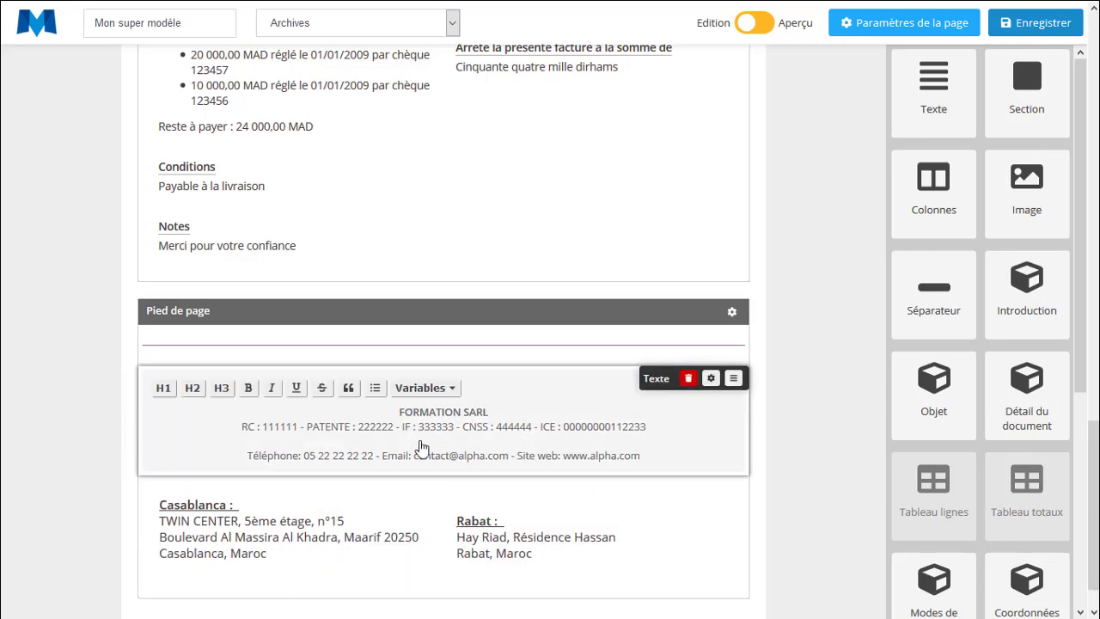
key(BackSpace)
drag(421, 448, 434, 536)
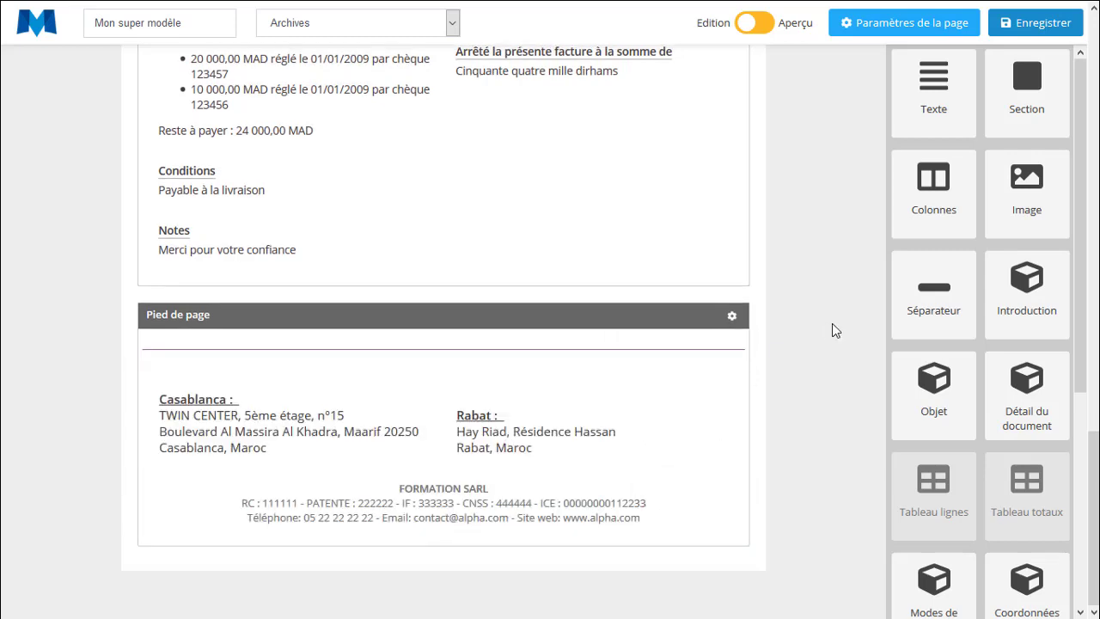
Preview the invoice to examine the footer's address columns and company text, and return to edit mode
click(765, 26)
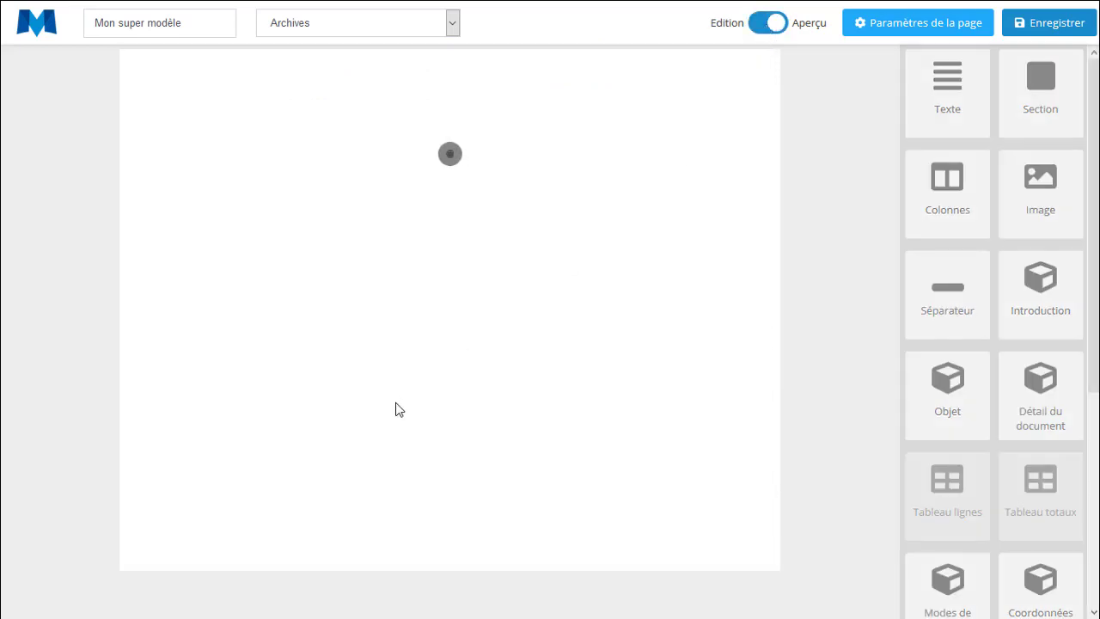
scroll(396, 513, down, 9)
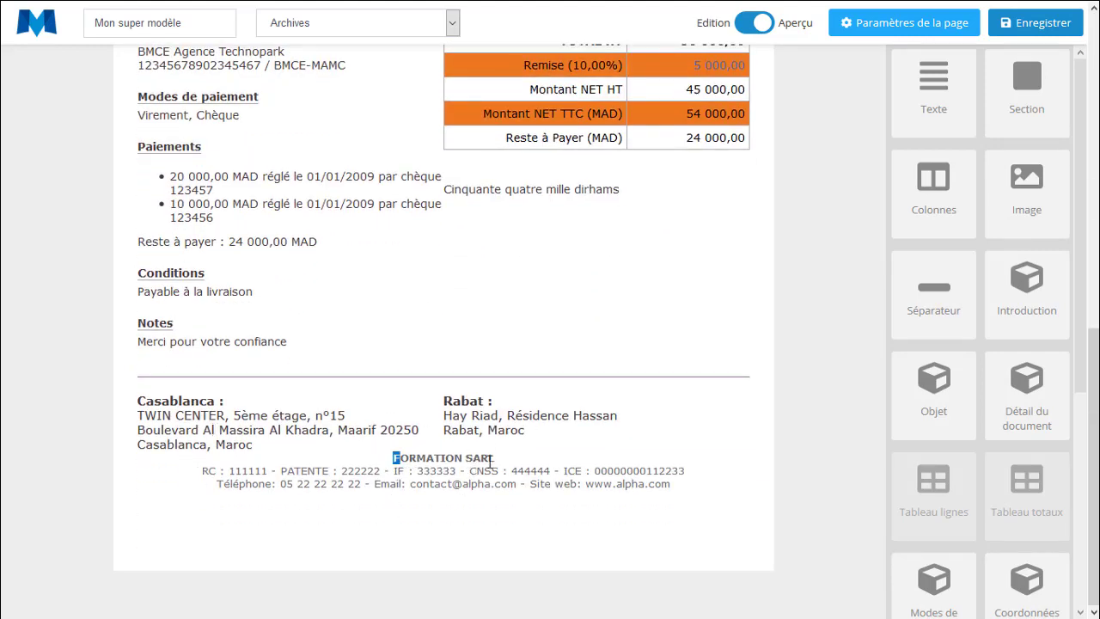
drag(490, 462, 491, 463)
click(572, 465)
click(761, 24)
Set the Casablanca address text in the footer to the grey colour rgba(92,89,89,1) and centre it
scroll(300, 467, down, 10)
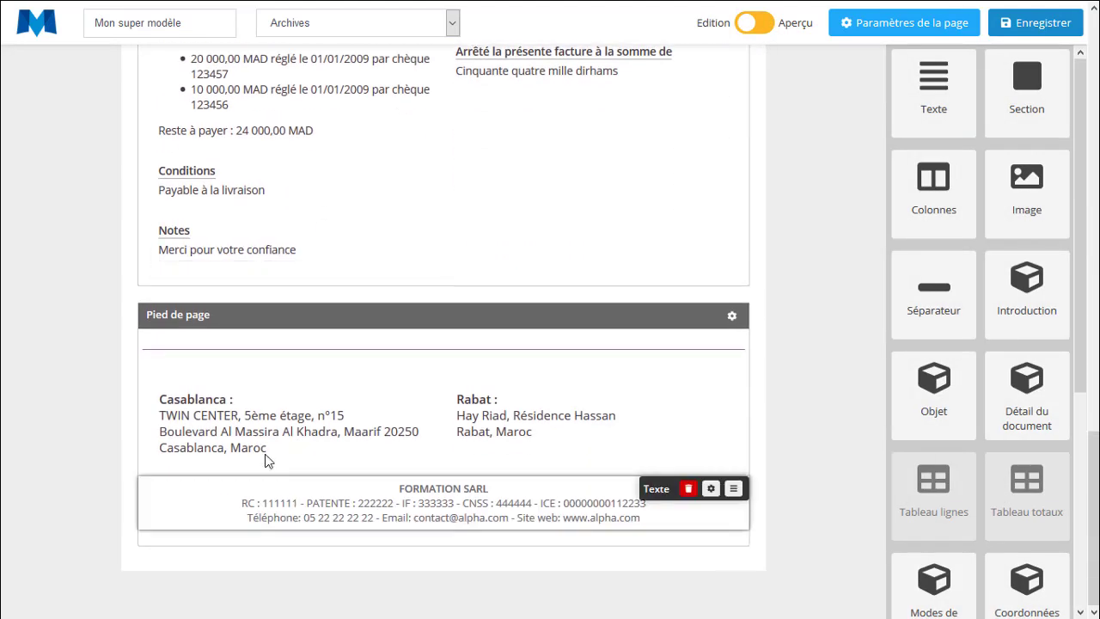
click(359, 430)
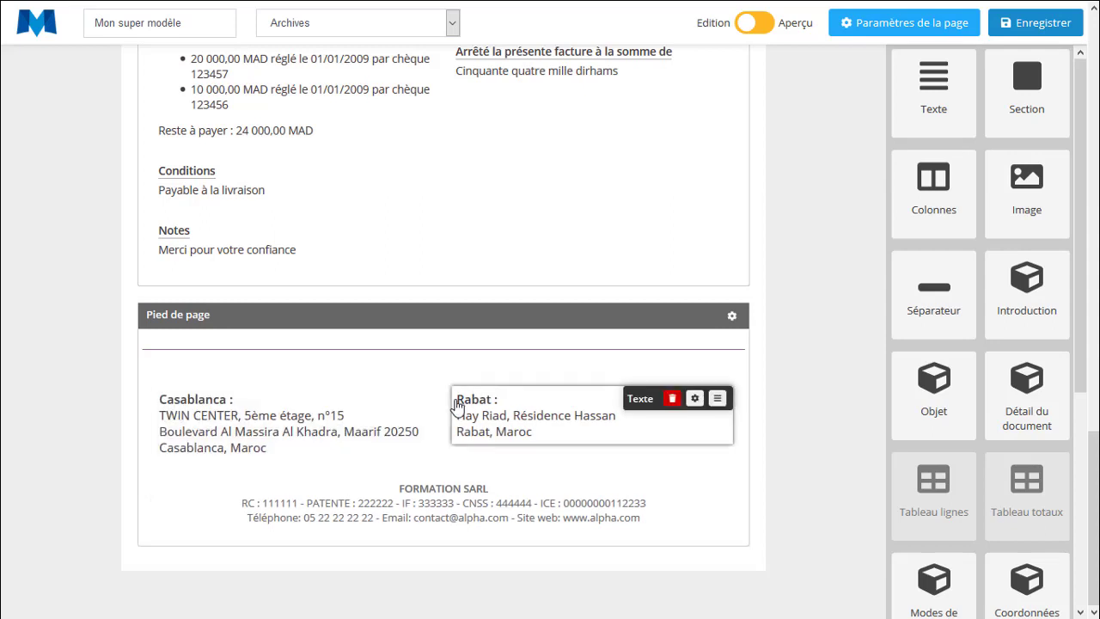
click(393, 402)
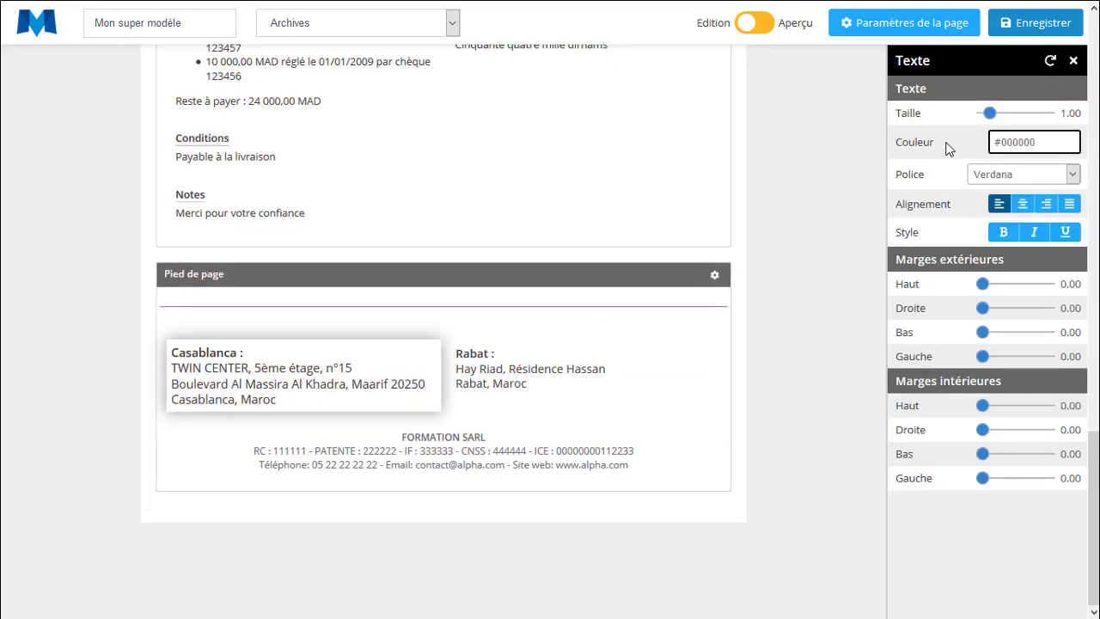
click(1044, 144)
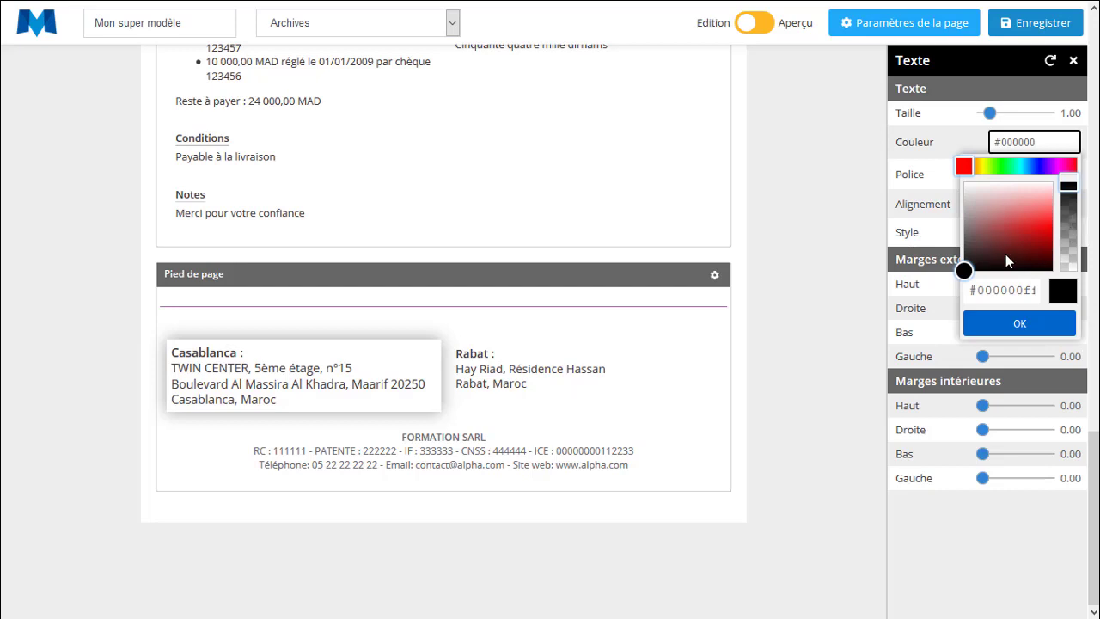
drag(972, 270, 965, 239)
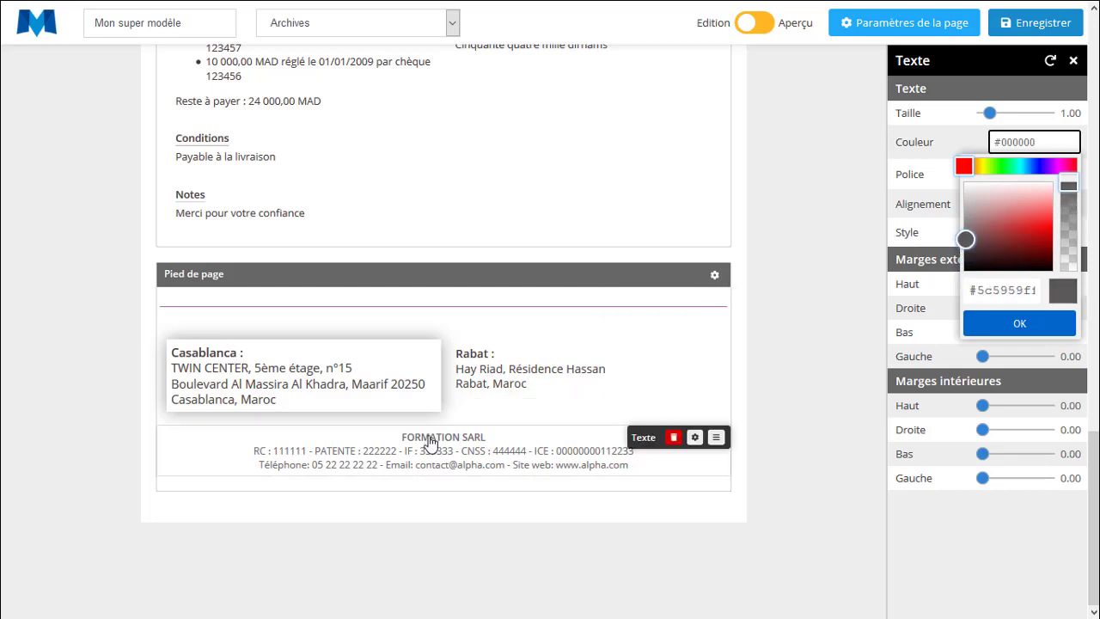
click(1020, 324)
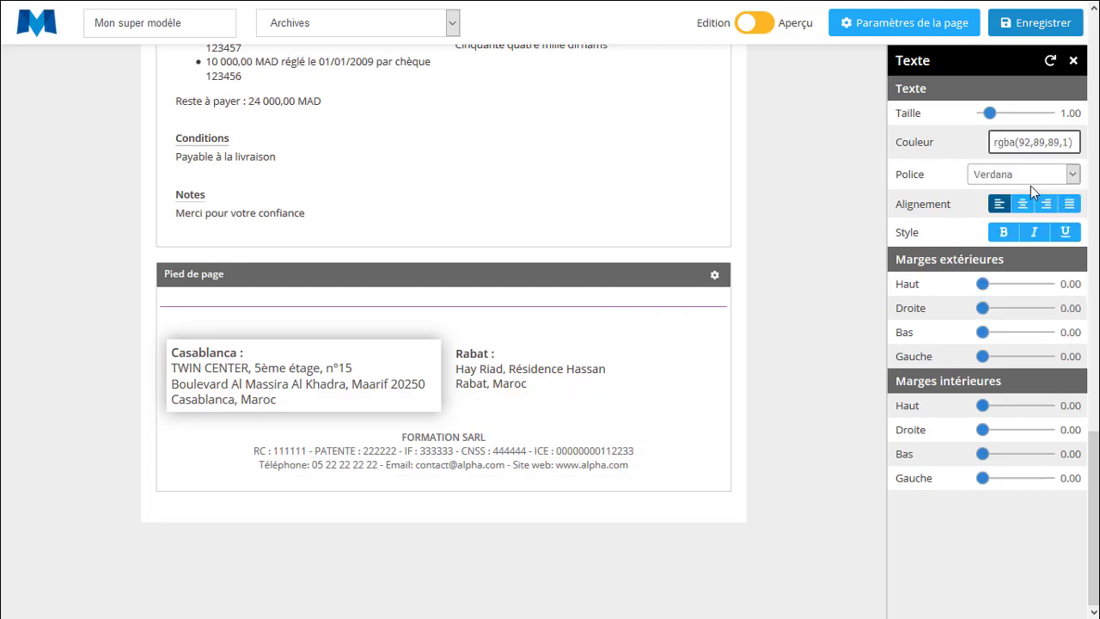
click(1023, 204)
Style the Rabat address text in the footer with the colour rgba(73,66,66,1), centred alignment and a size of 0.70
click(542, 372)
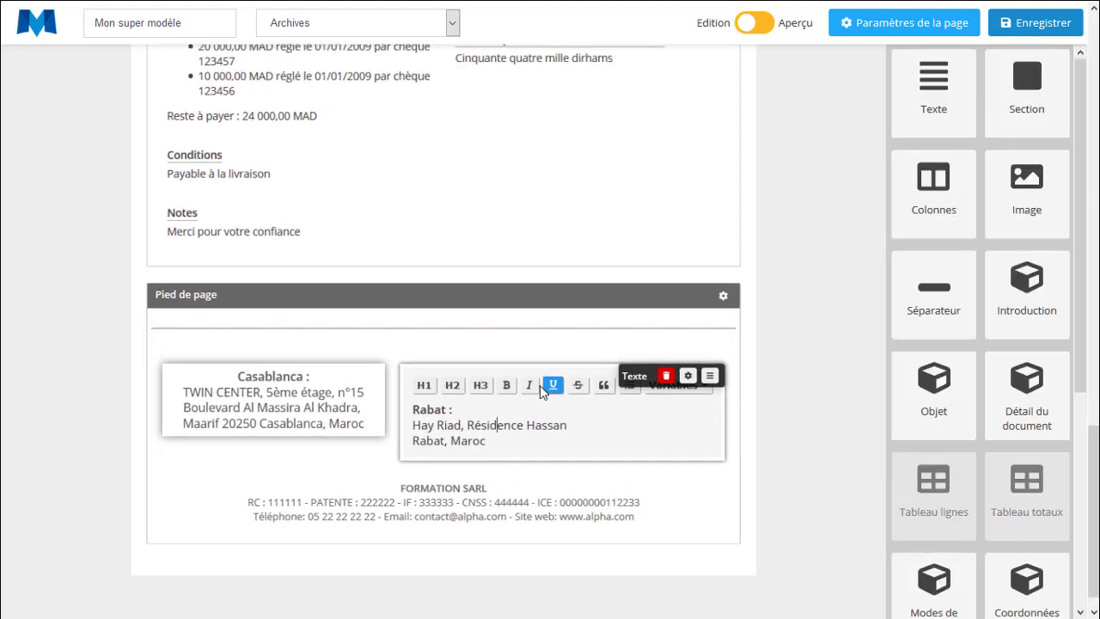
key(ctrl+a)
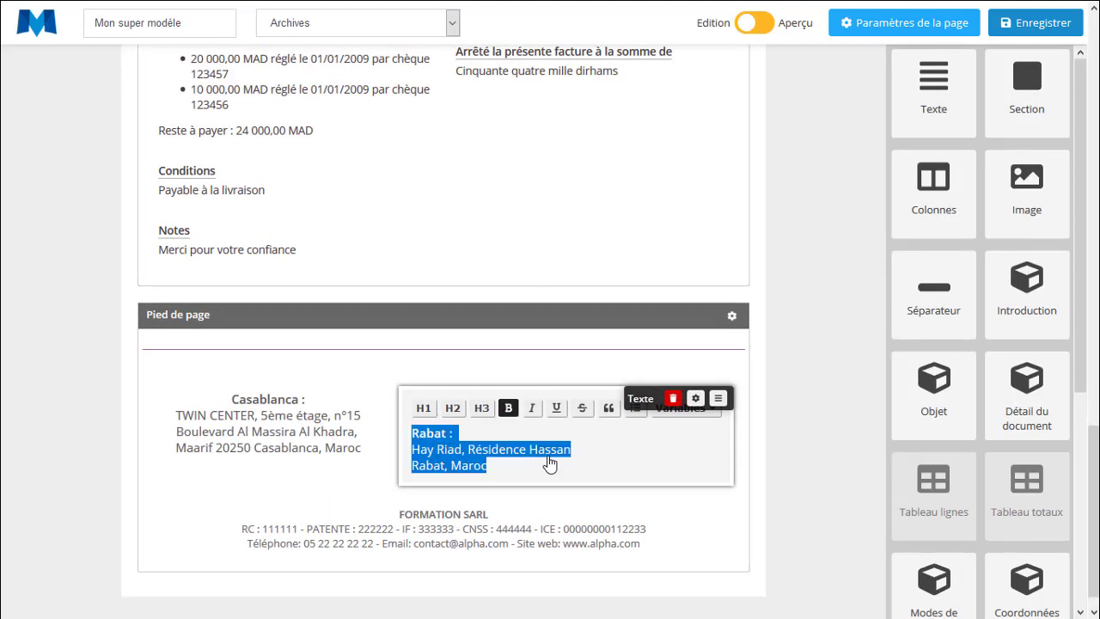
click(696, 400)
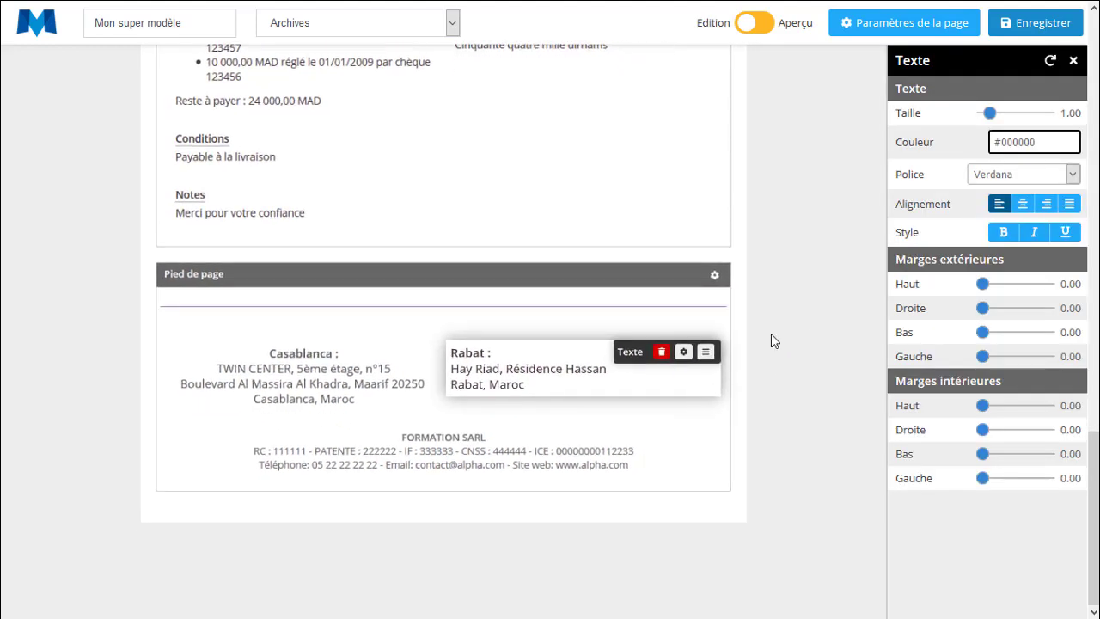
click(1036, 146)
click(974, 249)
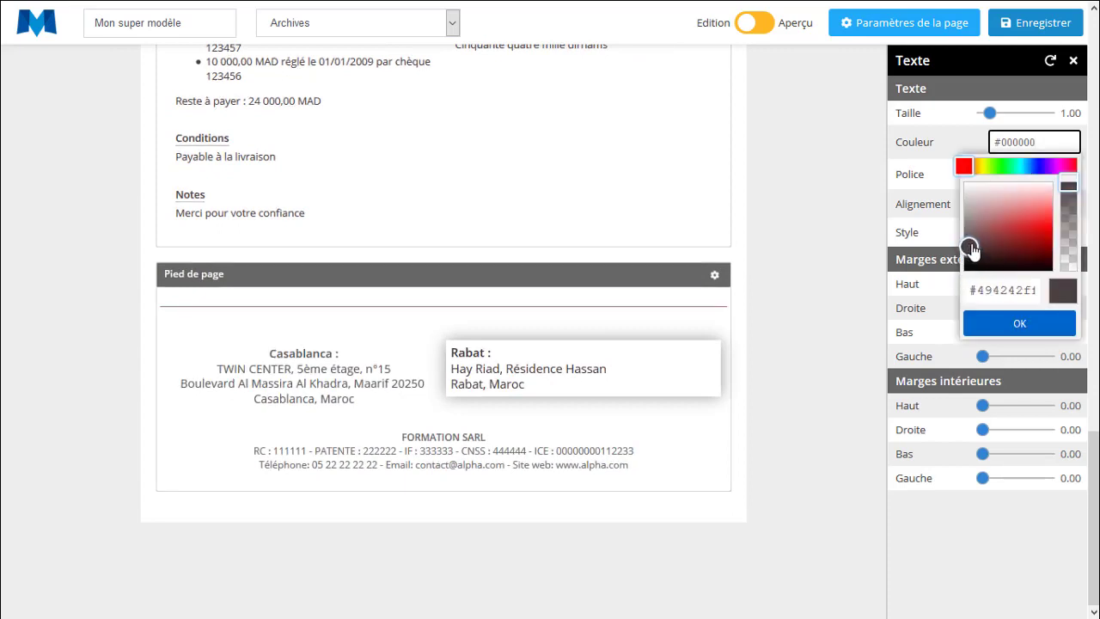
click(1054, 325)
click(1022, 206)
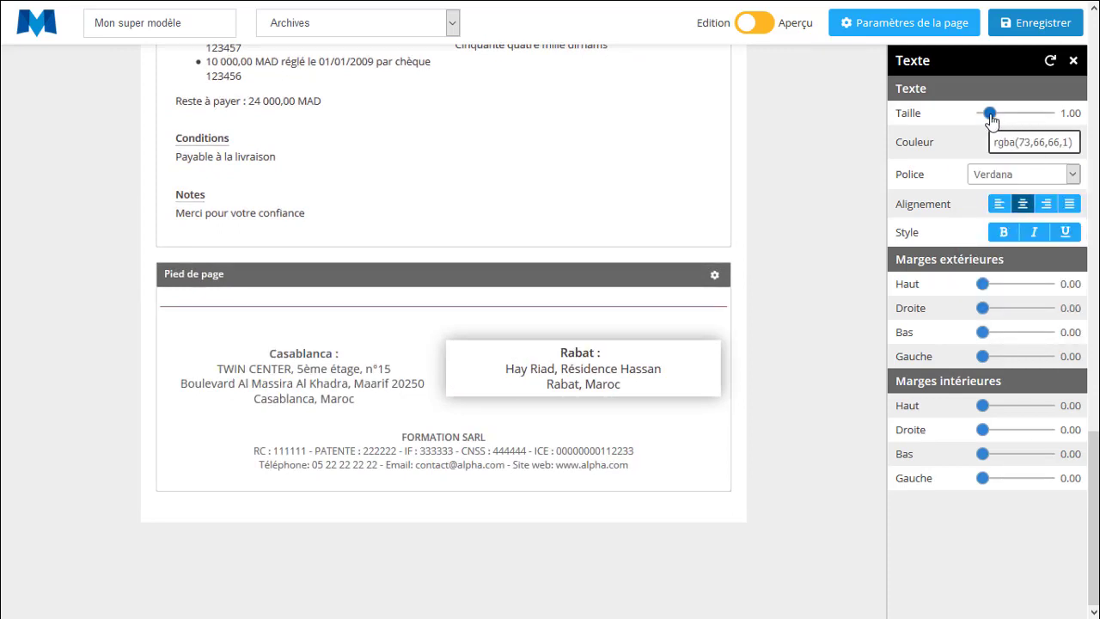
drag(991, 115, 987, 121)
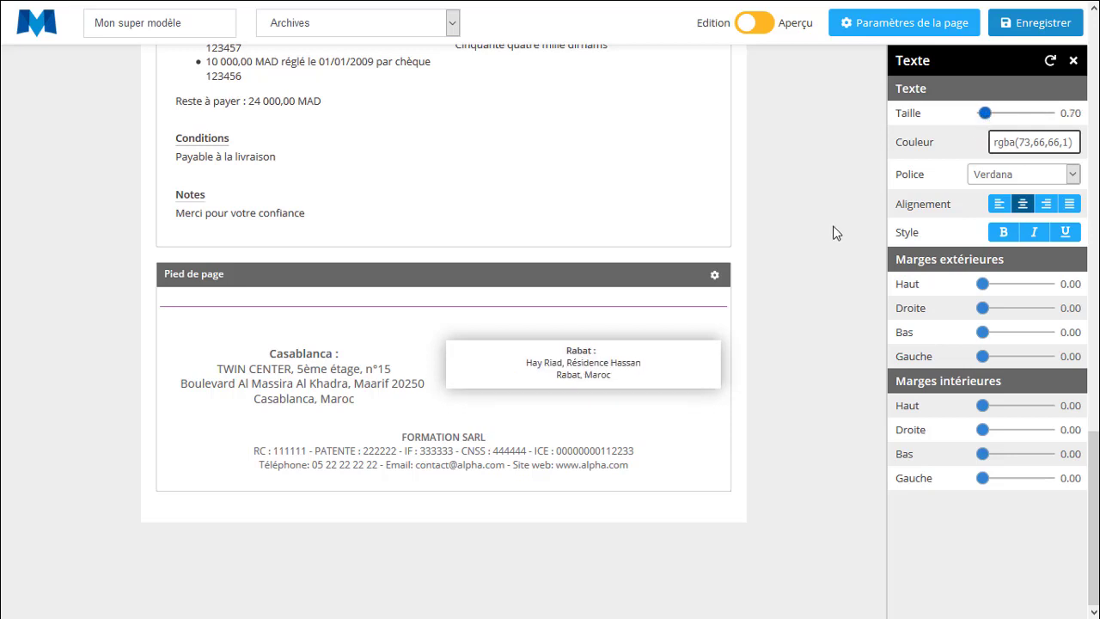
Reduce the text size of the footer's Casablanca address block to 0.75
click(306, 369)
click(461, 394)
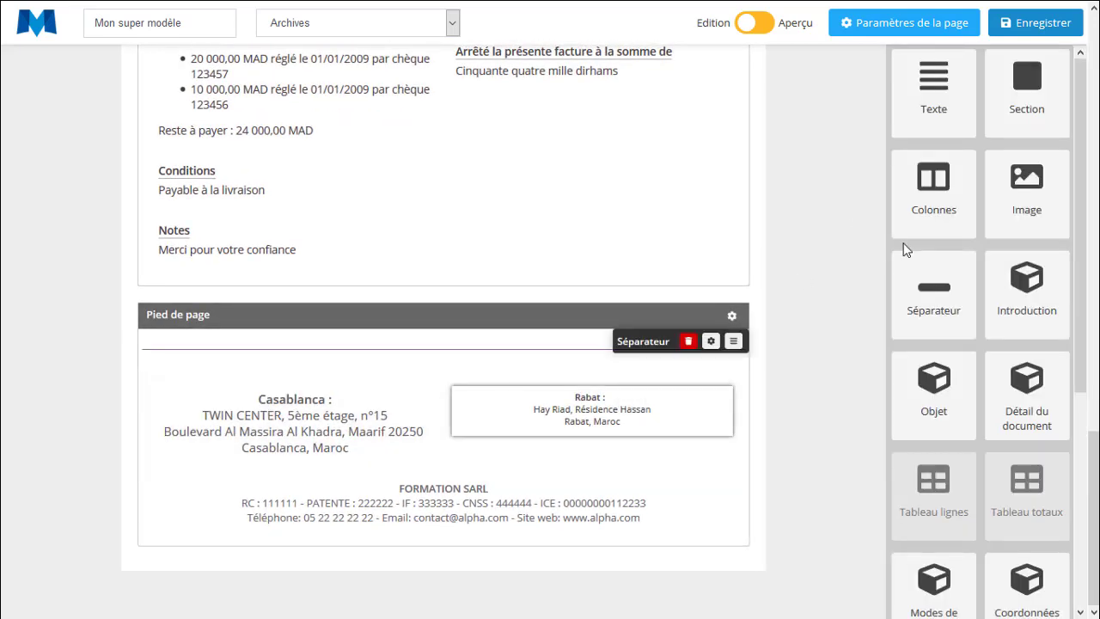
click(406, 392)
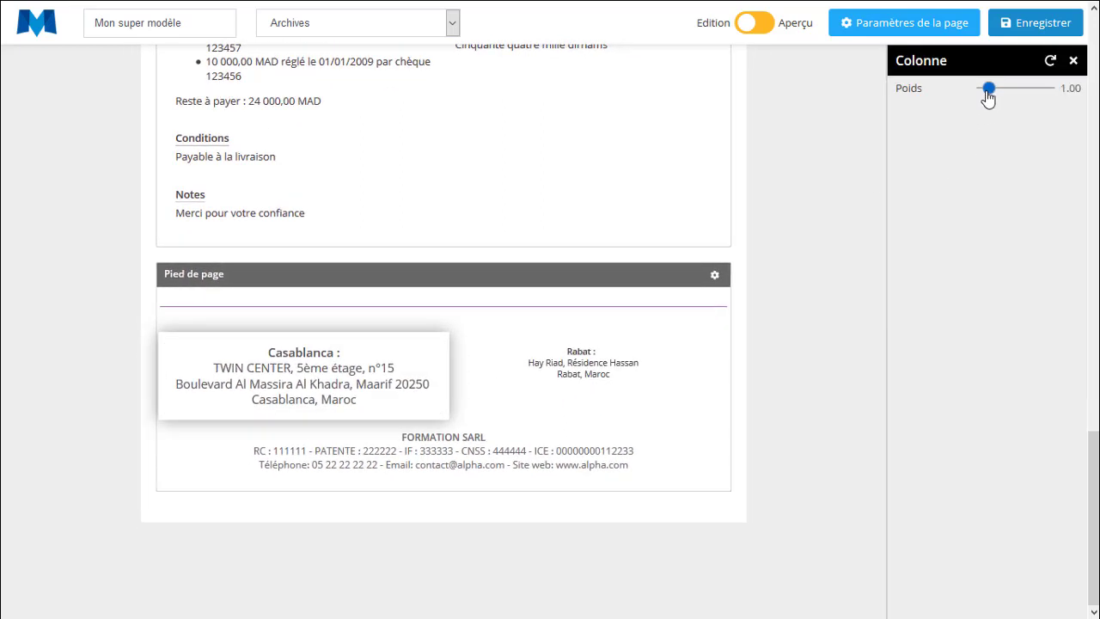
click(387, 368)
click(456, 362)
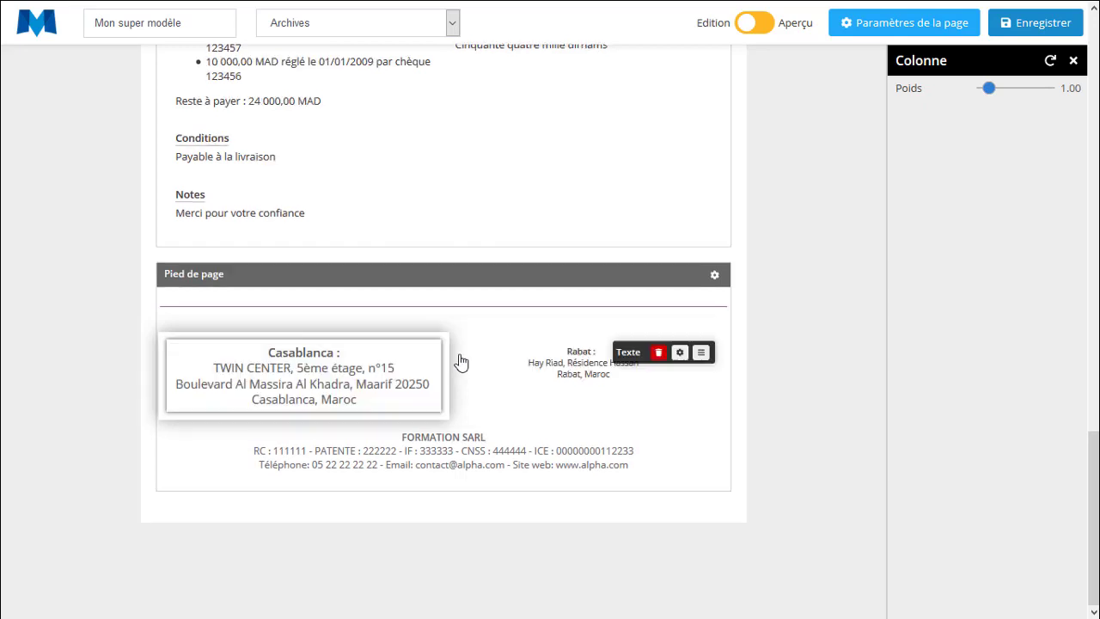
click(404, 352)
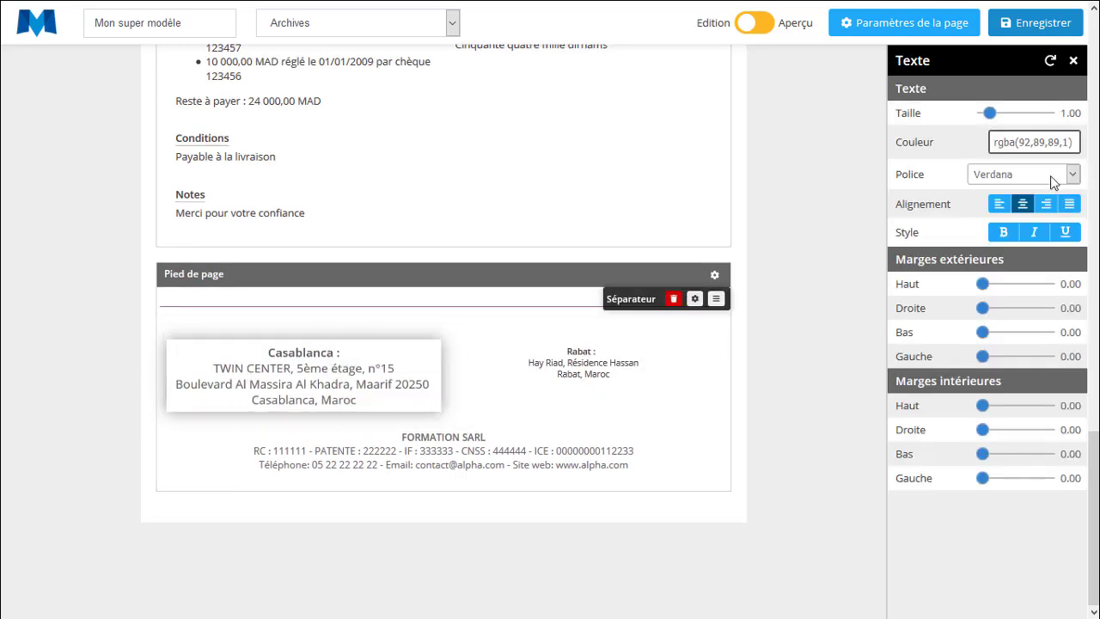
drag(989, 113, 988, 120)
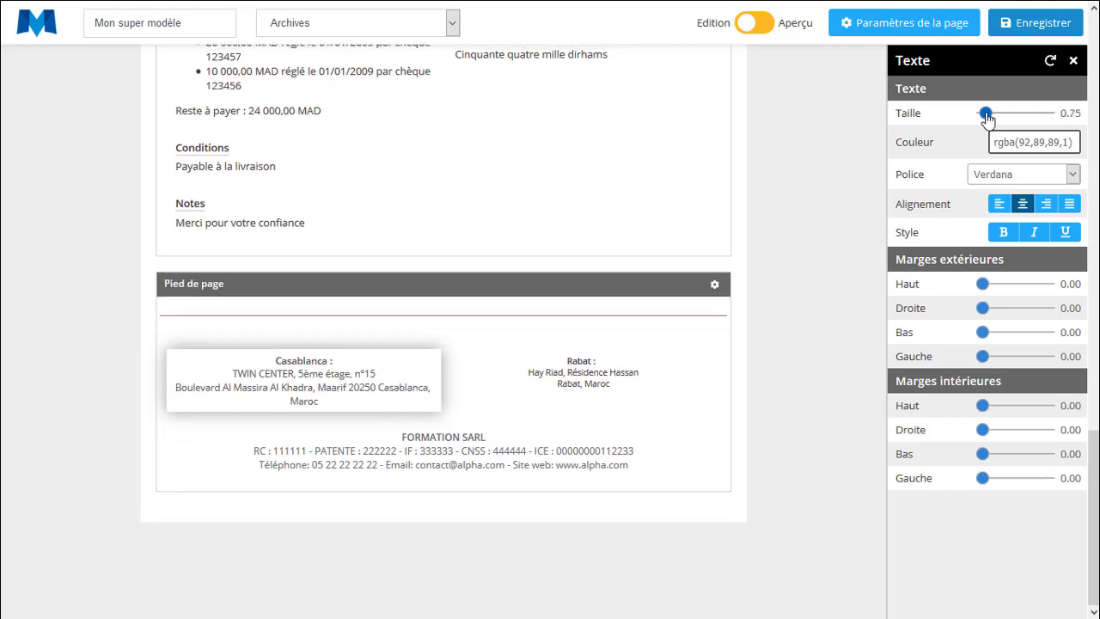
Increase the Rabat address block's text size slightly to match the Casablanca block
click(576, 389)
click(694, 416)
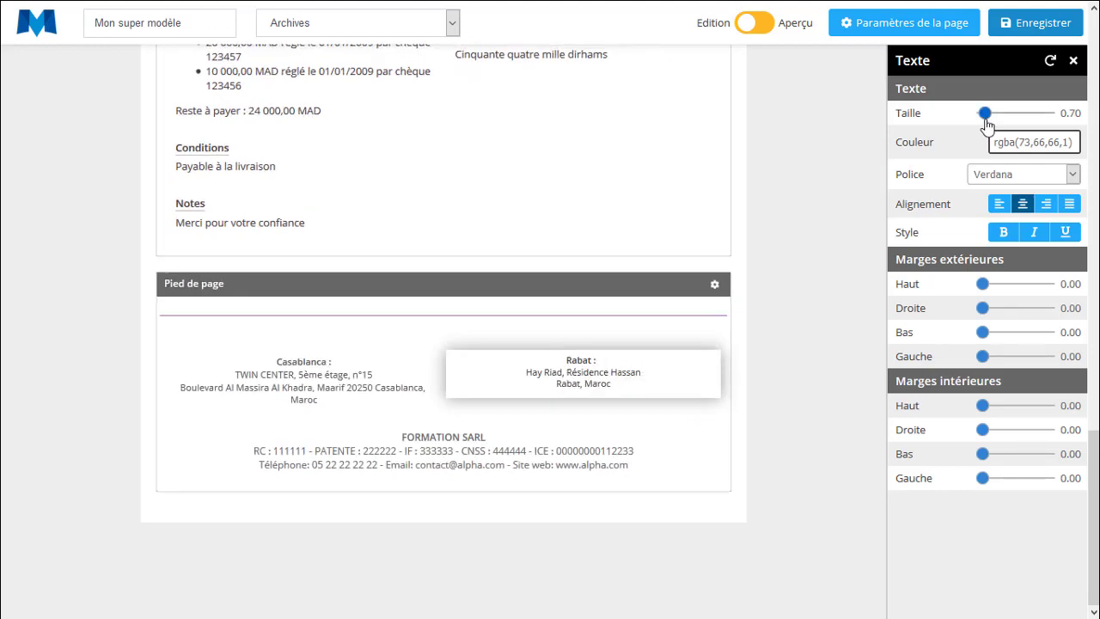
drag(986, 118, 988, 119)
click(794, 324)
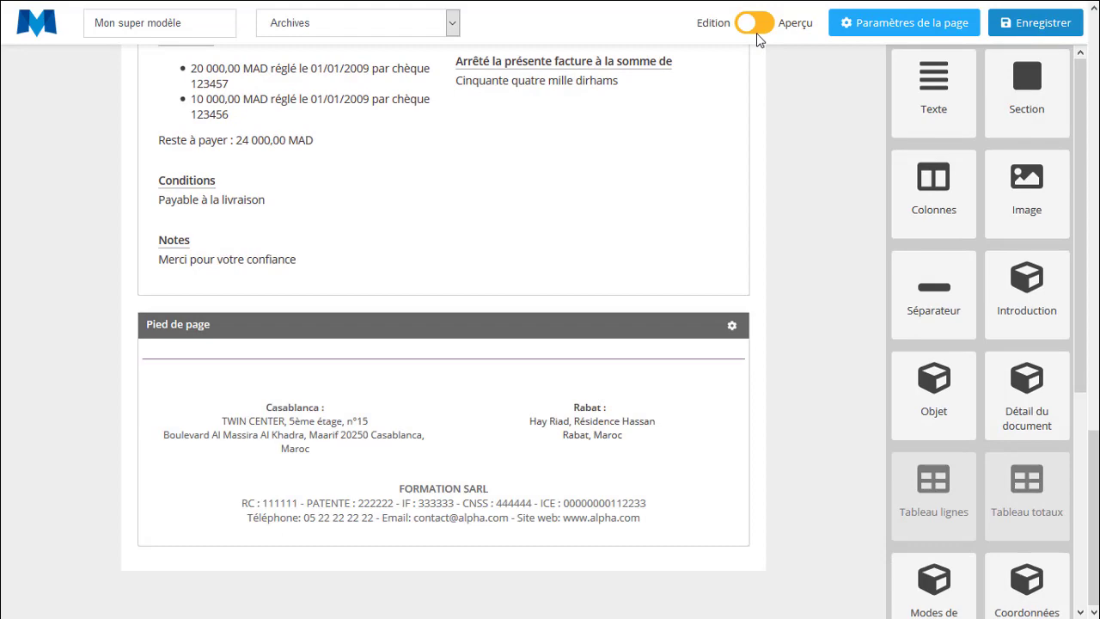
Preview the invoice with its restyled footer, return to edit mode and save the template
click(757, 33)
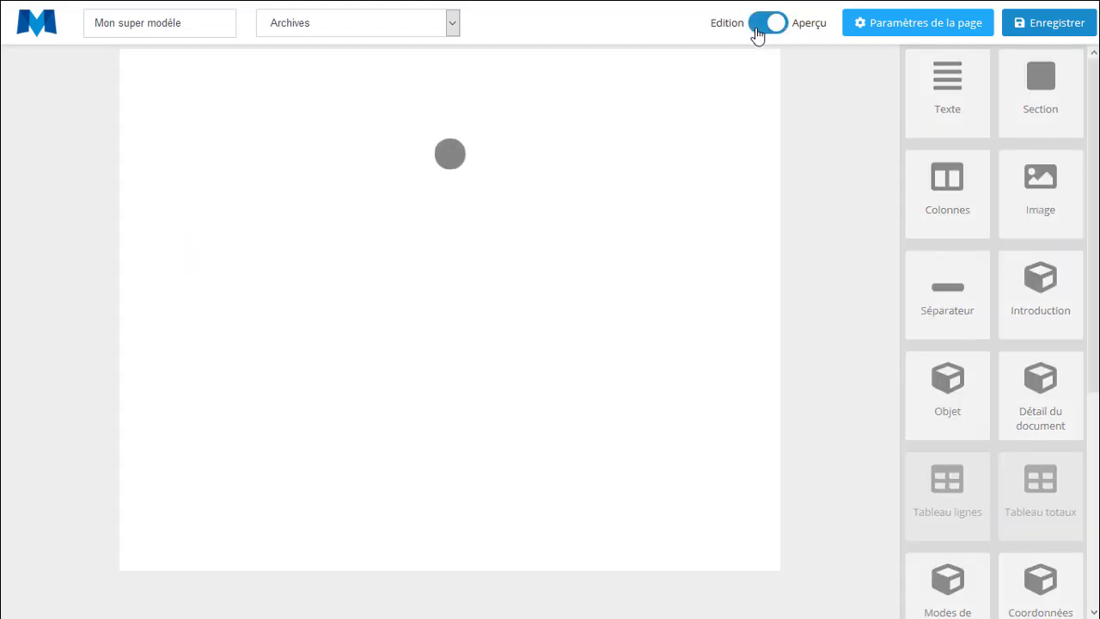
scroll(639, 189, down, 8)
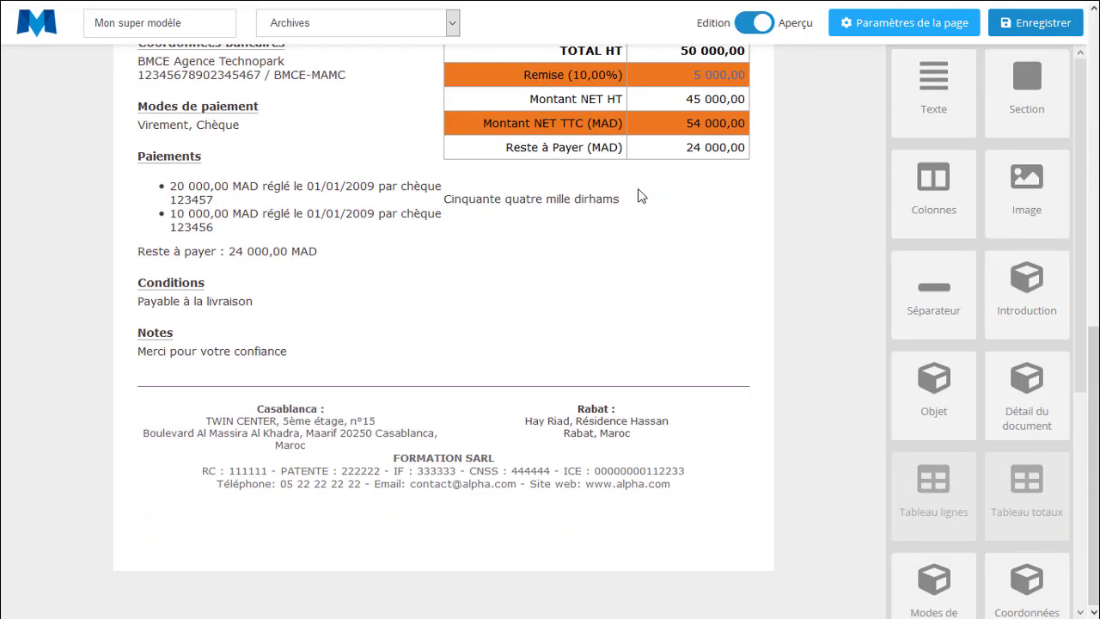
scroll(639, 194, up, 10)
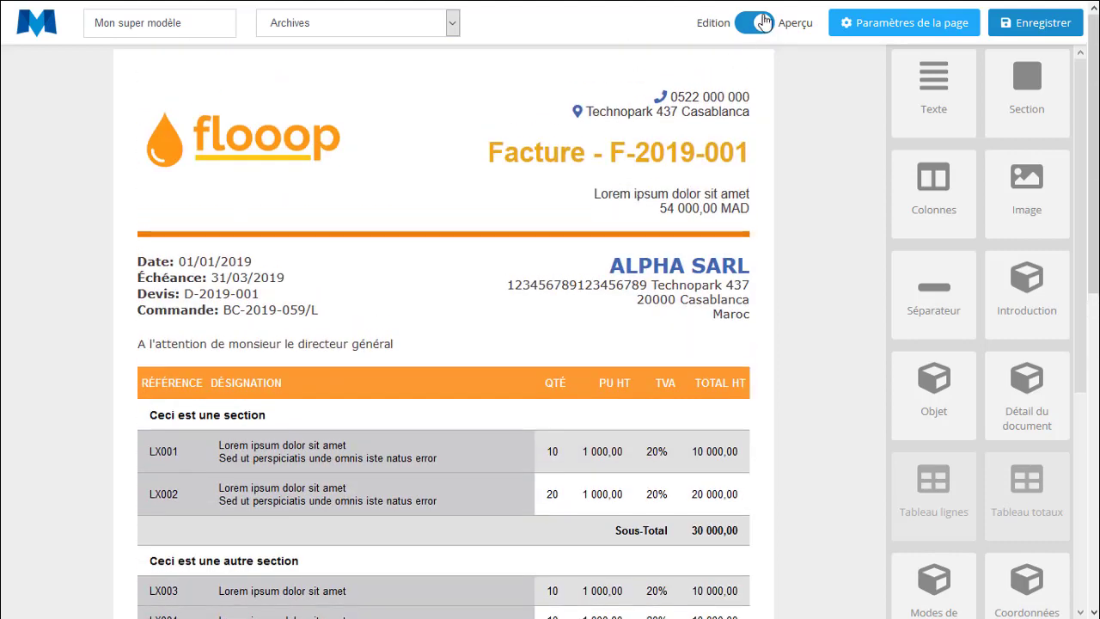
click(767, 28)
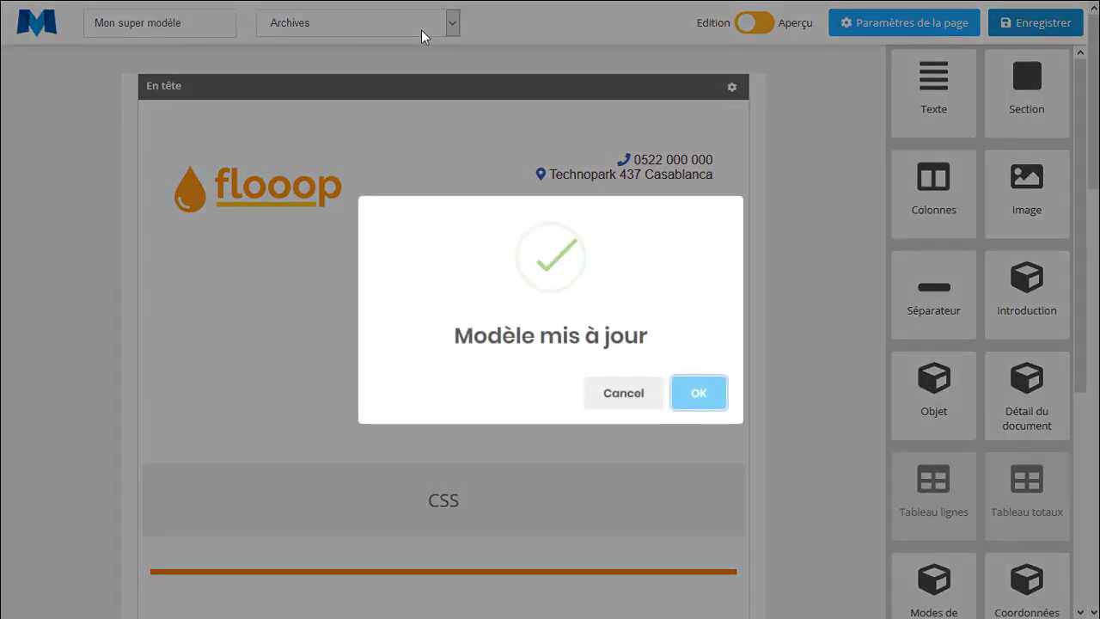
click(698, 394)
Examine the list of archived template versions and review the current template down to its footer
click(342, 32)
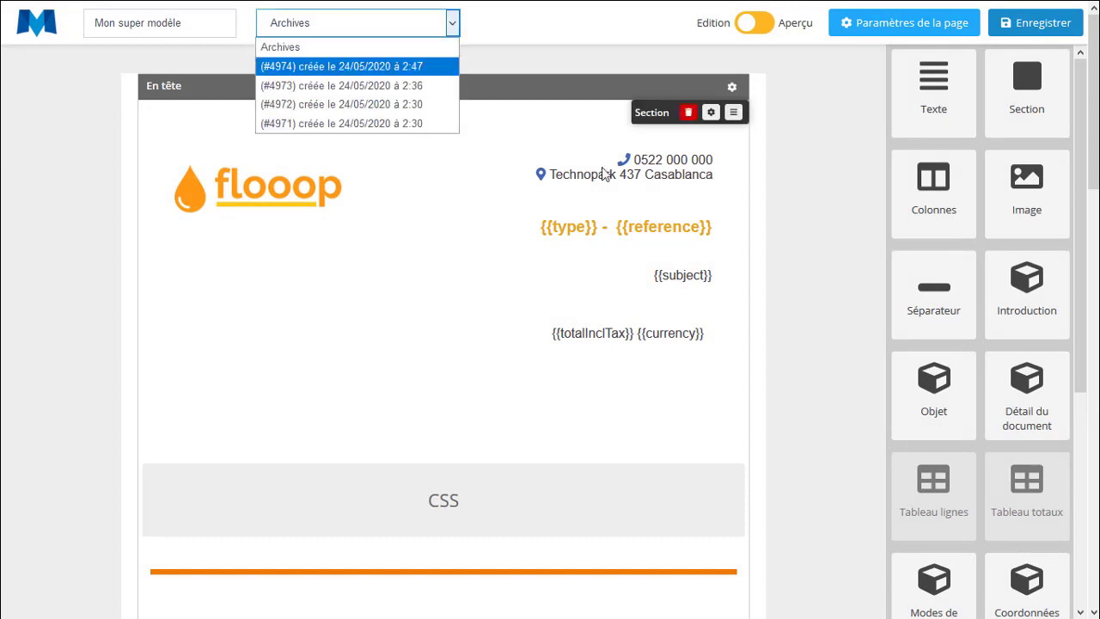
click(735, 383)
scroll(646, 443, down, 15)
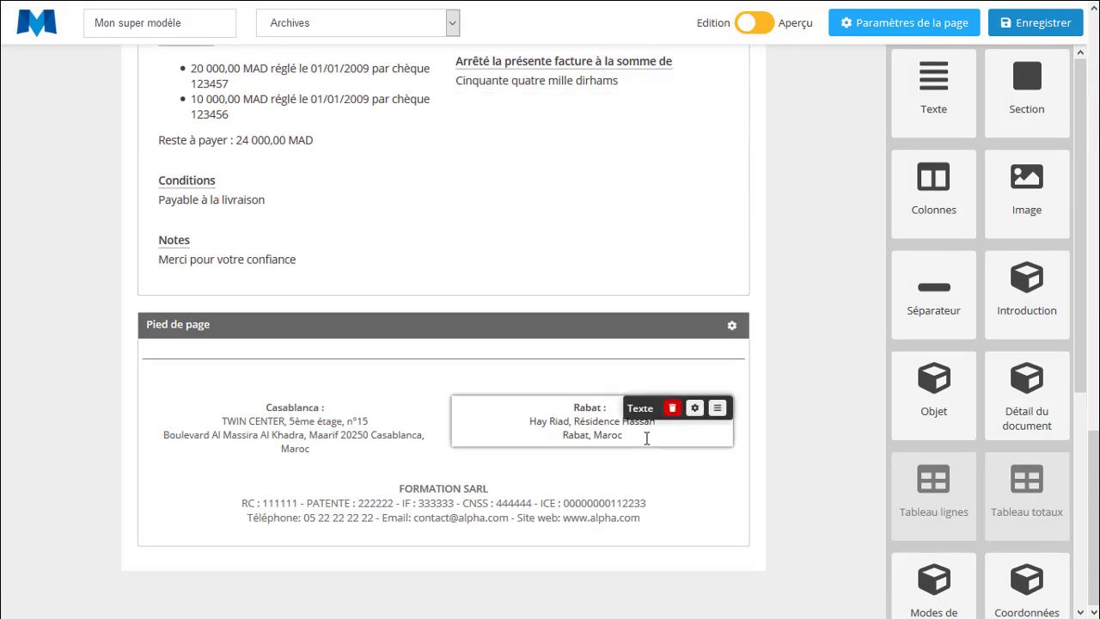
scroll(383, 430, up, 15)
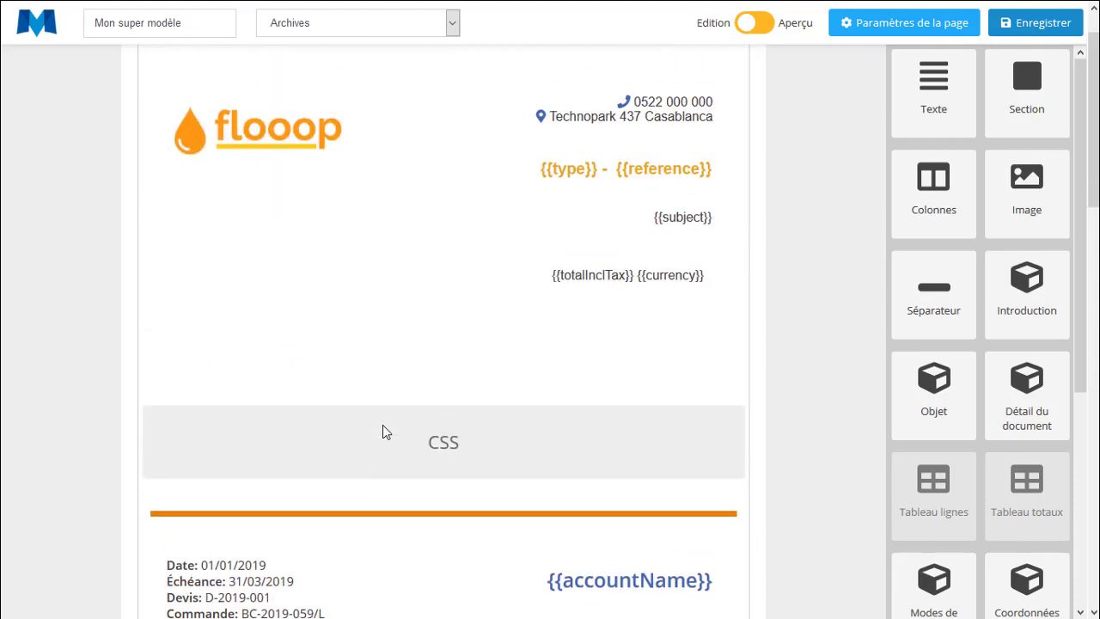
Restore the oldest archived version, #4971, and review the template from header to footer
click(436, 26)
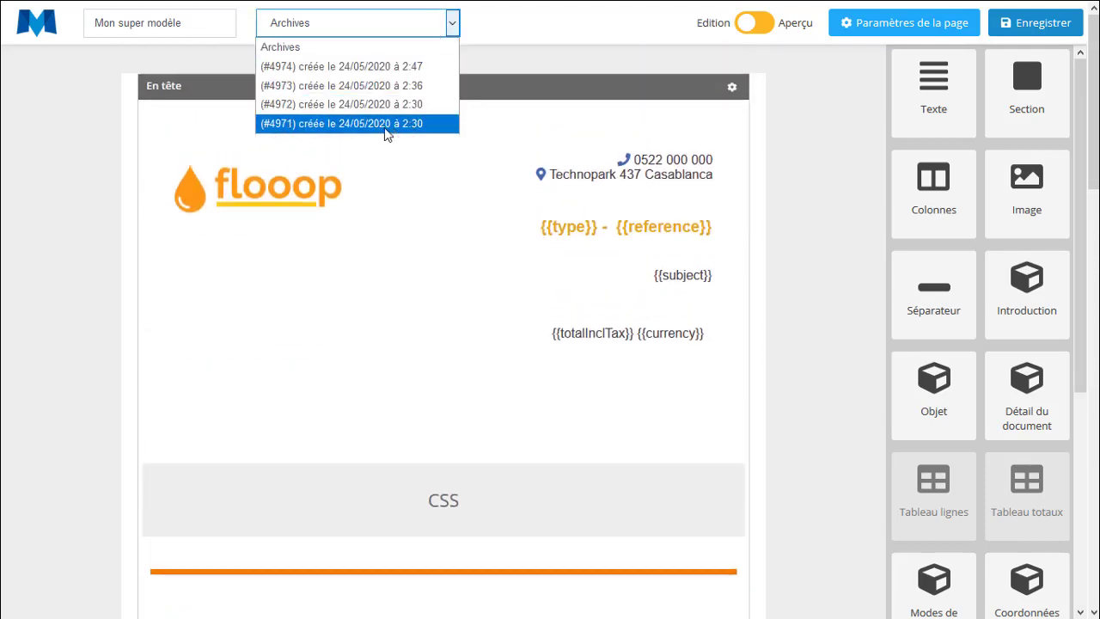
click(283, 126)
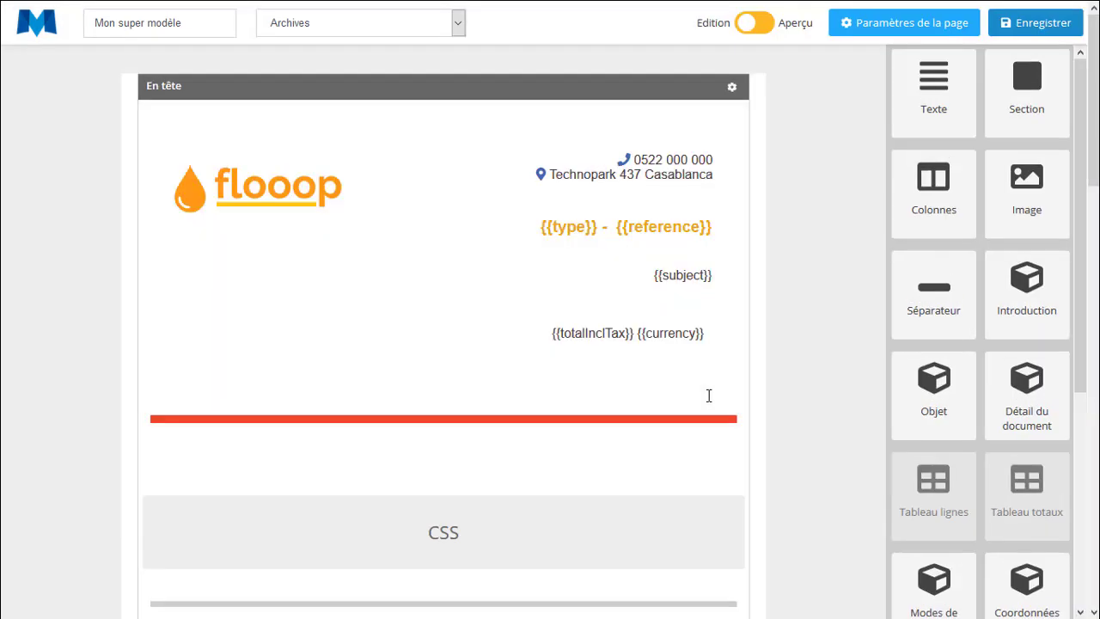
scroll(709, 398, down, 10)
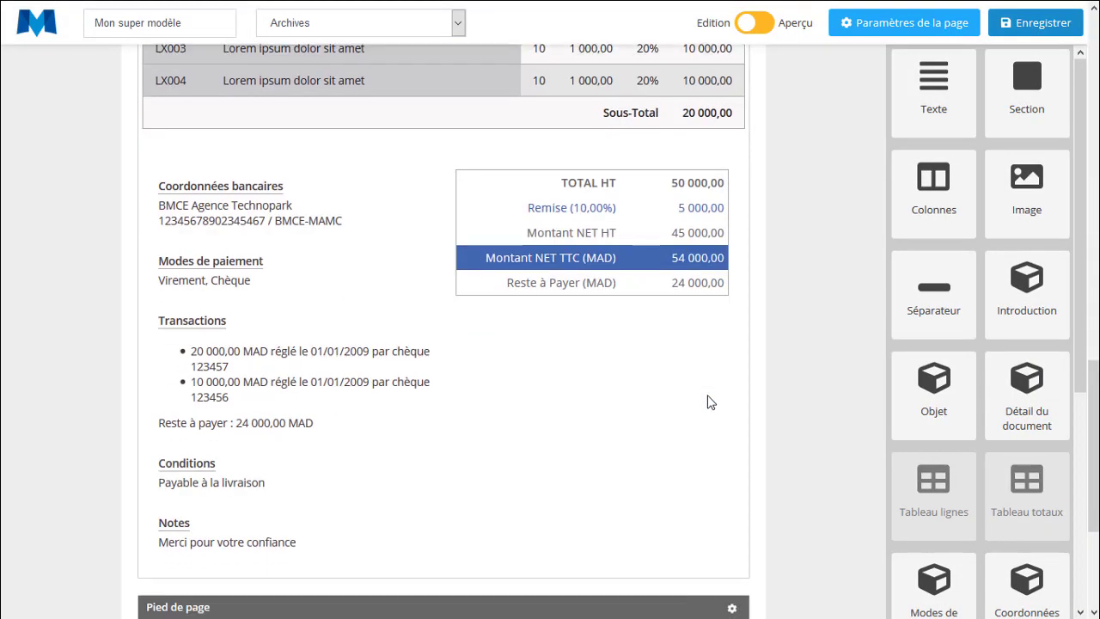
scroll(709, 403, down, 3)
scroll(709, 402, up, 13)
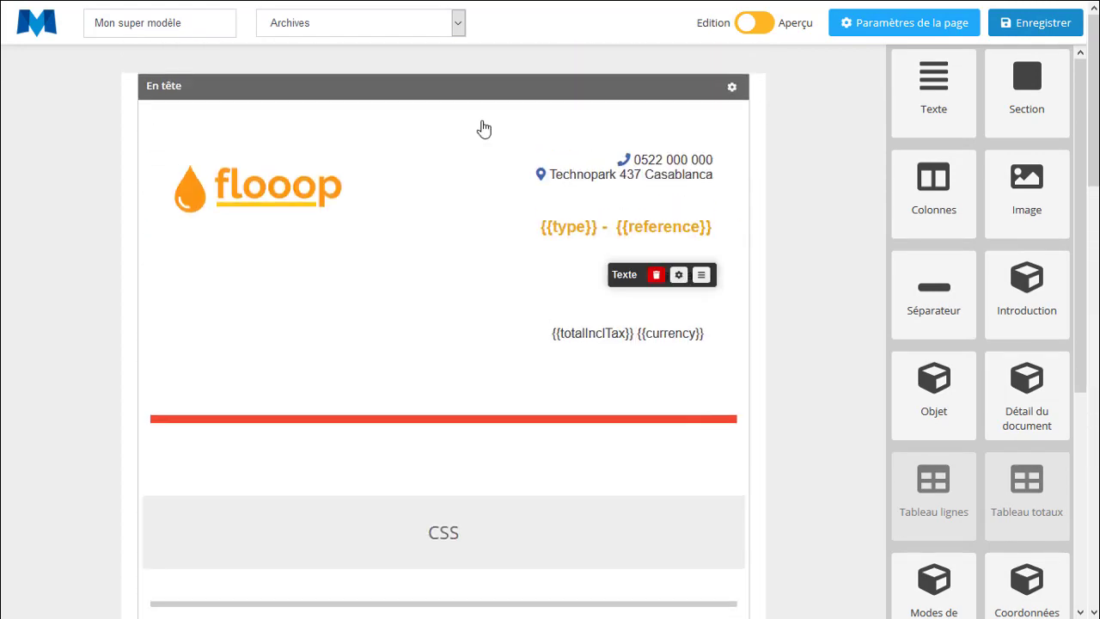
Restore the most recent archived version, #4974, and review the template's header, tables and content blocks
click(386, 26)
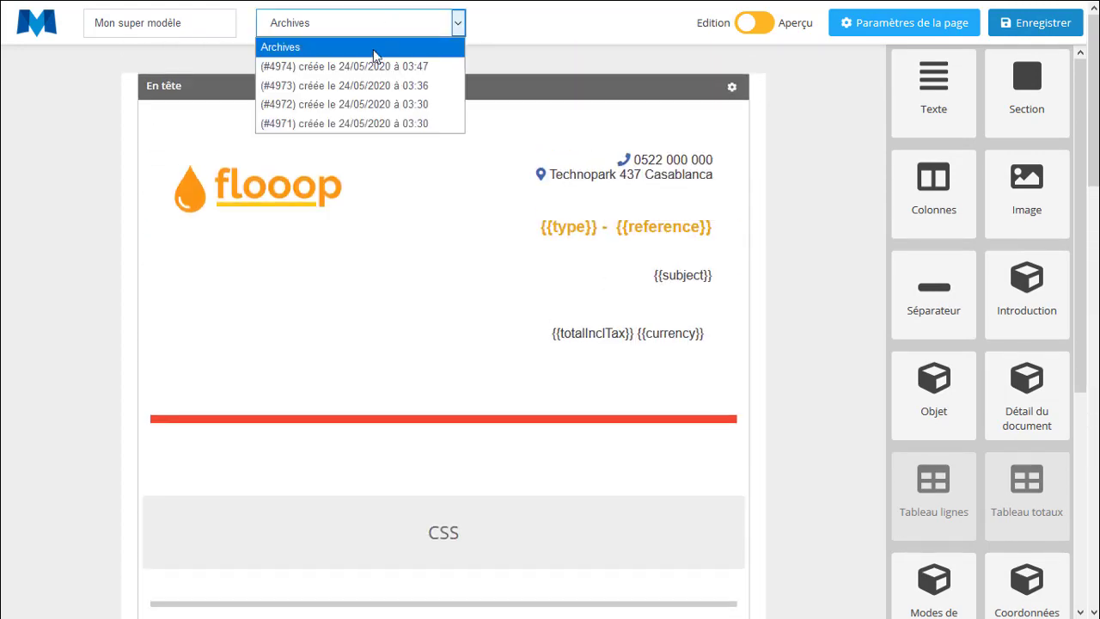
click(356, 67)
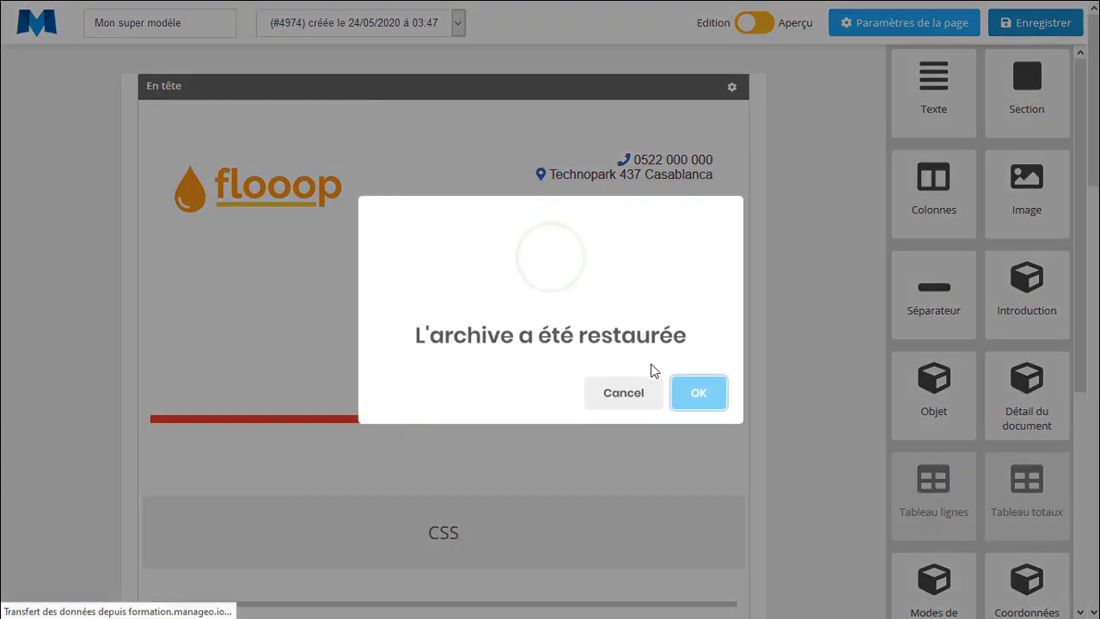
click(694, 393)
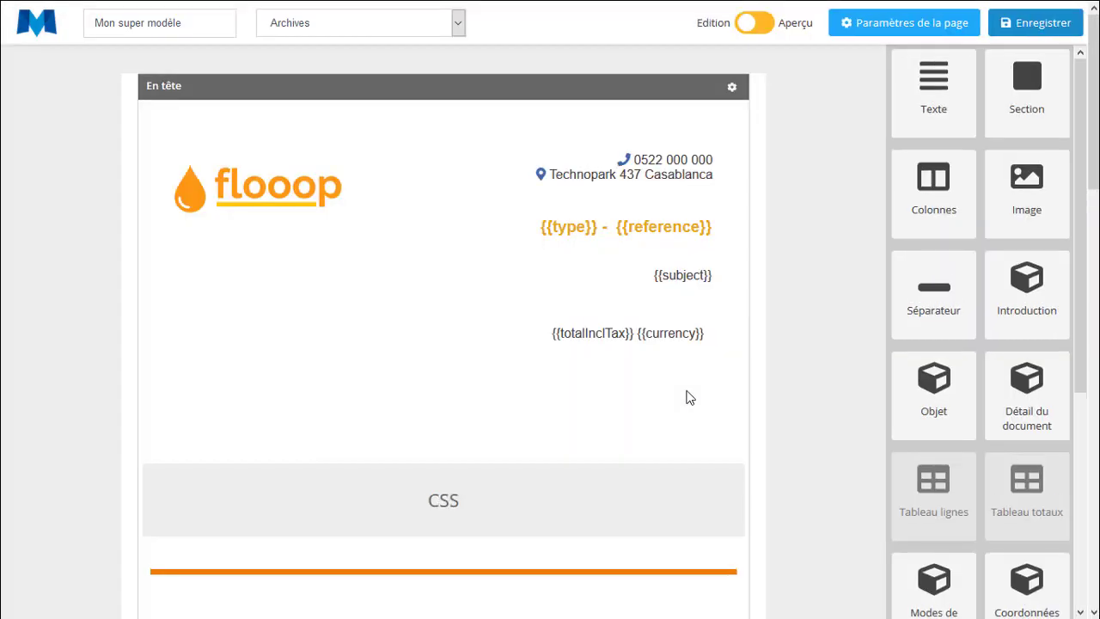
scroll(345, 355, down, 15)
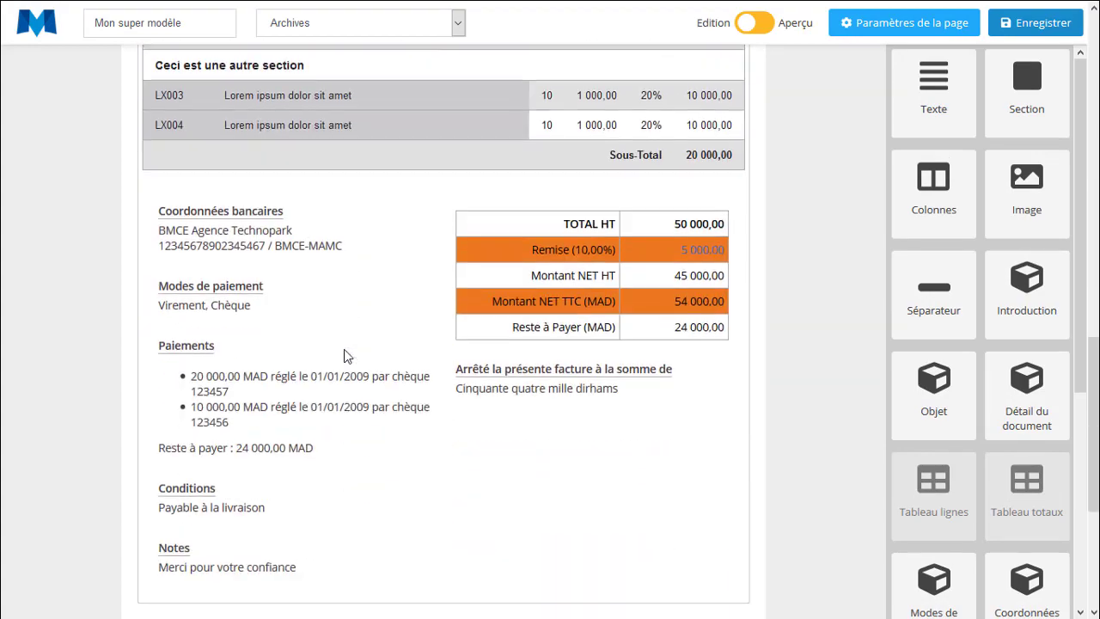
scroll(344, 350, up, 15)
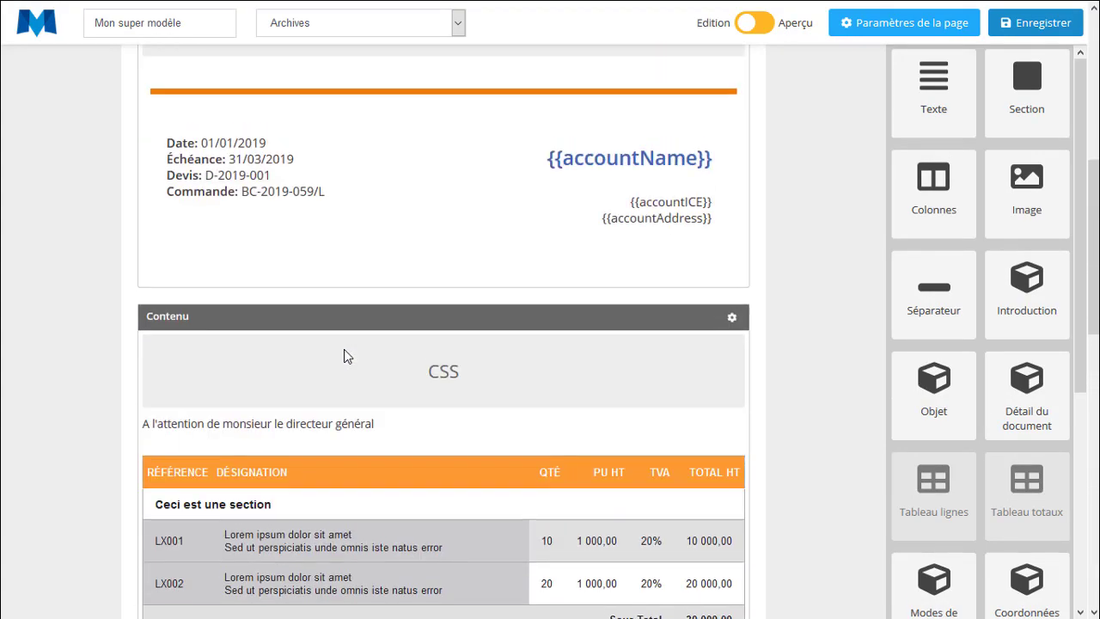
Open the page settings, review their options and browse for a background image without choosing one
scroll(344, 350, up, 1)
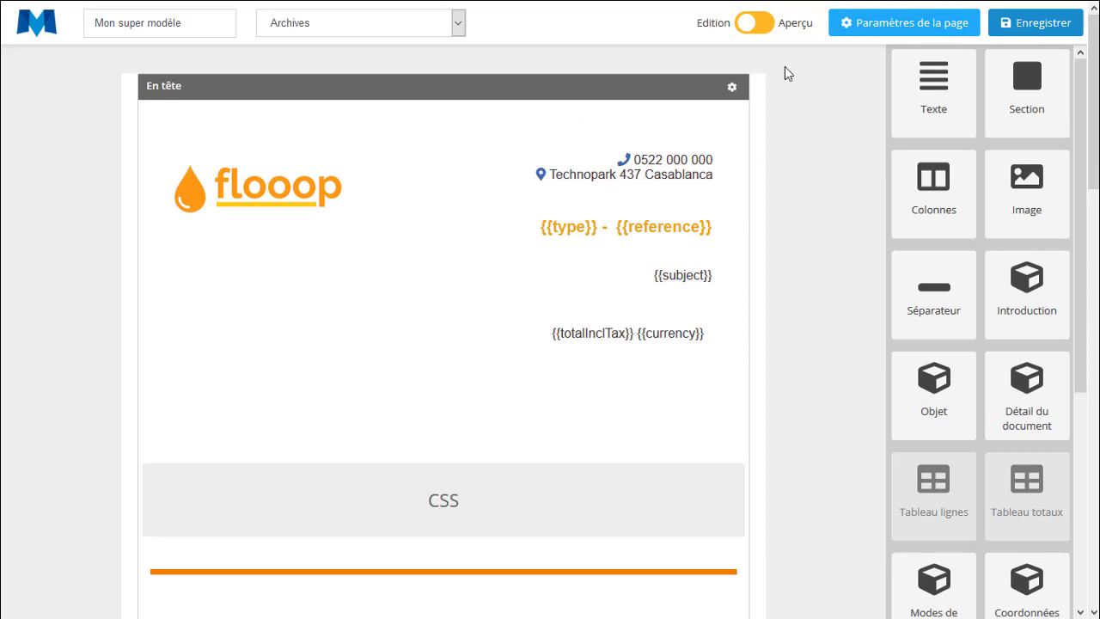
click(857, 32)
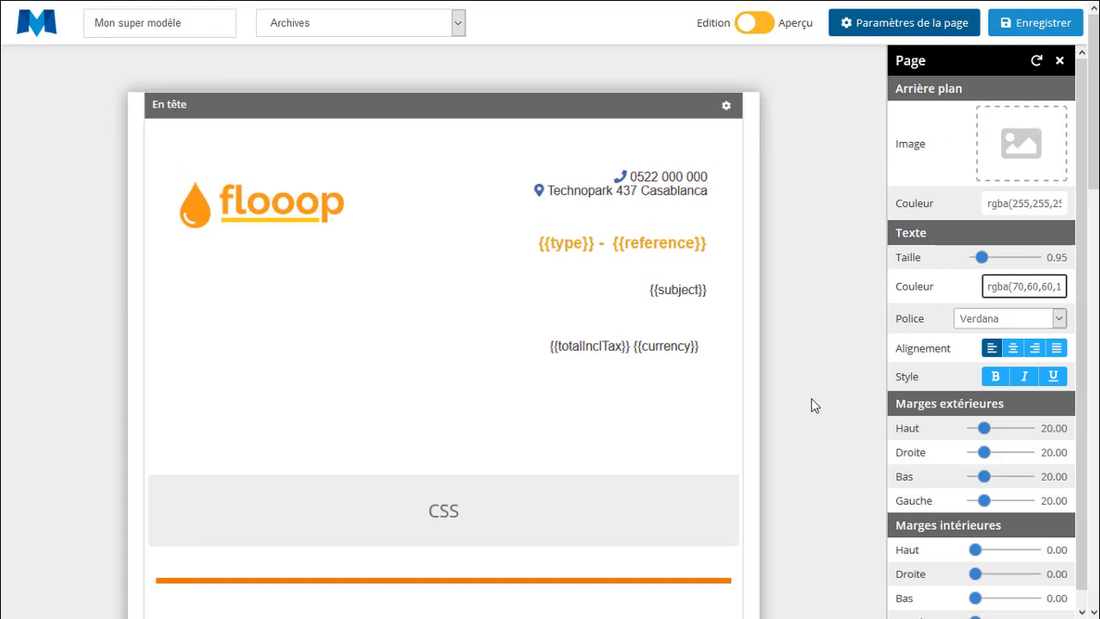
scroll(661, 513, down, 8)
scroll(663, 514, up, 4)
scroll(663, 514, up, 5)
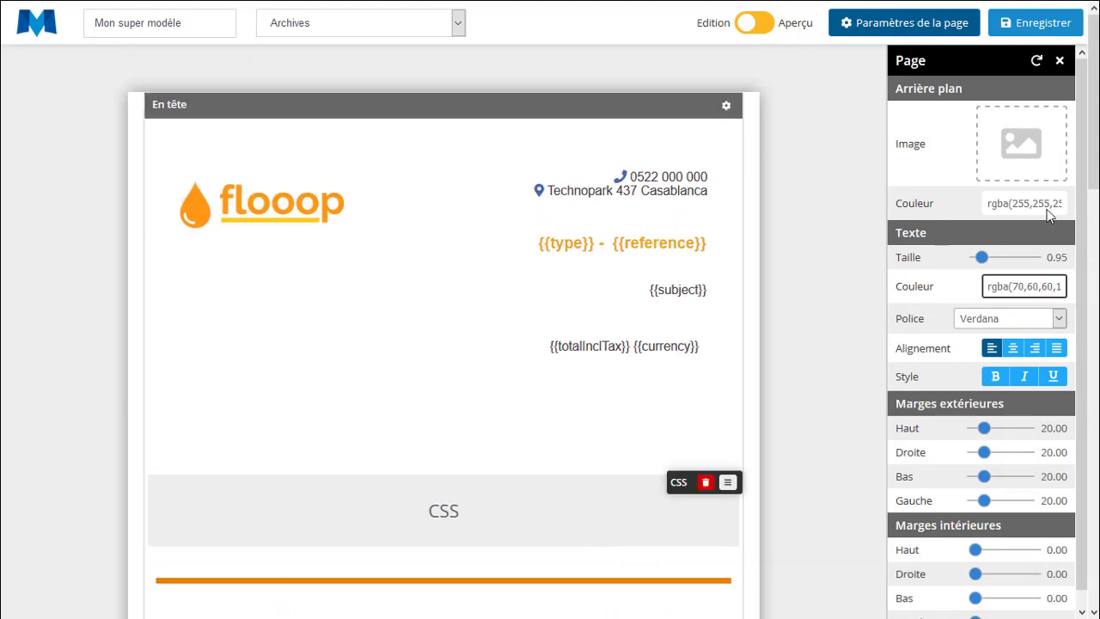
click(1031, 140)
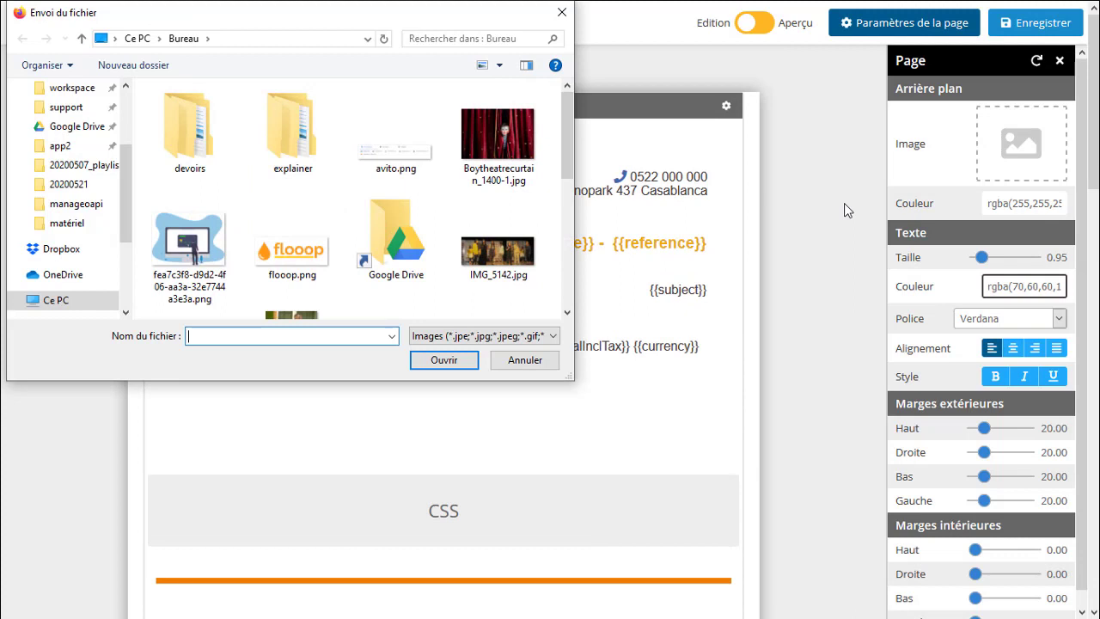
click(532, 363)
Set the page background colour to dark red (#bf1212), preview the whole invoice and return to edit mode
click(1061, 199)
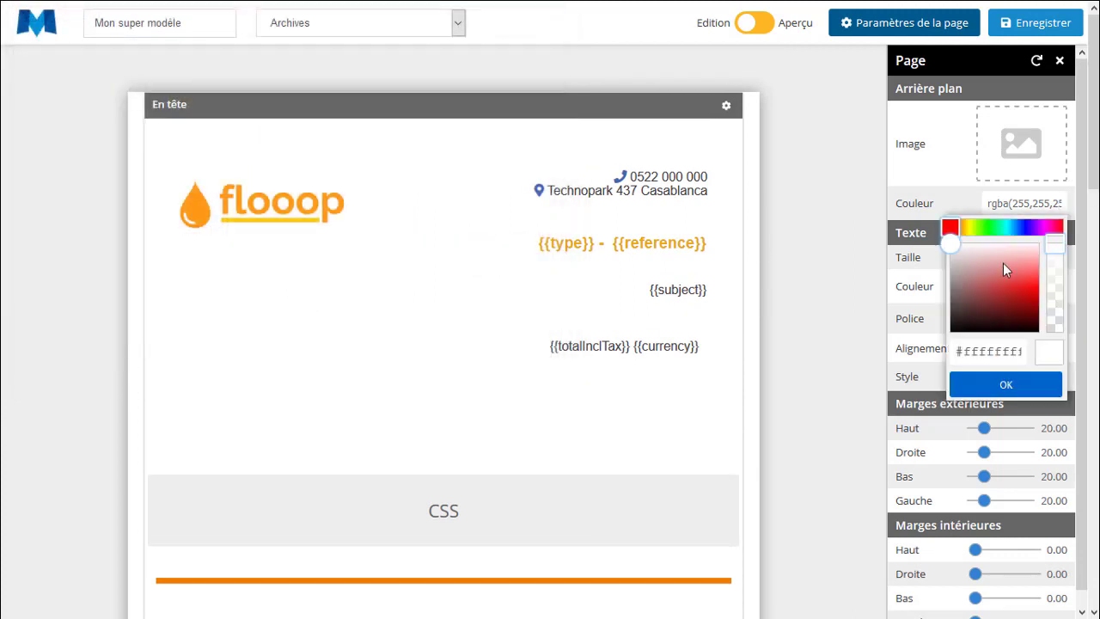
drag(952, 248, 1024, 298)
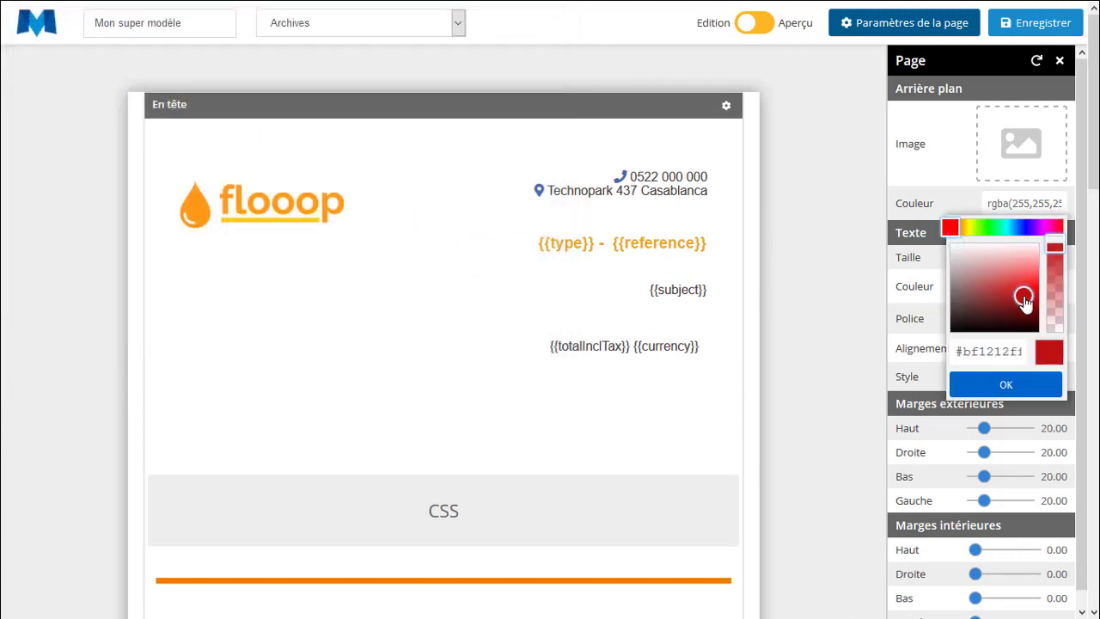
click(1008, 386)
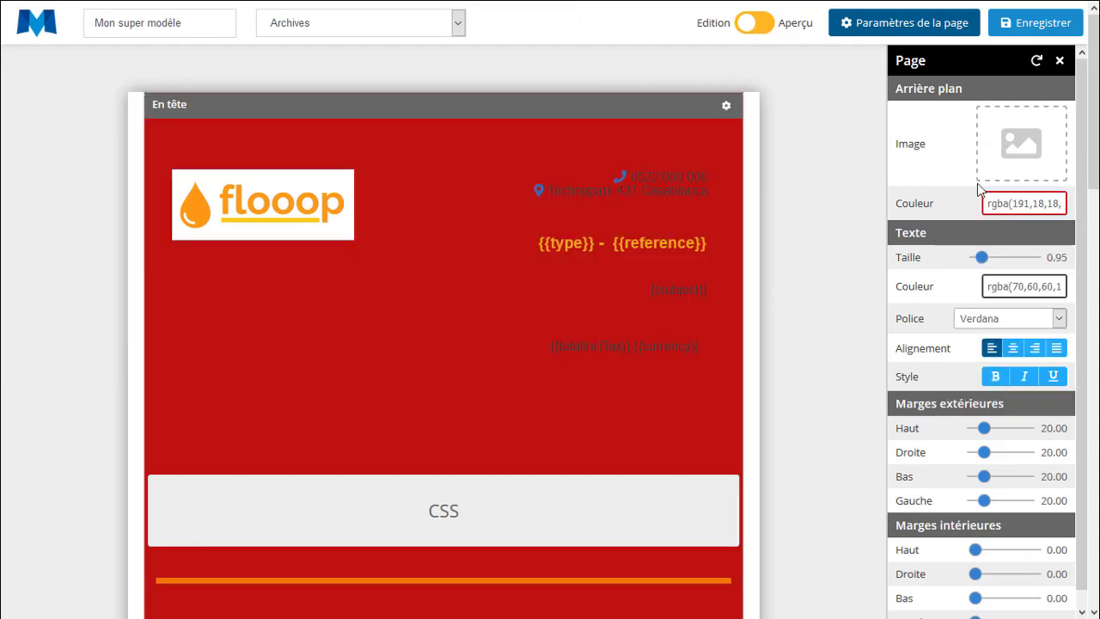
click(752, 24)
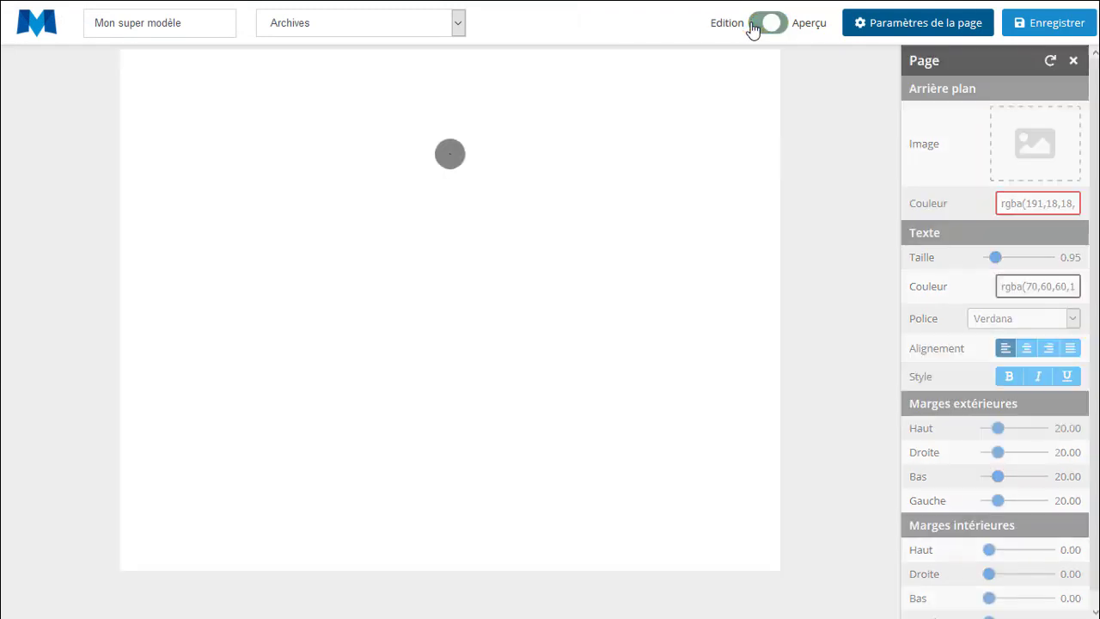
scroll(732, 94, down, 8)
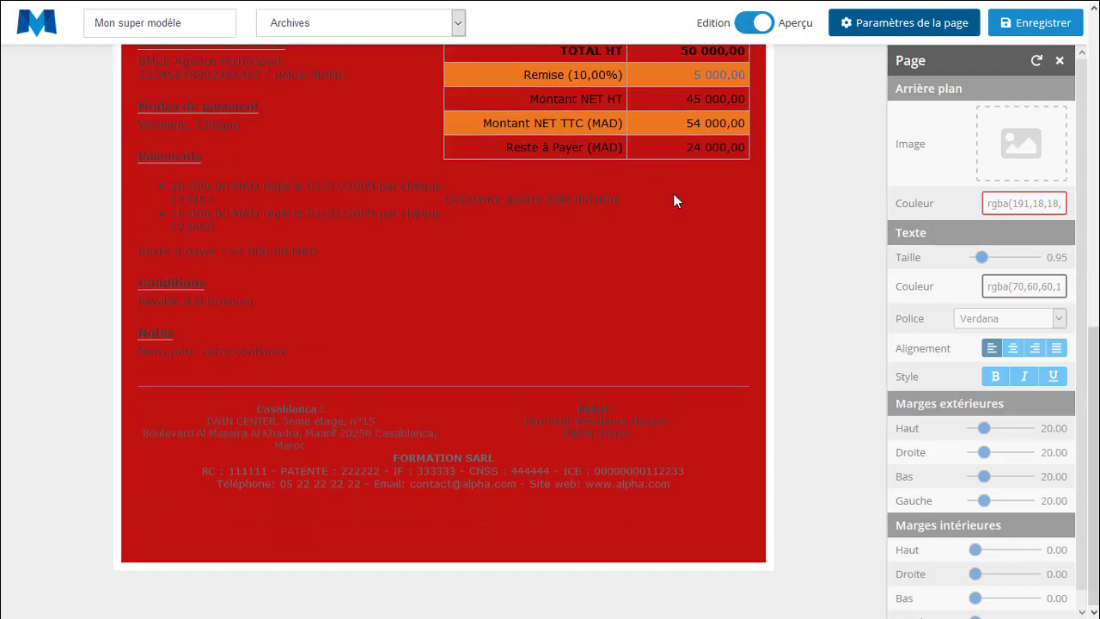
scroll(675, 201, up, 2)
scroll(676, 201, up, 6)
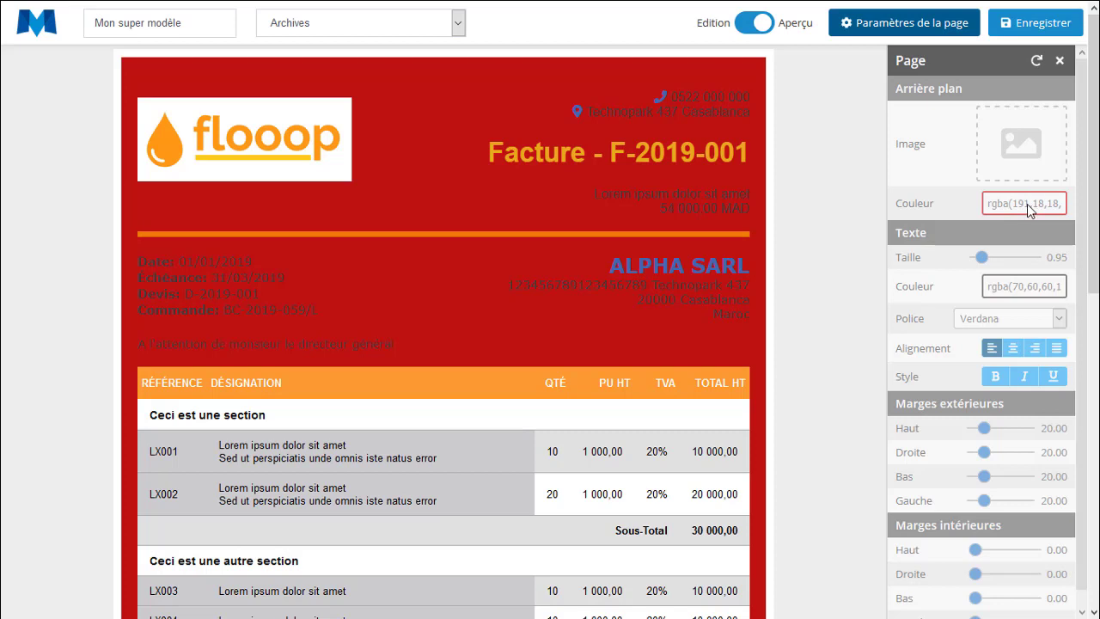
click(756, 26)
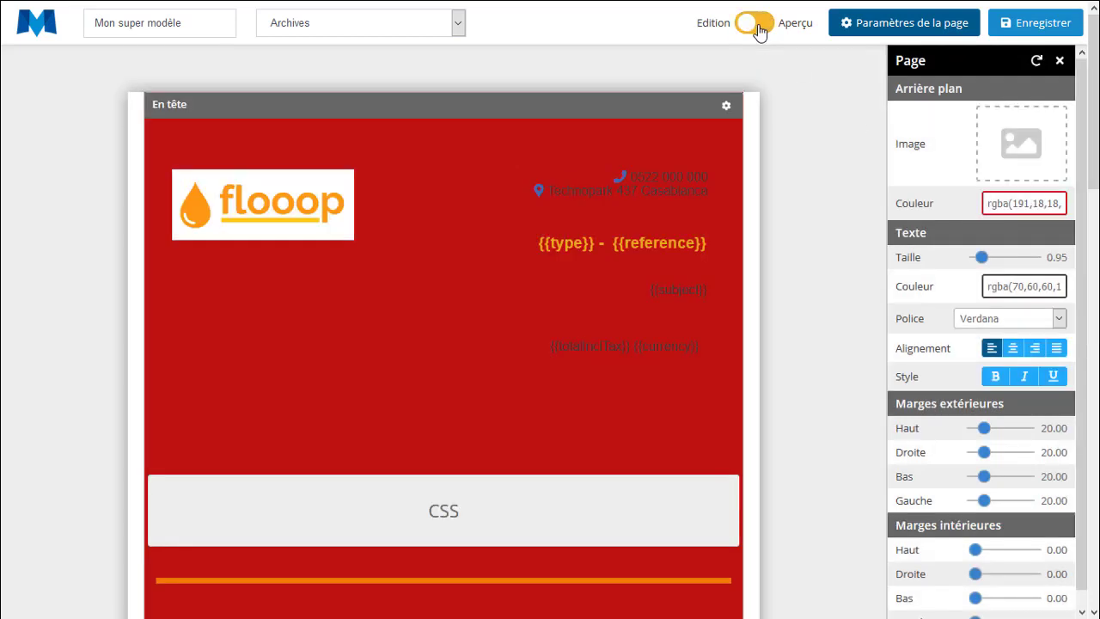
Set the page background colour back to white, look over the text and margin options, and close the page settings
click(1031, 203)
drag(964, 326, 951, 244)
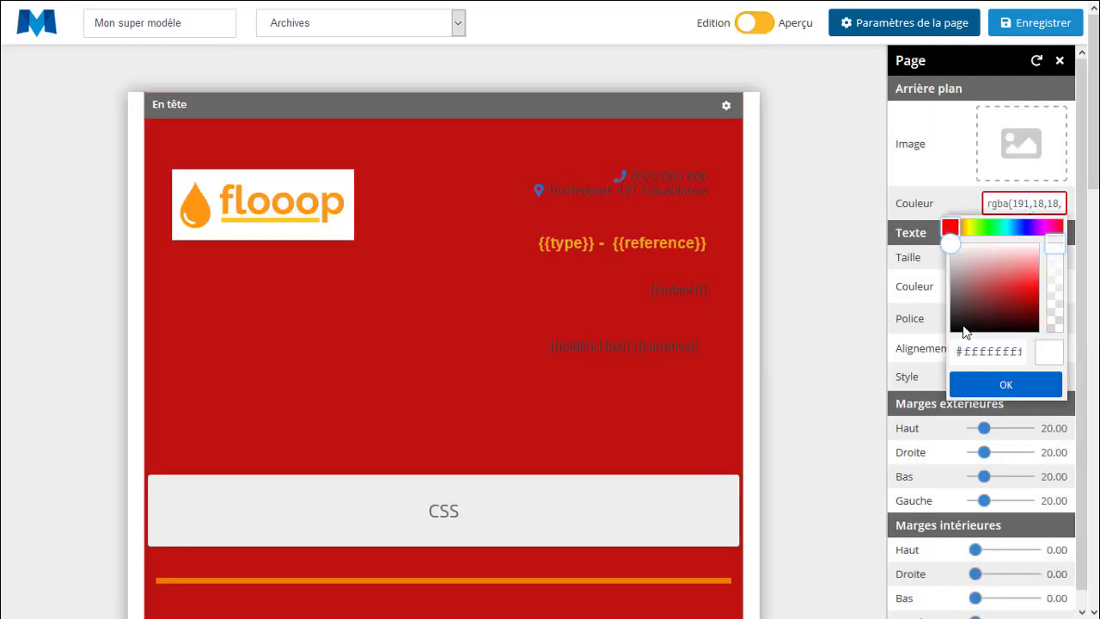
click(1005, 386)
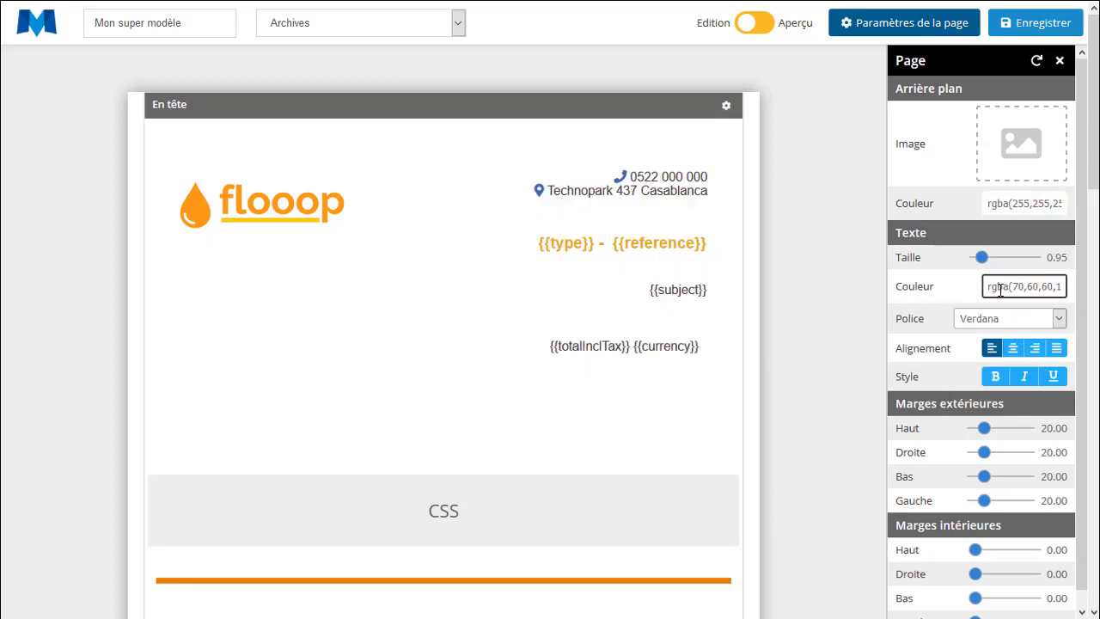
scroll(1013, 293, down, 1)
scroll(999, 326, down, 3)
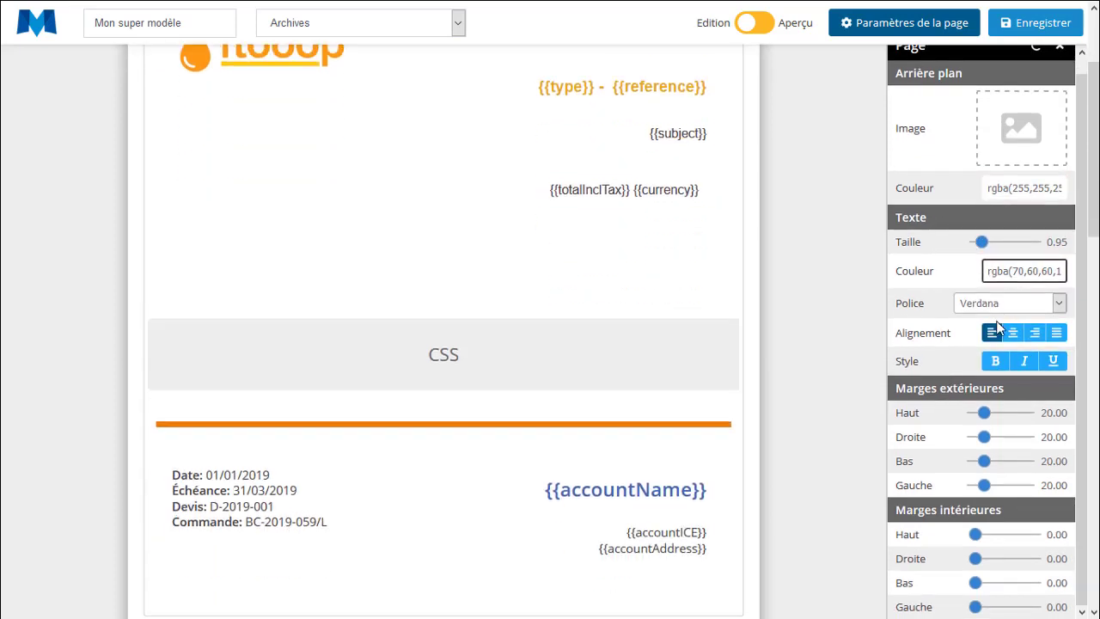
scroll(970, 480, down, 4)
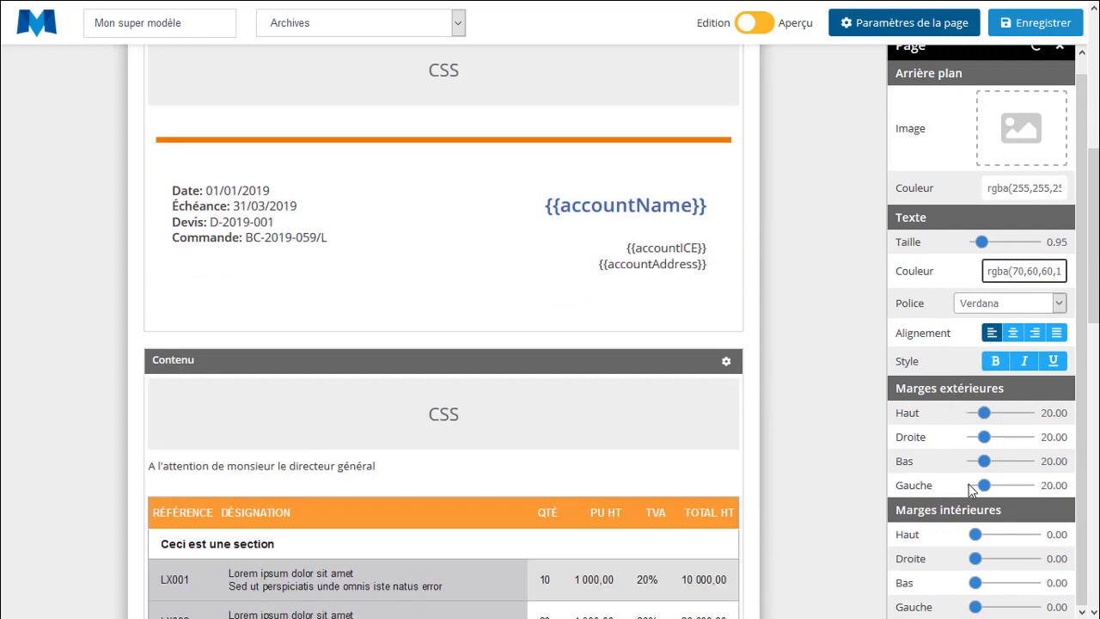
drag(1095, 331, 1096, 156)
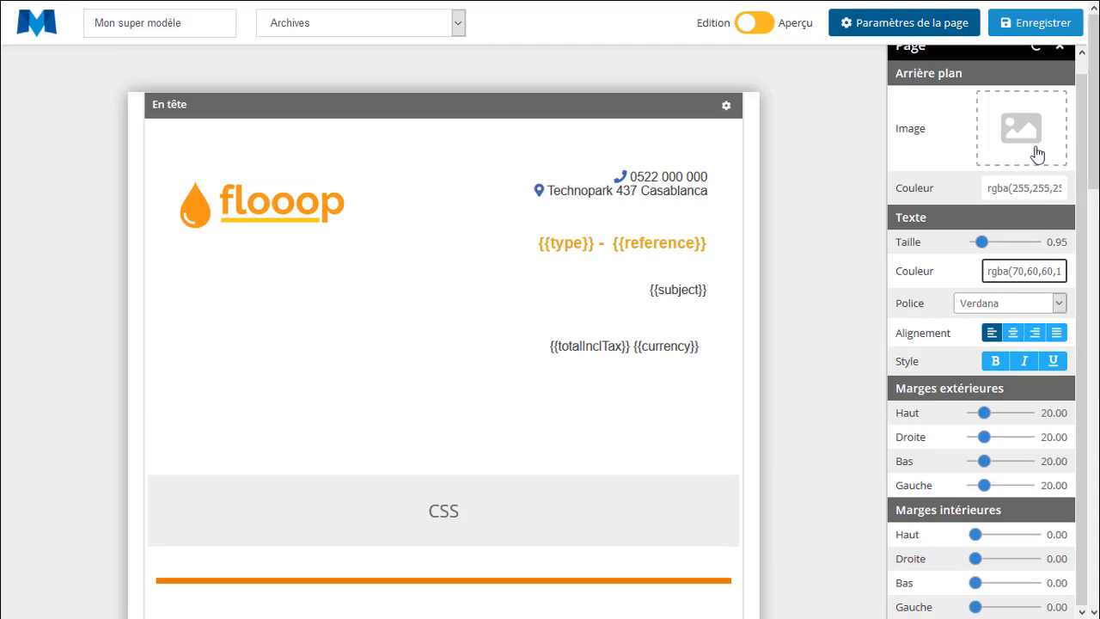
click(849, 65)
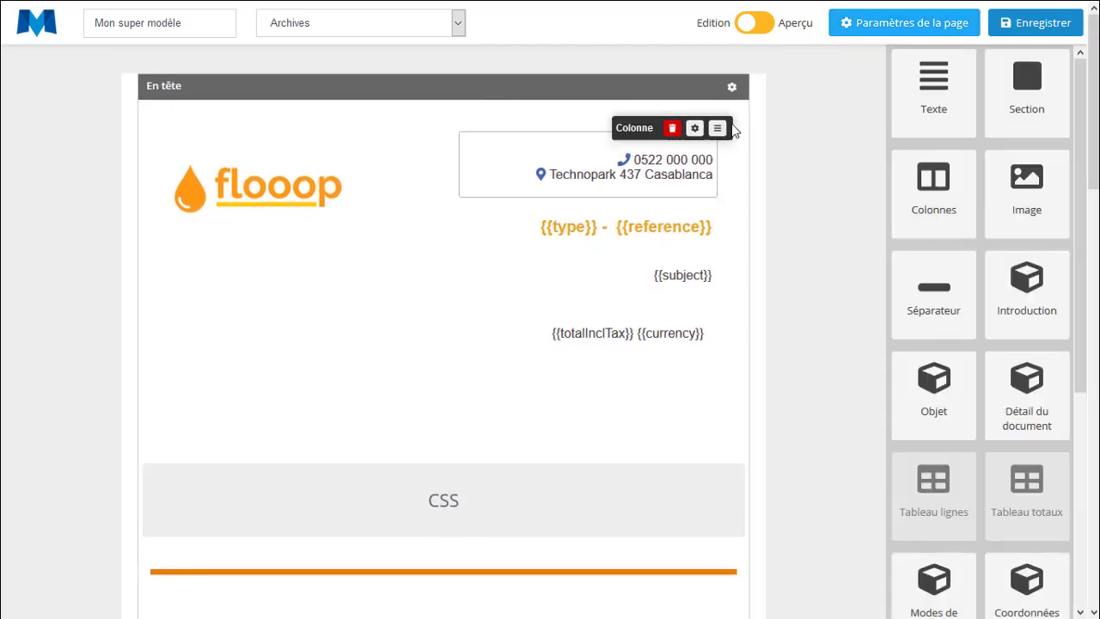
Set the bottom outer margin of the En tête section to 25 and close its settings
click(731, 88)
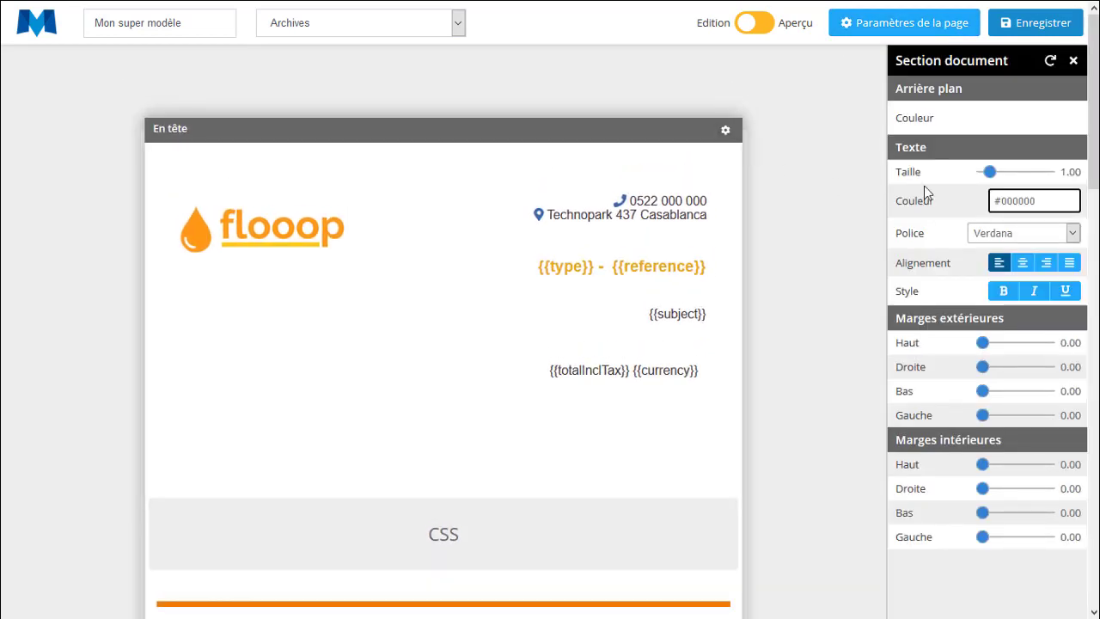
scroll(533, 245, down, 5)
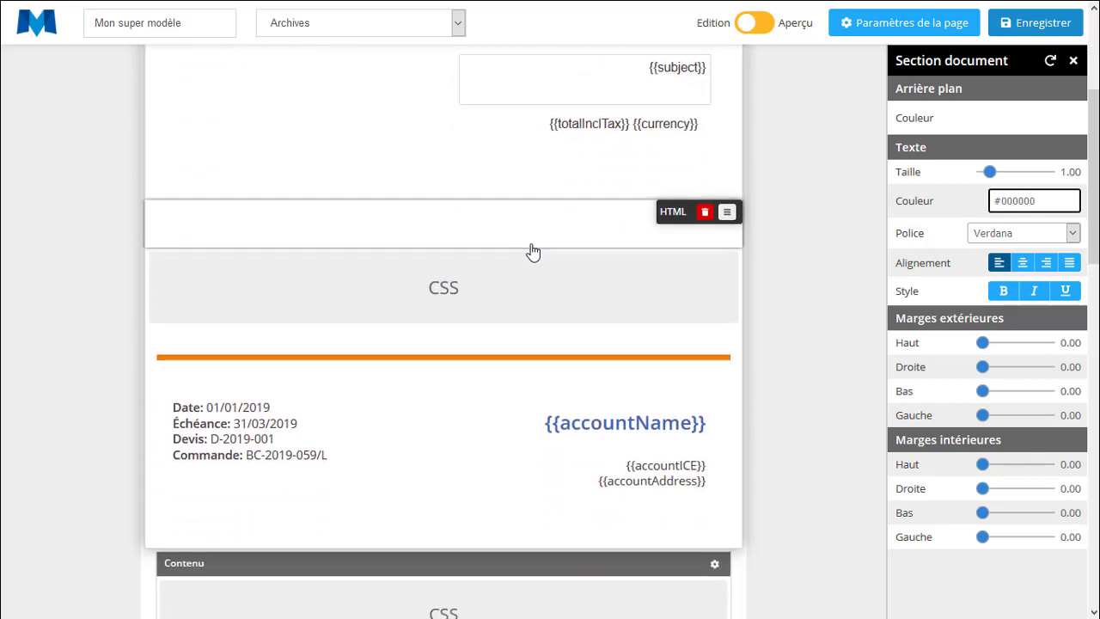
scroll(532, 250, down, 2)
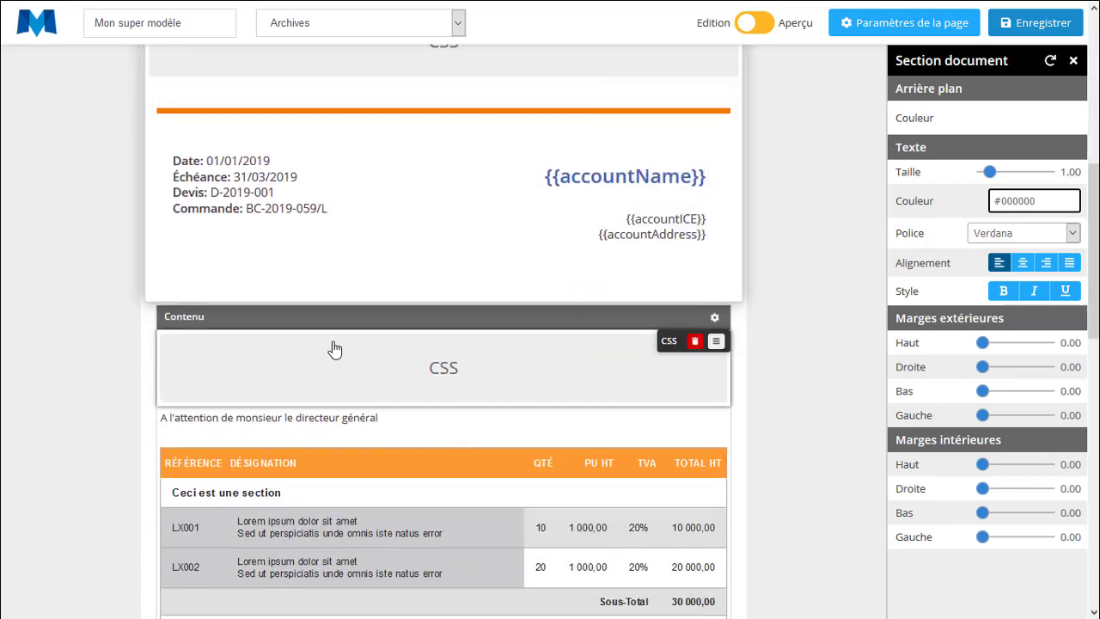
drag(984, 400, 992, 404)
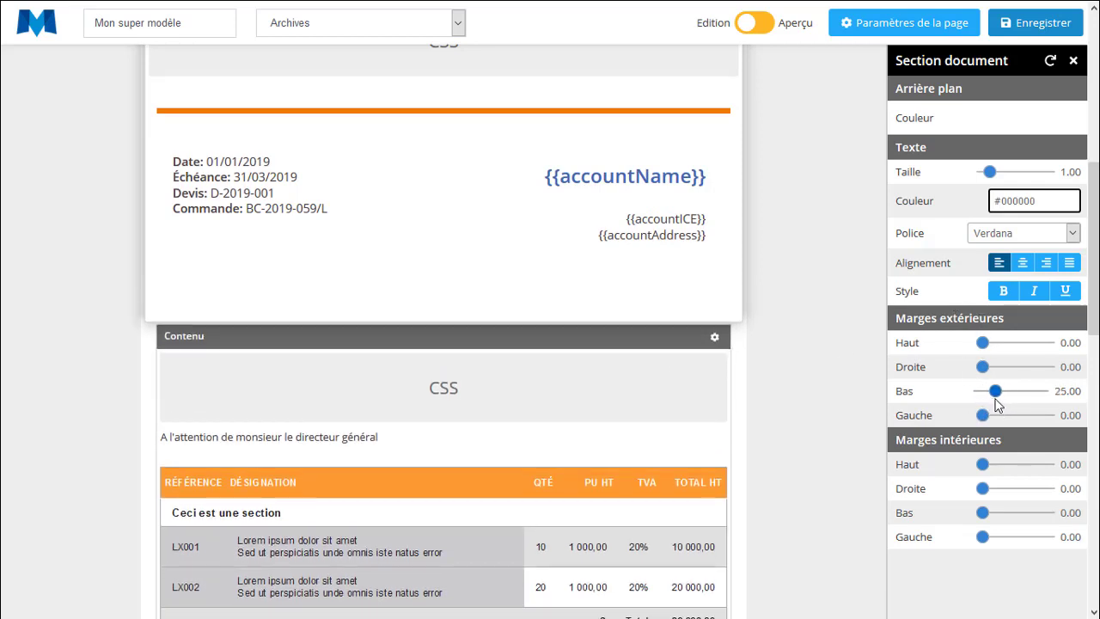
click(834, 387)
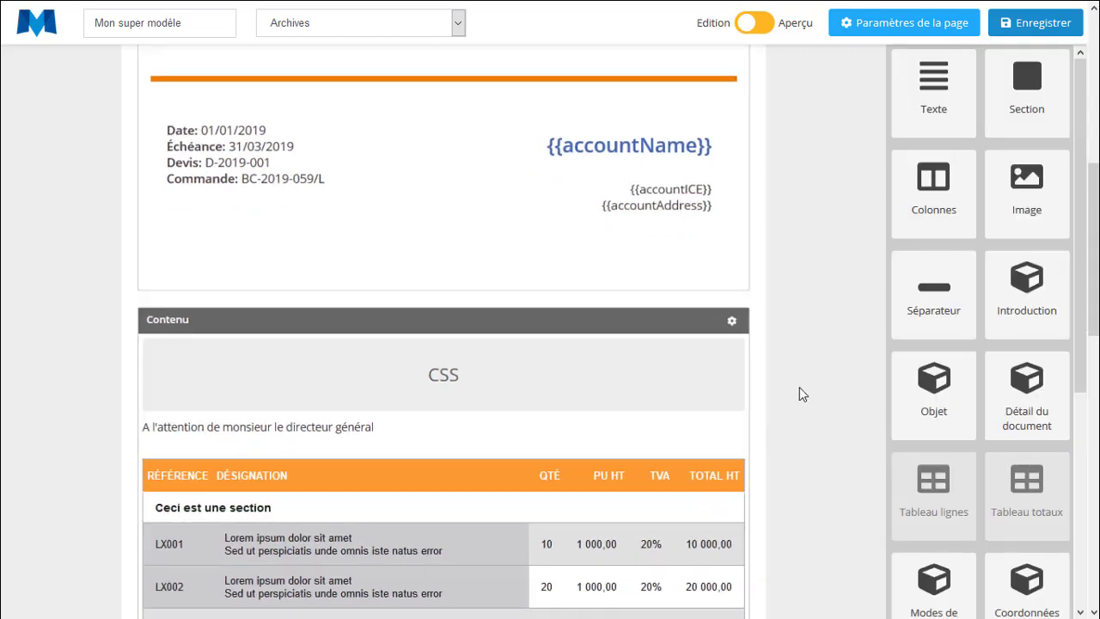
Look at the Contenu section's settings, try Courier on the Pied de page section and settle on Arial as its font
click(735, 324)
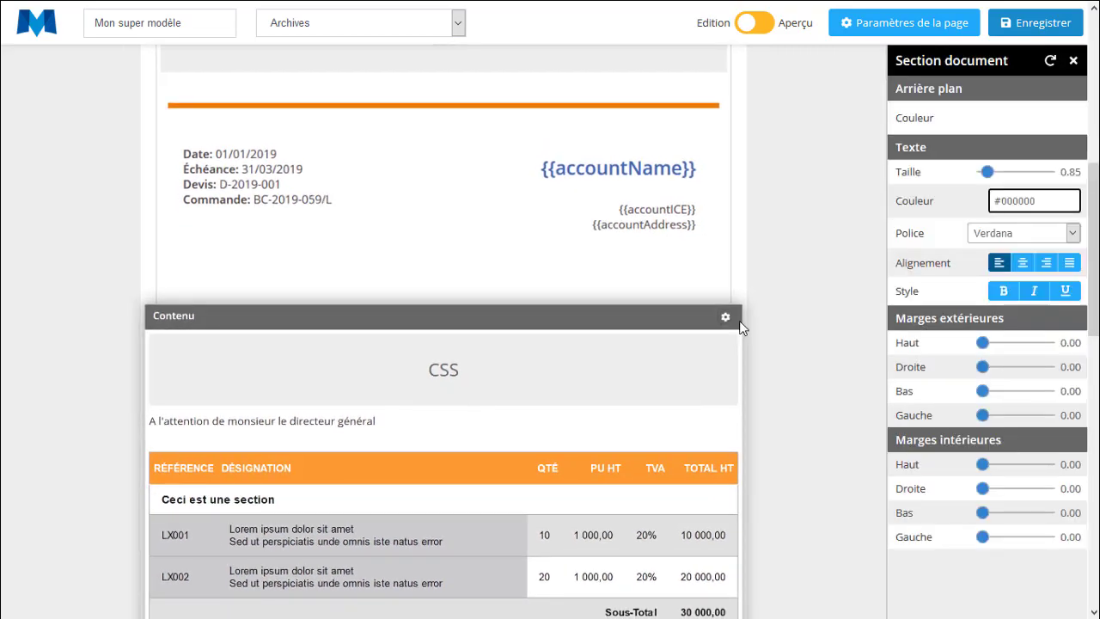
scroll(748, 319, down, 10)
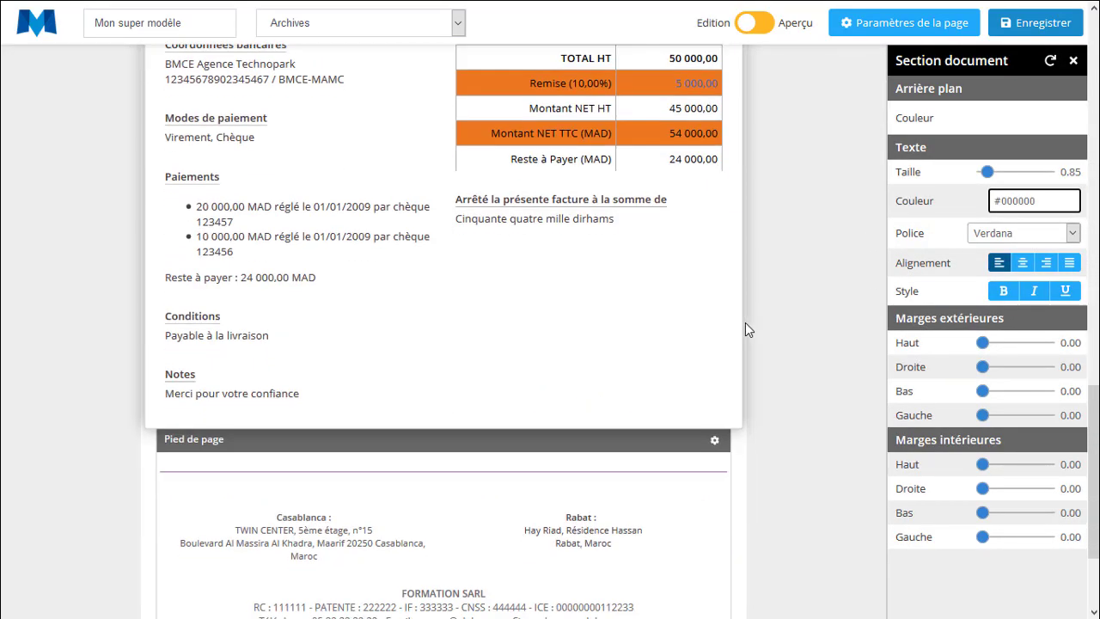
click(714, 284)
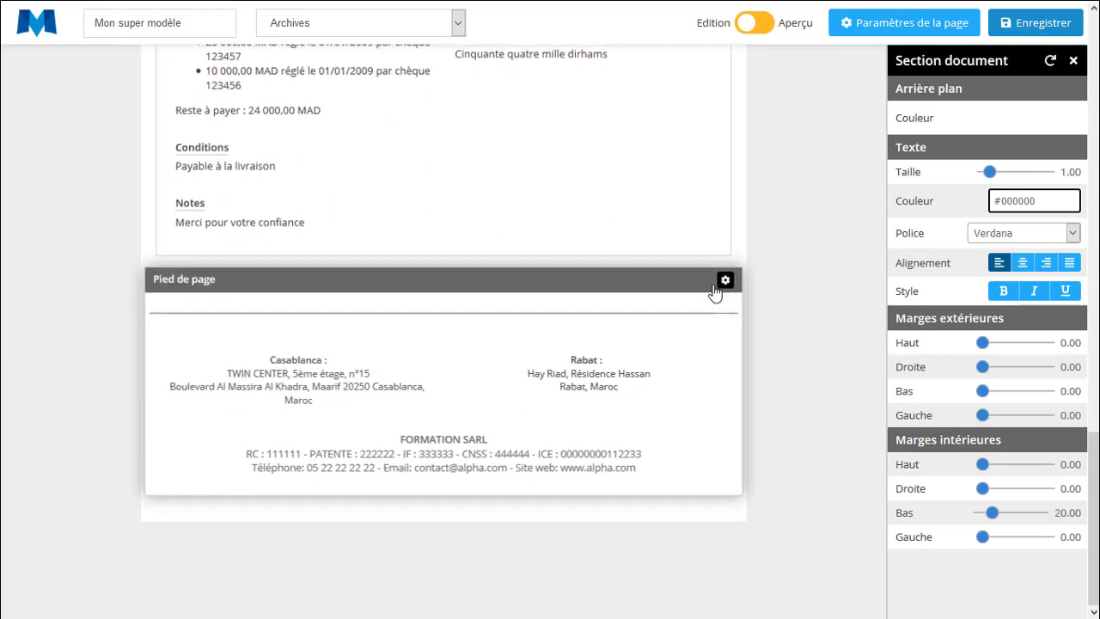
click(1031, 233)
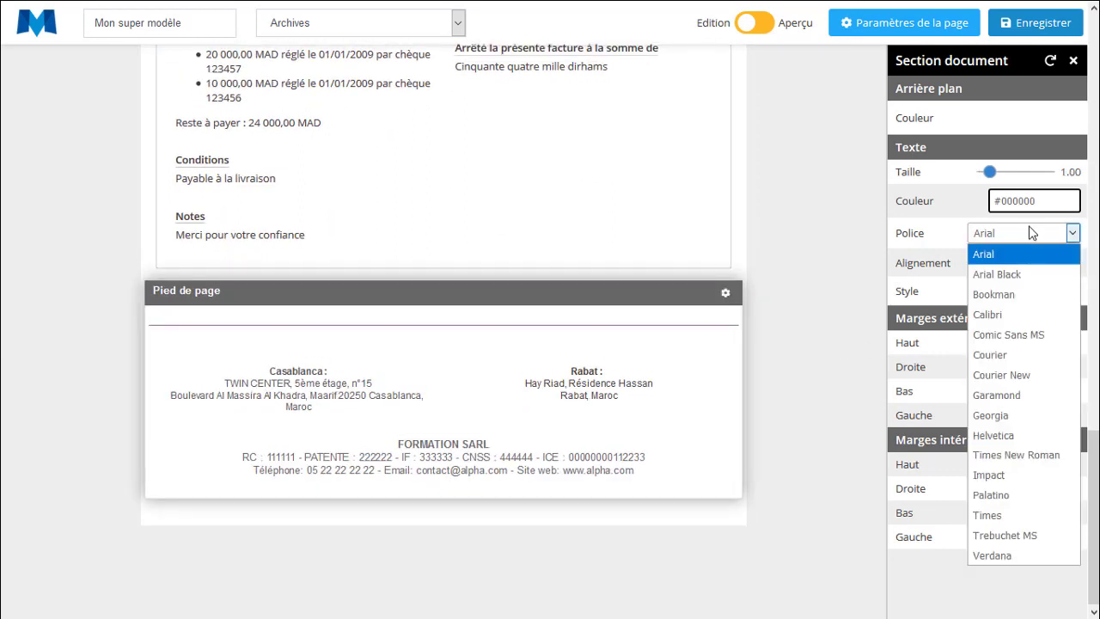
click(1002, 356)
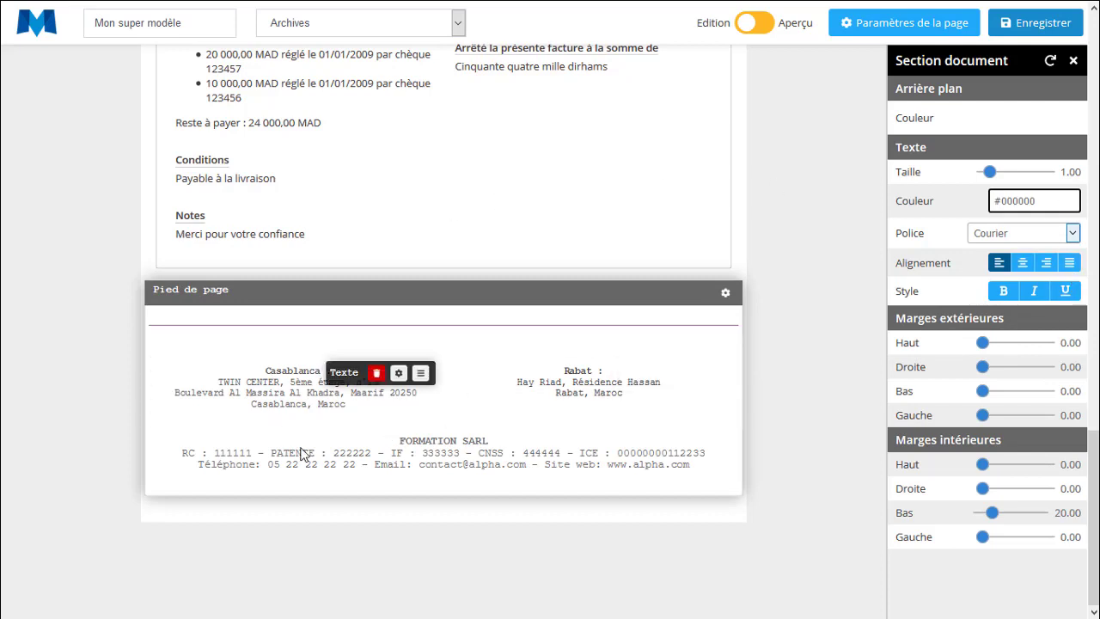
click(1003, 235)
click(1003, 249)
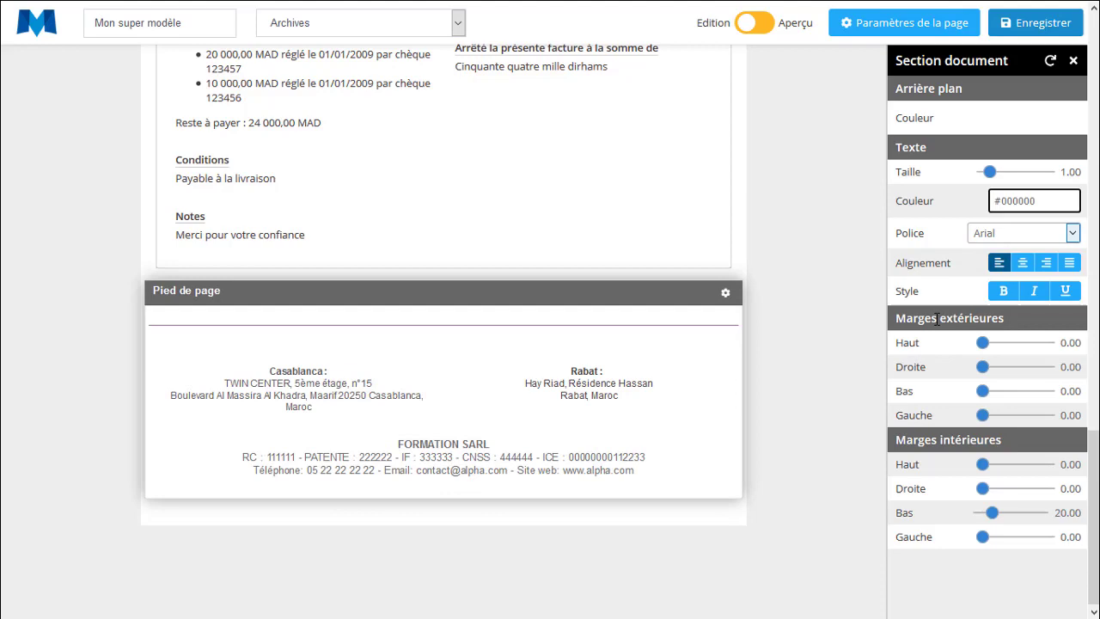
click(857, 378)
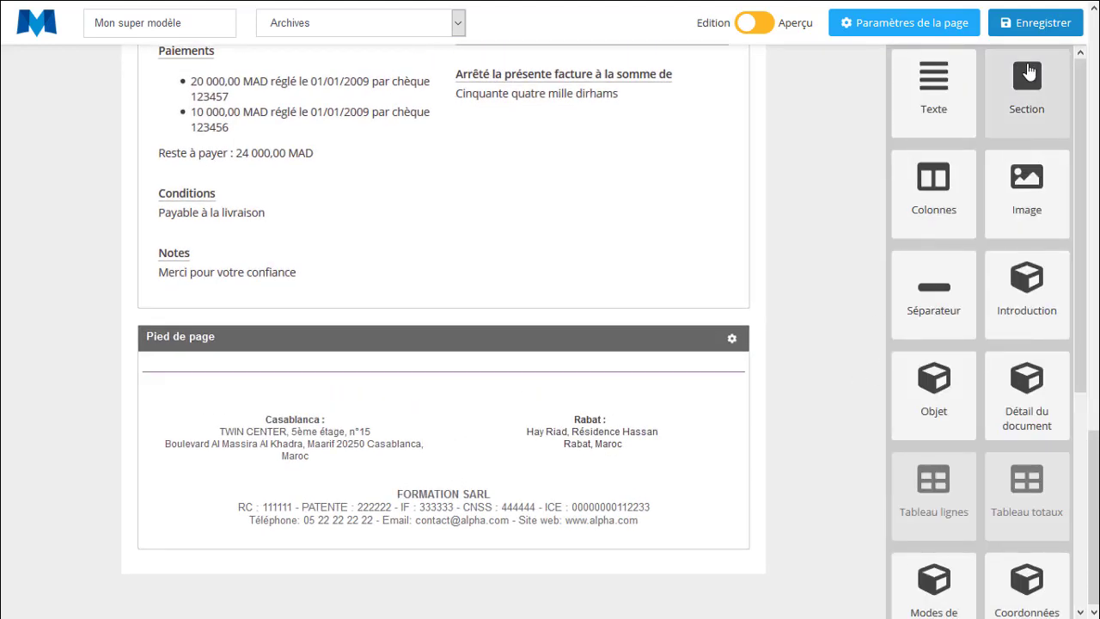
Save the template, acknowledge the update and return to the list of document models
click(1036, 22)
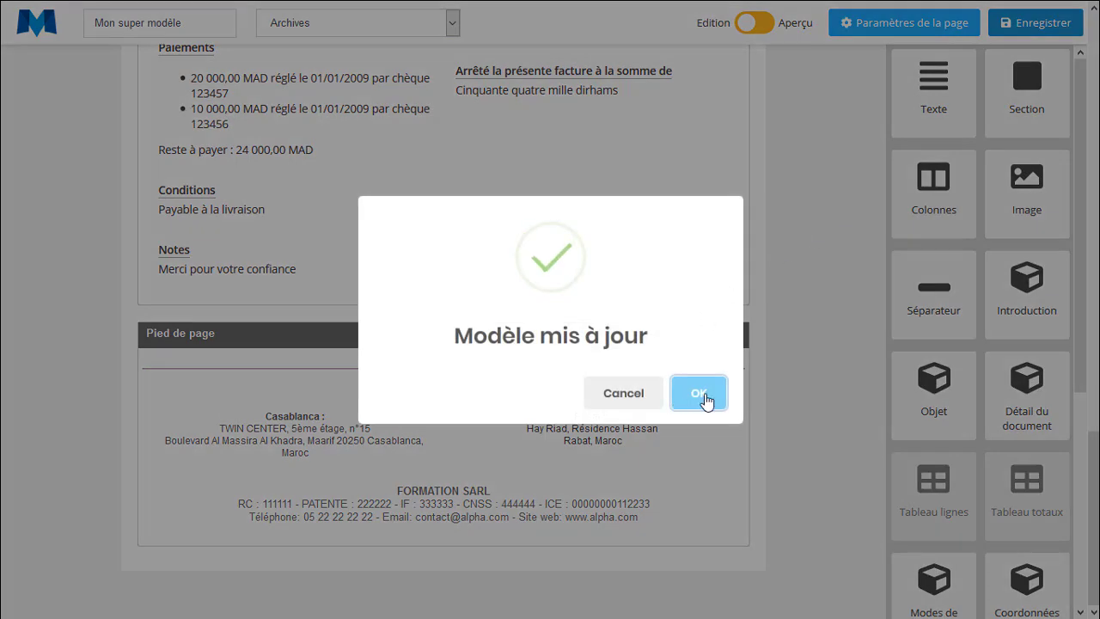
click(702, 398)
scroll(782, 245, up, 4)
scroll(782, 245, up, 10)
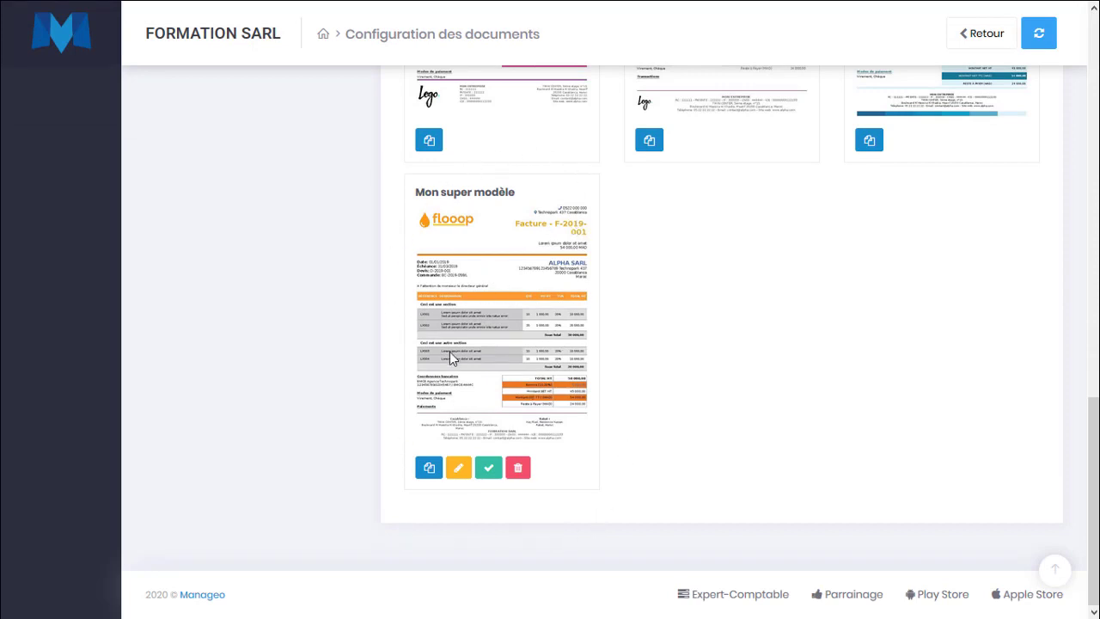
Select Mon super modèle as the default document model and switch the default to Modèle 1
click(489, 468)
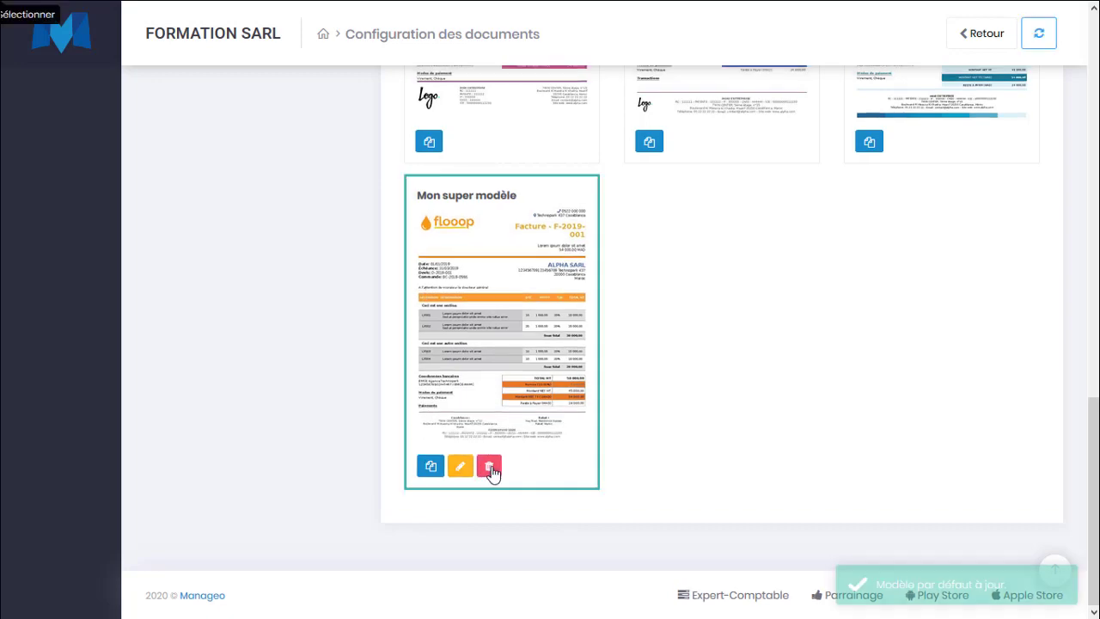
scroll(498, 318, up, 10)
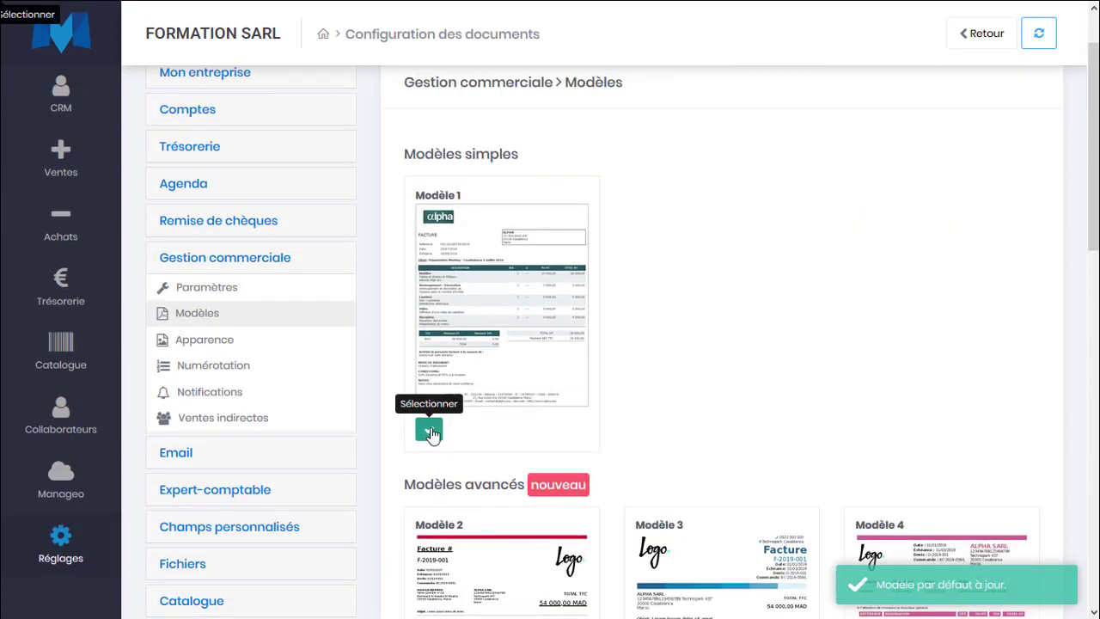
click(429, 432)
Select Mon super modèle, the custom template at the end of the list, as the default document model
scroll(487, 310, down, 5)
scroll(483, 314, down, 2)
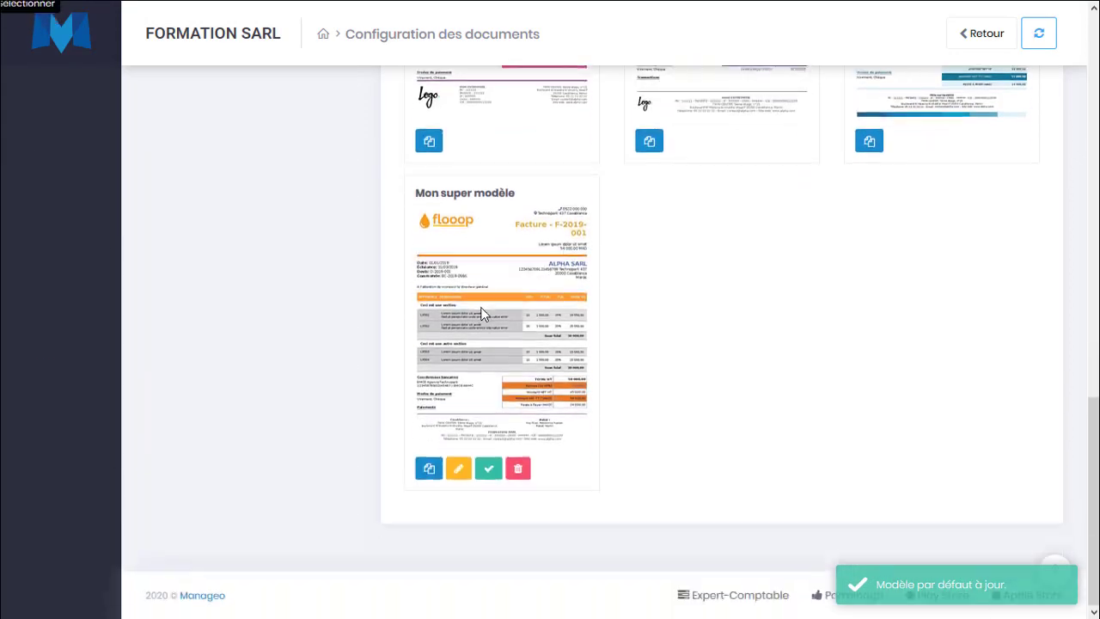
click(489, 469)
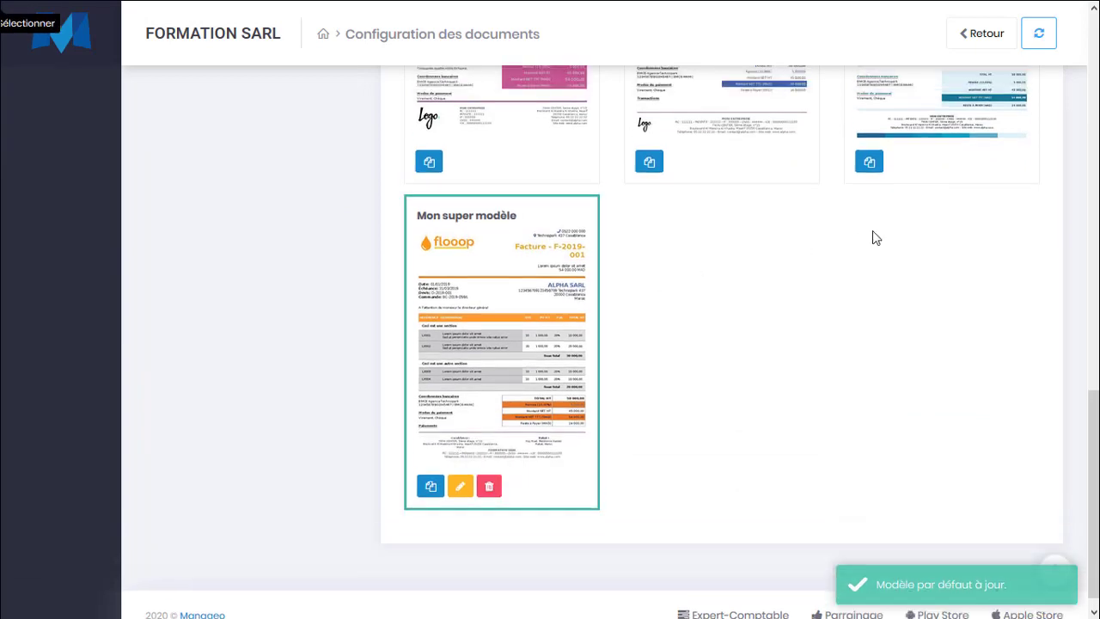
Try to duplicate the Mon super modèle template under the name Mon super modèle 2
scroll(651, 312, up, 2)
scroll(491, 417, down, 2)
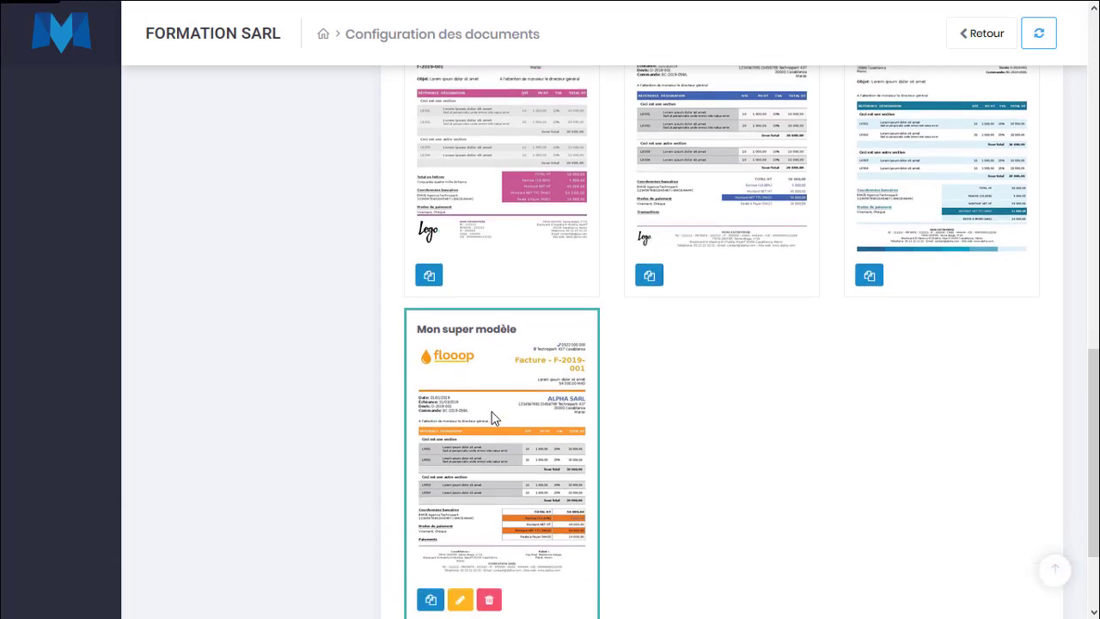
click(431, 466)
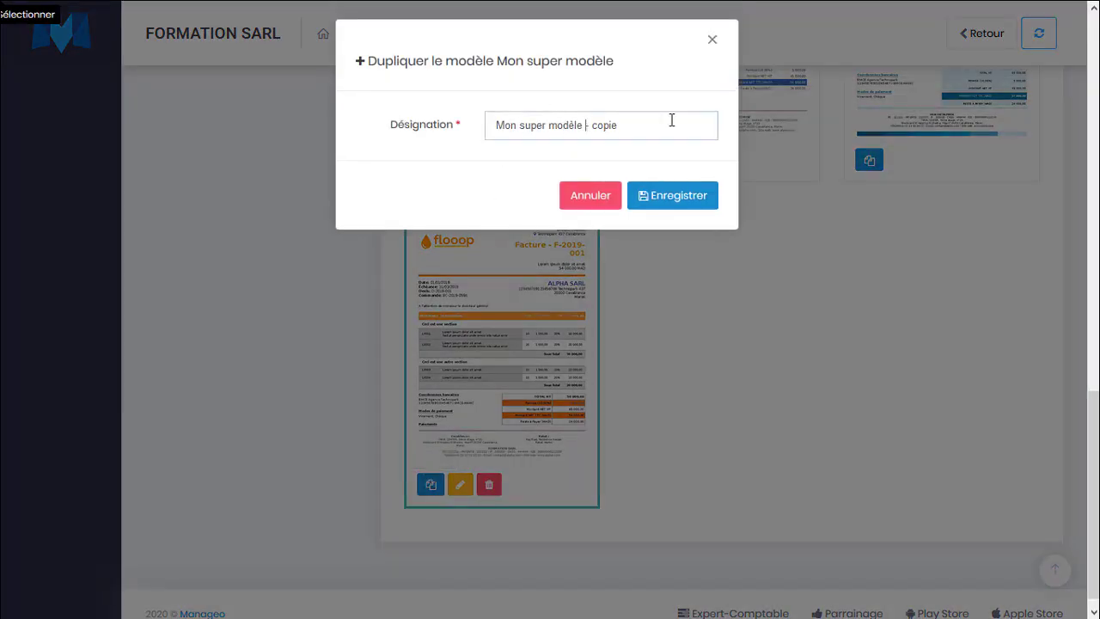
drag(672, 121, 733, 120)
text(2)
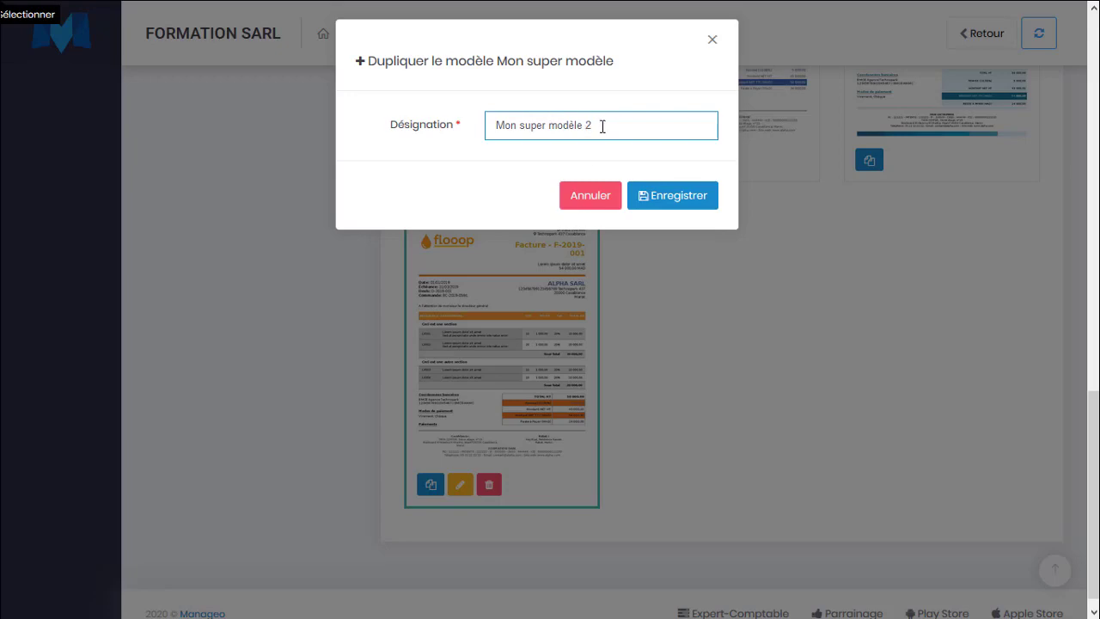
click(580, 203)
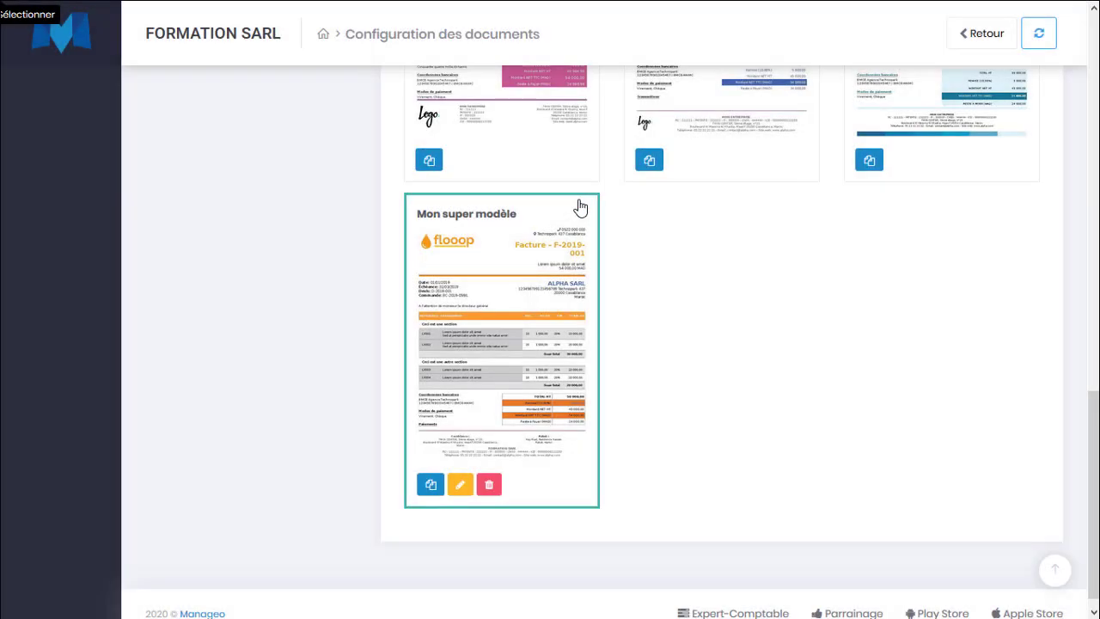
Open Client 7's validated quote from the sales quotes list and look at its document display options
scroll(580, 207, up, 12)
mouse_move(65, 269)
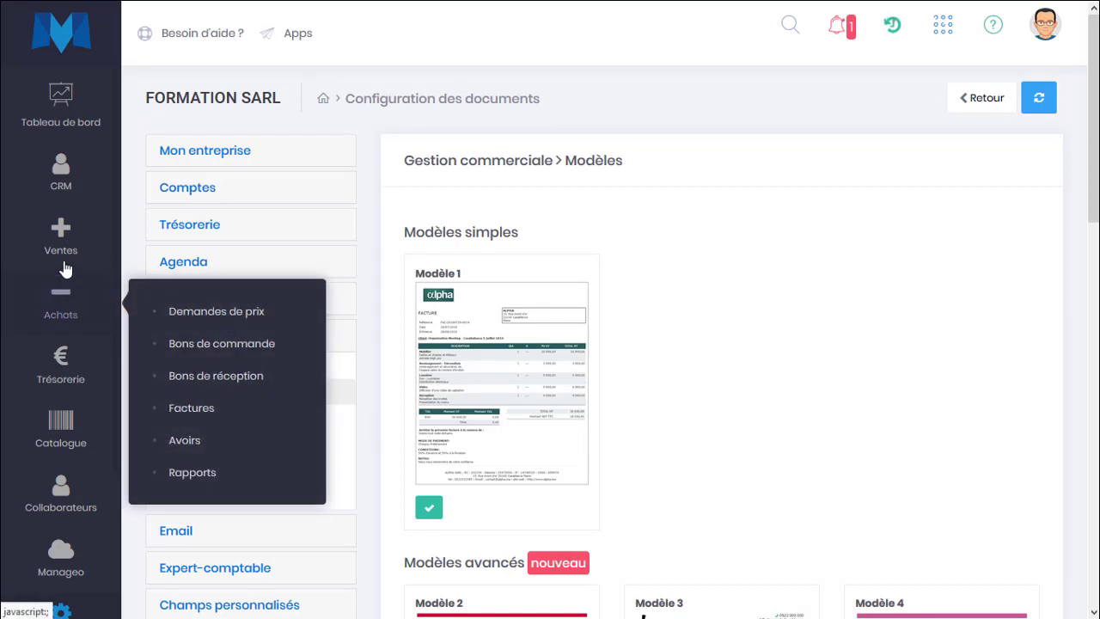
click(179, 260)
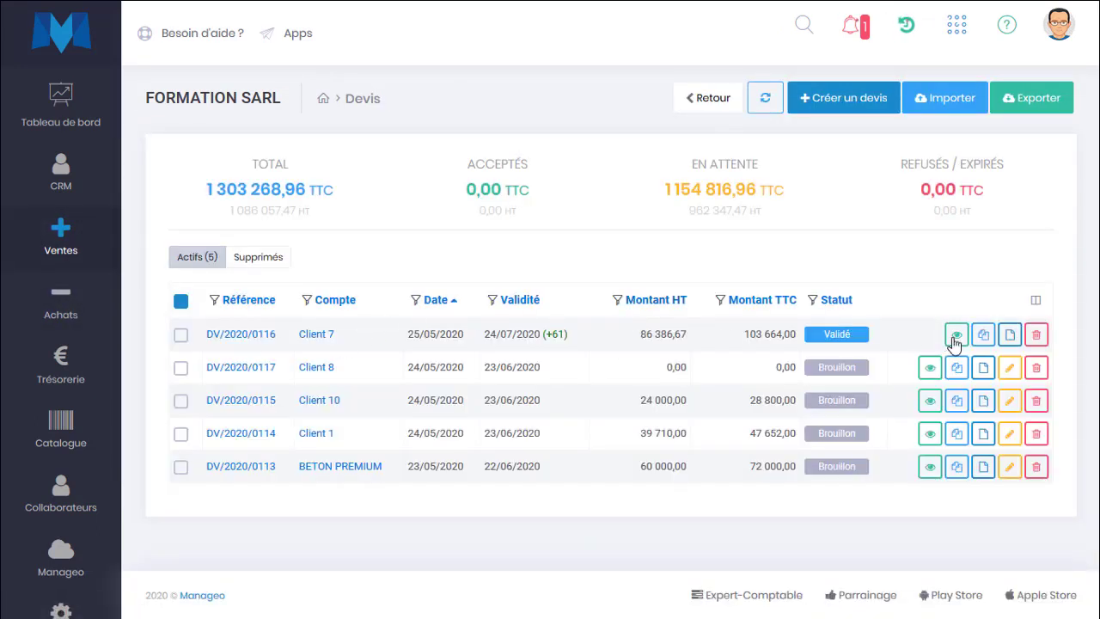
click(956, 336)
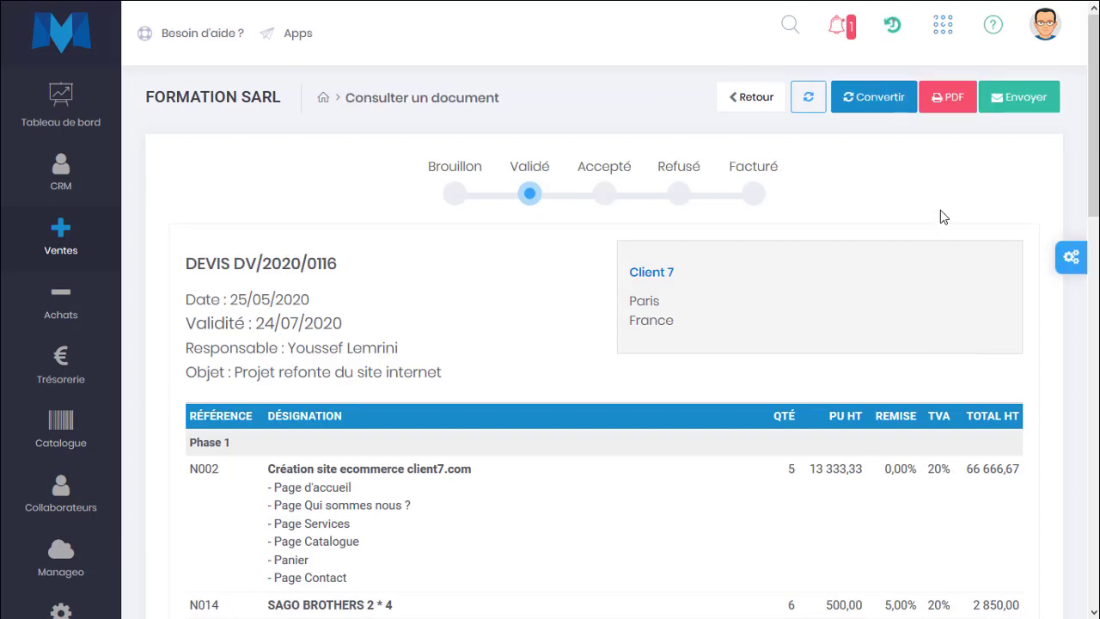
click(1071, 257)
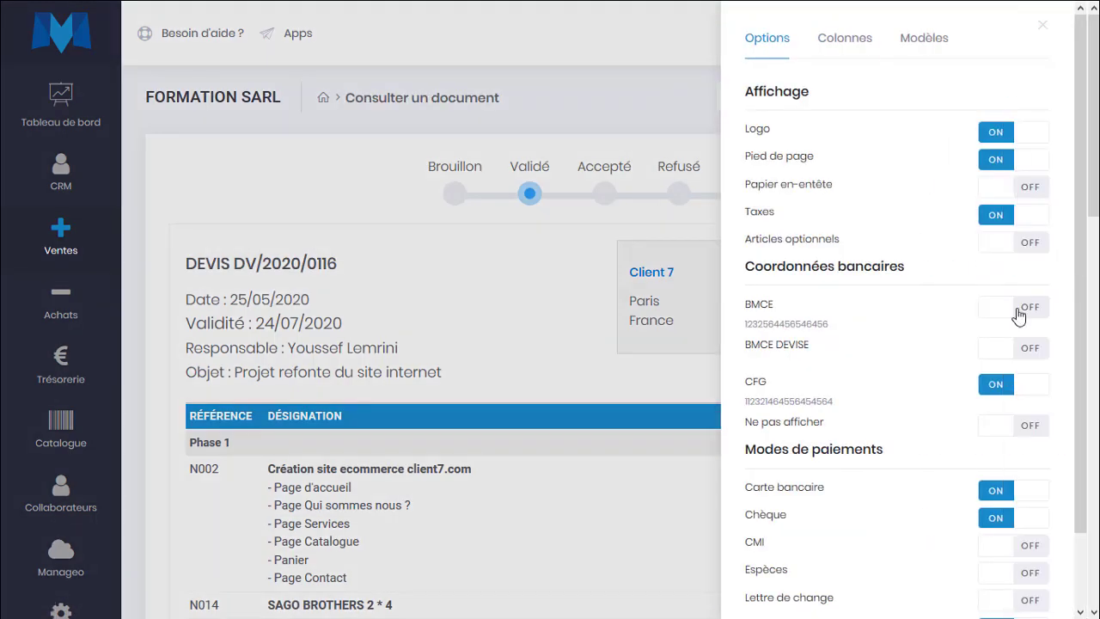
click(669, 148)
Open the quote's PDF preview full screen, close the old Mon super modèle preview tab and look through the document
click(946, 93)
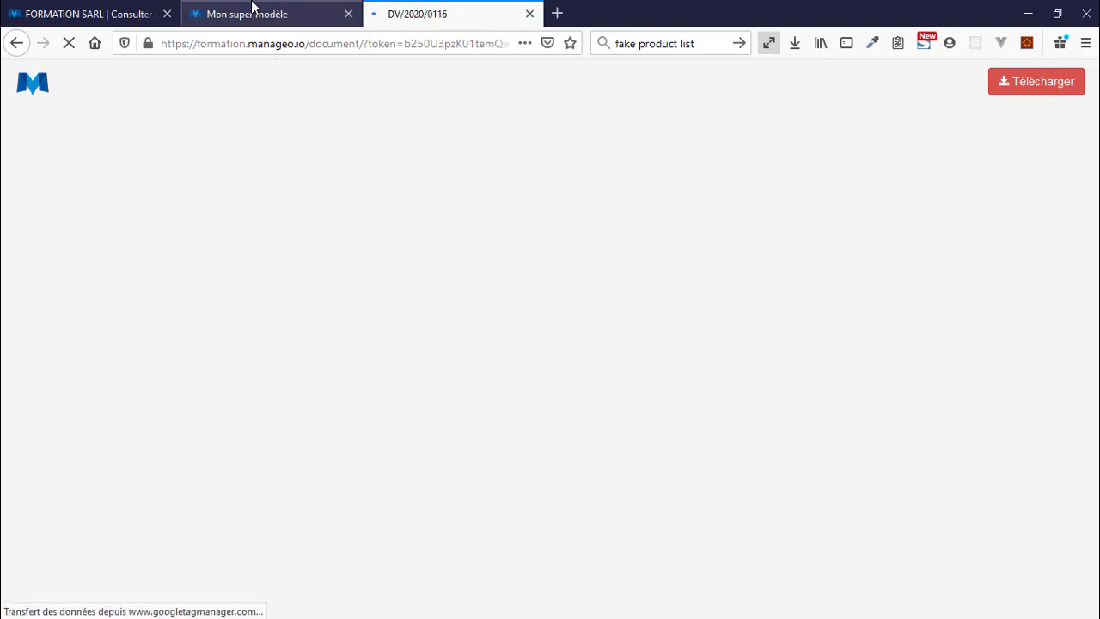
middle_click(253, 7)
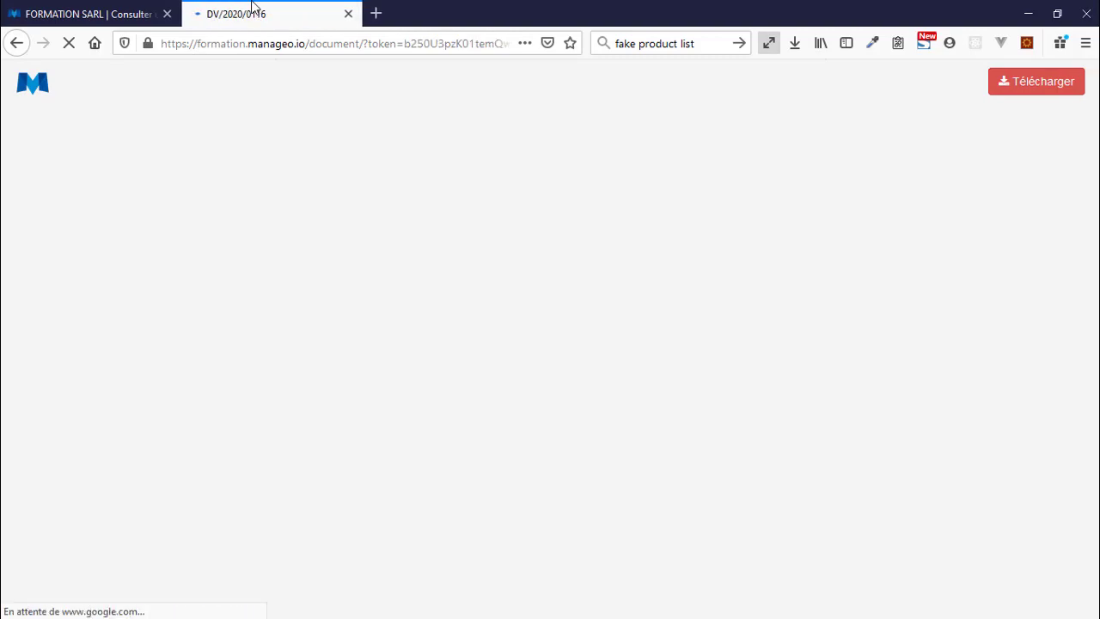
key(F11)
scroll(341, 320, down, 12)
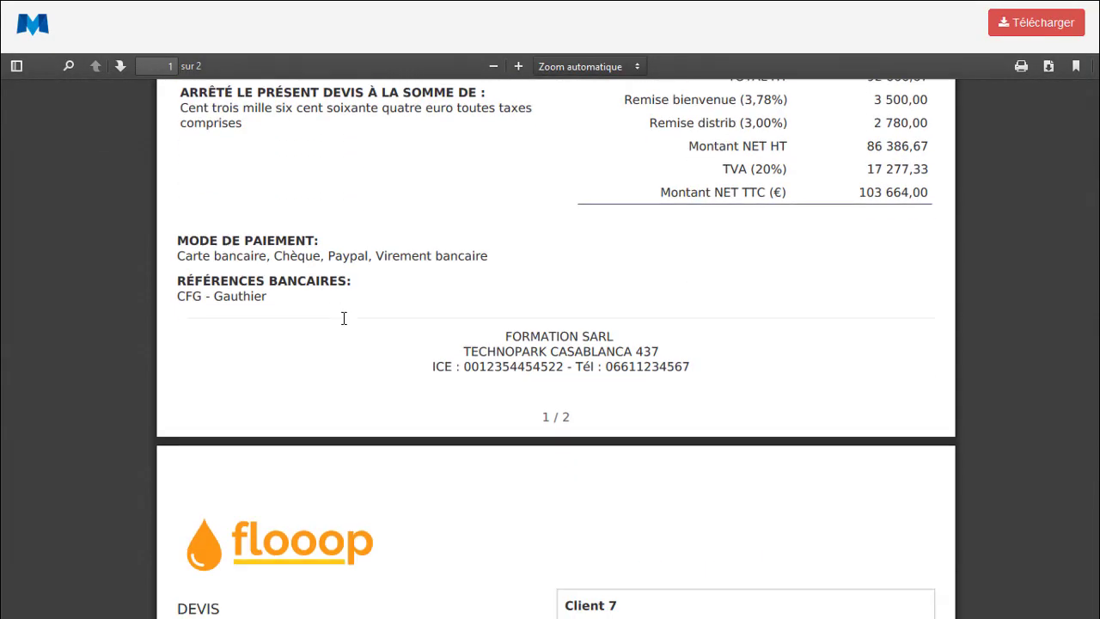
scroll(346, 325, up, 12)
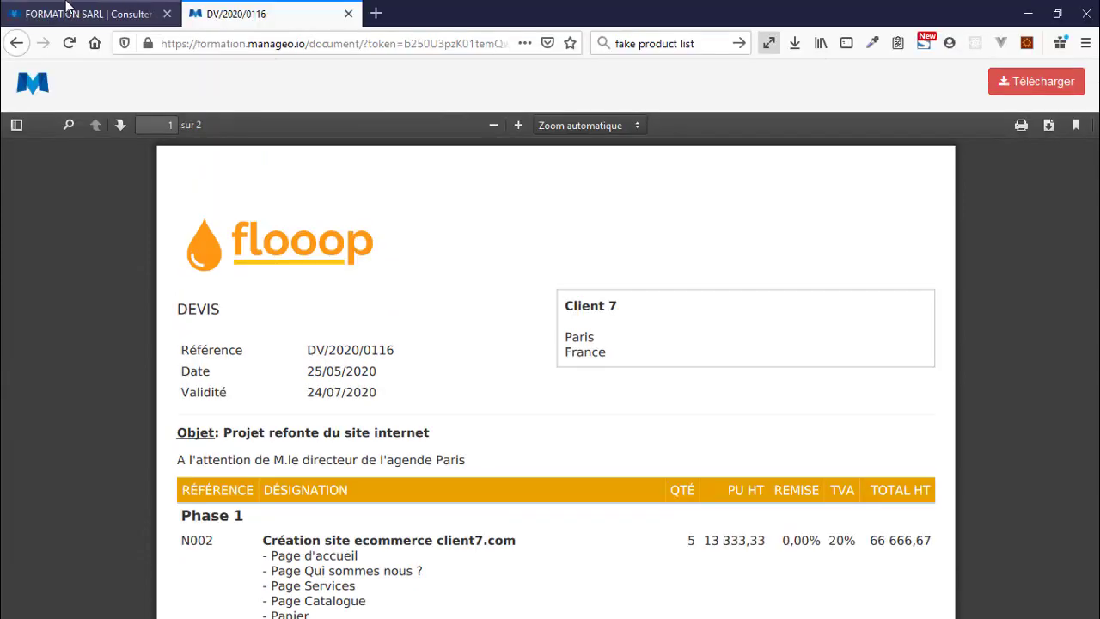
Switch the Client 7 quote's document model to Mon super modèle in its settings
click(67, 8)
click(1072, 262)
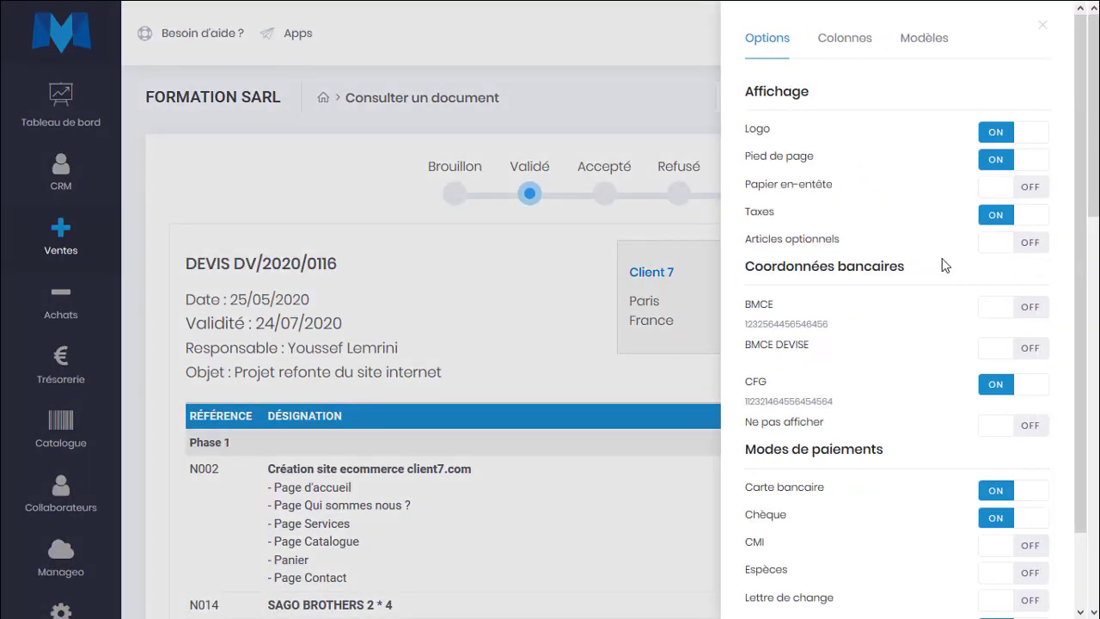
click(913, 47)
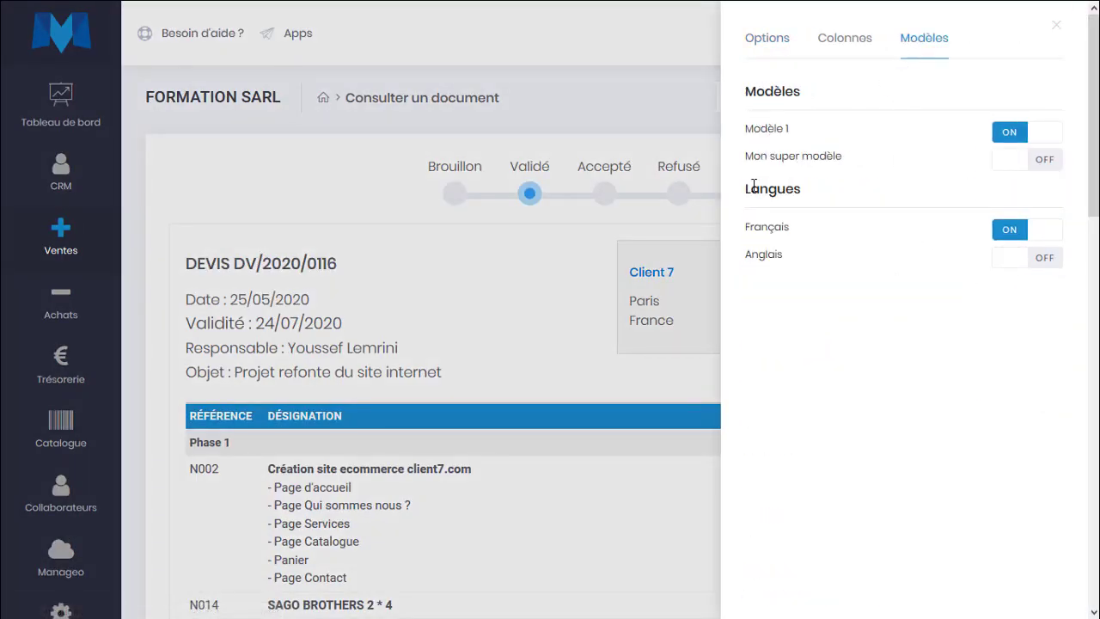
drag(747, 160, 887, 167)
click(1047, 161)
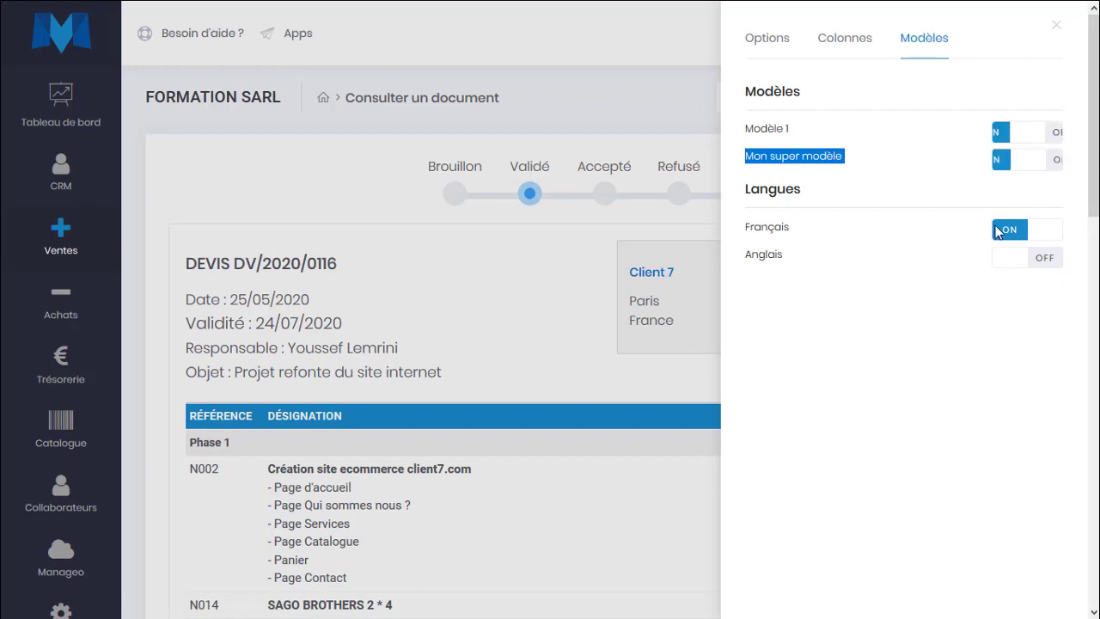
click(874, 329)
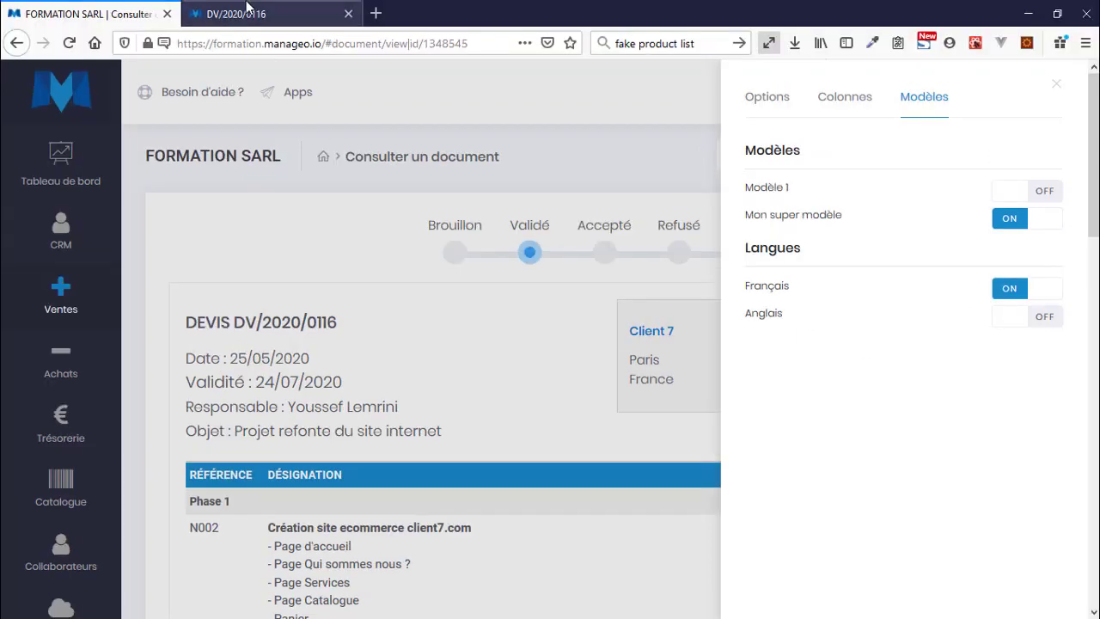
Return to the quote's PDF preview and reload it with the chosen model
click(236, 14)
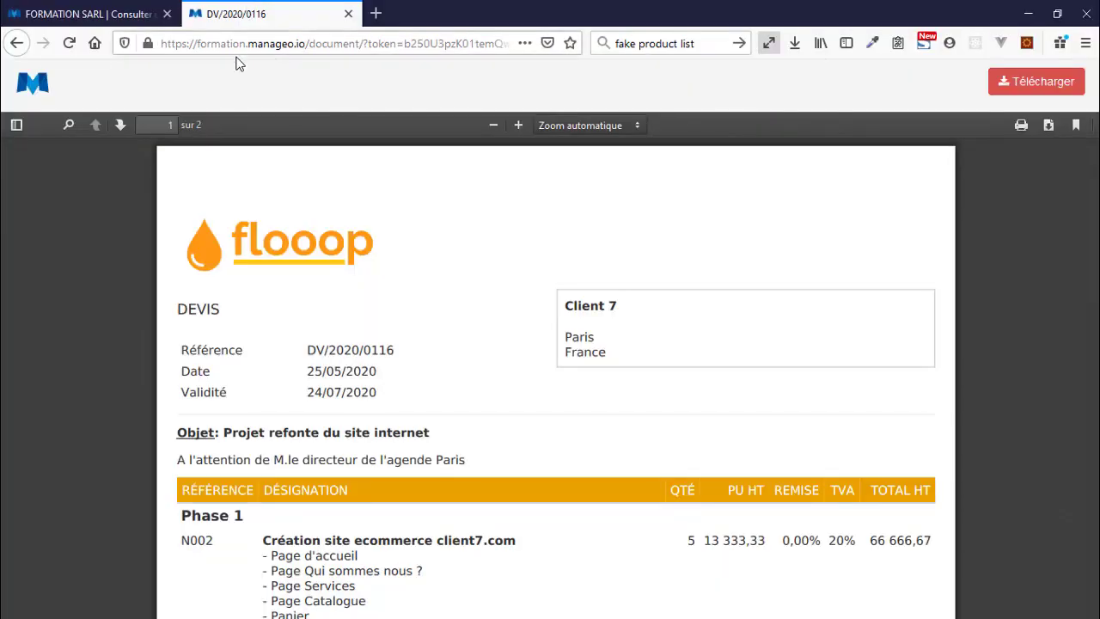
click(238, 42)
key(Return)
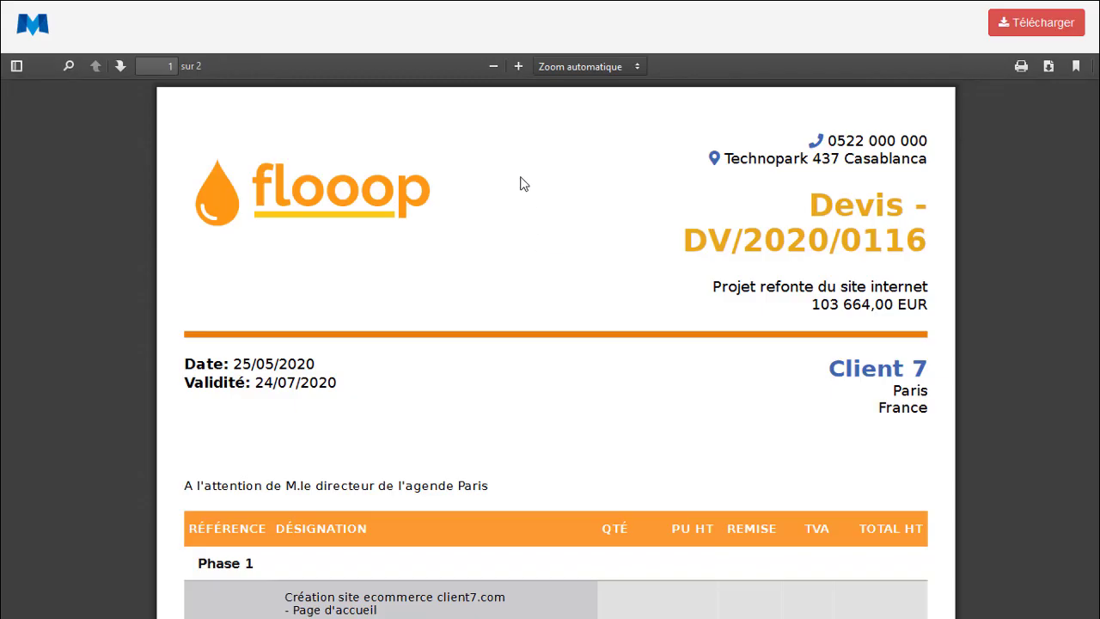
Examine the header, item table, totals and footer on both pages of the quote's PDF, and close the preview
scroll(463, 315, down, 5)
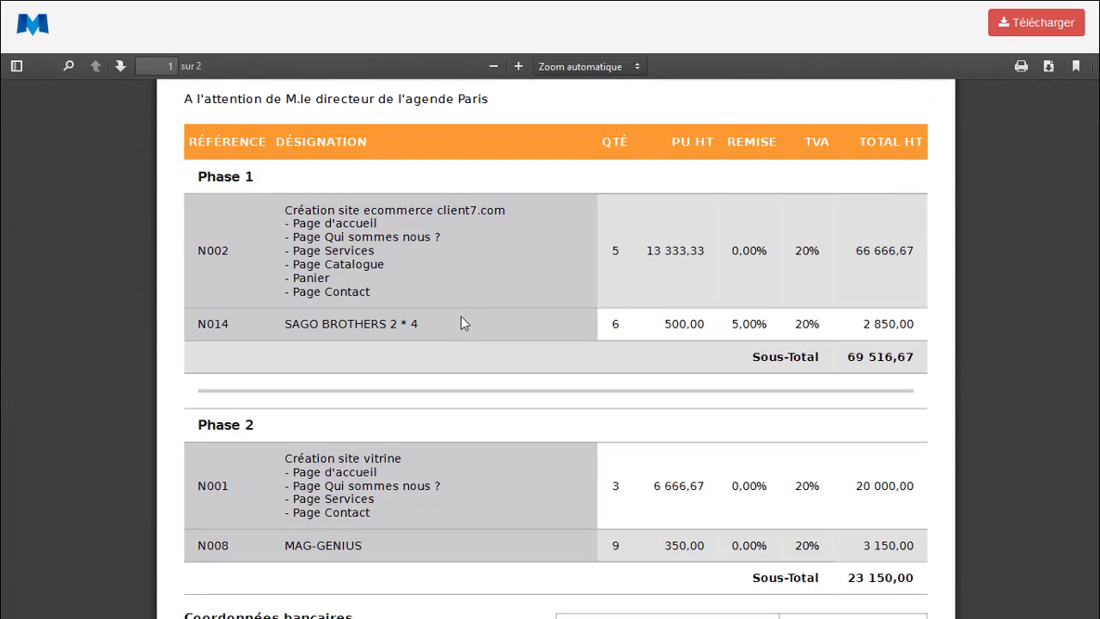
scroll(461, 323, down, 5)
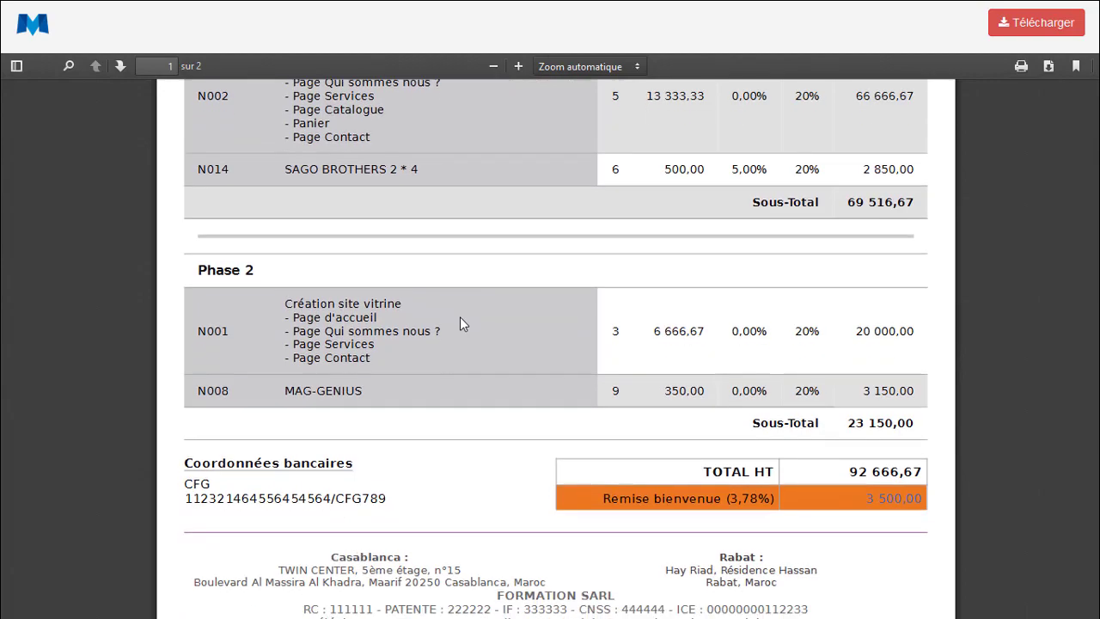
scroll(460, 324, down, 7)
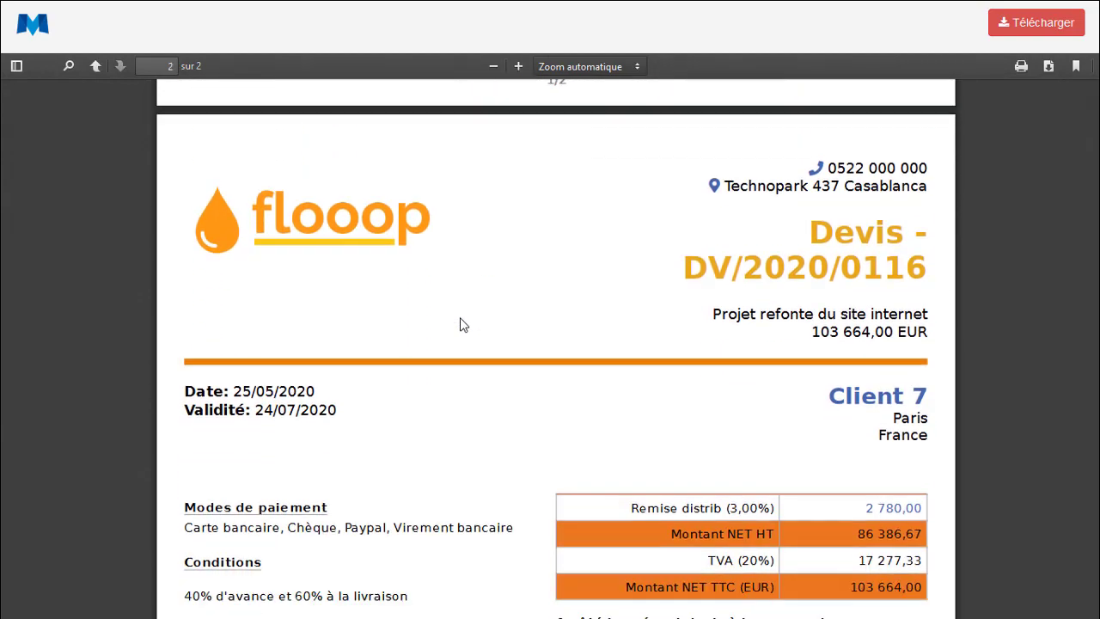
scroll(461, 324, up, 1)
scroll(856, 407, down, 3)
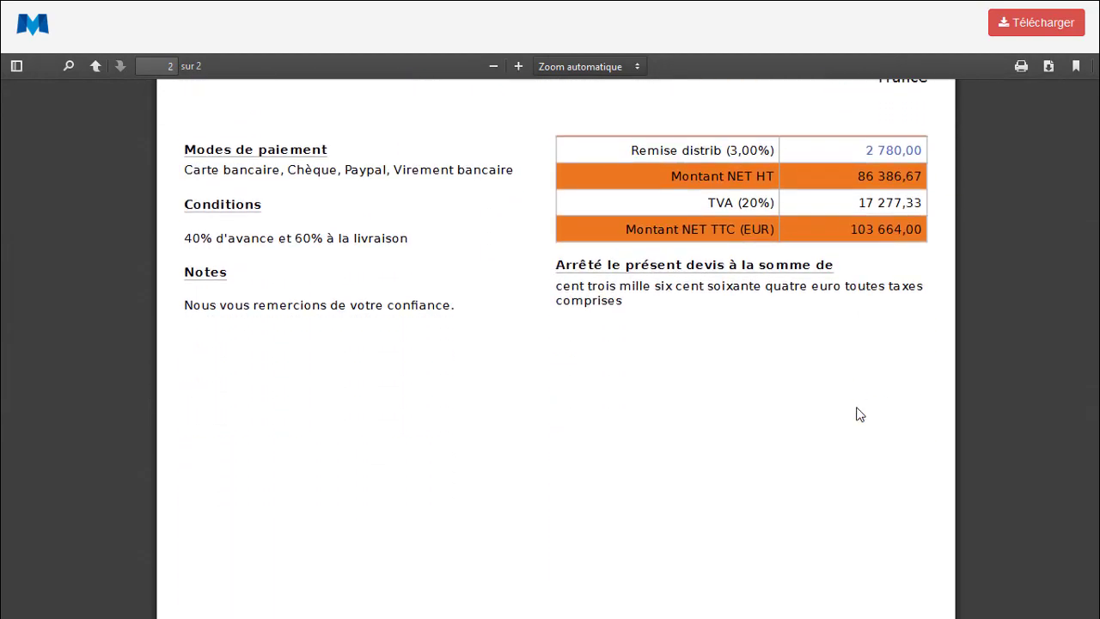
scroll(550, 411, down, 3)
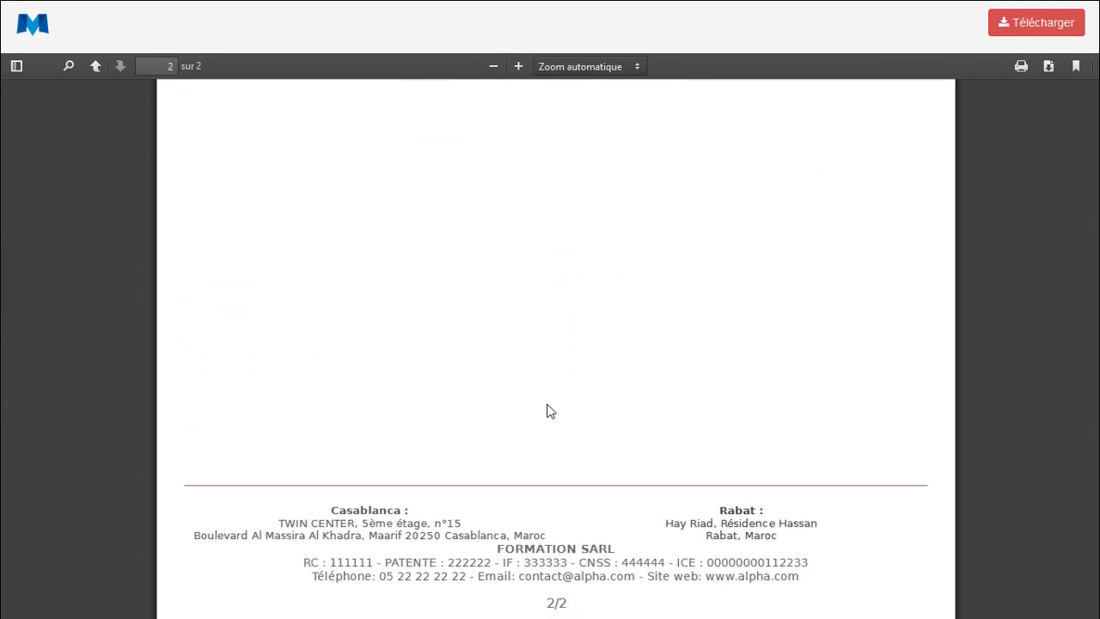
scroll(550, 411, up, 15)
scroll(550, 411, up, 6)
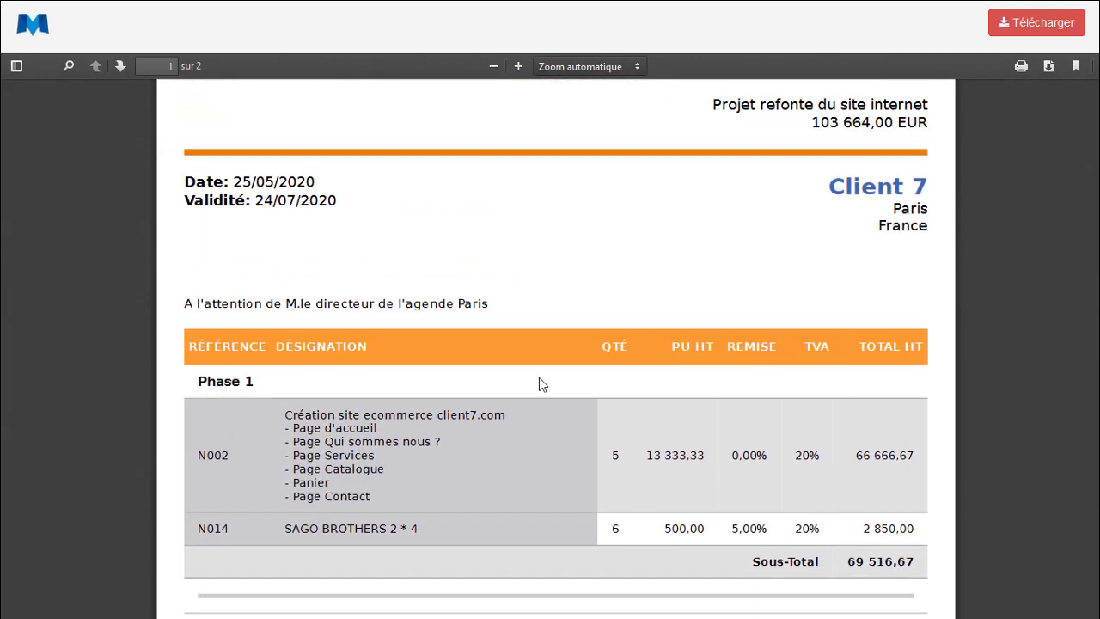
scroll(540, 379, up, 4)
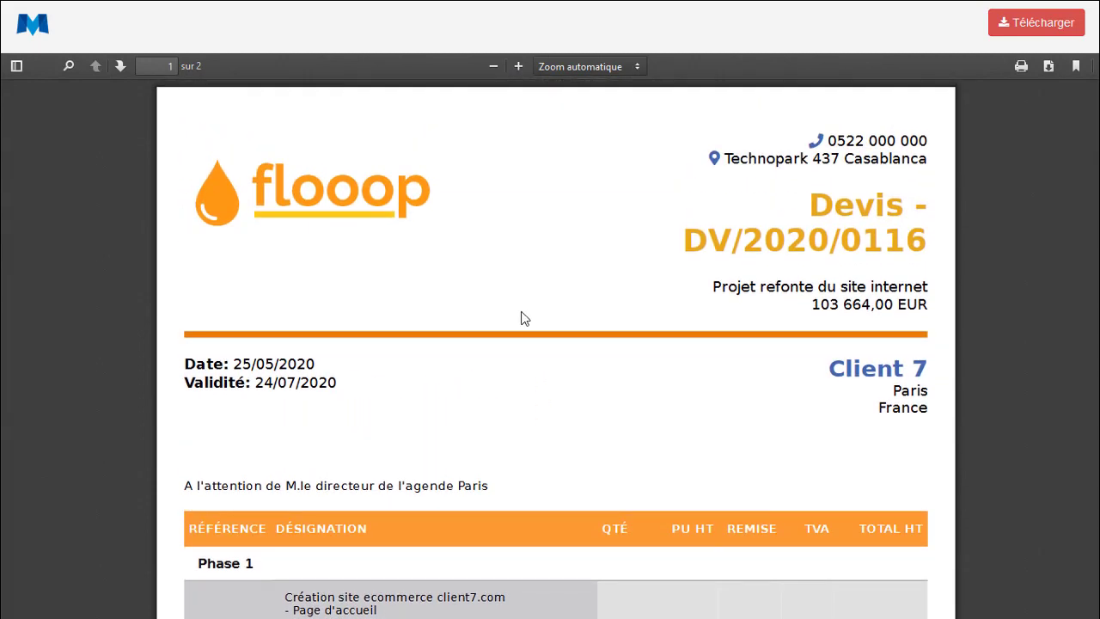
key(ctrl+w)
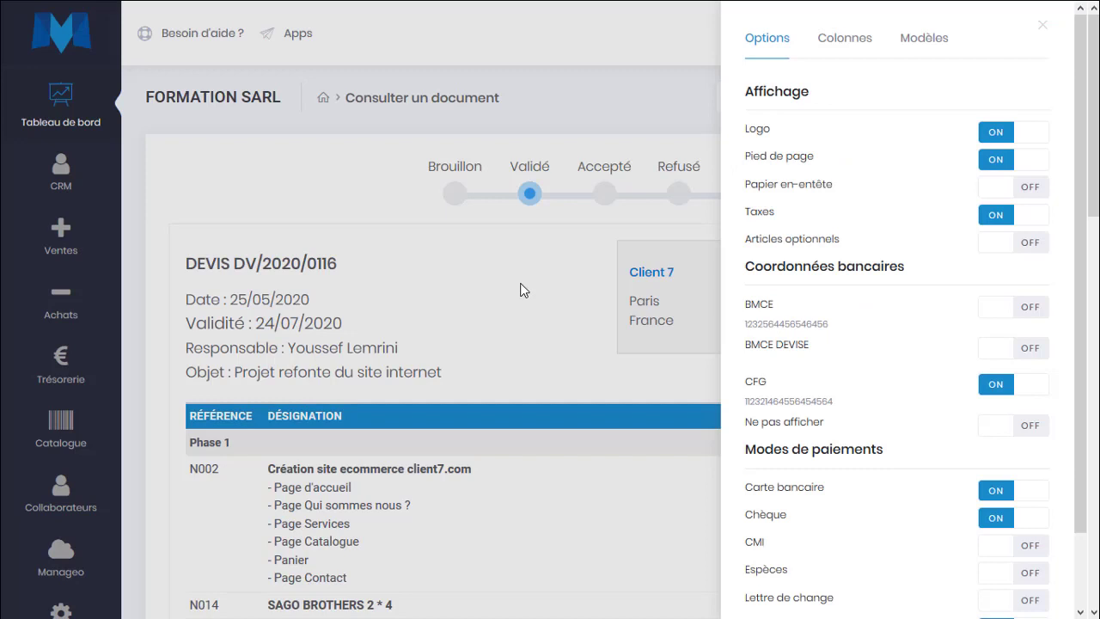